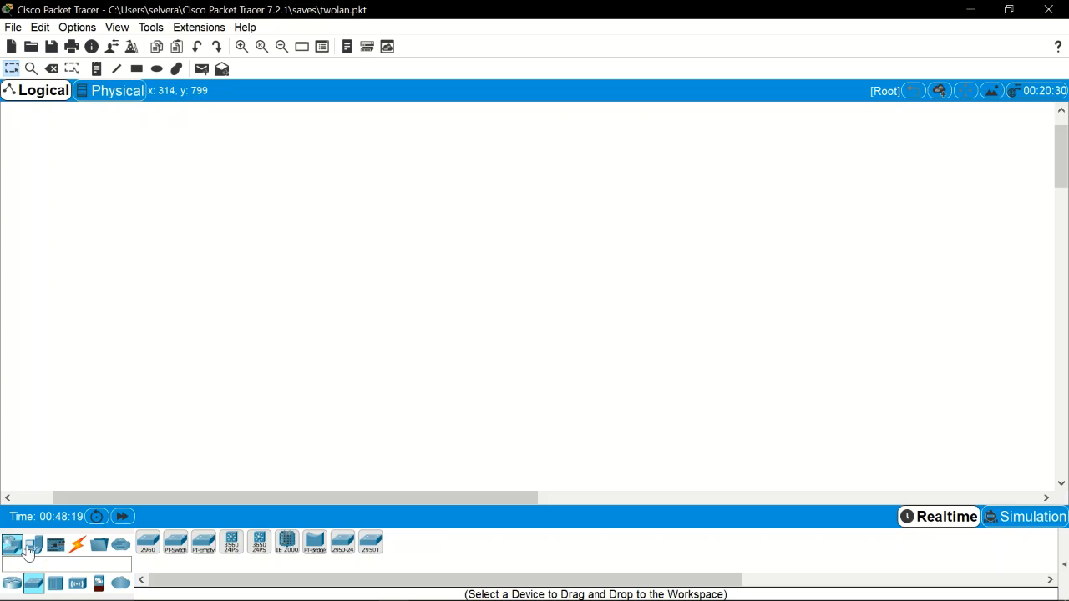
Step: Place two 2811 routers, Router2 and Router3, side by side on the workspace
{"action": "left_click", "coordinate": [16, 552]}
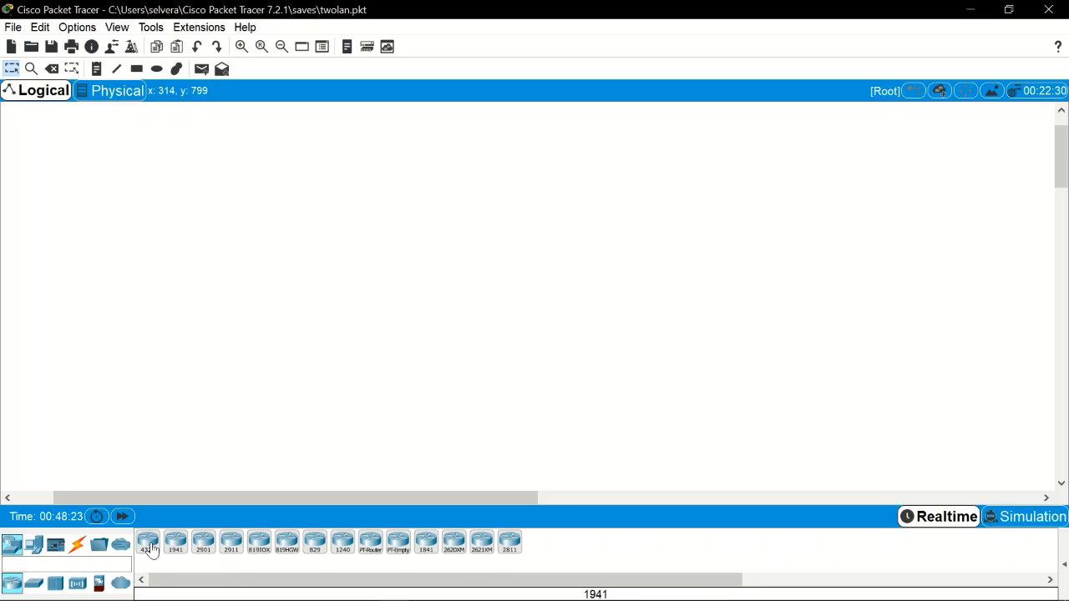
{"action": "left_click", "coordinate": [507, 548]}
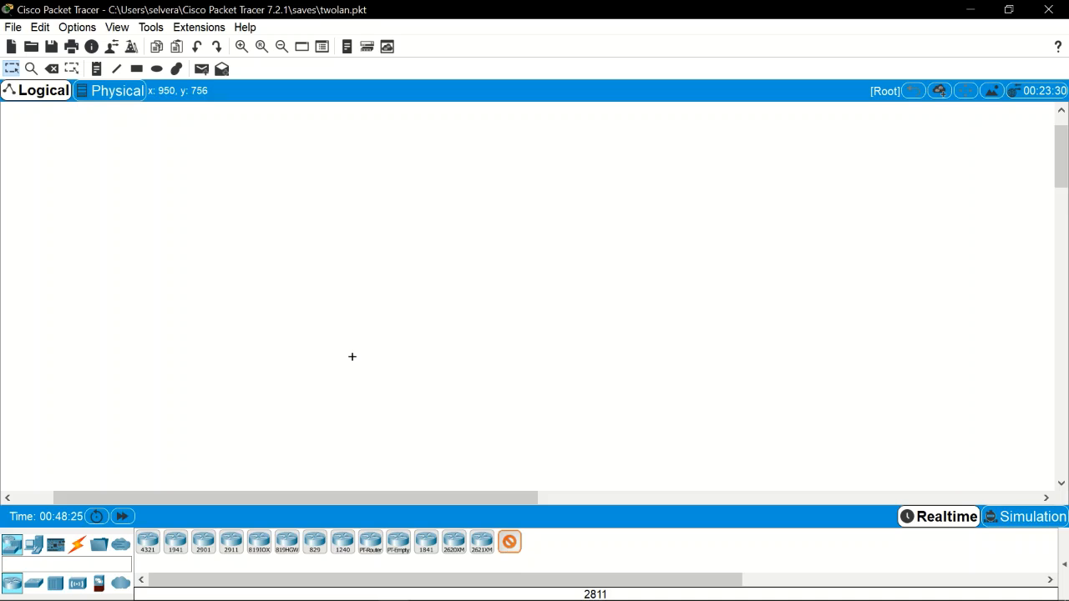
{"action": "left_click", "coordinate": [245, 222]}
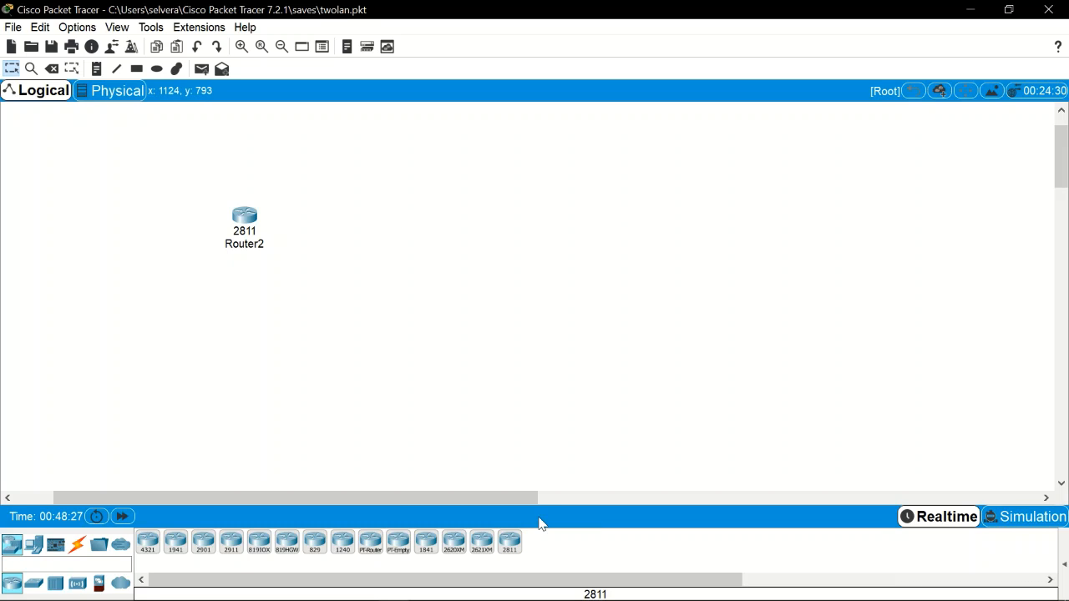
{"action": "left_click", "coordinate": [511, 544]}
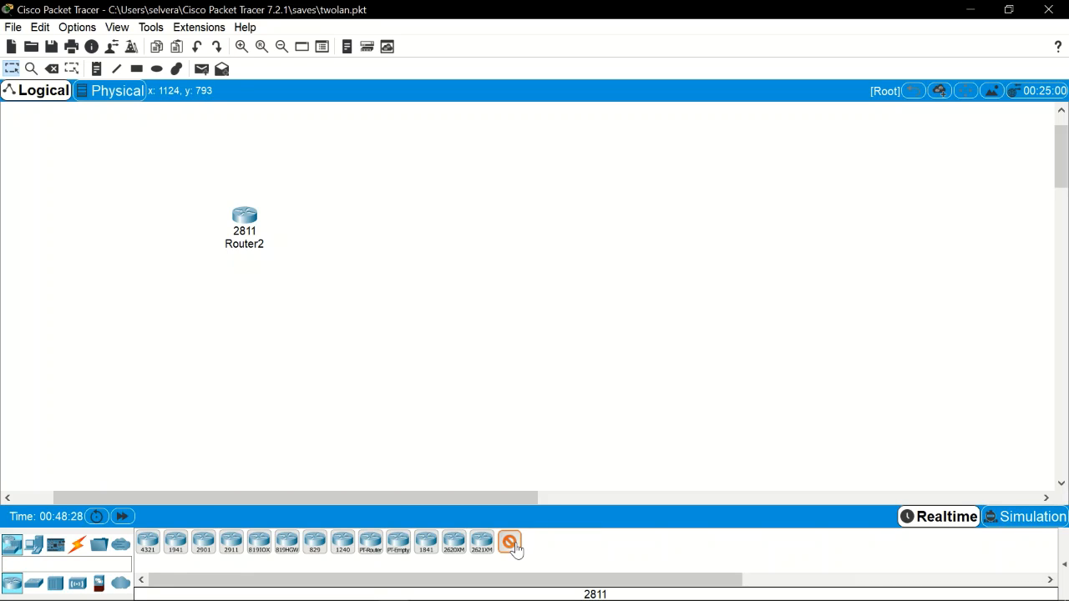
{"action": "left_click", "coordinate": [482, 220]}
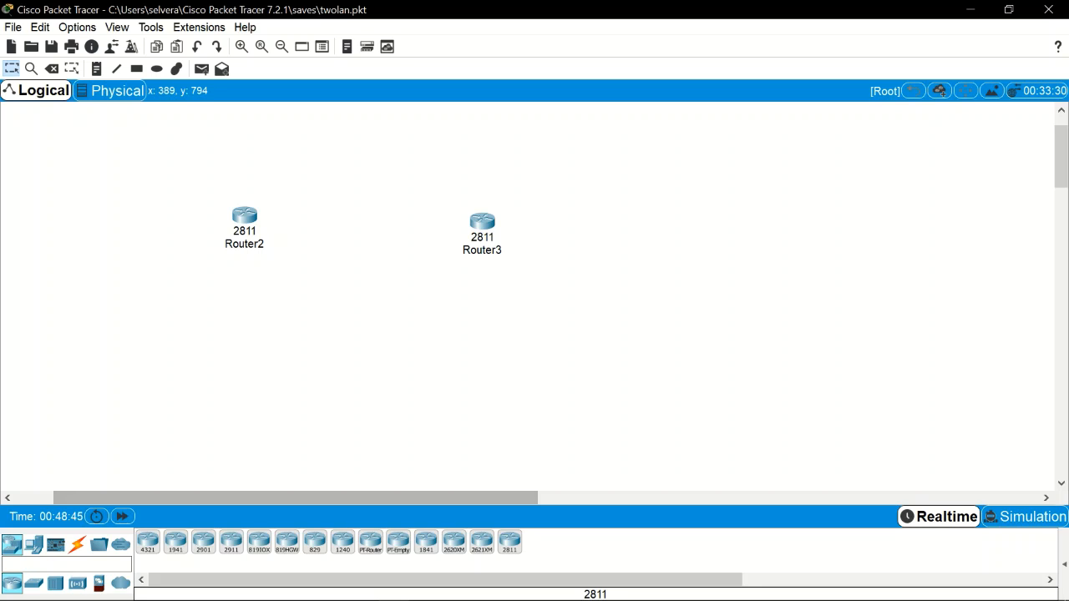
{"action": "left_click", "coordinate": [33, 583]}
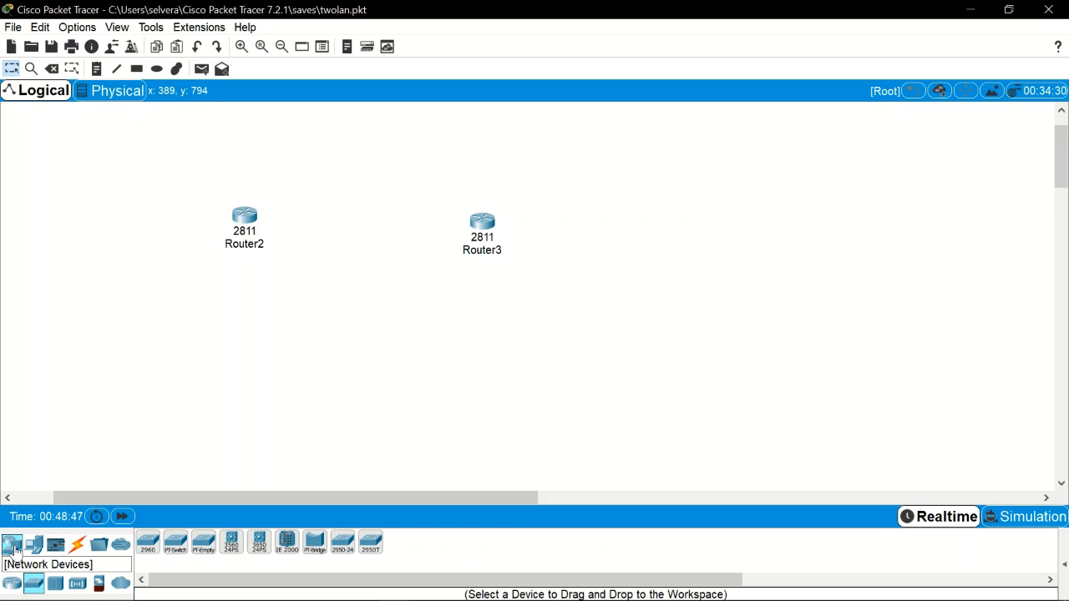
Step: Place 2960 switches Switch2 below Router2 and Switch3 below Router3
{"action": "left_click", "coordinate": [150, 544]}
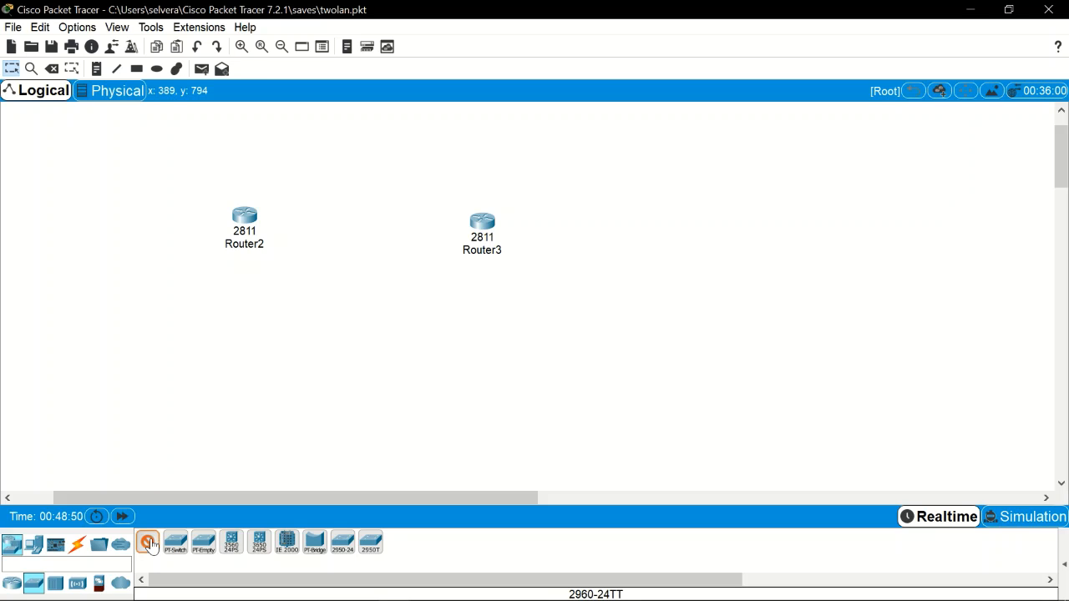
{"action": "left_click", "coordinate": [195, 315]}
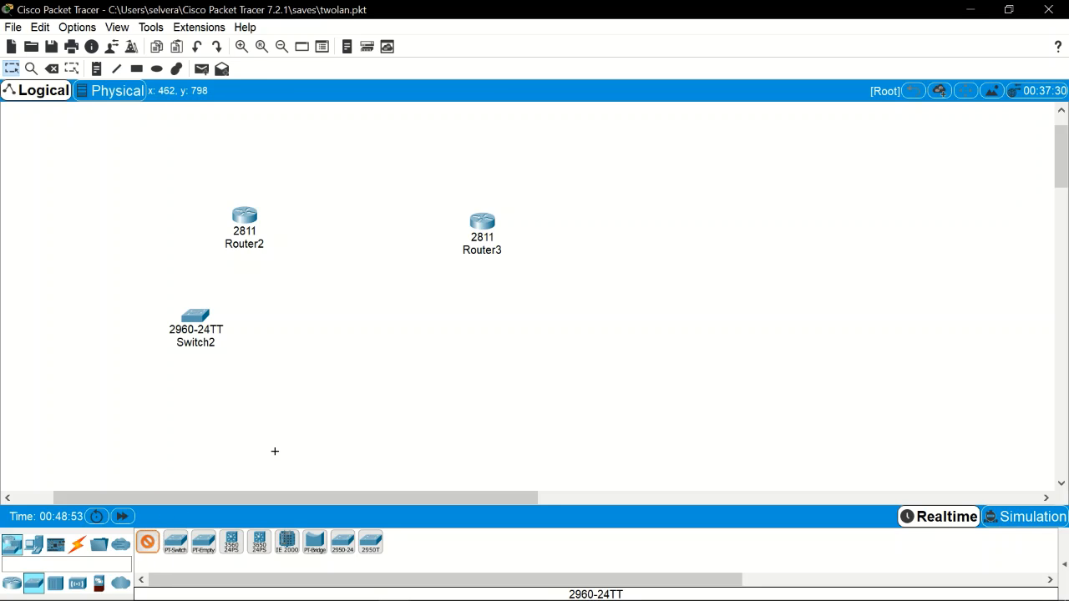
{"action": "left_click", "coordinate": [498, 303]}
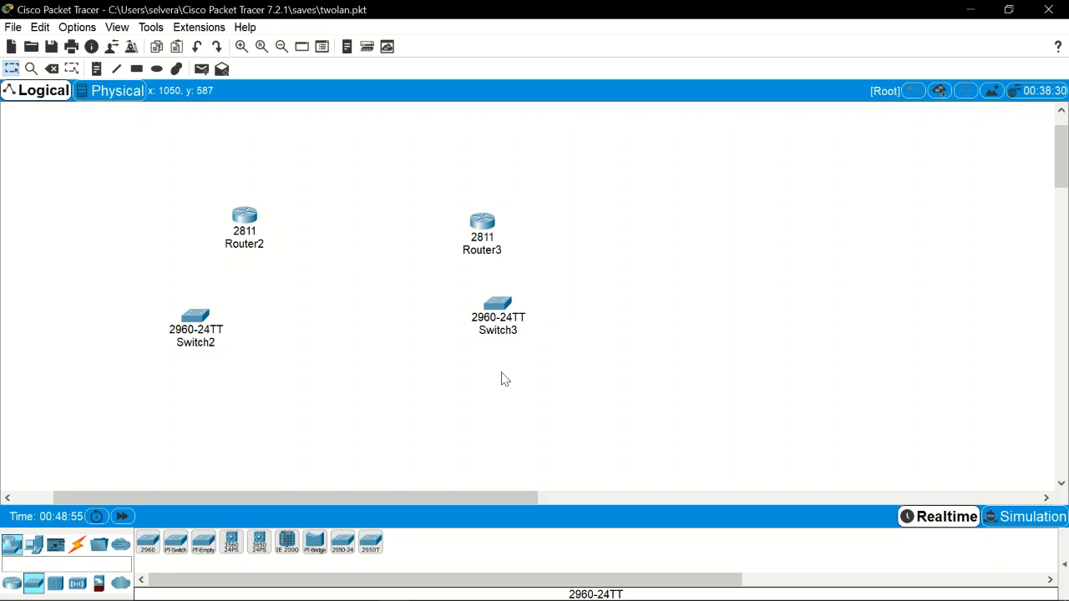
{"action": "left_click_drag", "start_coordinate": [1061, 179], "coordinate": [1063, 185]}
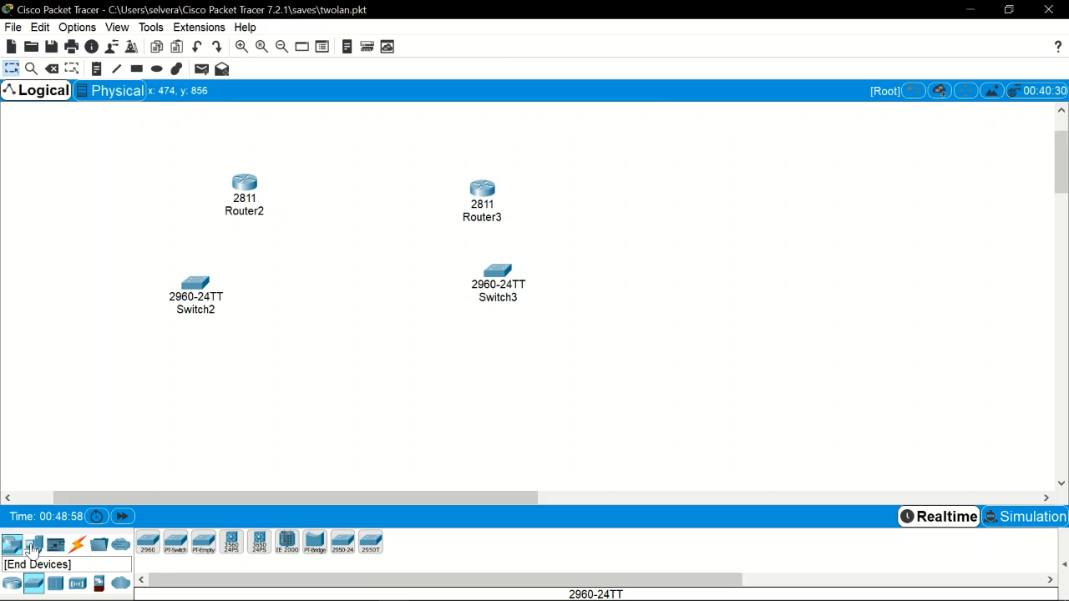
Step: Place four generic PCs: PC4 and PC5 under Switch2, PC6 and PC7 under Switch3
{"action": "left_click", "coordinate": [32, 547]}
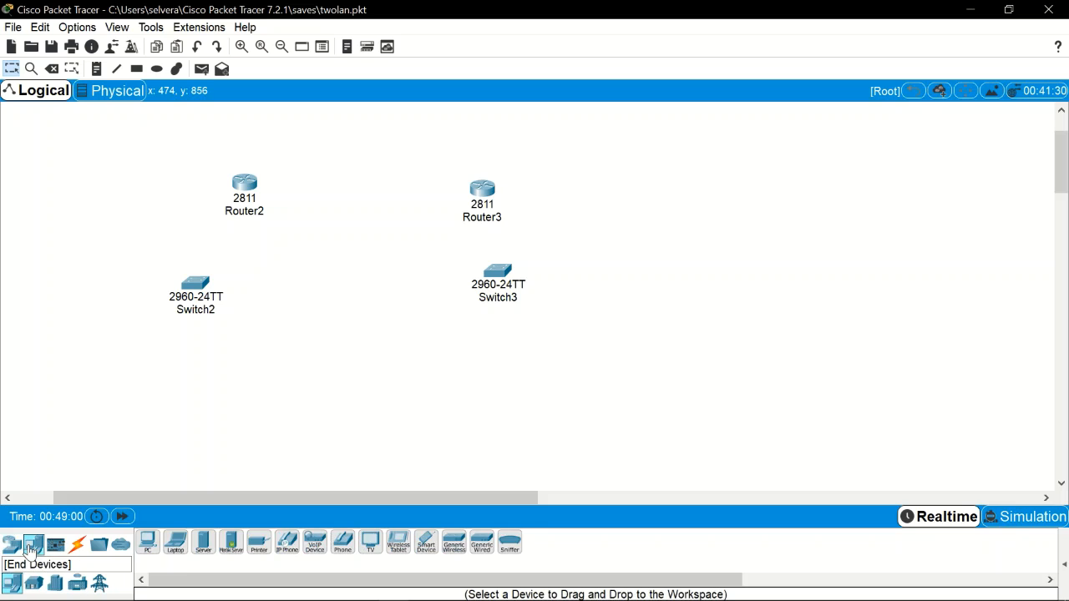
{"action": "left_click", "coordinate": [148, 543]}
{"action": "left_click", "coordinate": [138, 409]}
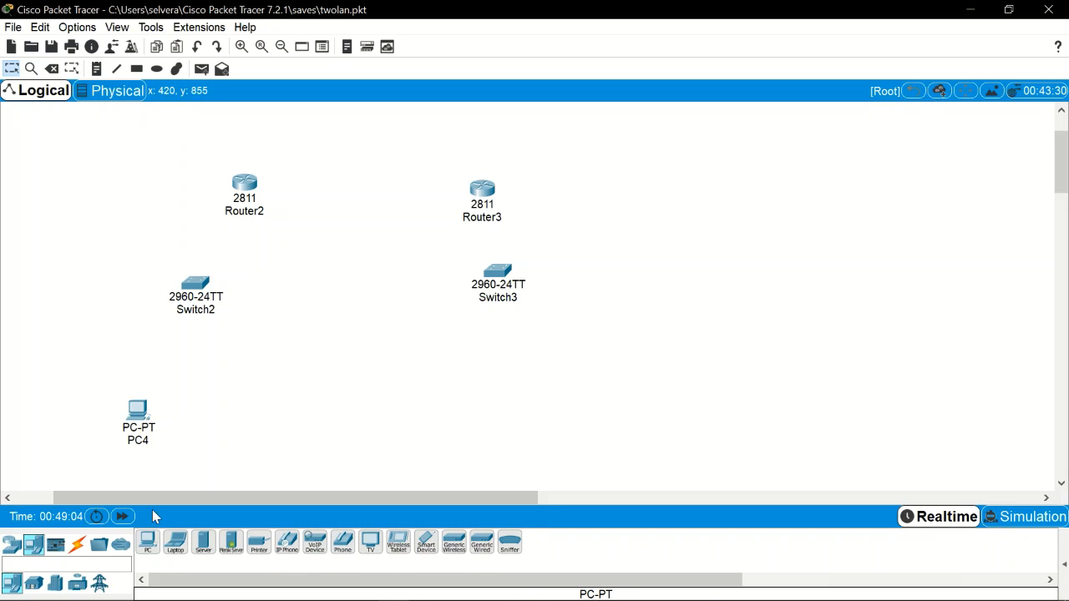
{"action": "left_click", "coordinate": [215, 415]}
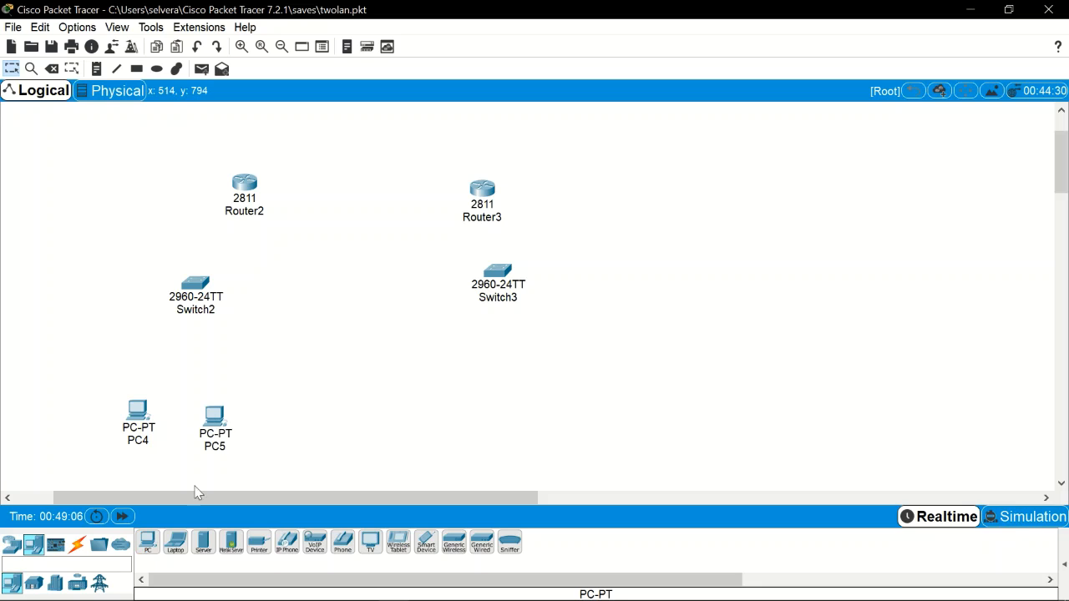
{"action": "left_click", "coordinate": [146, 543]}
{"action": "left_click", "coordinate": [463, 392]}
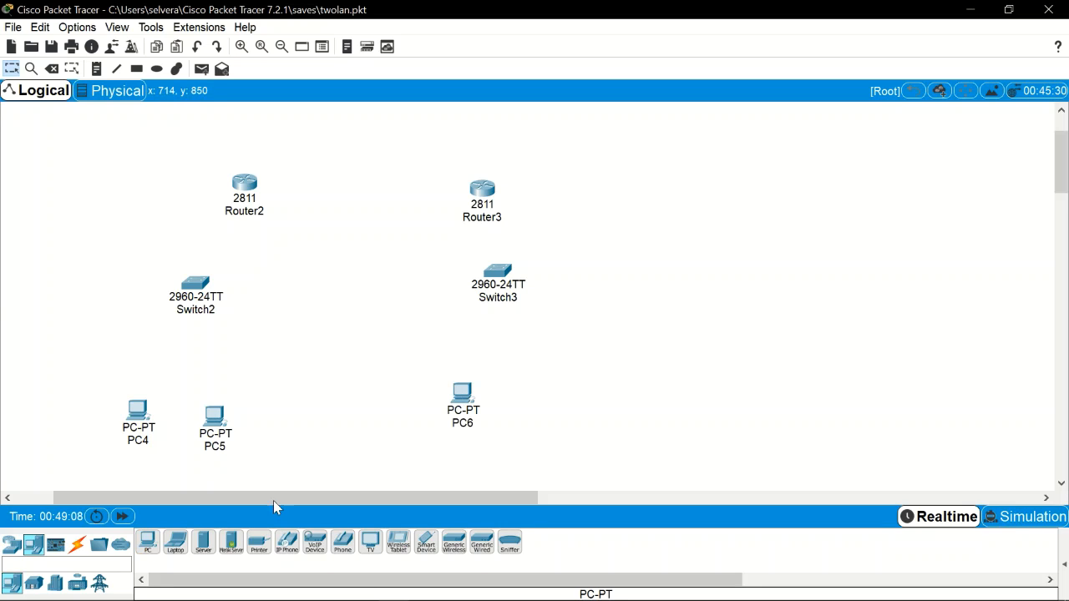
{"action": "left_click", "coordinate": [147, 543]}
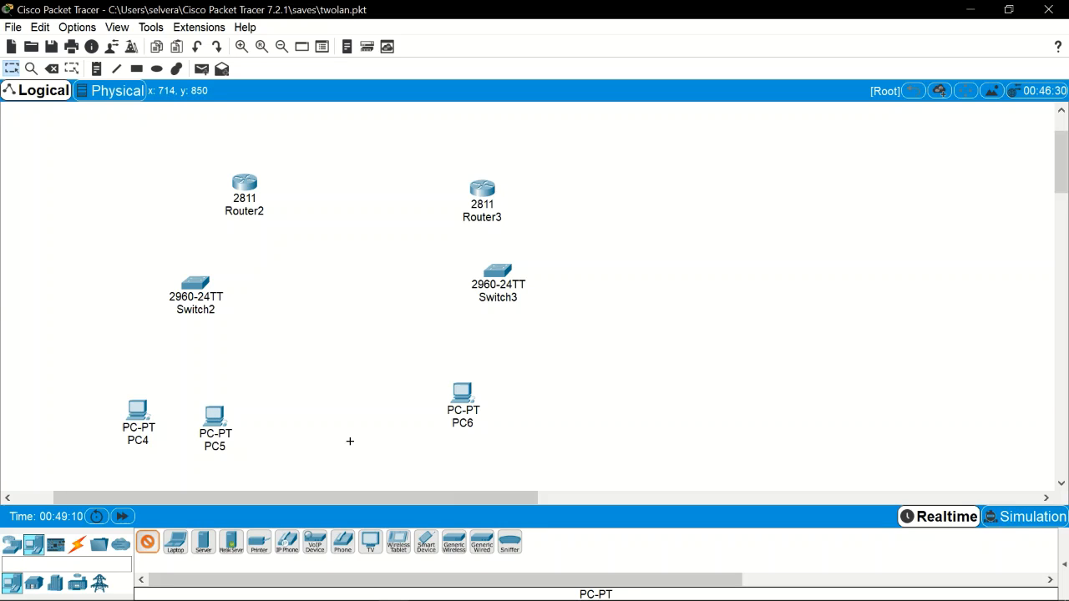
{"action": "left_click", "coordinate": [560, 397]}
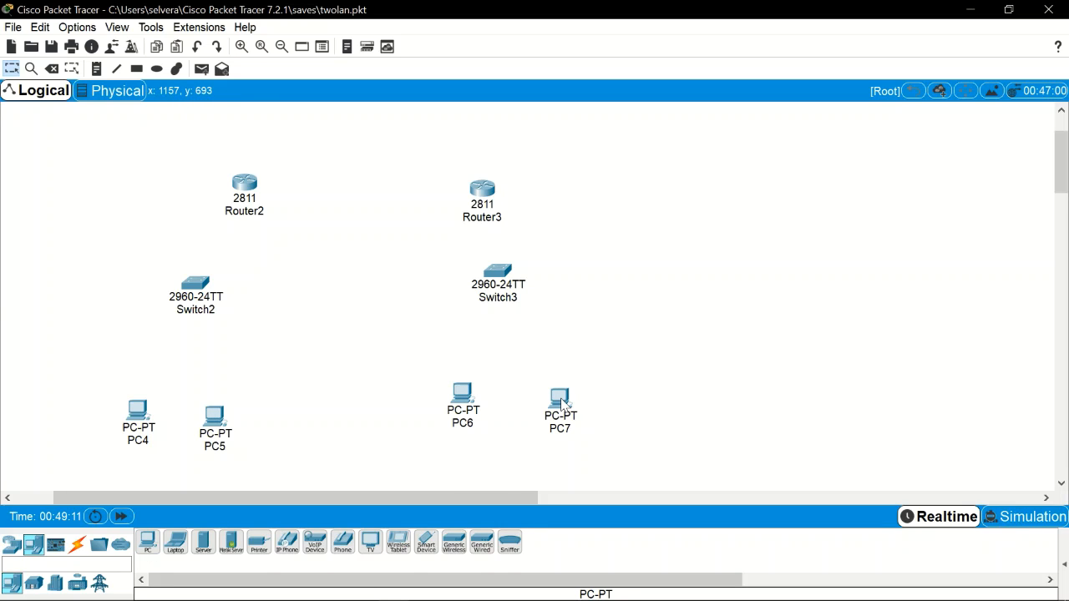
{"action": "left_click", "coordinate": [76, 551]}
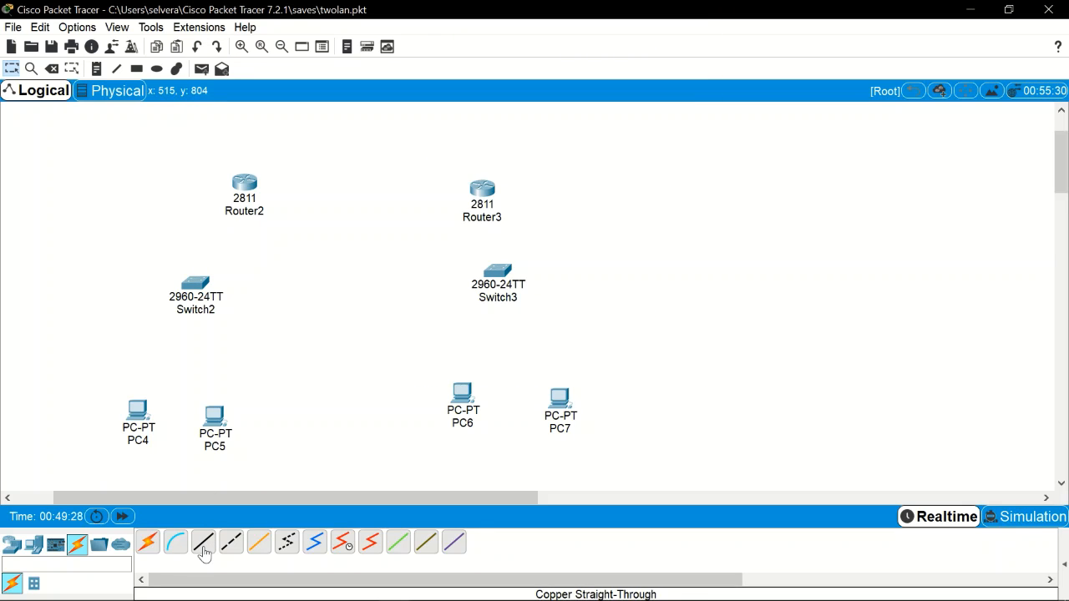
Step: Cable PC4 and PC5 FastEthernet0 to Switch2 with copper straight-through, PC5 on FastEthernet0/3
{"action": "left_click", "coordinate": [204, 553]}
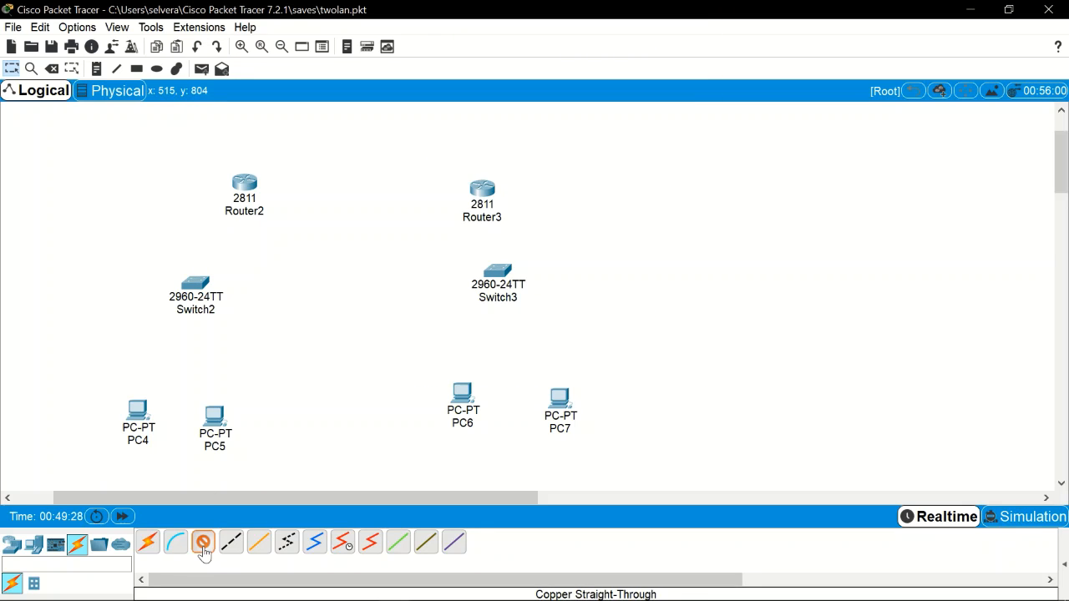
{"action": "left_click", "coordinate": [139, 412]}
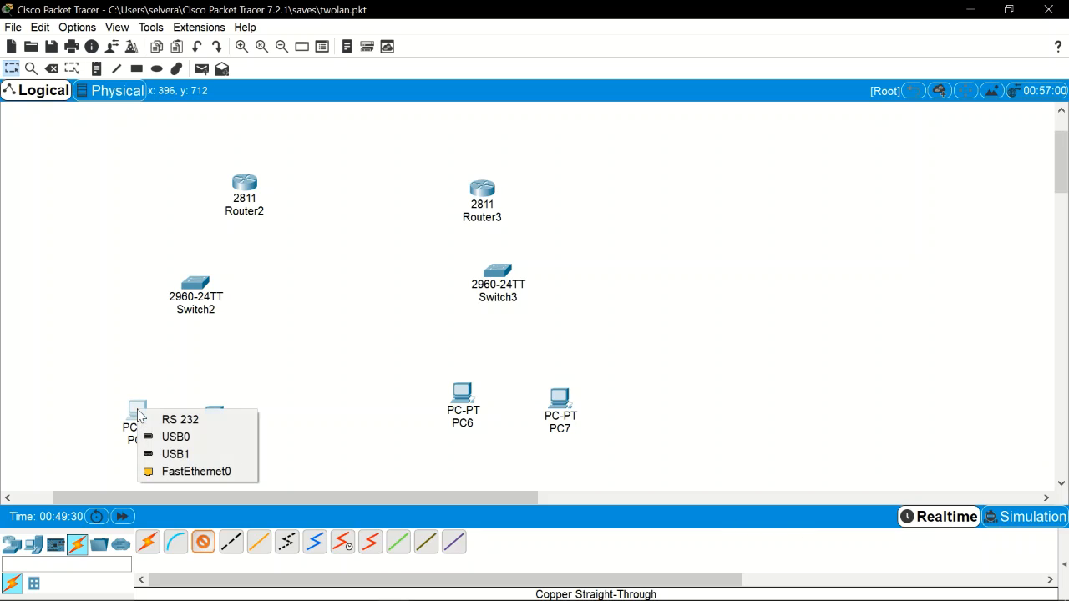
{"action": "left_click", "coordinate": [171, 473]}
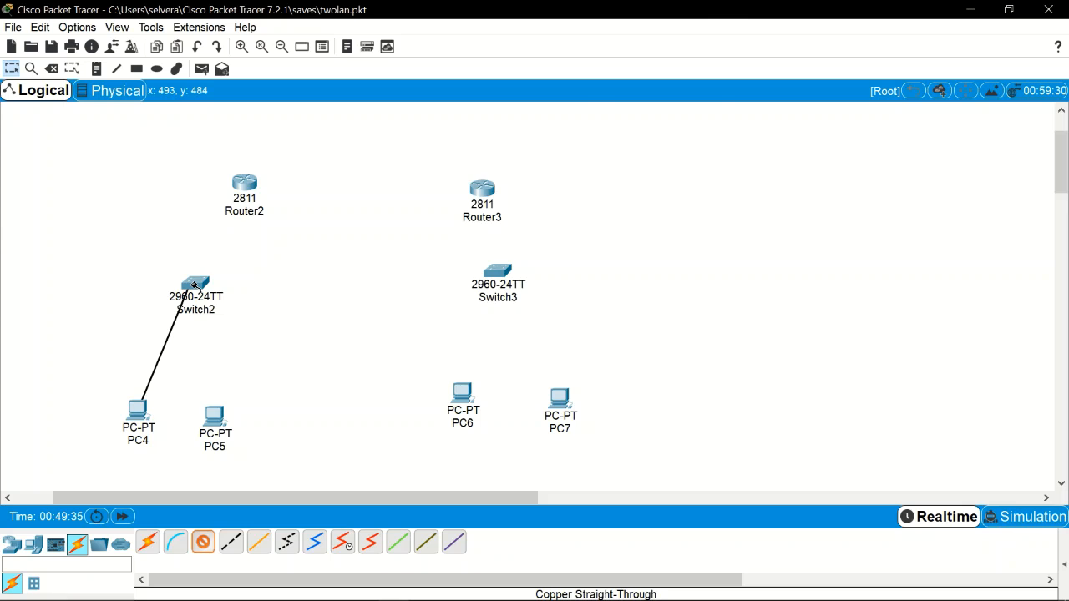
{"action": "left_click", "coordinate": [194, 285]}
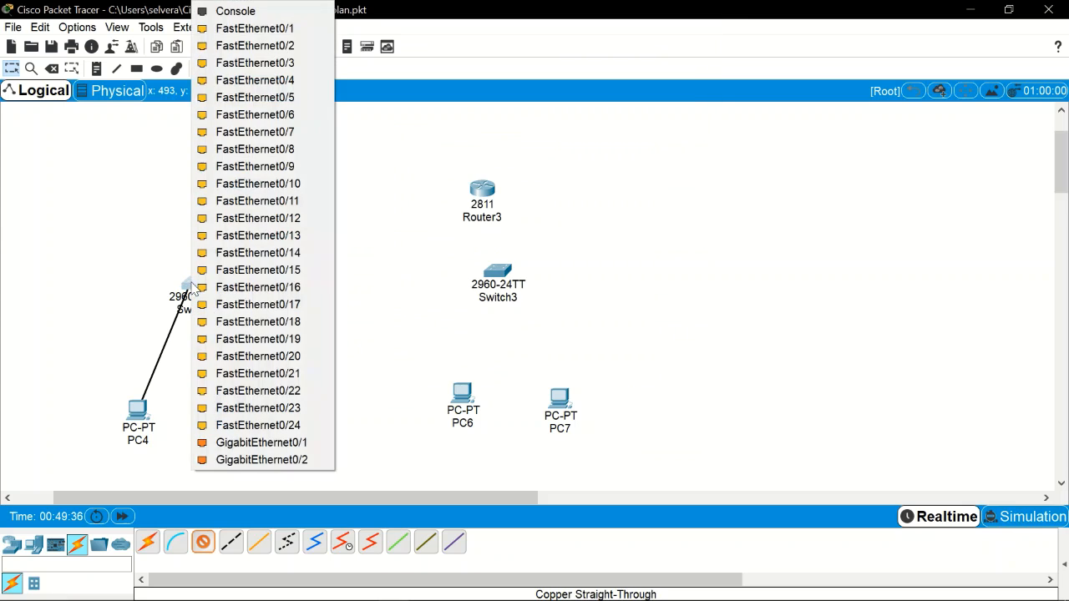
{"action": "left_click", "coordinate": [274, 52]}
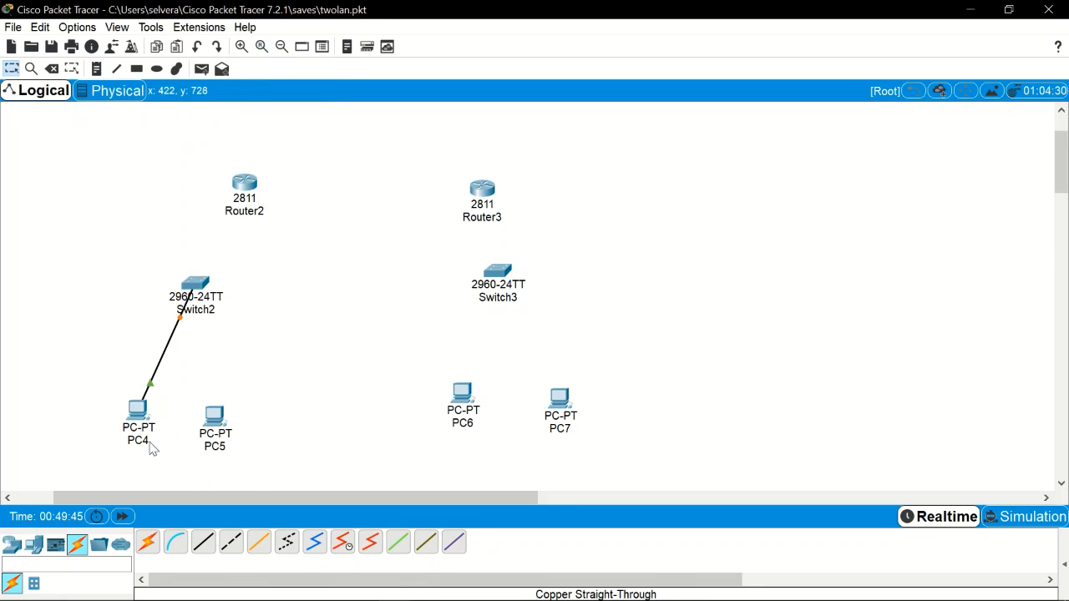
{"action": "left_click", "coordinate": [204, 554]}
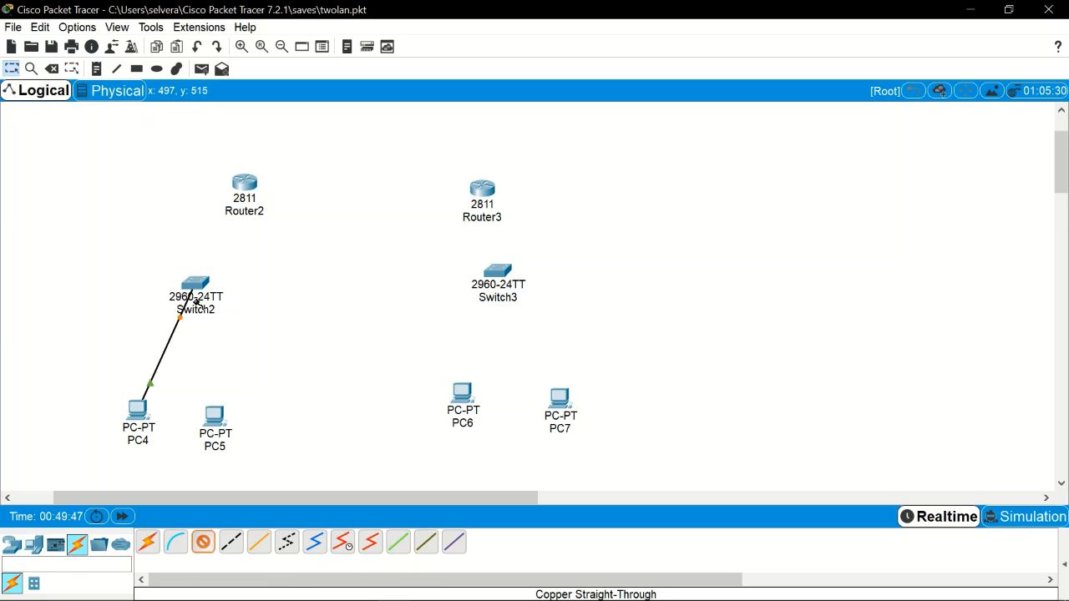
{"action": "left_click", "coordinate": [219, 423]}
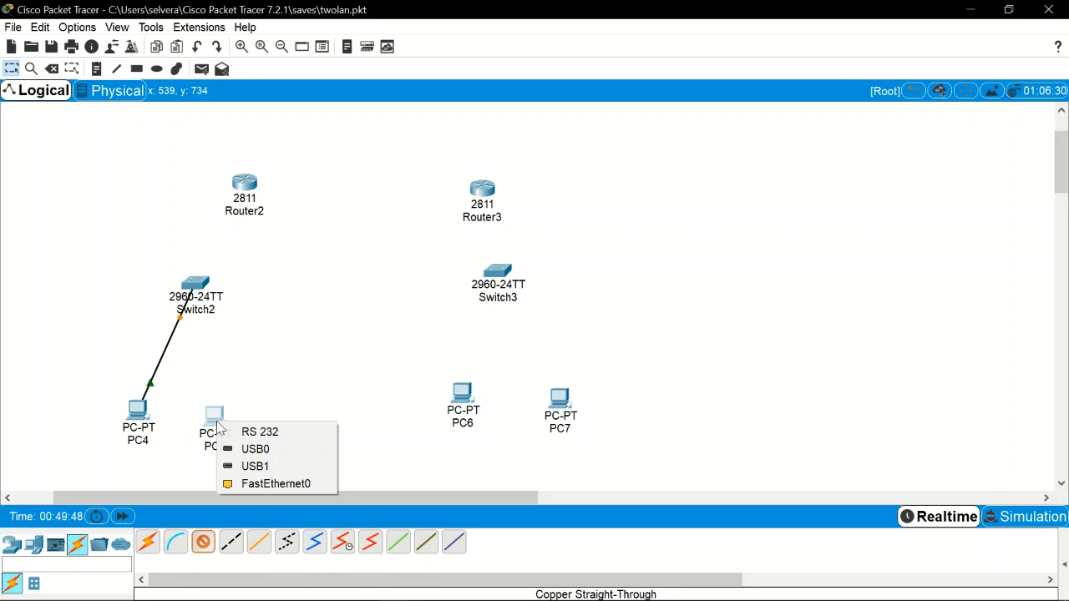
{"action": "left_click", "coordinate": [253, 484]}
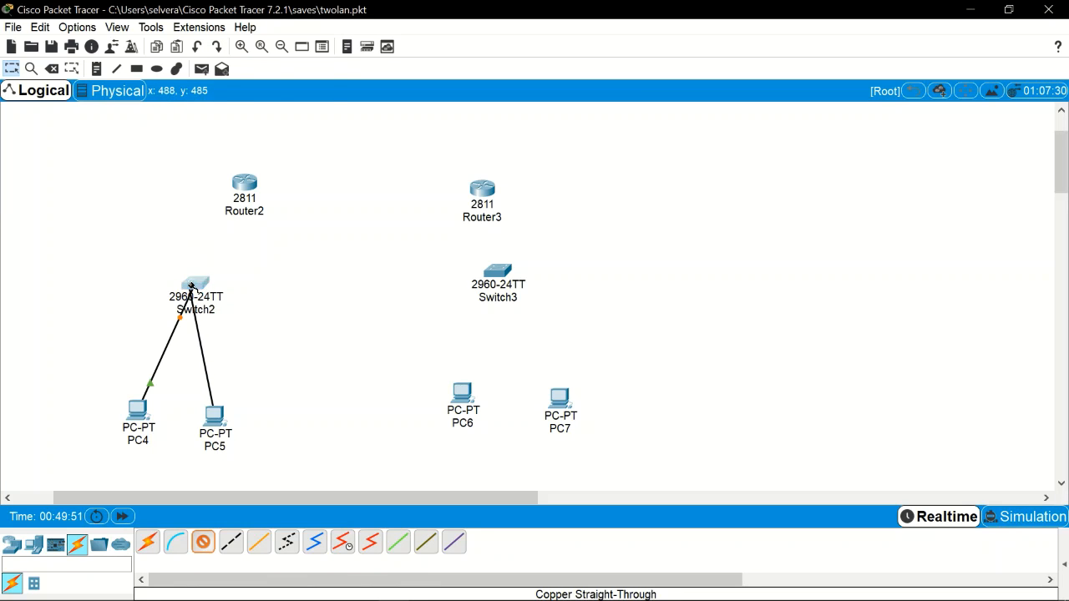
{"action": "left_click", "coordinate": [194, 285]}
{"action": "left_click", "coordinate": [277, 46]}
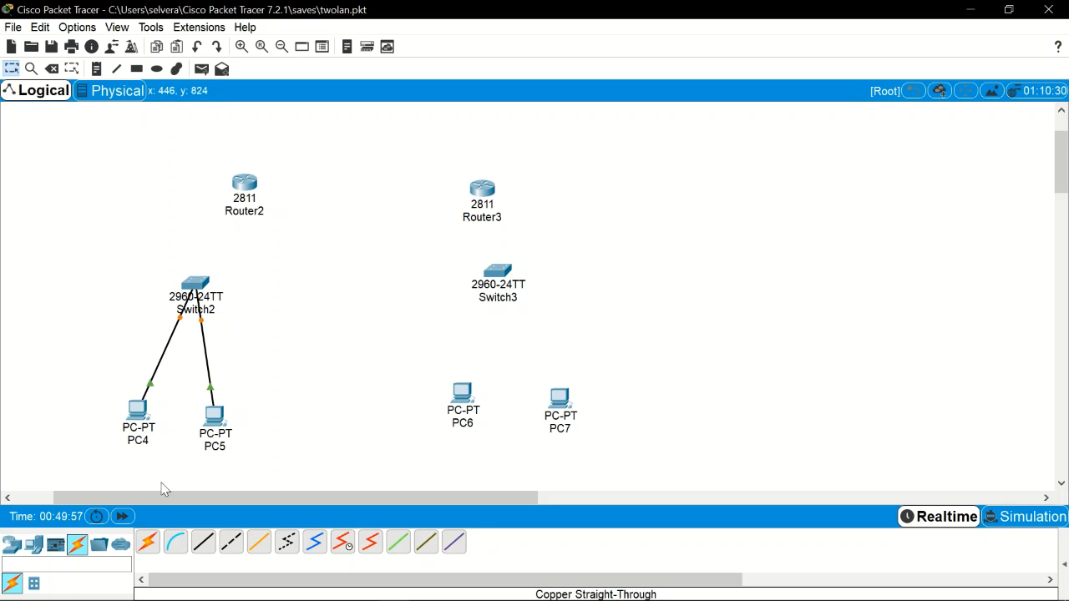
Step: Cable PC6 and PC7 FastEthernet0 to Switch3 with copper straight-through, PC7 on FastEthernet0/3
{"action": "left_click", "coordinate": [203, 541]}
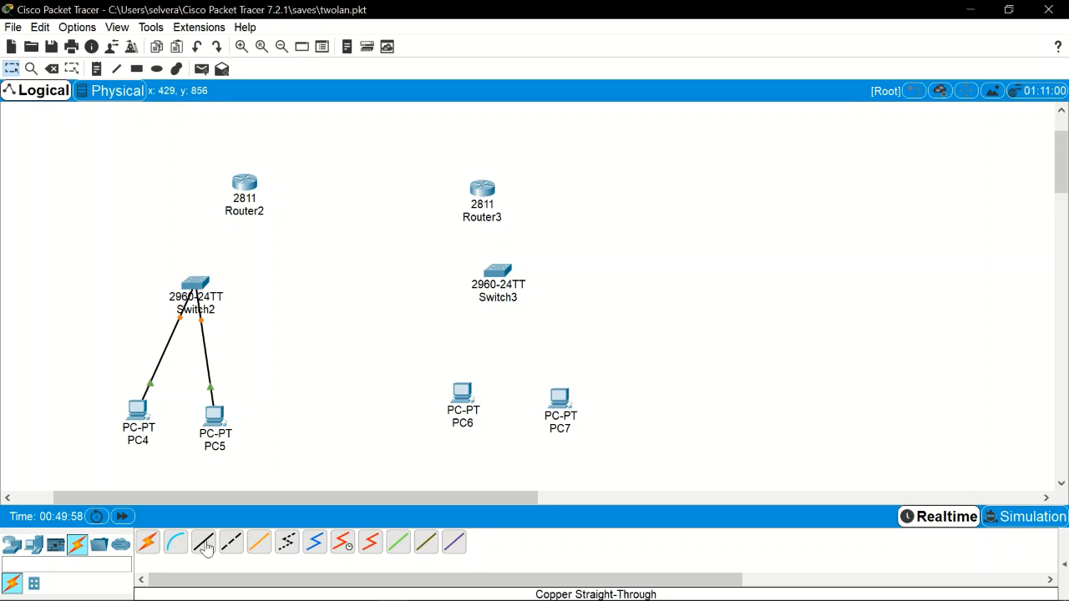
{"action": "left_click", "coordinate": [465, 399]}
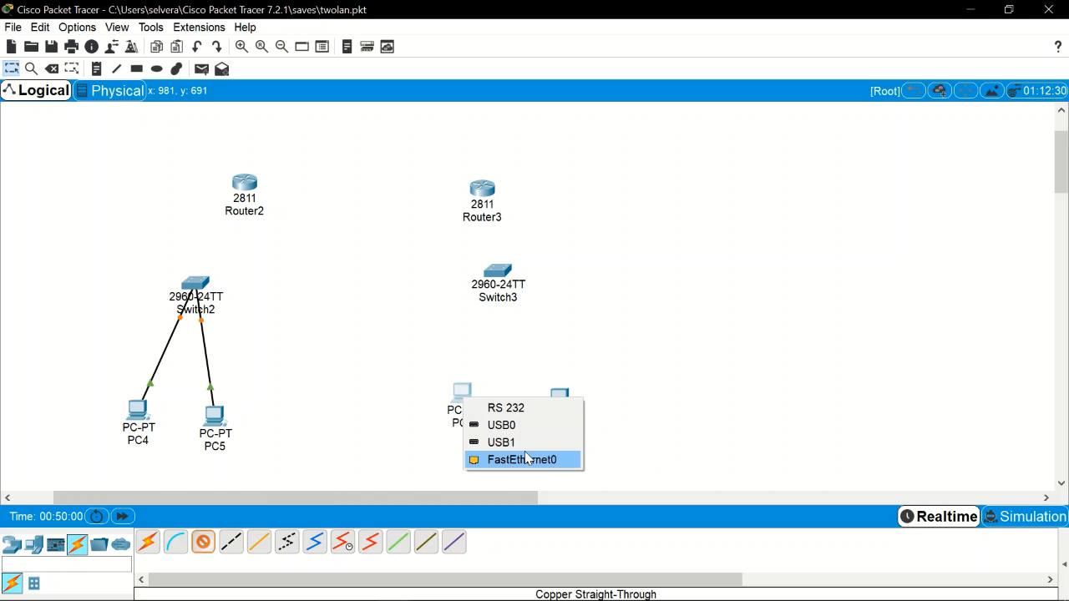
{"action": "left_click", "coordinate": [511, 464]}
{"action": "left_click", "coordinate": [496, 271]}
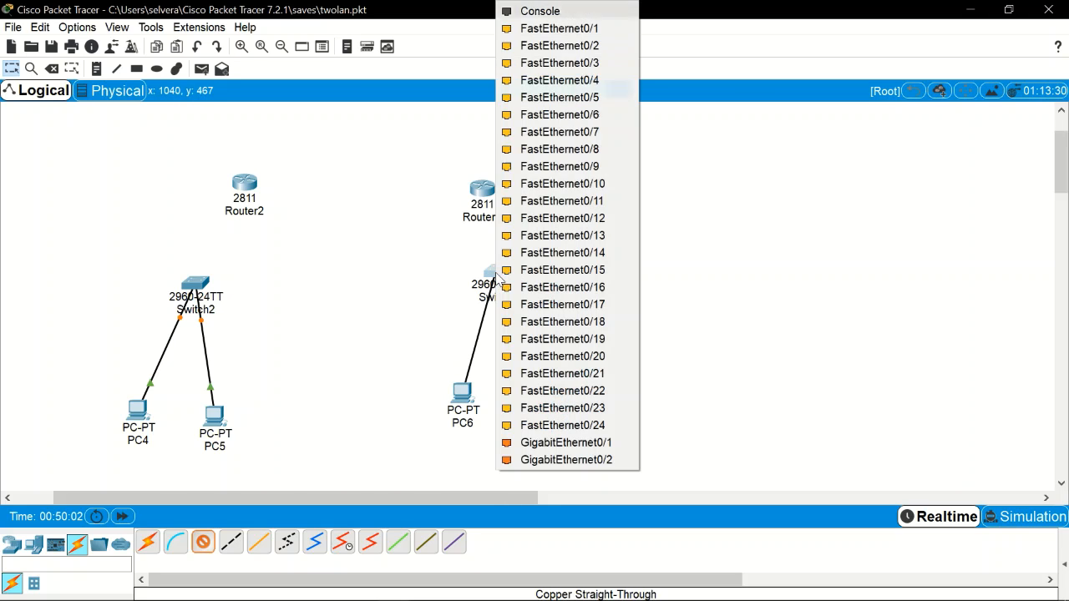
{"action": "left_click", "coordinate": [559, 45]}
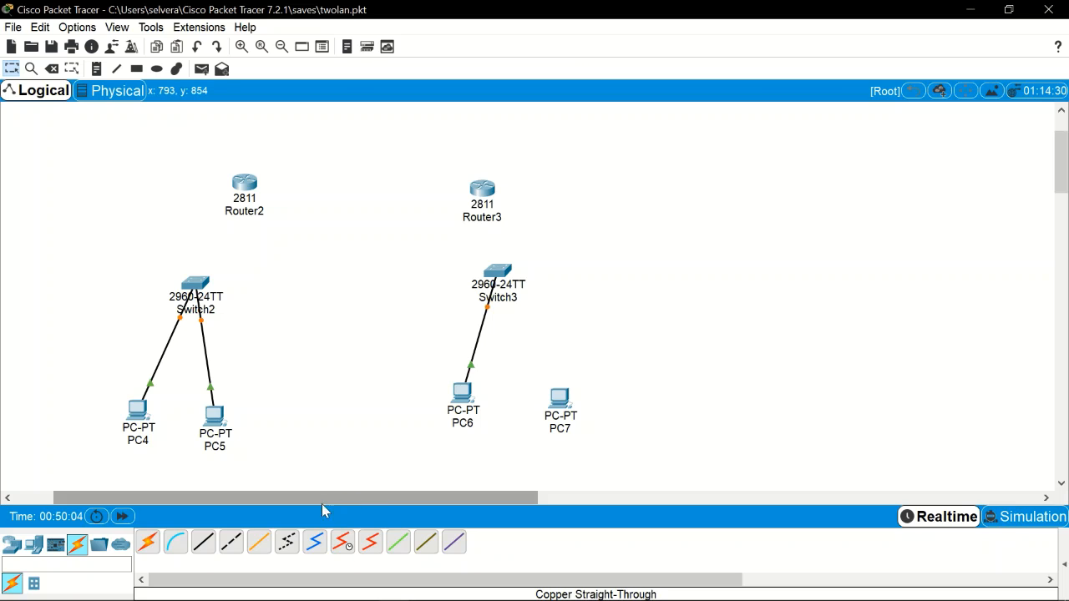
{"action": "left_click", "coordinate": [204, 543]}
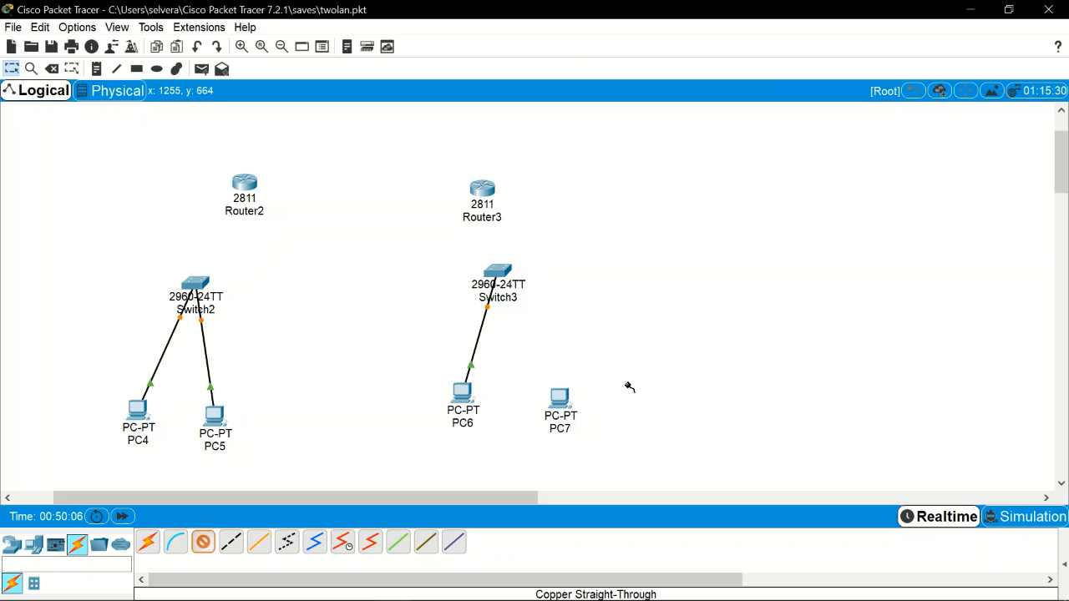
{"action": "left_click", "coordinate": [557, 400]}
{"action": "left_click", "coordinate": [584, 463]}
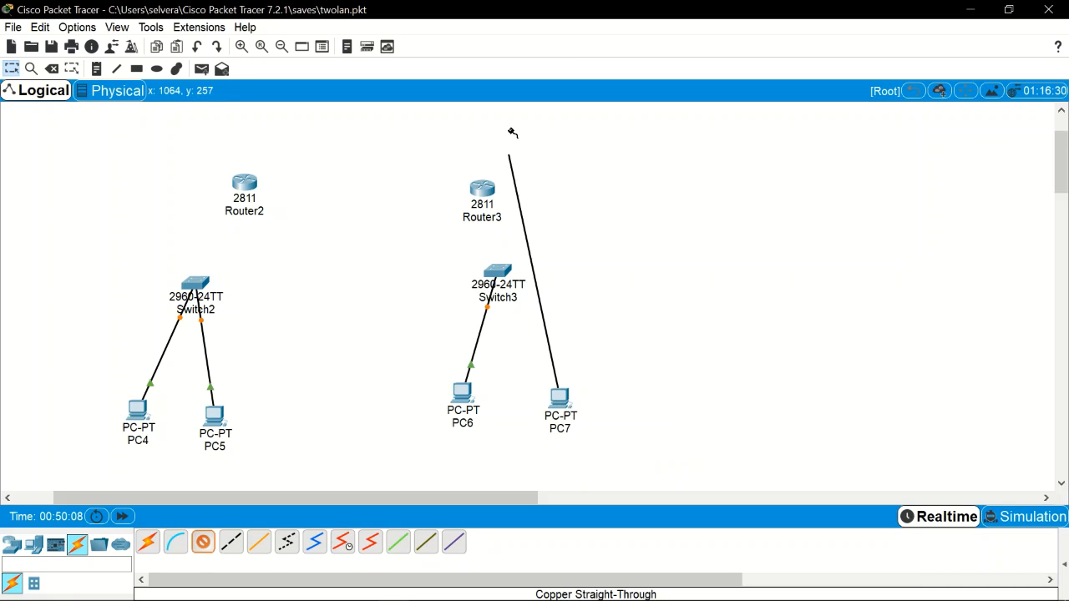
{"action": "left_click", "coordinate": [499, 276]}
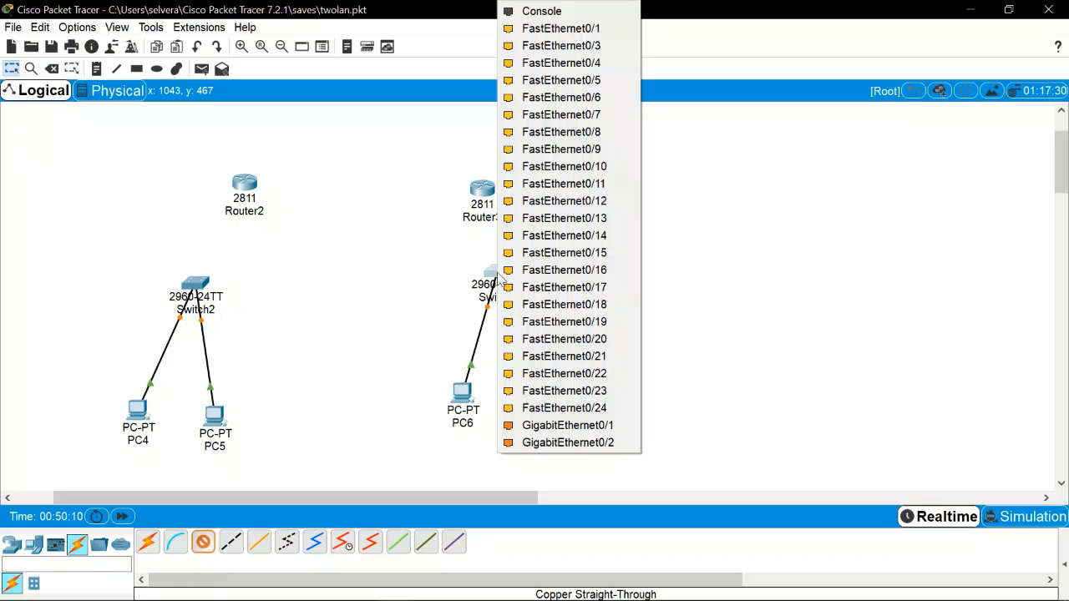
{"action": "left_click", "coordinate": [576, 41]}
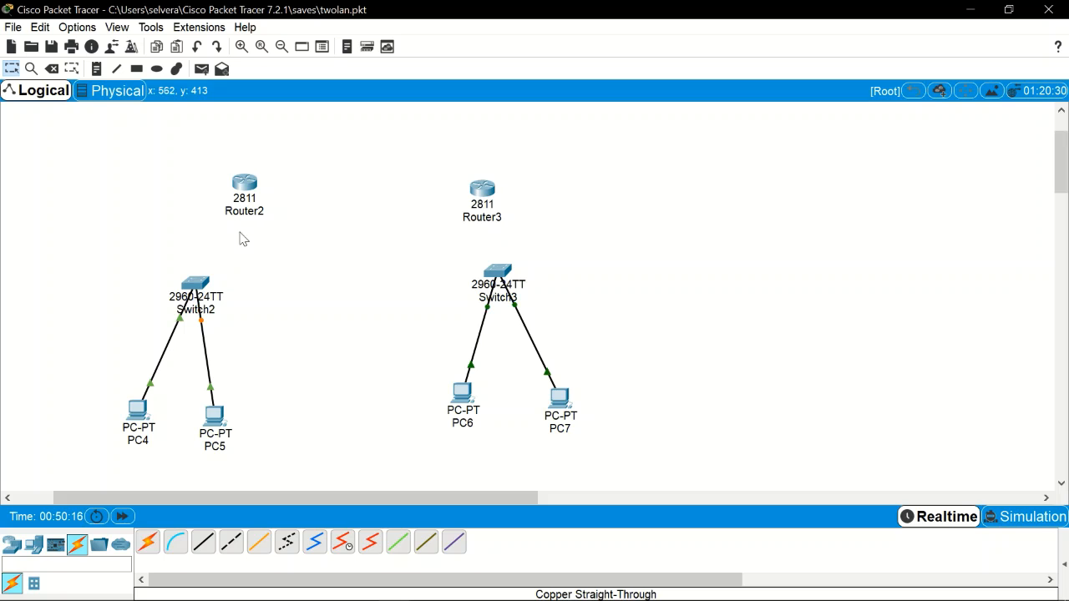
Step: Cable Switch2 Fa0/1 to Router2 Fa0/1 and Switch3 to Router3 Fa0/0 with straight-through copper
{"action": "left_click", "coordinate": [203, 542]}
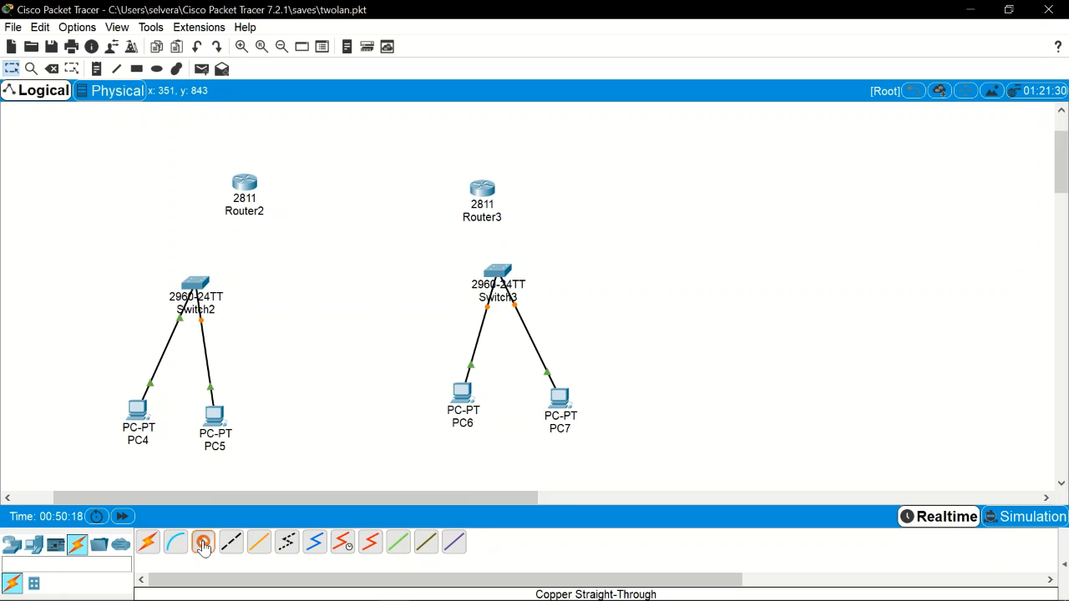
{"action": "left_click", "coordinate": [197, 288]}
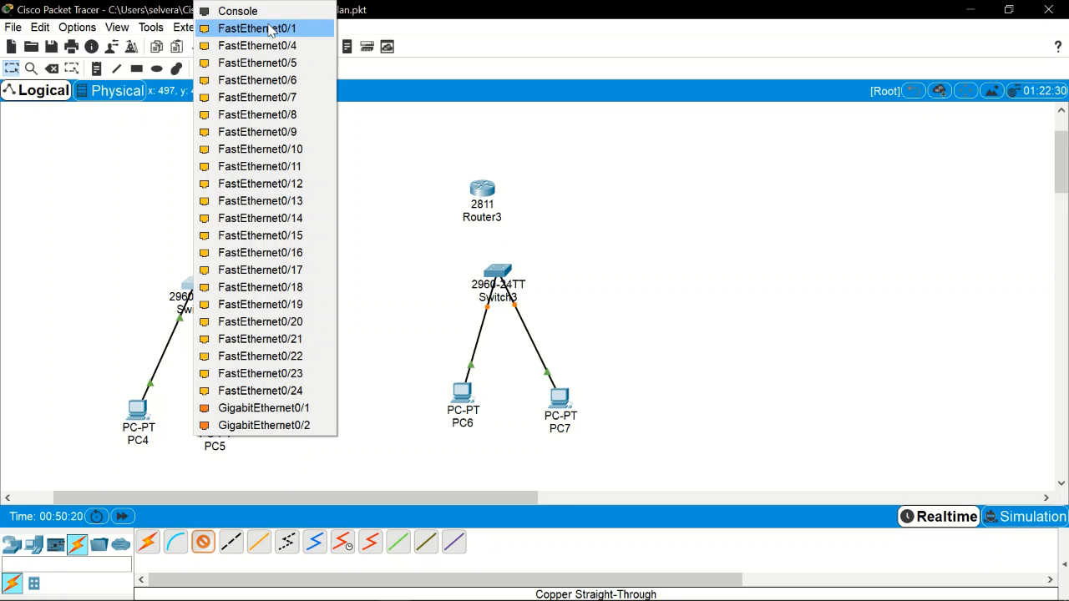
{"action": "left_click", "coordinate": [287, 29]}
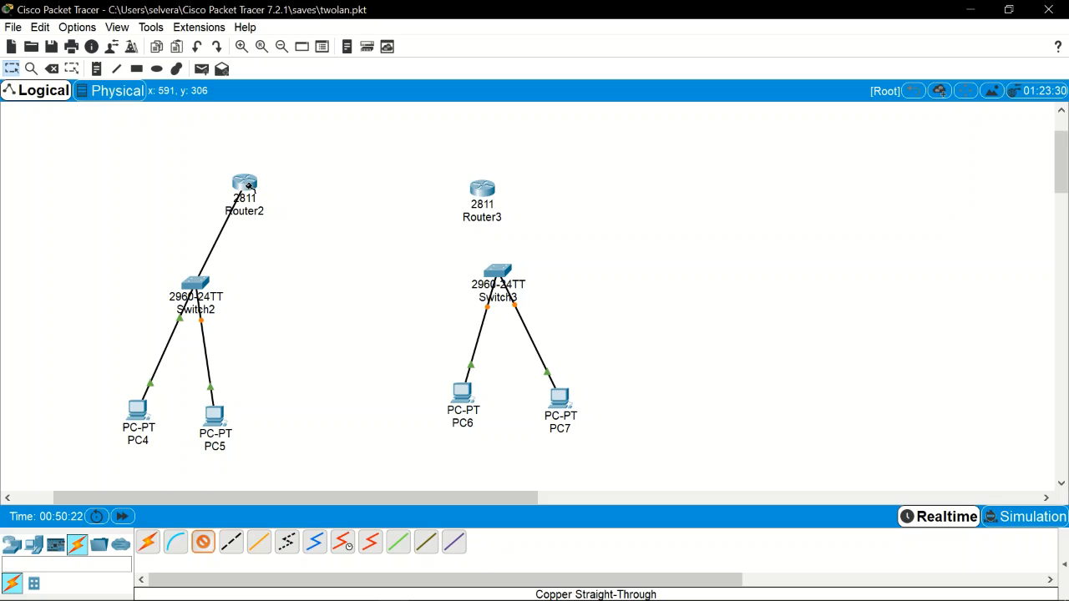
{"action": "left_click", "coordinate": [246, 183]}
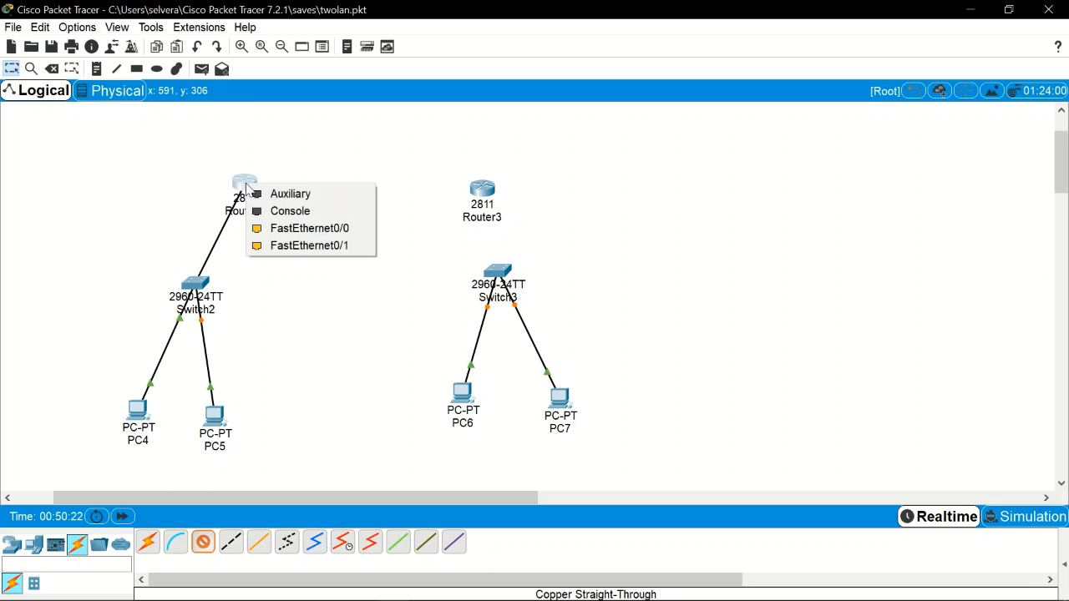
{"action": "left_click", "coordinate": [284, 246]}
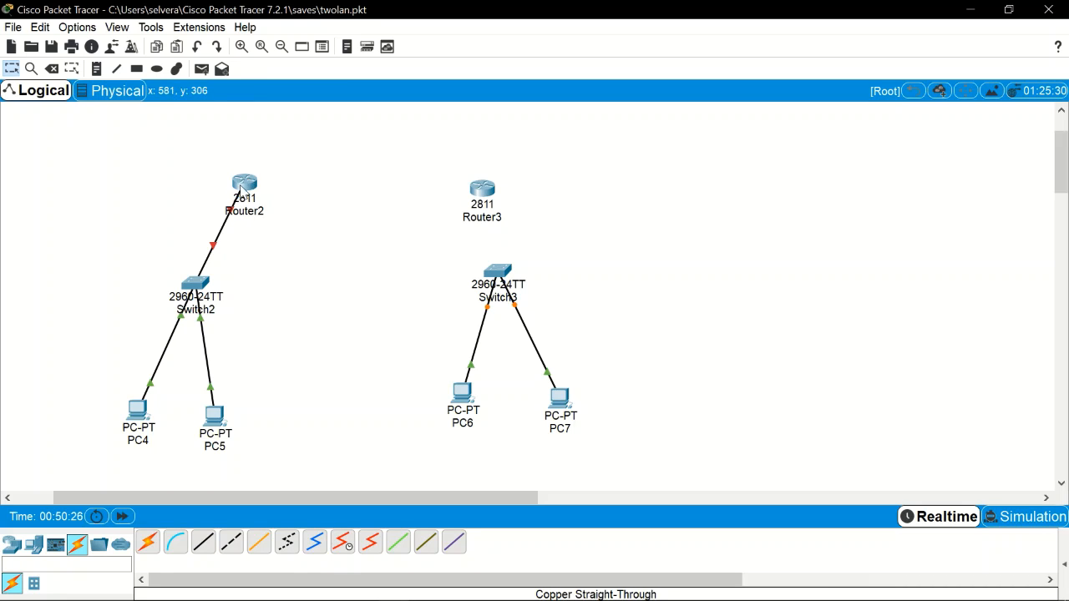
{"action": "mouse_move", "coordinate": [249, 185]}
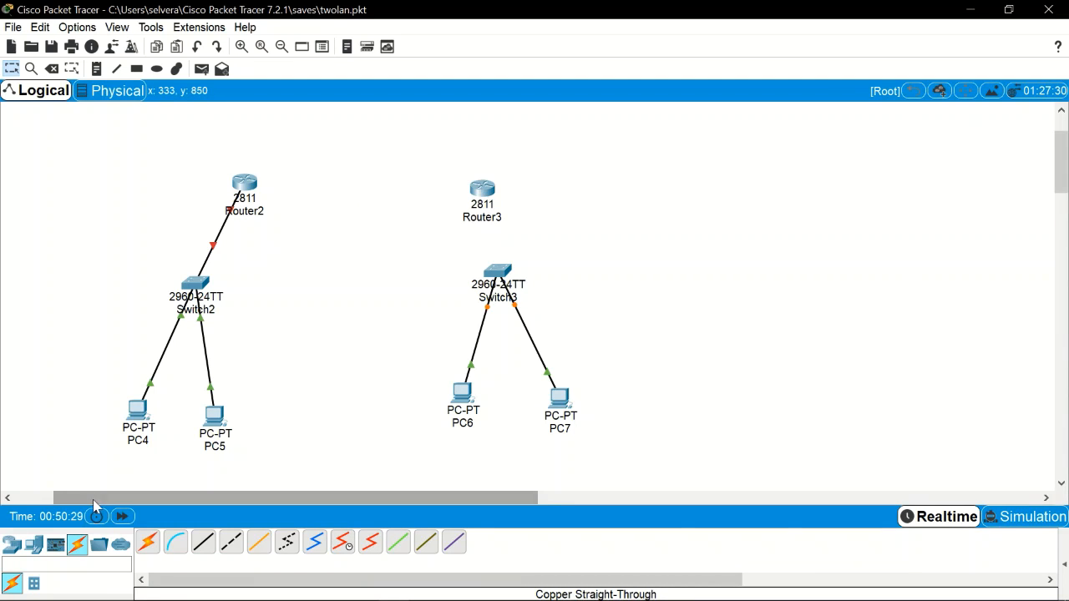
{"action": "left_click", "coordinate": [203, 542]}
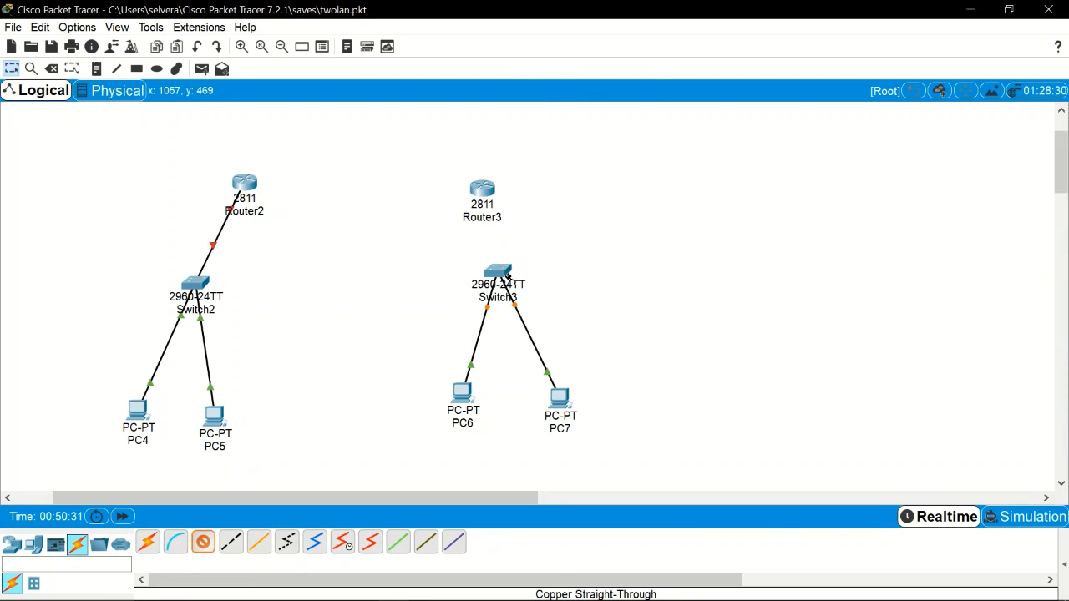
{"action": "left_click", "coordinate": [506, 275]}
{"action": "left_click", "coordinate": [603, 27]}
{"action": "left_click", "coordinate": [483, 189]}
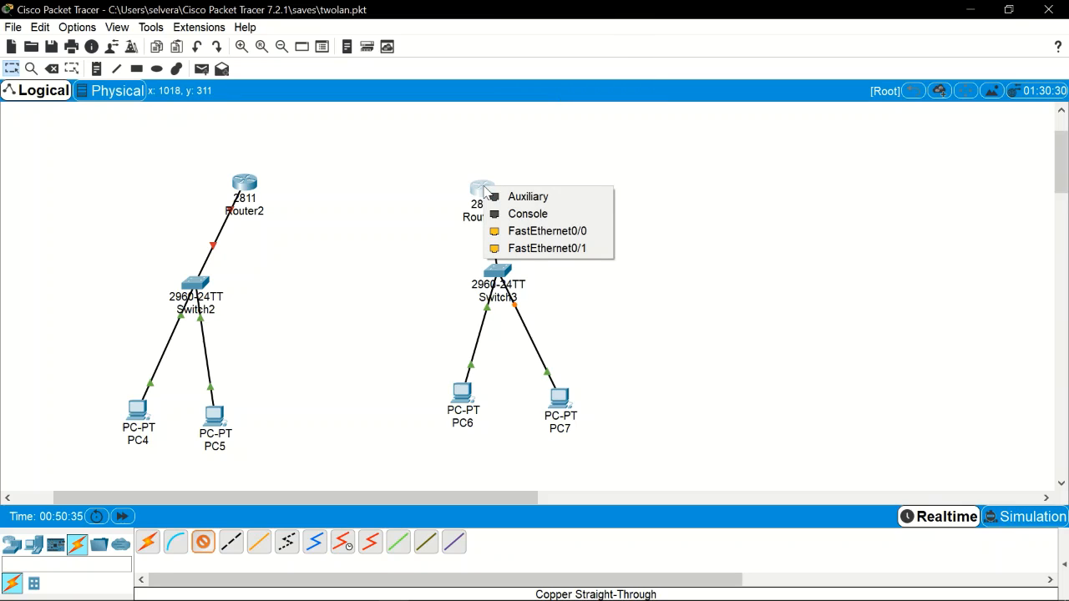
{"action": "left_click", "coordinate": [531, 249]}
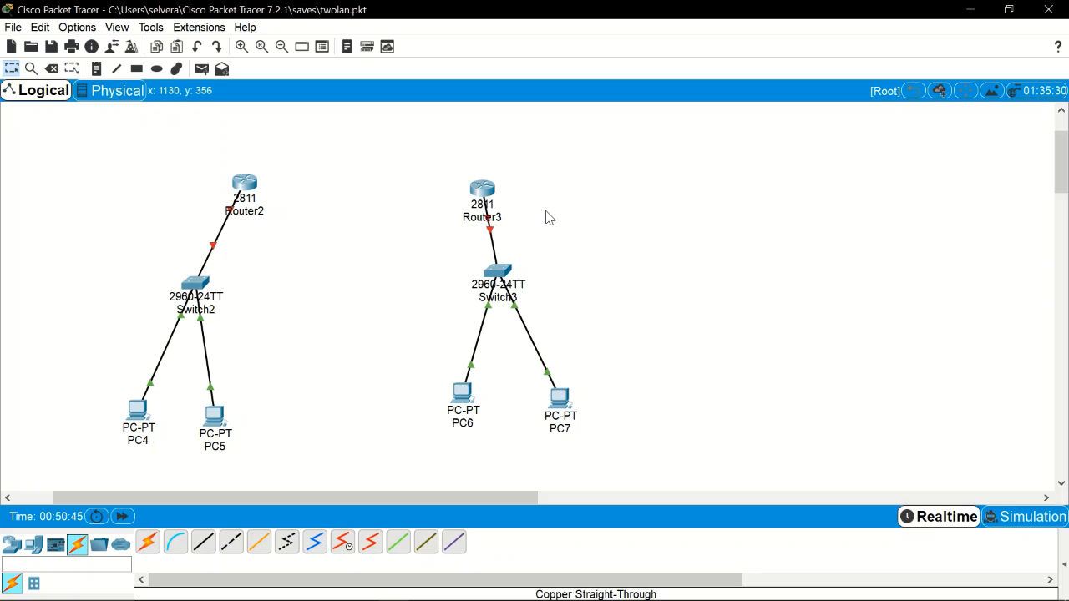
Step: Link Router2 FastEthernet0/0 to Router3 FastEthernet0/0 with a copper cross-over cable
{"action": "left_click", "coordinate": [229, 544]}
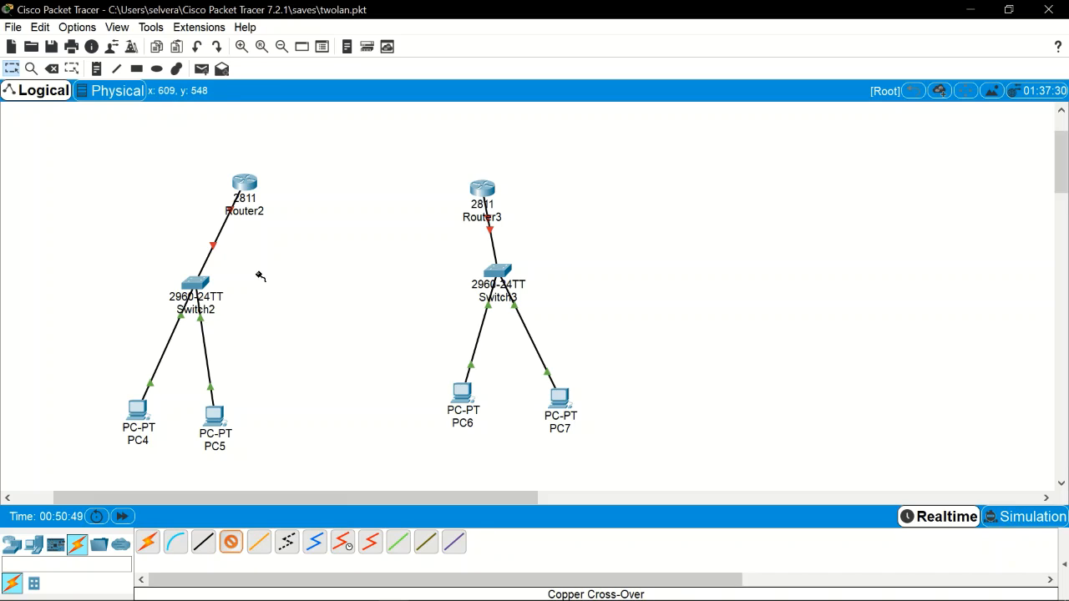
{"action": "left_click", "coordinate": [232, 548]}
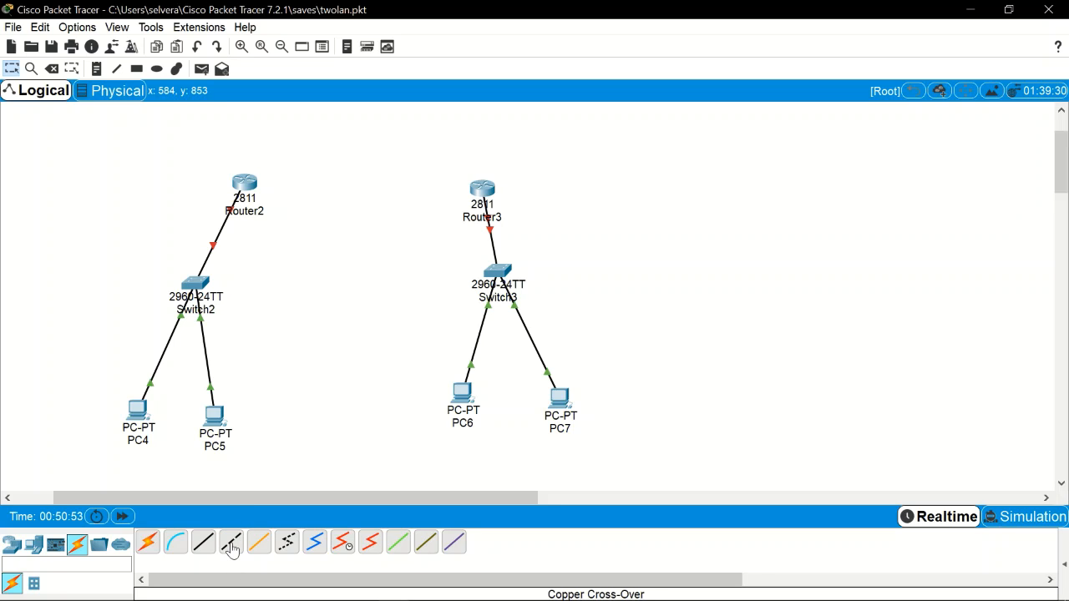
{"action": "left_click", "coordinate": [233, 548]}
{"action": "left_click", "coordinate": [242, 188]}
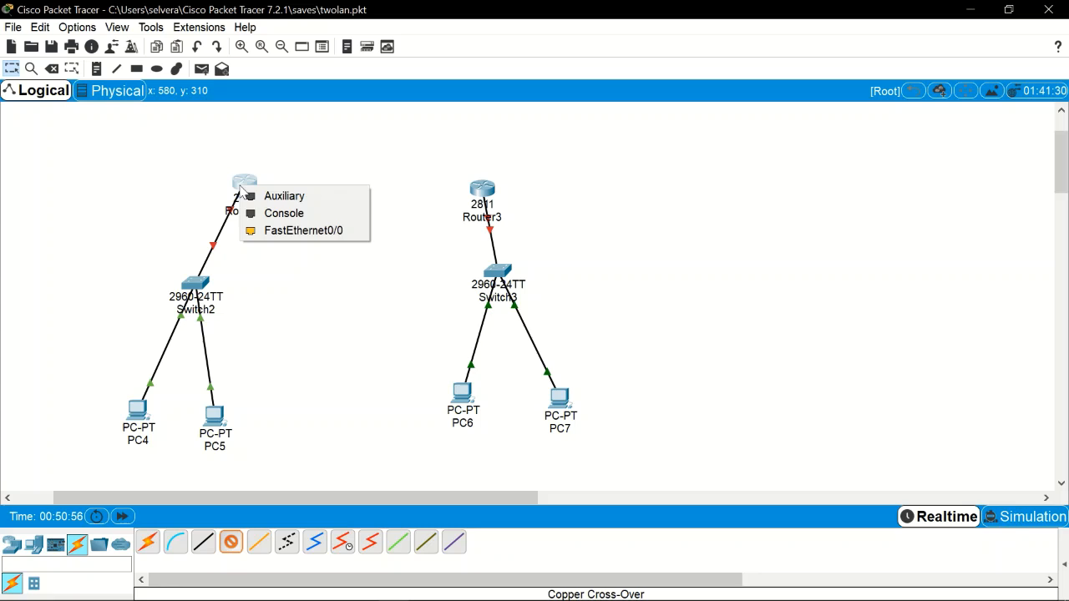
{"action": "left_click", "coordinate": [302, 231]}
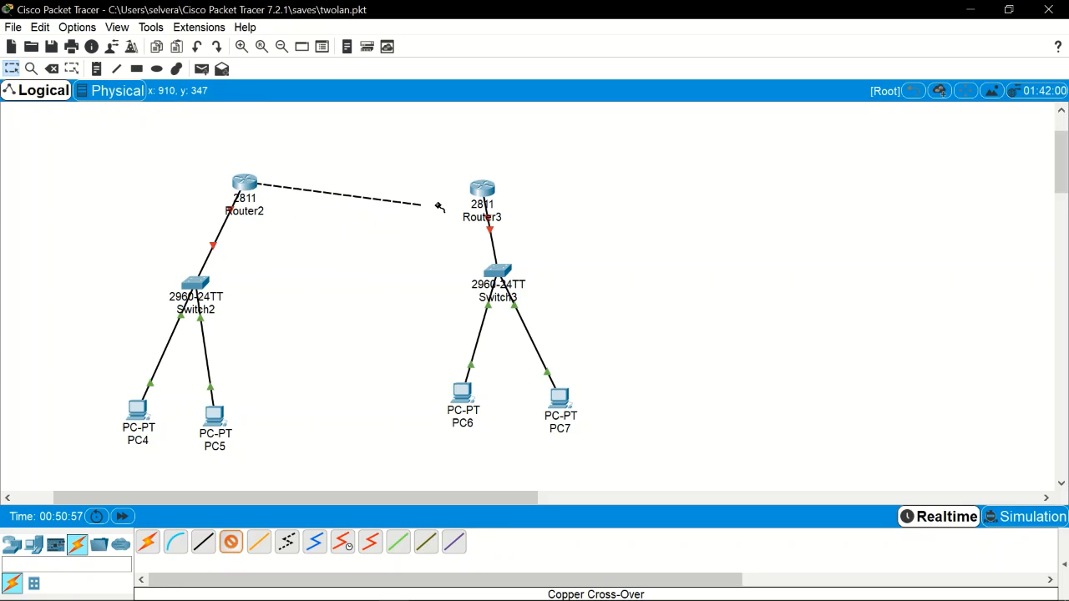
{"action": "left_click", "coordinate": [480, 191]}
{"action": "left_click", "coordinate": [517, 236]}
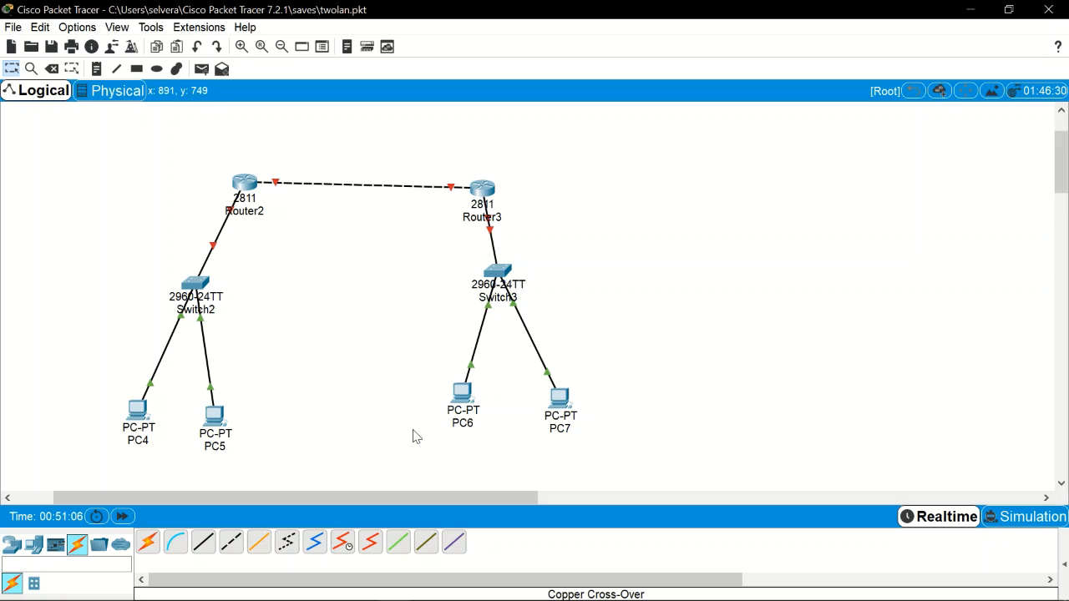
Step: Move PC4 and PC5 slightly higher on the workspace
{"action": "left_click_drag", "start_coordinate": [138, 413], "coordinate": [139, 394]}
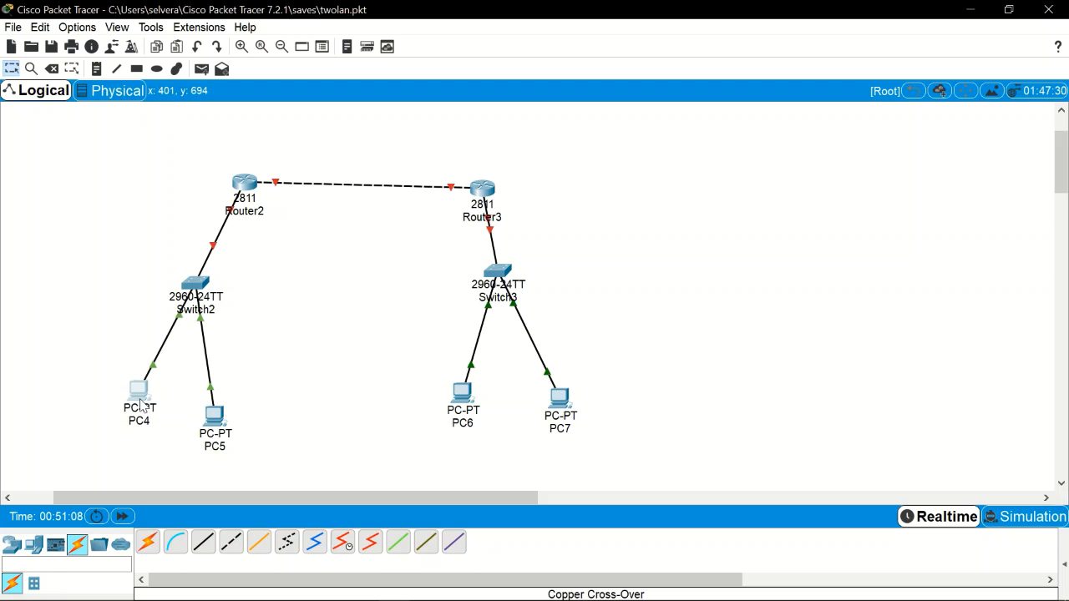
{"action": "left_click_drag", "start_coordinate": [224, 428], "coordinate": [229, 397]}
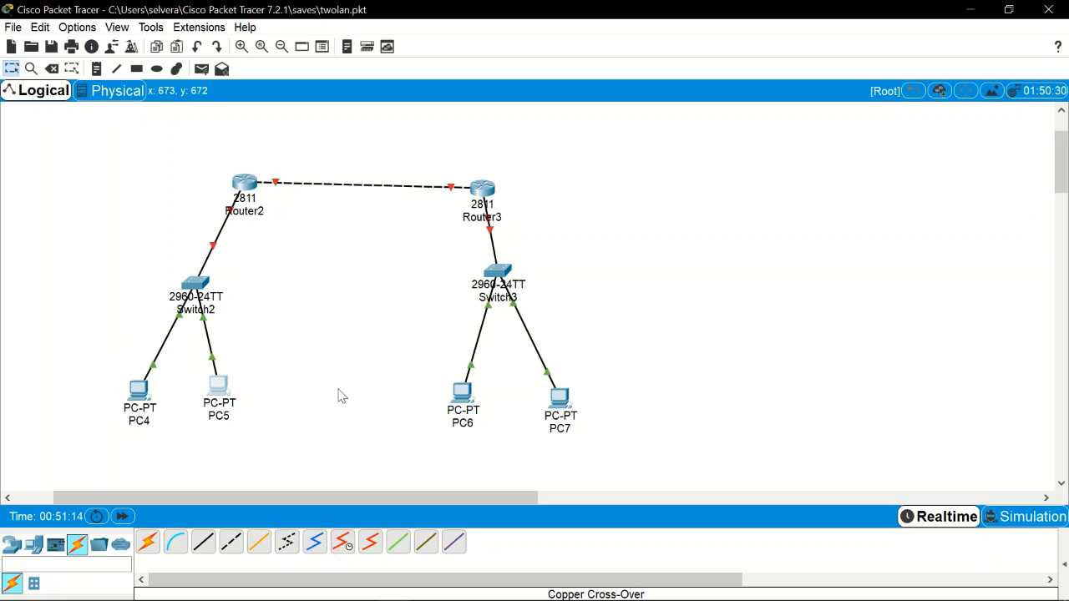
{"action": "left_click", "coordinate": [146, 414]}
Step: Set PC4's static IP to 192.168.1.100 with mask 255.255.255.0
{"action": "left_click", "coordinate": [143, 413]}
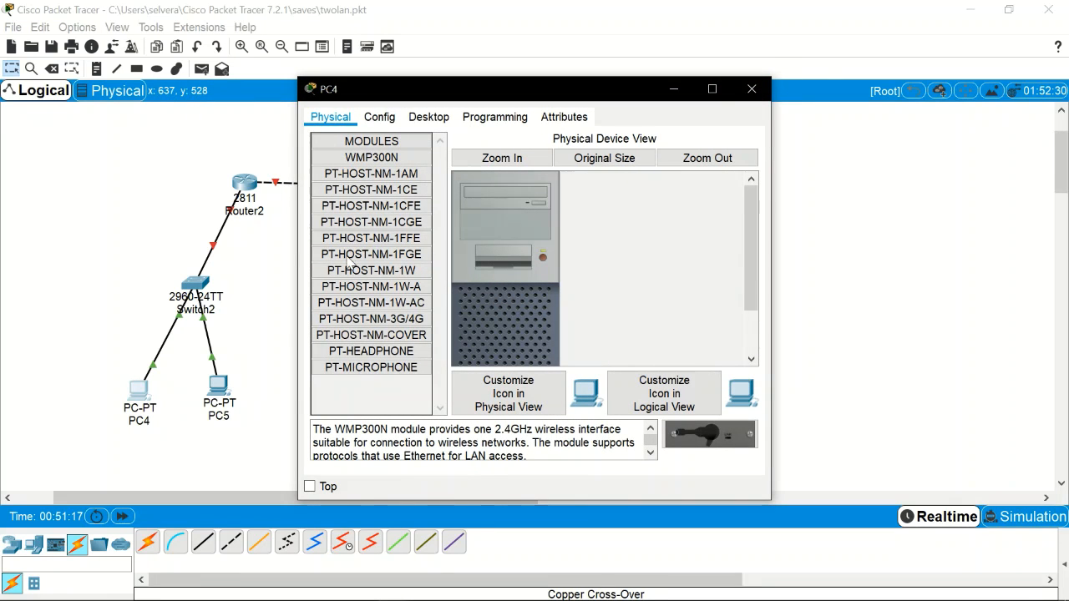
{"action": "left_click", "coordinate": [393, 119]}
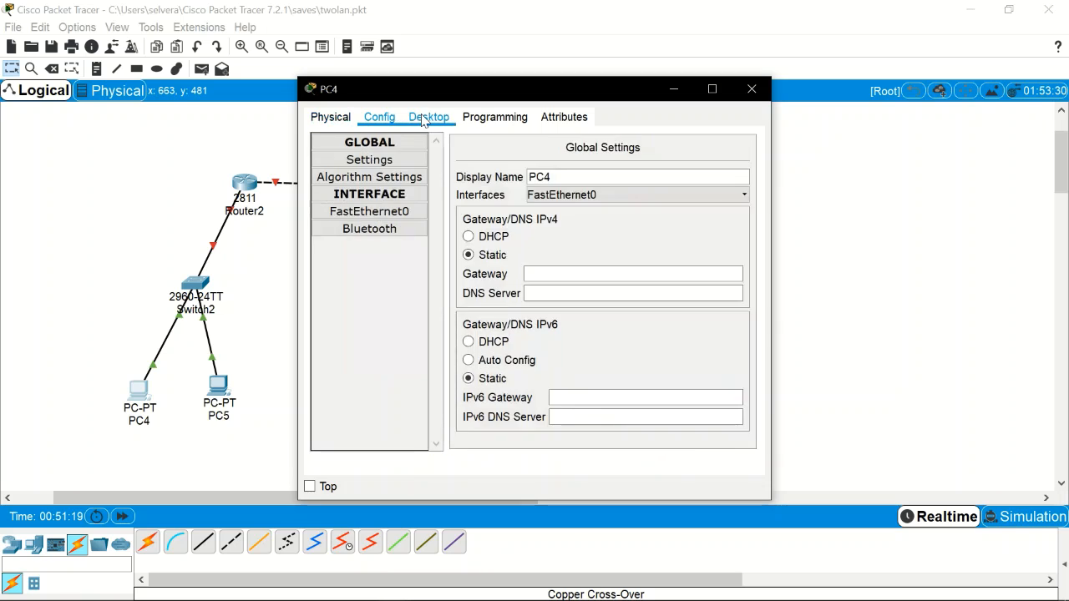
{"action": "left_click", "coordinate": [430, 117]}
{"action": "left_click", "coordinate": [359, 180]}
{"action": "left_click", "coordinate": [517, 214]}
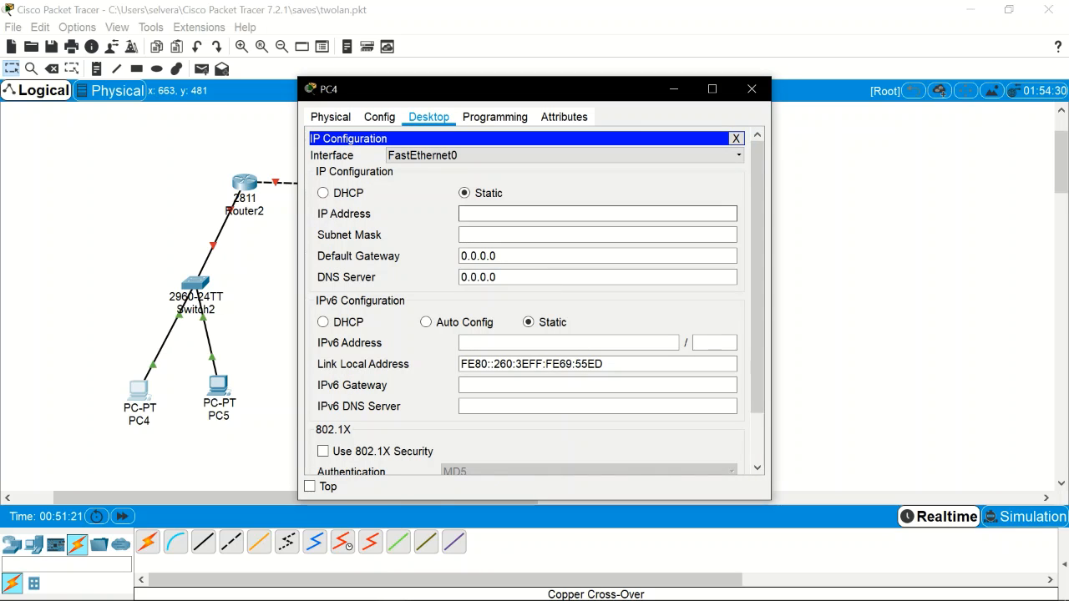
{"action": "type", "text": "192,169"}
{"action": "key", "text": "BackSpace"}
{"action": "key", "text": "BackSpace"}
{"action": "key", "text": "BackSpace"}
{"action": "key", "text": "BackSpace"}
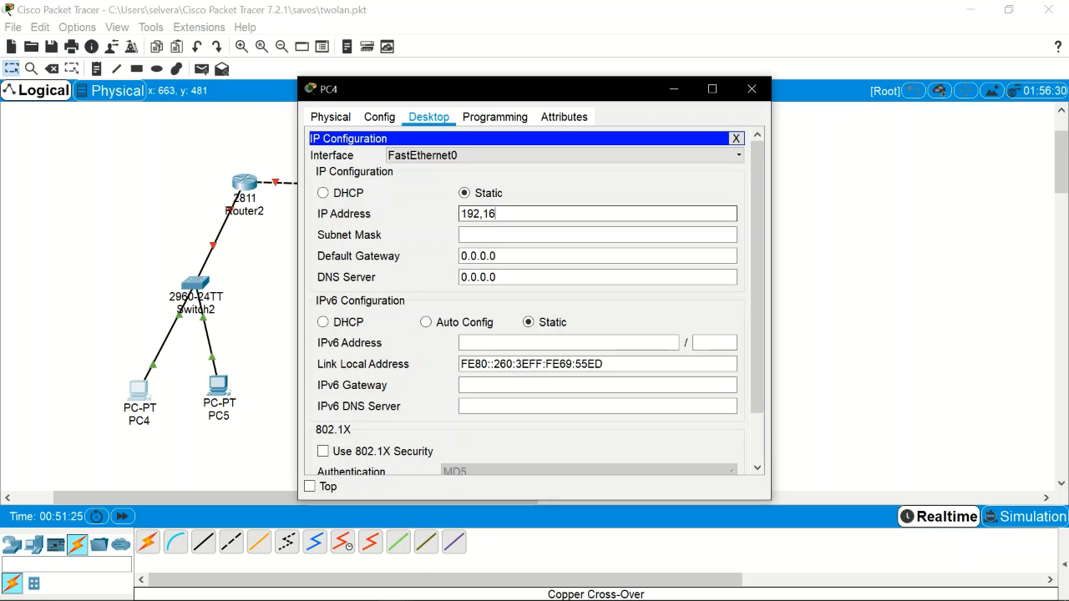
{"action": "type", "text": ".168.1.100"}
{"action": "key", "text": "Return"}
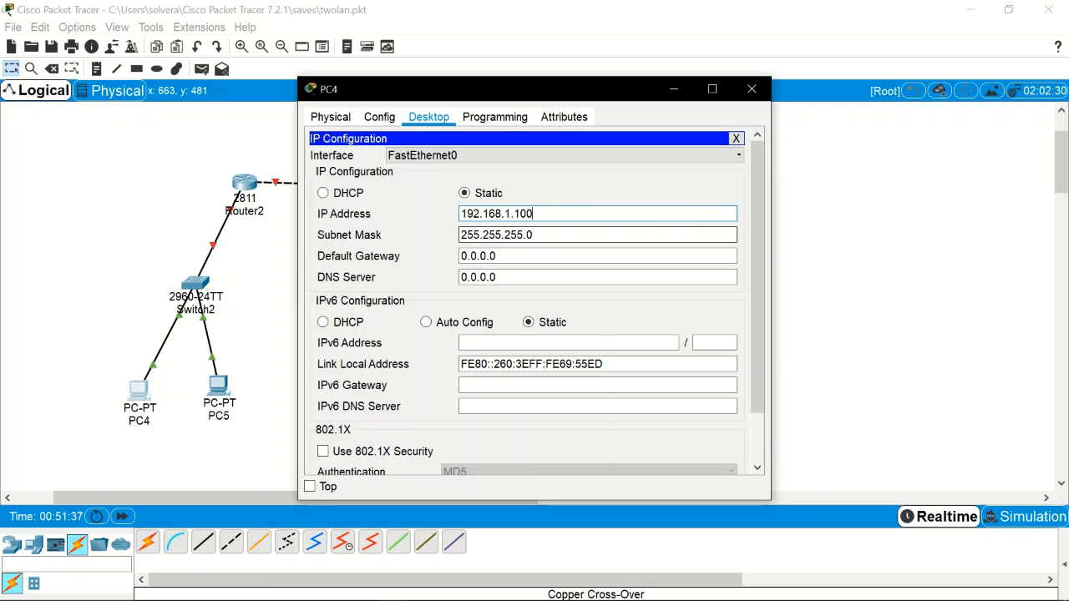
{"action": "double_click", "coordinate": [498, 213]}
{"action": "key", "text": "ctrl+c"}
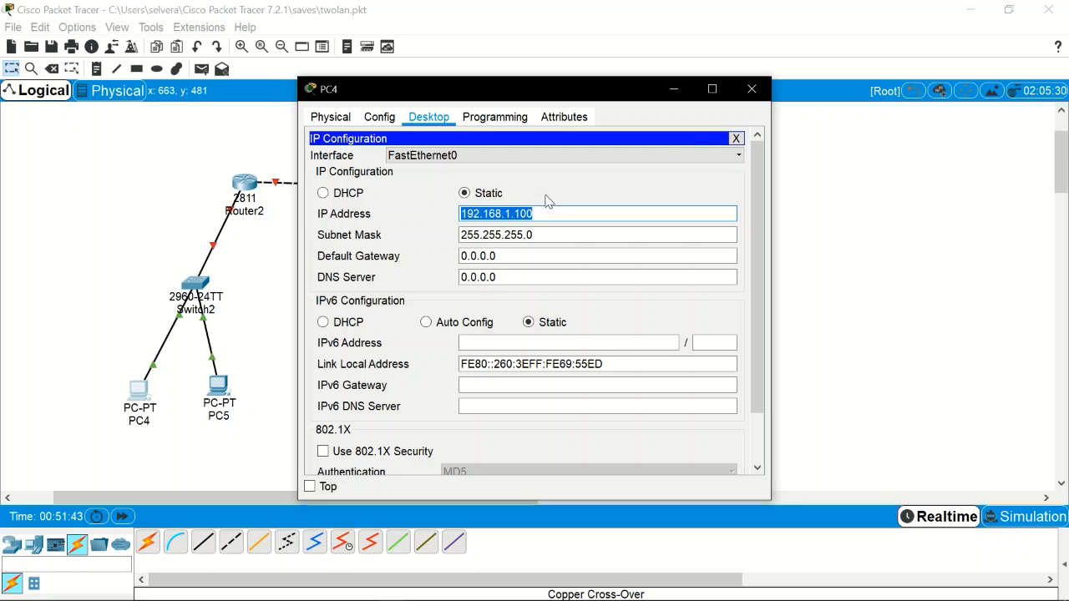
{"action": "left_click", "coordinate": [751, 90]}
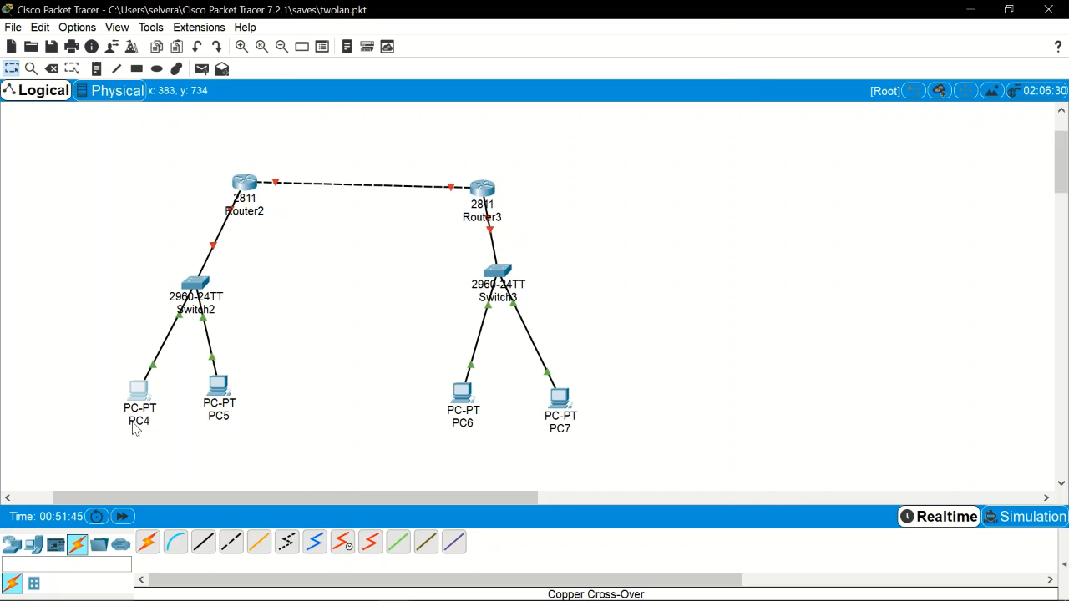
Step: Rename PC4's workspace label to 192.168.1.100
{"action": "left_click", "coordinate": [140, 422]}
{"action": "key", "text": "ctrl+a"}
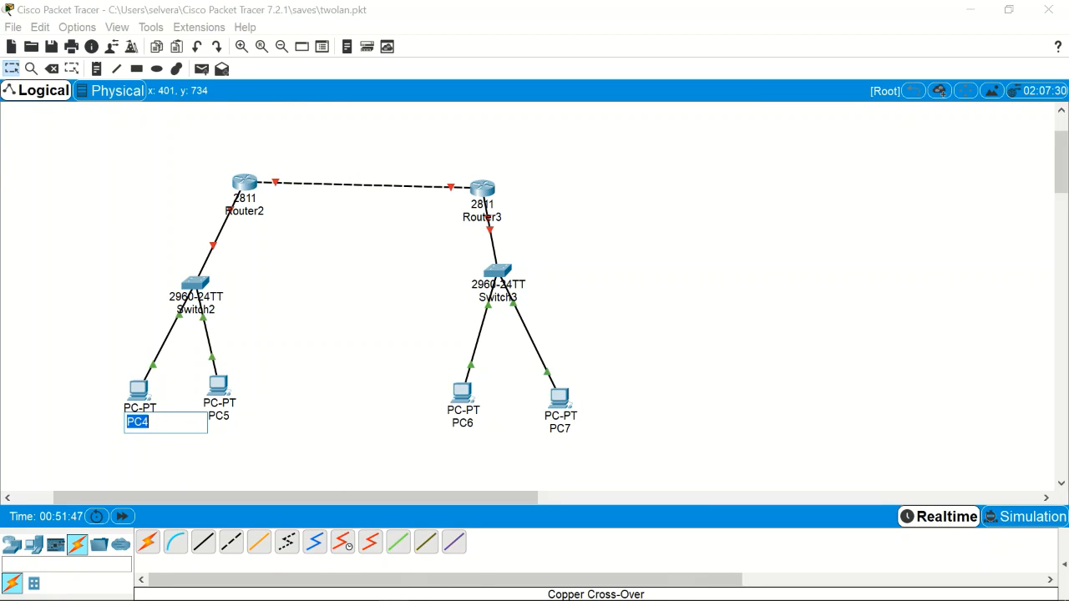
{"action": "key", "text": "ctrl+v"}
{"action": "left_click", "coordinate": [215, 459]}
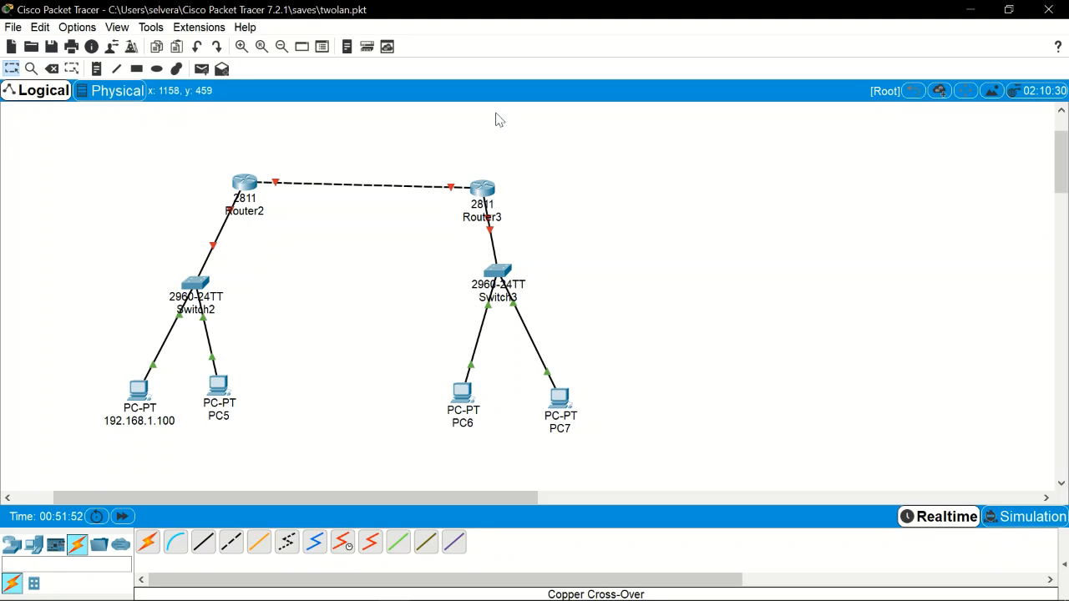
{"action": "left_click", "coordinate": [216, 406]}
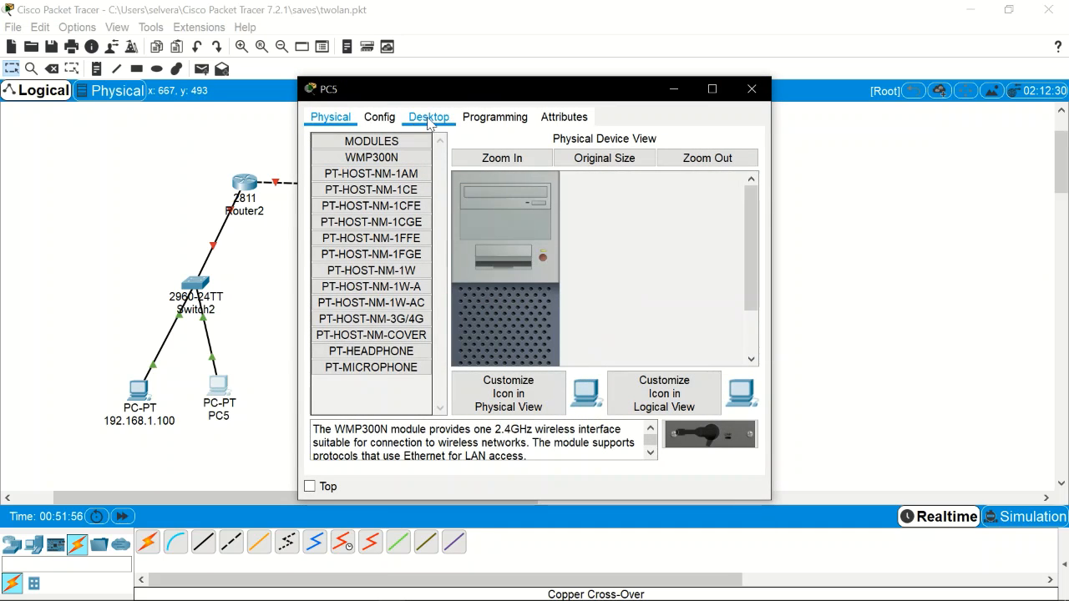
Step: Set PC5's static IP to 192.168.1.101 with mask 255.255.255.0
{"action": "left_click", "coordinate": [428, 118]}
{"action": "left_click", "coordinate": [353, 171]}
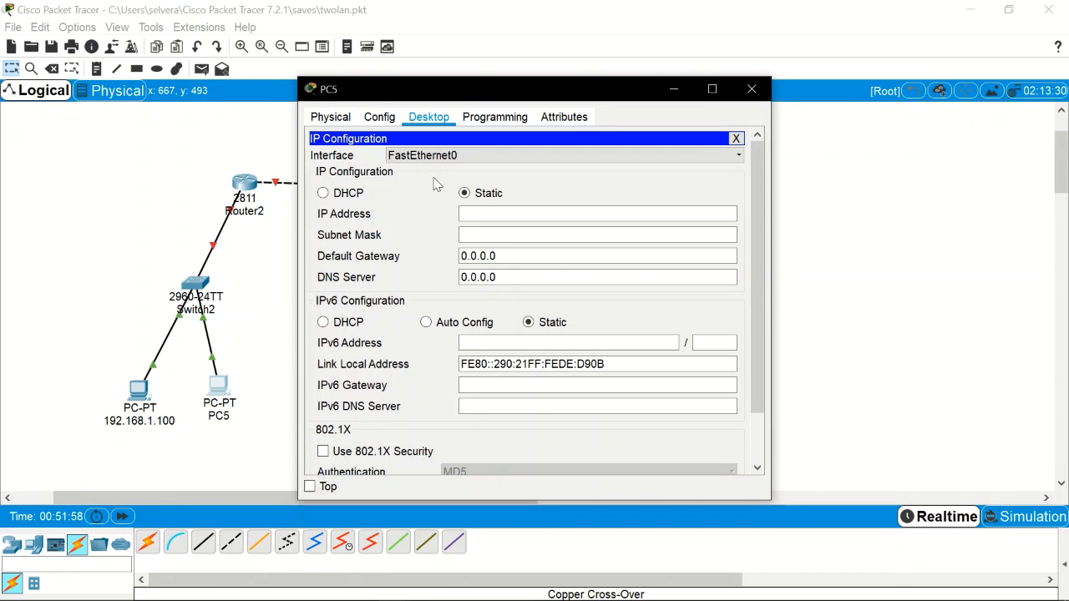
{"action": "left_click", "coordinate": [481, 211]}
{"action": "key", "text": "ctrl+v"}
{"action": "key", "text": "BackSpace"}
{"action": "type", "text": "1"}
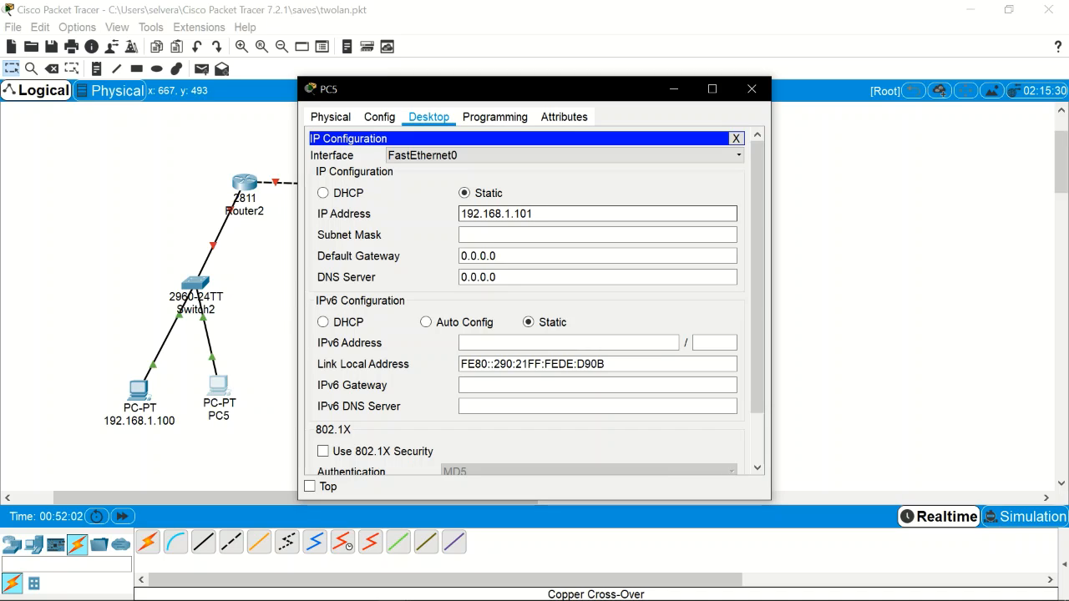
{"action": "key", "text": "Tab"}
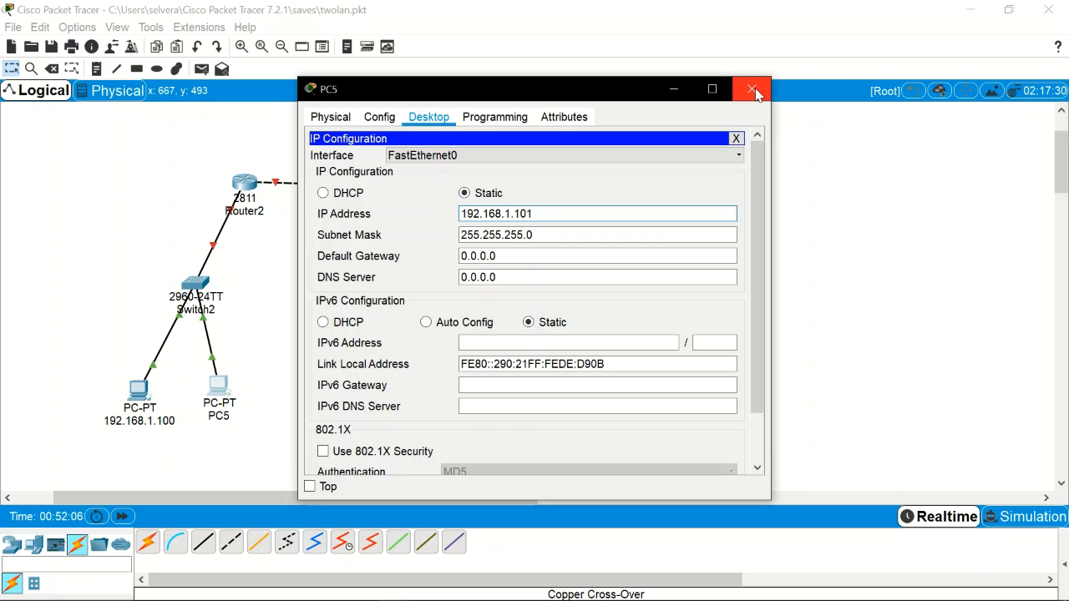
{"action": "key", "text": "ctrl+a"}
{"action": "key", "text": "ctrl+c"}
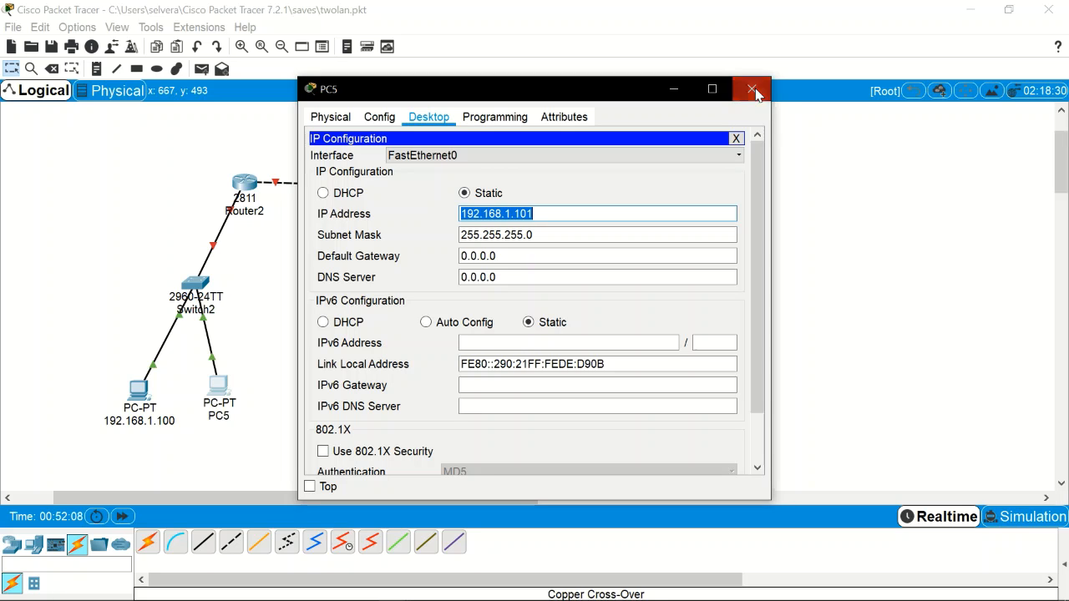
{"action": "left_click", "coordinate": [754, 89]}
Step: Rename PC5's workspace label to 192.168.1.101
{"action": "left_click", "coordinate": [229, 423]}
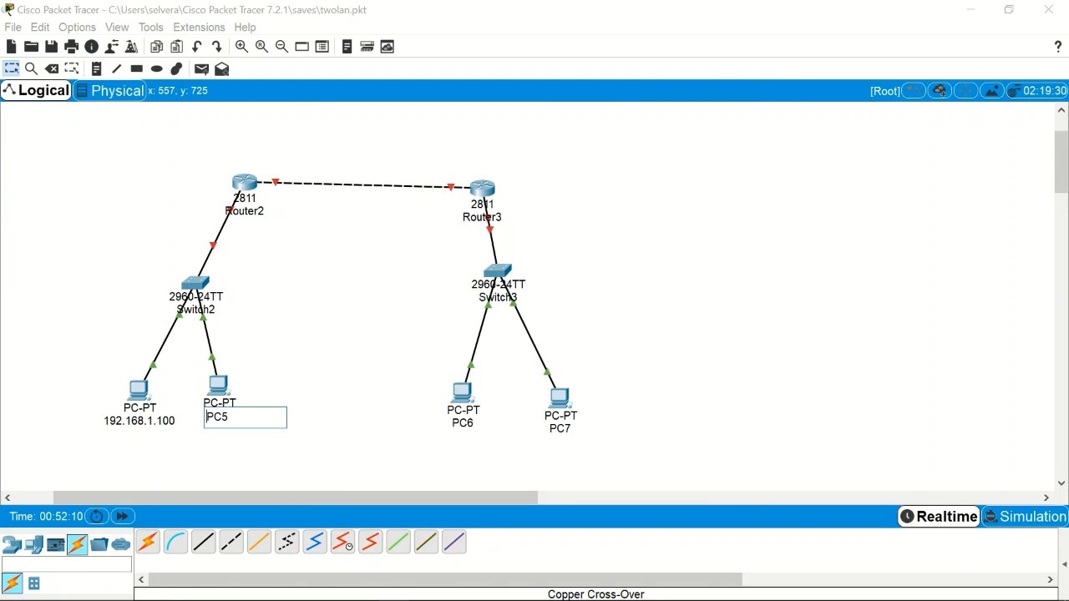
{"action": "key", "text": "ctrl+a"}
{"action": "key", "text": "ctrl+v"}
{"action": "left_click", "coordinate": [394, 346]}
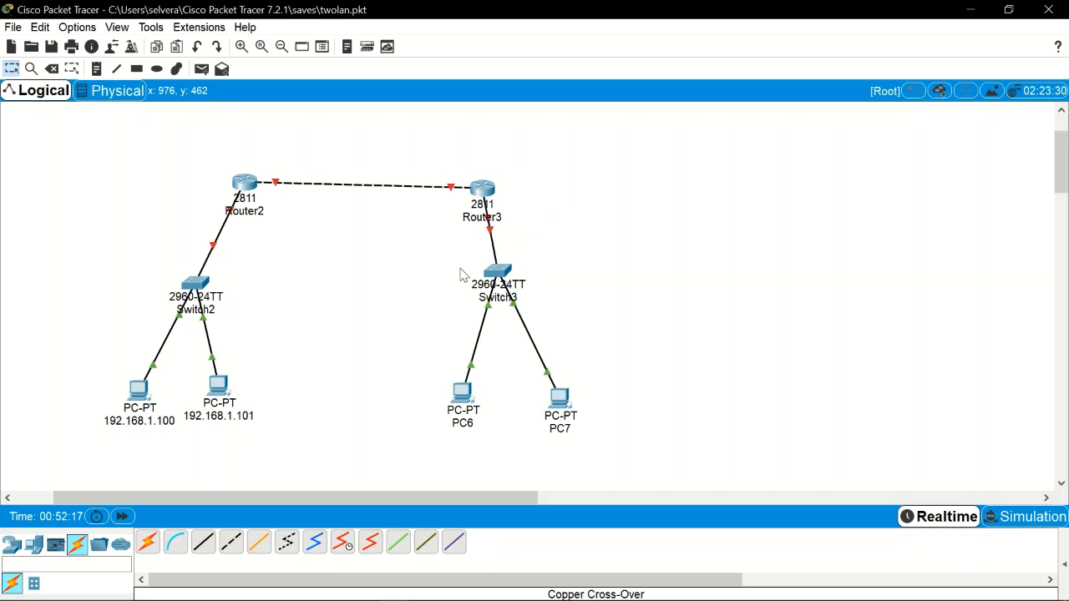
Step: Set PC6's static IP to 192.168.2.100 with mask 255.255.255.0
{"action": "left_click", "coordinate": [461, 392]}
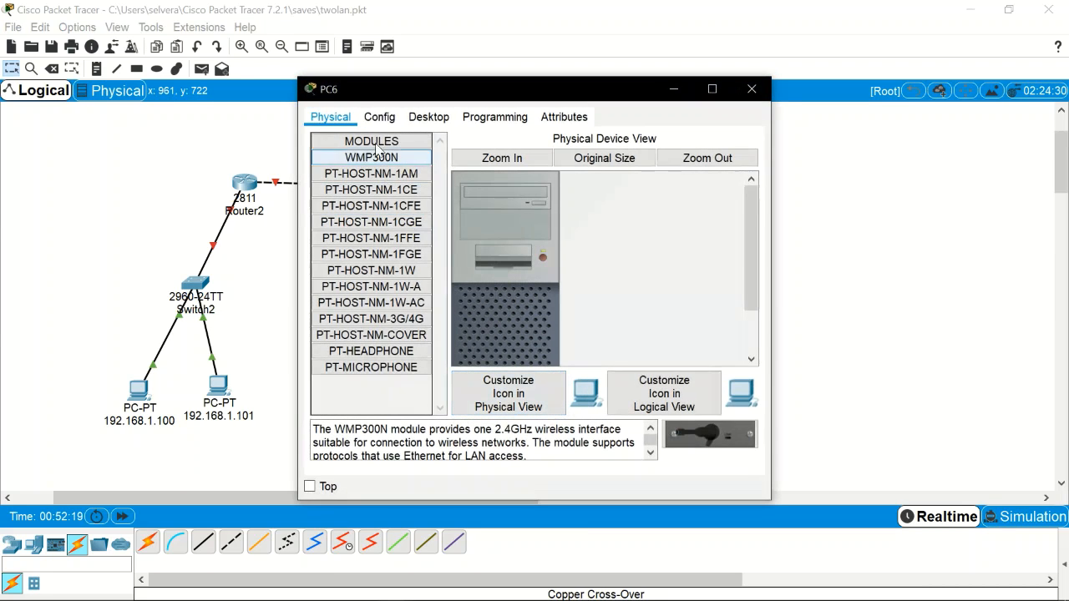
{"action": "left_click", "coordinate": [409, 121]}
{"action": "left_click", "coordinate": [352, 163]}
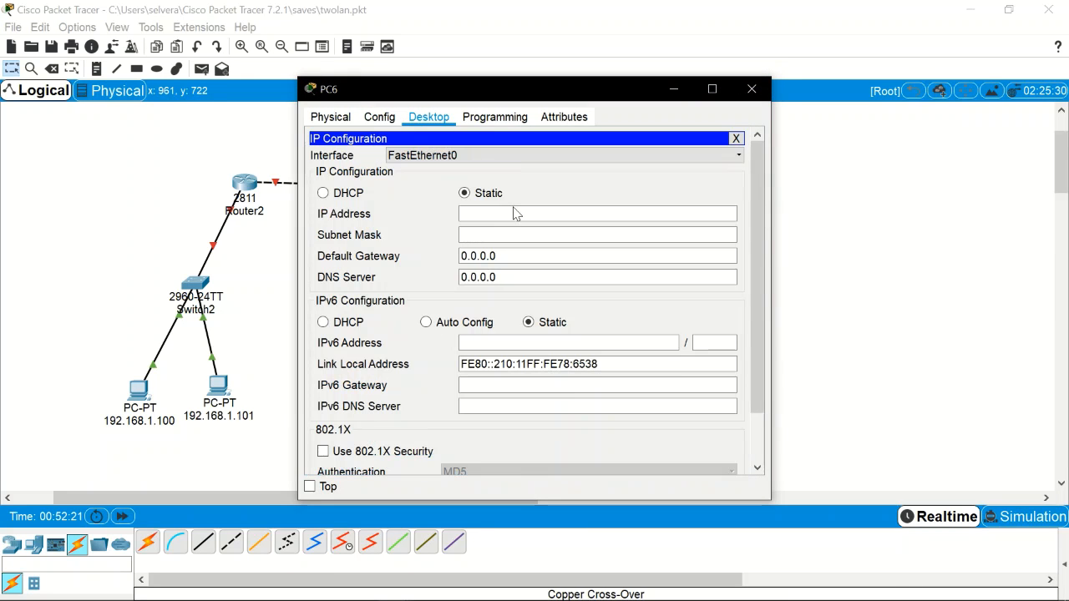
{"action": "left_click", "coordinate": [513, 214]}
{"action": "type", "text": "192.168.1.101"}
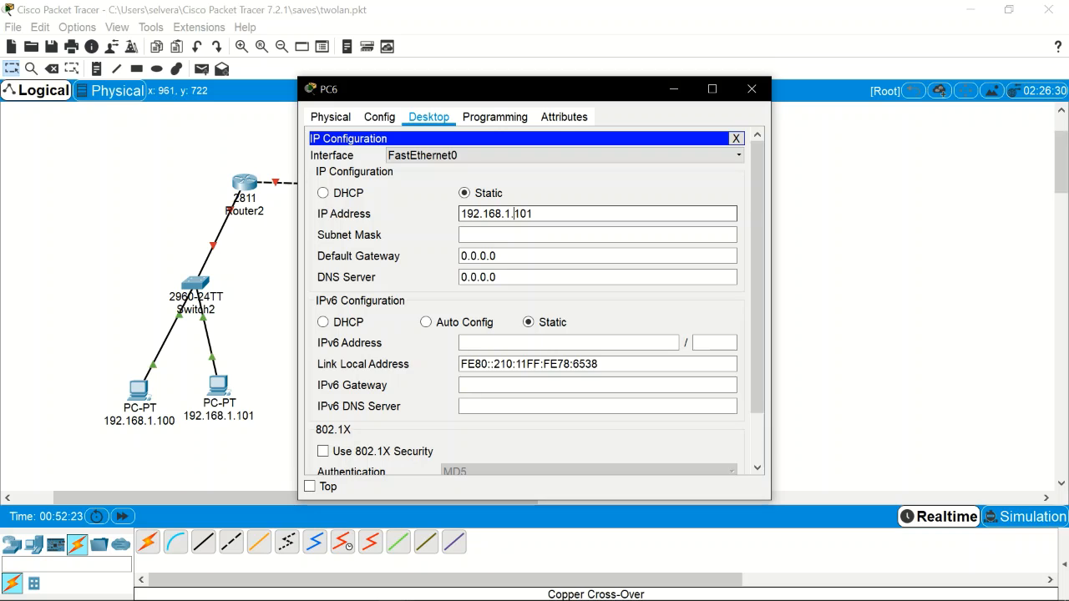
{"action": "key", "text": "Left"}
{"action": "key", "text": "Left"}
{"action": "key", "text": "Left"}
{"action": "key", "text": "Left"}
{"action": "key", "text": "BackSpace"}
{"action": "type", "text": "2"}
{"action": "key", "text": "Right"}
{"action": "key", "text": "Right"}
{"action": "key", "text": "Right"}
{"action": "key", "text": "Right"}
{"action": "key", "text": "BackSpace"}
{"action": "type", "text": "0"}
{"action": "key", "text": "Tab"}
{"action": "key", "text": "shift+Tab"}
{"action": "key", "text": "ctrl+c"}
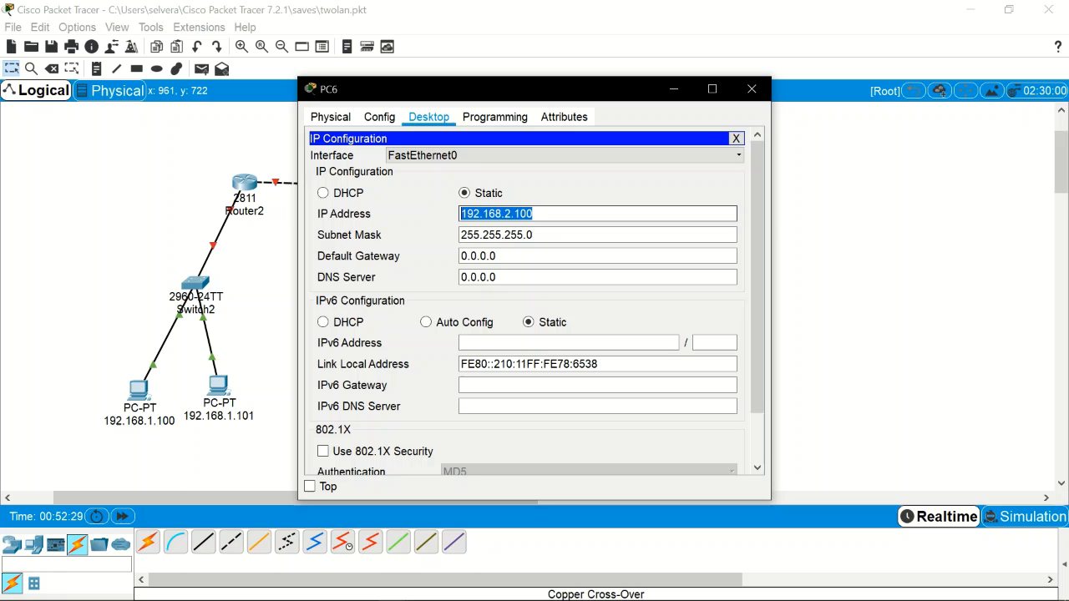
{"action": "left_click", "coordinate": [751, 89]}
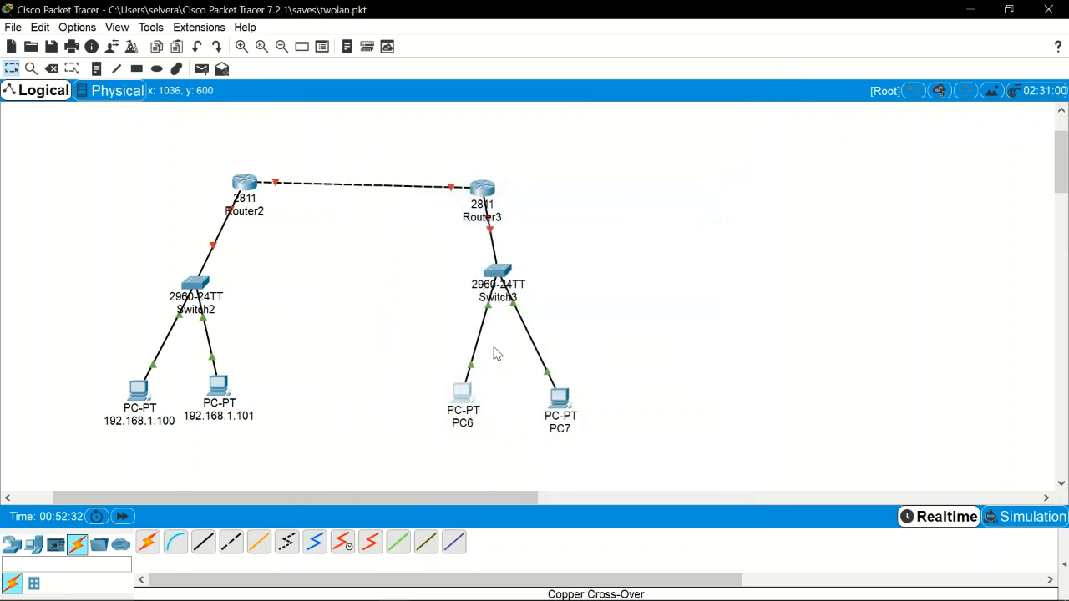
Step: Set PC7's static IP to 192.168.2.101
{"action": "left_click", "coordinate": [560, 399]}
{"action": "left_click", "coordinate": [429, 116]}
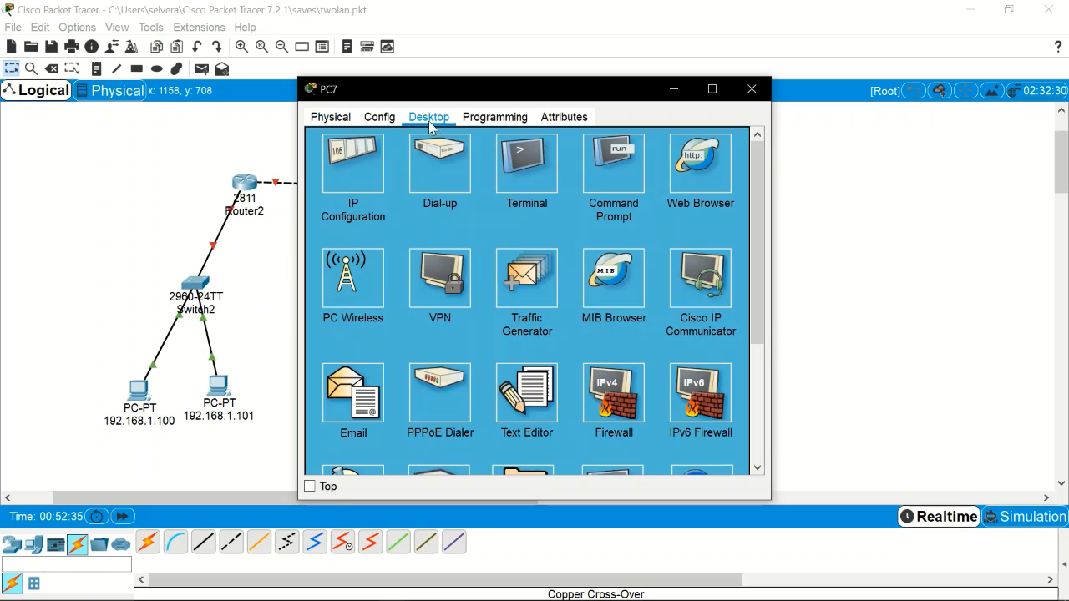
{"action": "left_click", "coordinate": [368, 184]}
{"action": "left_click", "coordinate": [532, 214]}
{"action": "key", "text": "ctrl+v"}
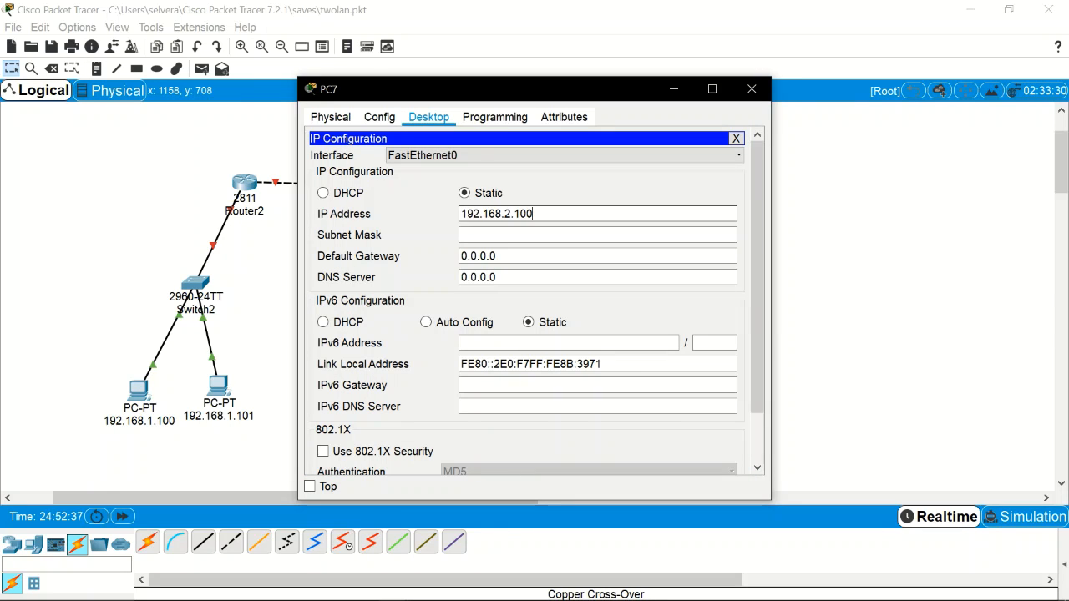
{"action": "key", "text": "BackSpace"}
{"action": "type", "text": "1"}
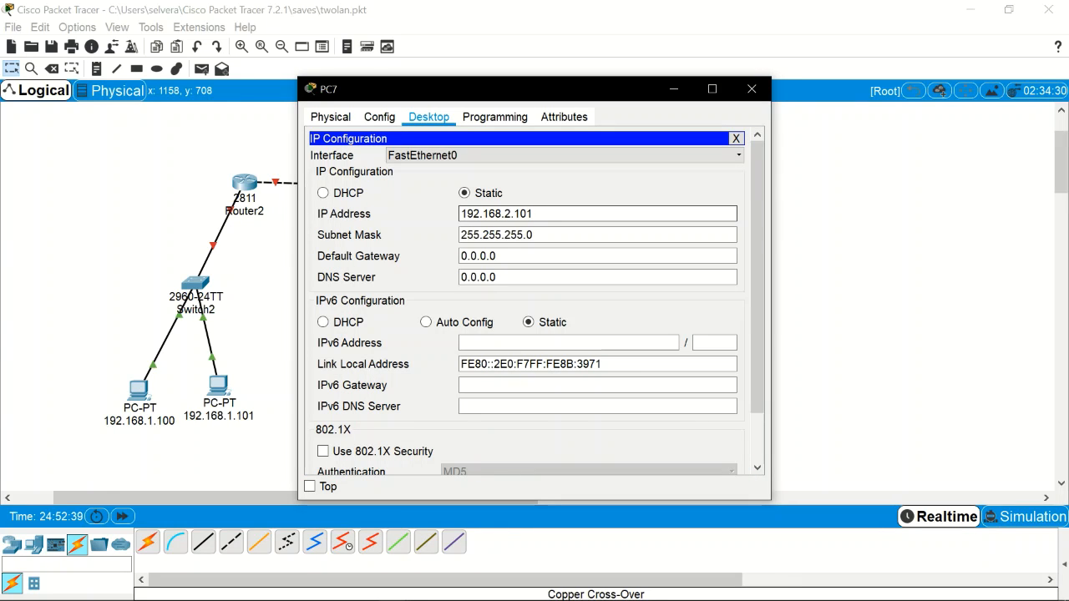
{"action": "left_click", "coordinate": [752, 88]}
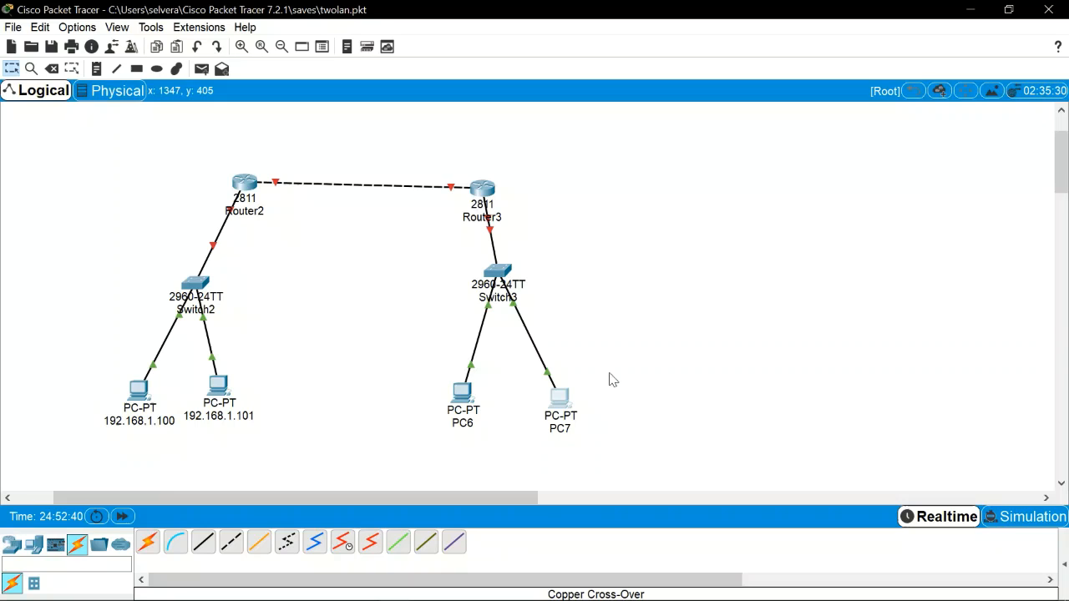
Step: Relabel PC7 as 192.168.2.101 and PC6 as 192.168.2.100 on the workspace
{"action": "left_click", "coordinate": [561, 434]}
{"action": "key", "text": "ctrl+v"}
{"action": "key", "text": "ctrl+a"}
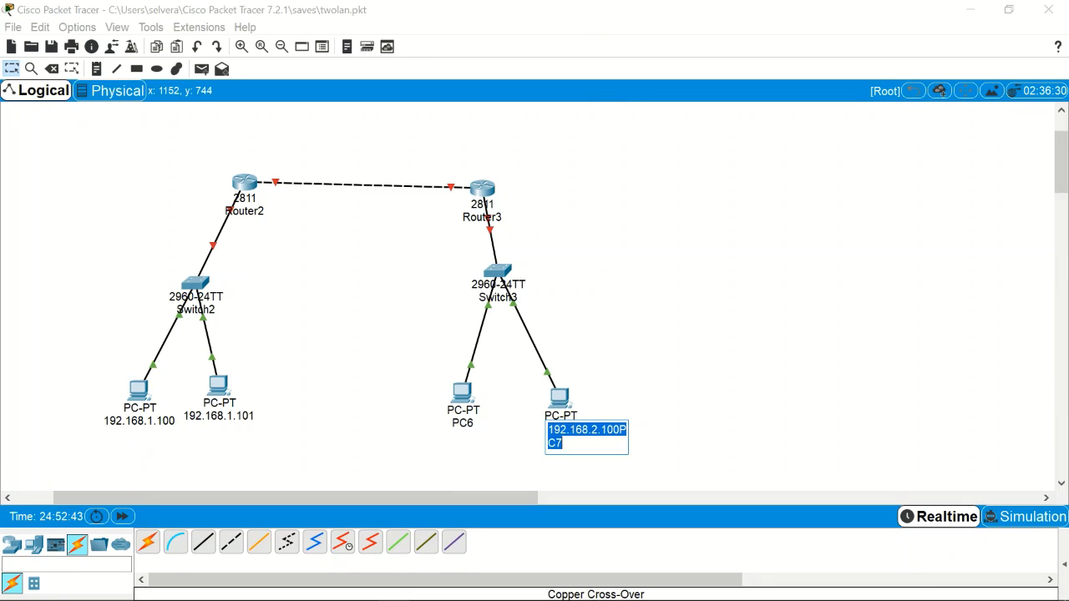
{"action": "key", "text": "ctrl+v"}
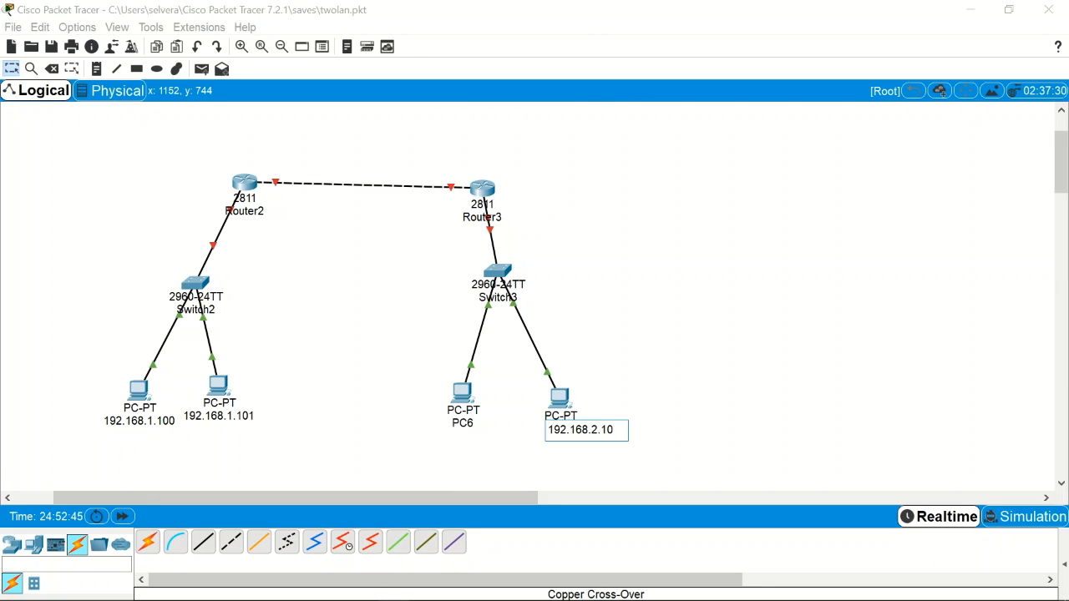
{"action": "type", "text": "1"}
{"action": "key", "text": "Return"}
{"action": "left_click", "coordinate": [464, 426]}
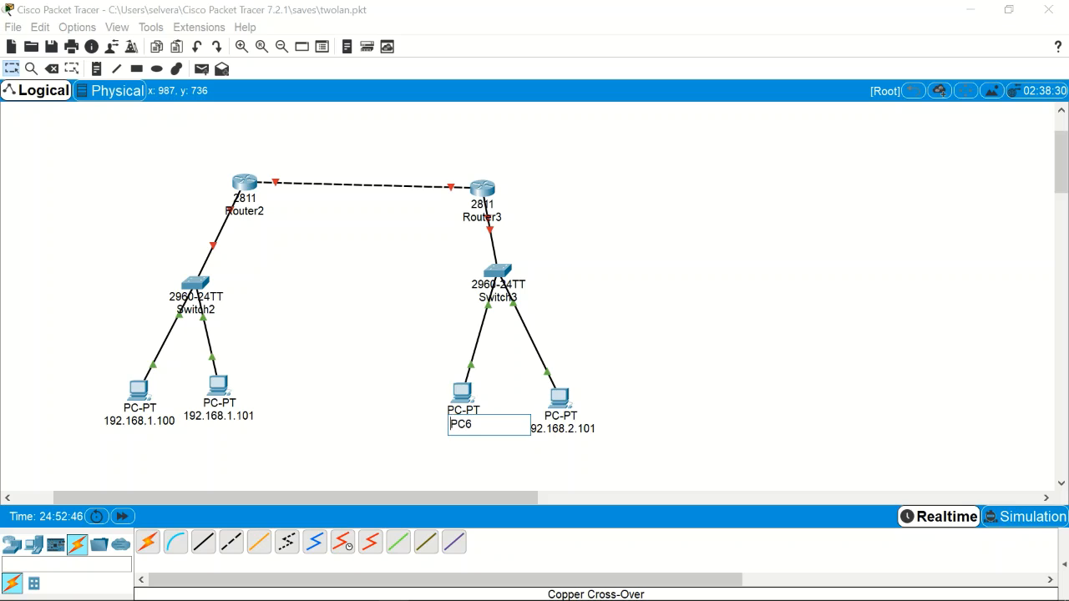
{"action": "key", "text": "ctrl+a"}
{"action": "key", "text": "ctrl+v"}
{"action": "key", "text": "Return"}
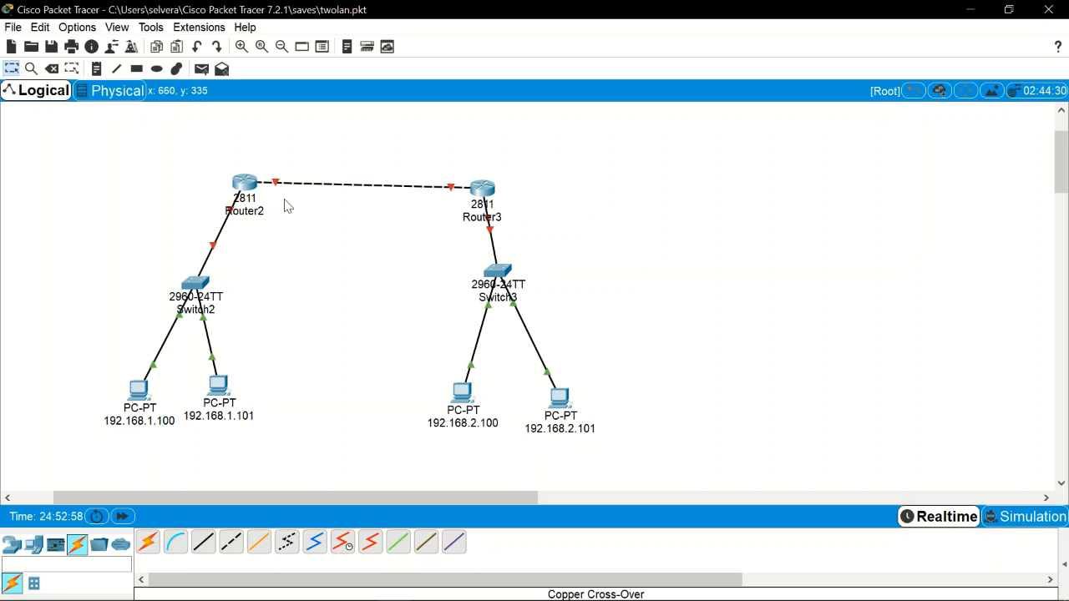
Step: Give Router2's FastEthernet0/1 address 192.168.1.1, mask 255.255.255.0, and switch the port on
{"action": "left_click", "coordinate": [251, 185]}
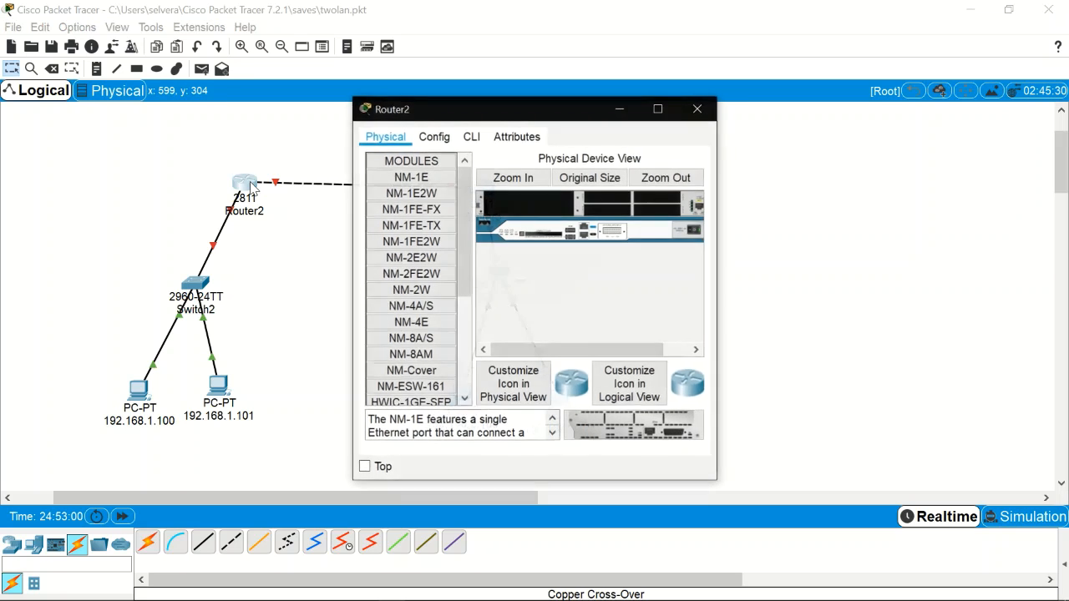
{"action": "left_click_drag", "start_coordinate": [501, 109], "coordinate": [499, 104]}
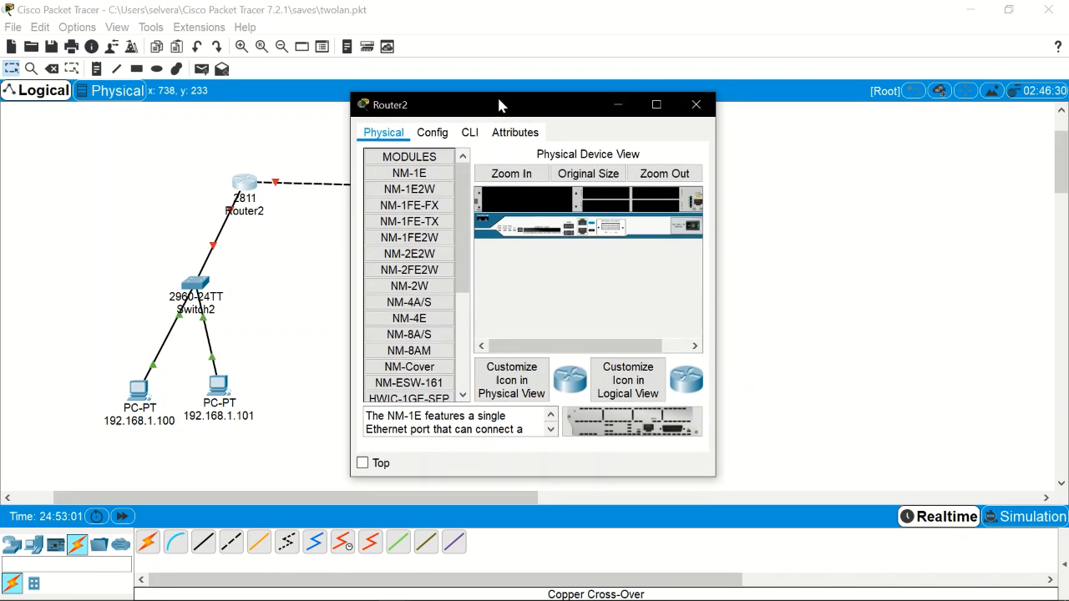
{"action": "left_click", "coordinate": [434, 136]}
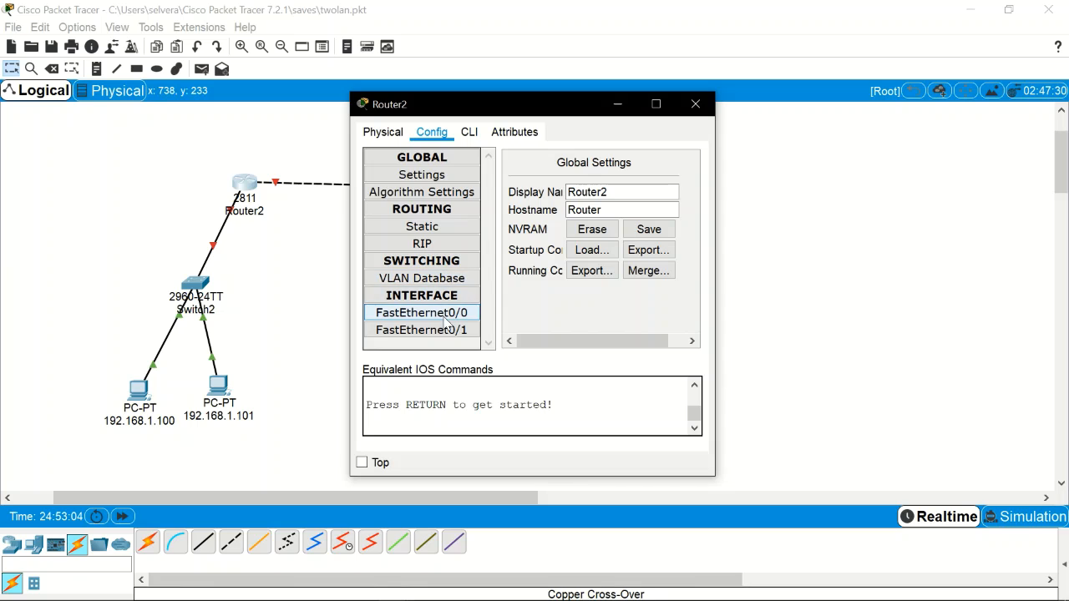
{"action": "left_click", "coordinate": [447, 333]}
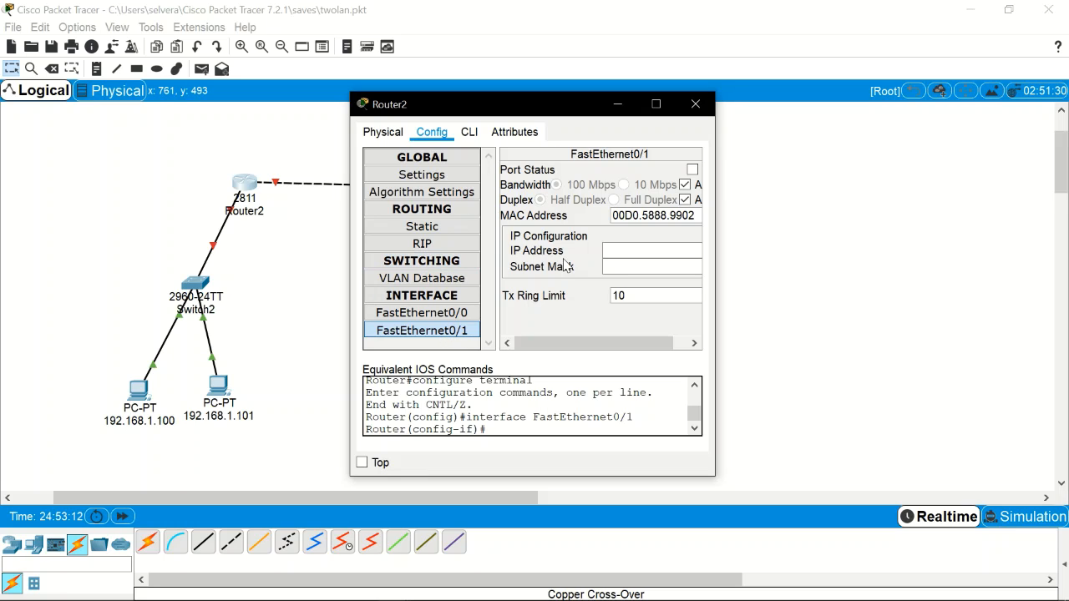
{"action": "type", "text": "192.168.2.100"}
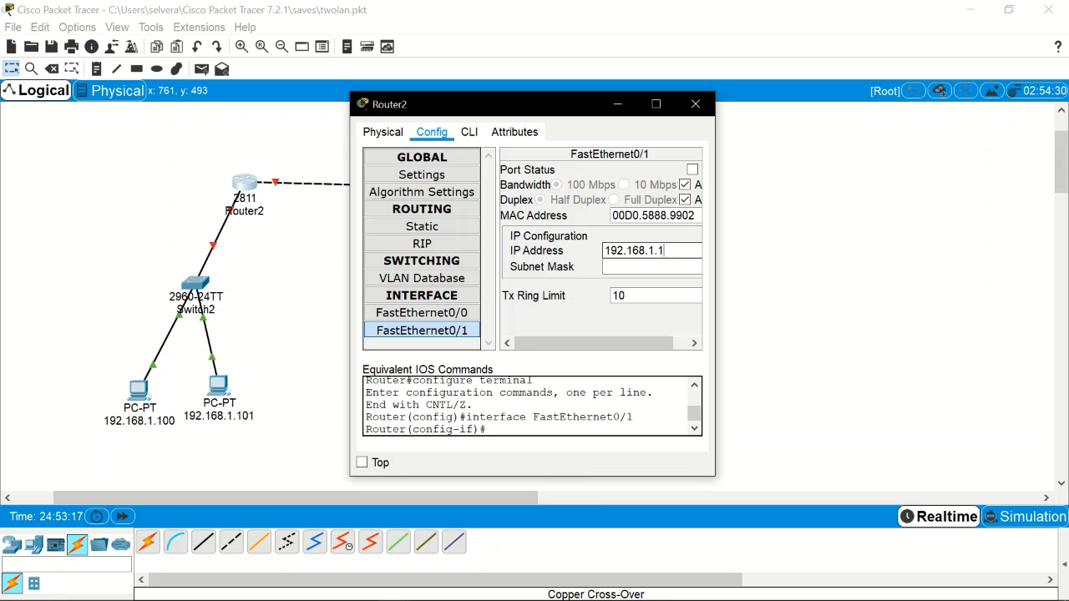
{"action": "key", "text": "Return"}
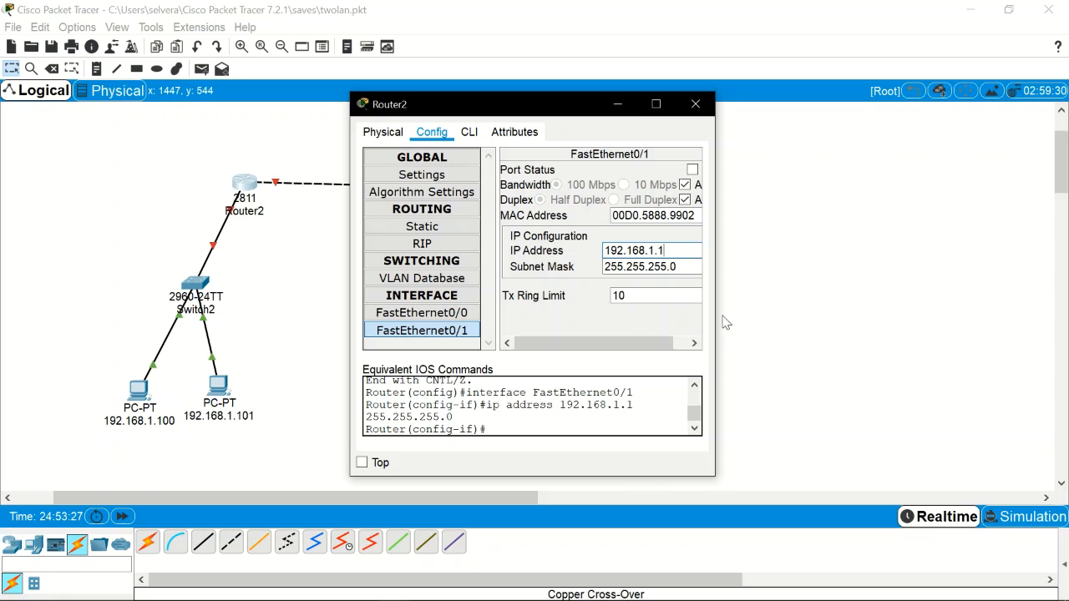
{"action": "left_click_drag", "start_coordinate": [718, 316], "coordinate": [918, 317]}
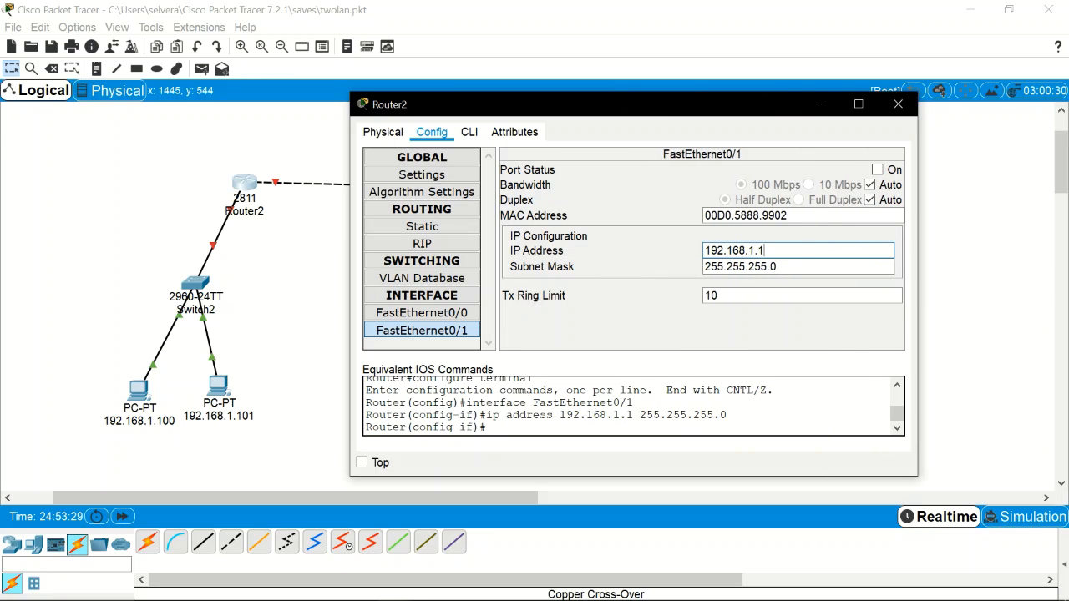
{"action": "left_click", "coordinate": [878, 170]}
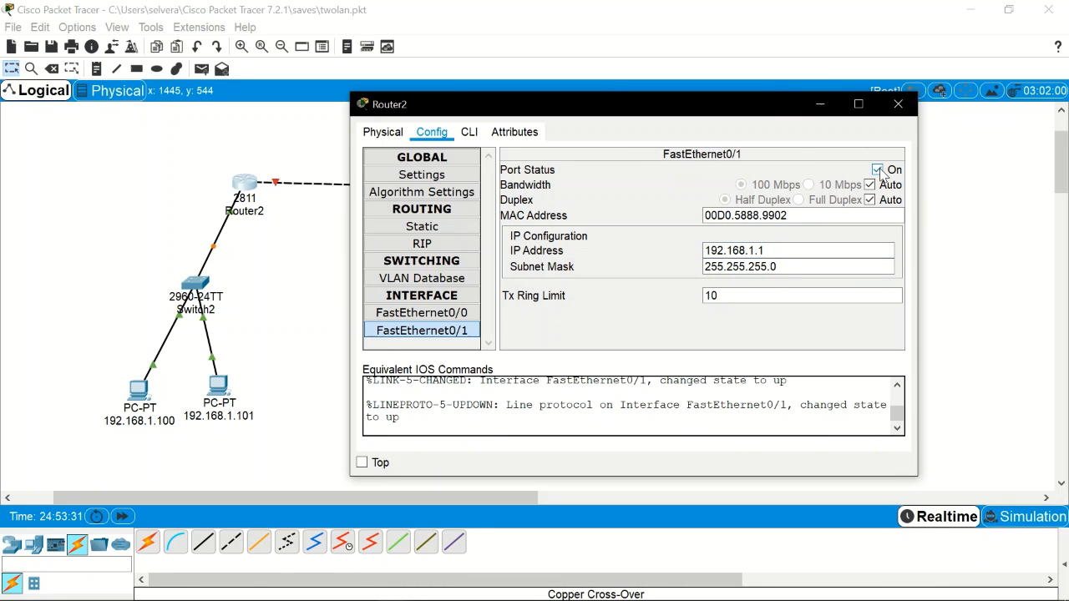
{"action": "left_click", "coordinate": [448, 312]}
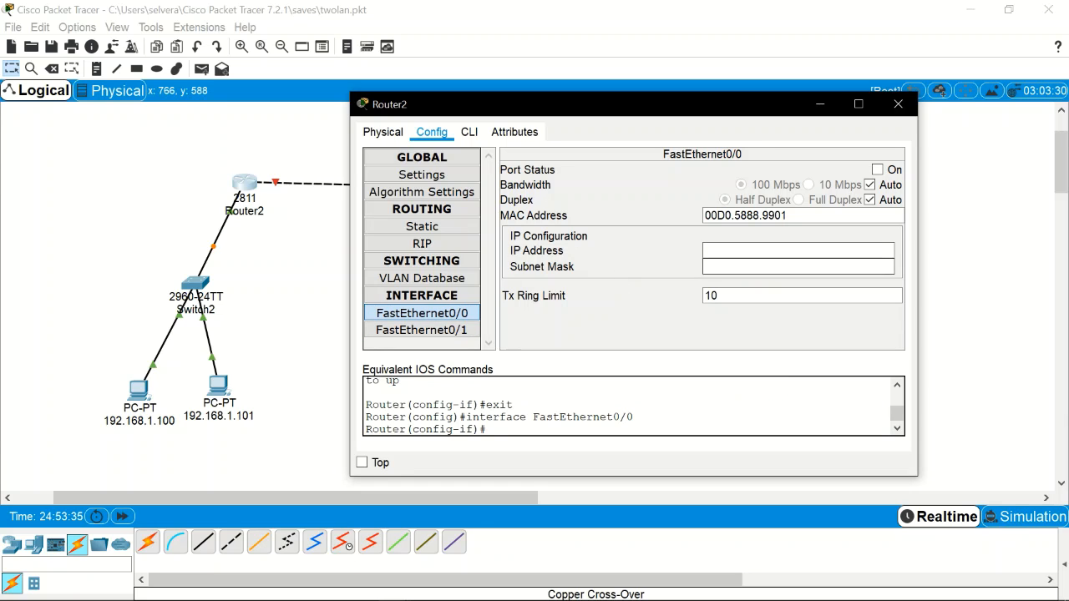
Step: Enter 192.168.3.2 with mask 255.255.255.0 on FastEthernet0/0, set it on, and close Router2
{"action": "left_click", "coordinate": [752, 251]}
{"action": "type", "text": "192.168.2.100"}
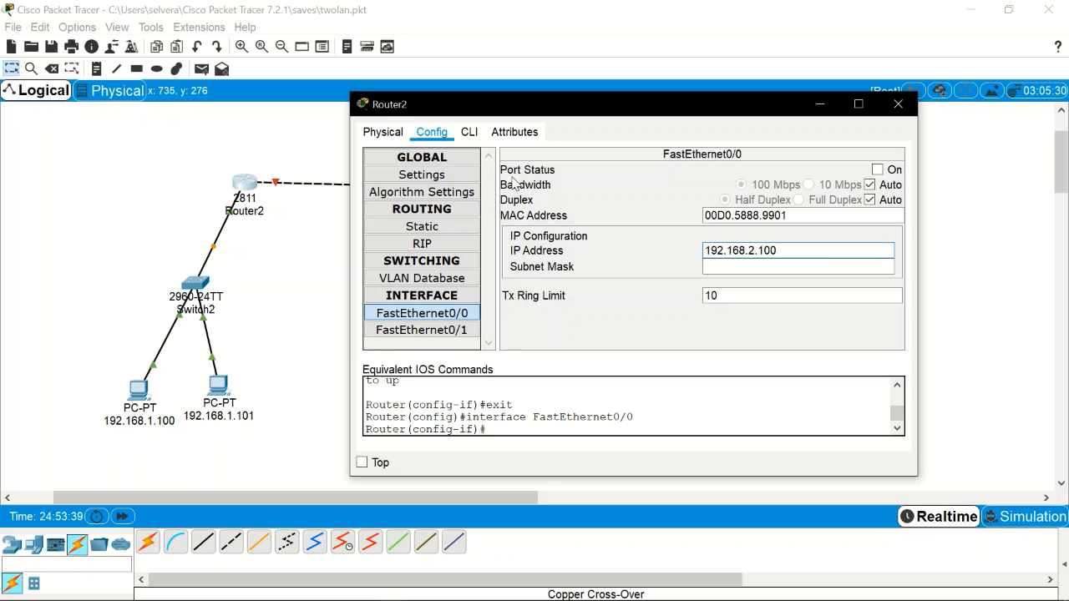
{"action": "key", "text": "Left"}
{"action": "key", "text": "Left"}
{"action": "key", "text": "Right"}
{"action": "key", "text": "Right"}
{"action": "key", "text": "Right"}
{"action": "key", "text": "Tab"}
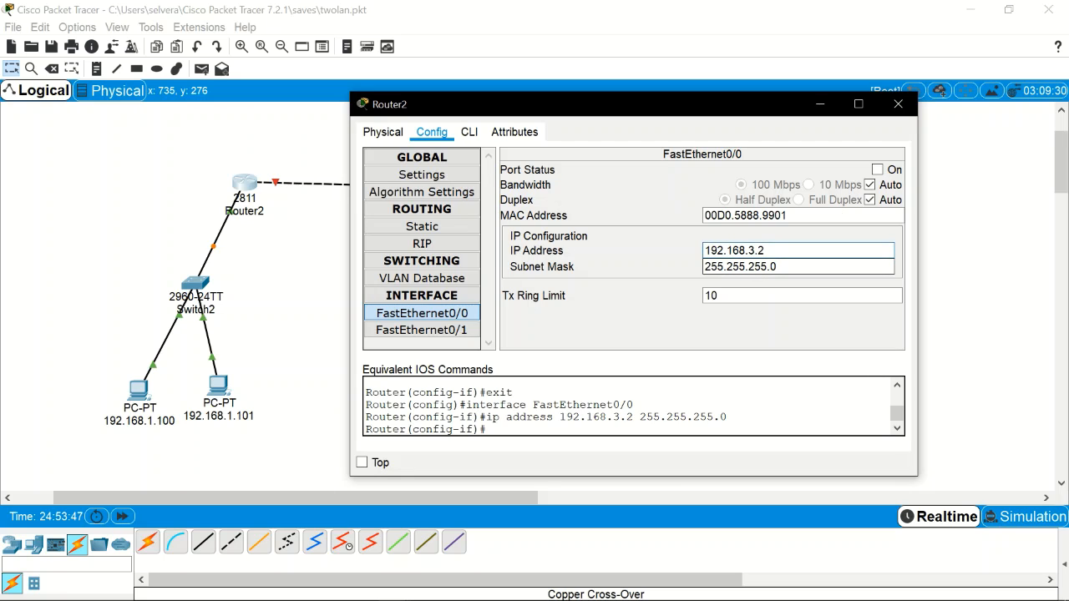
{"action": "left_click", "coordinate": [878, 169]}
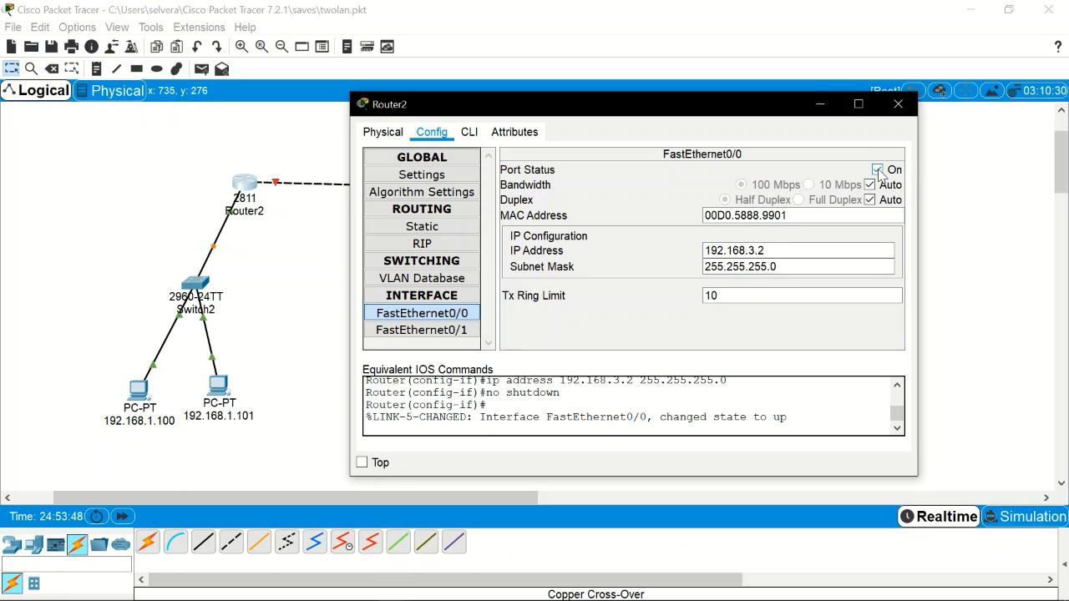
{"action": "left_click", "coordinate": [897, 104]}
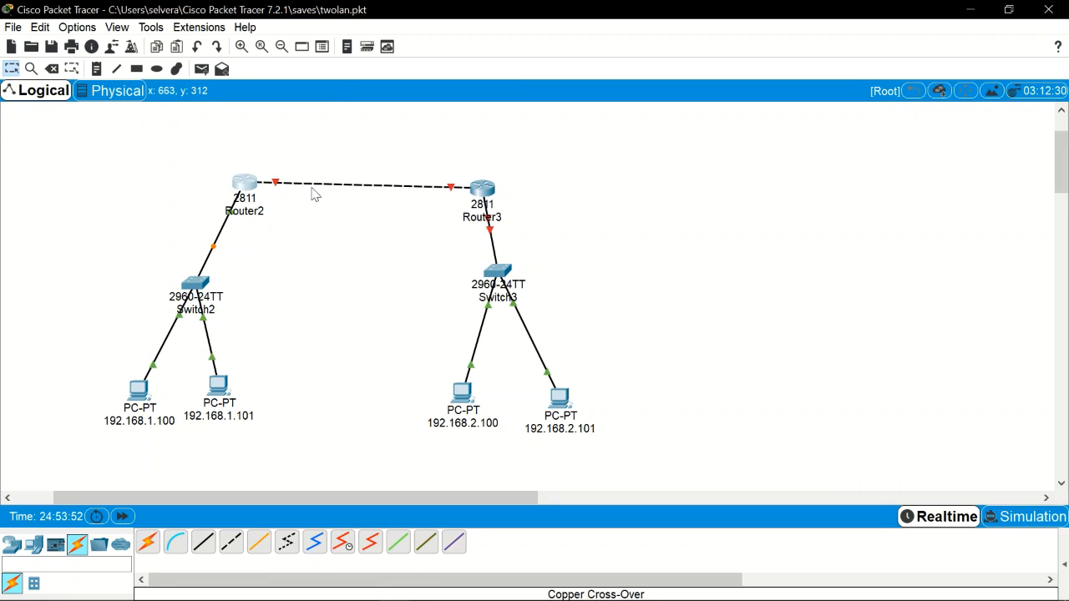
Step: Set Router3's FastEthernet0/0 to 192.168.3.3 with mask 255.255.255.0
{"action": "left_click", "coordinate": [482, 189]}
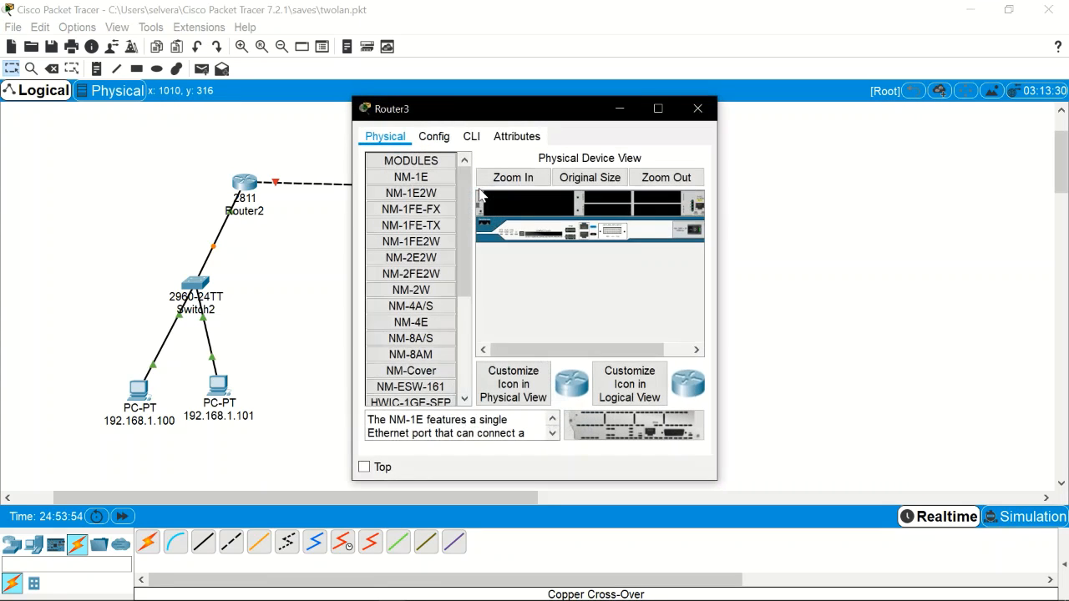
{"action": "left_click", "coordinate": [434, 136]}
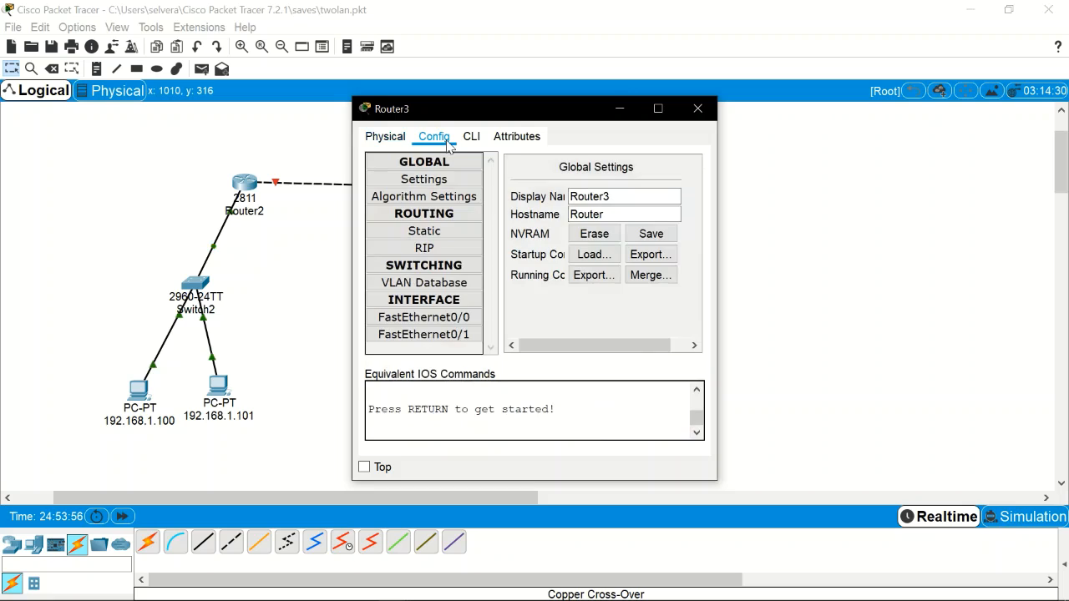
{"action": "left_click", "coordinate": [444, 317]}
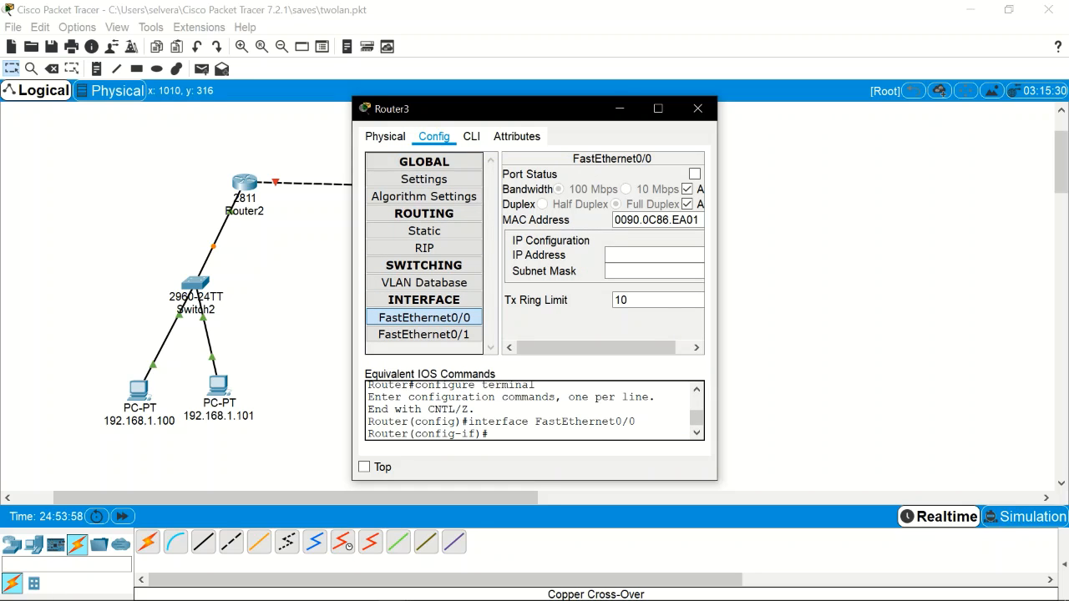
{"action": "left_click_drag", "start_coordinate": [718, 249], "coordinate": [741, 249]}
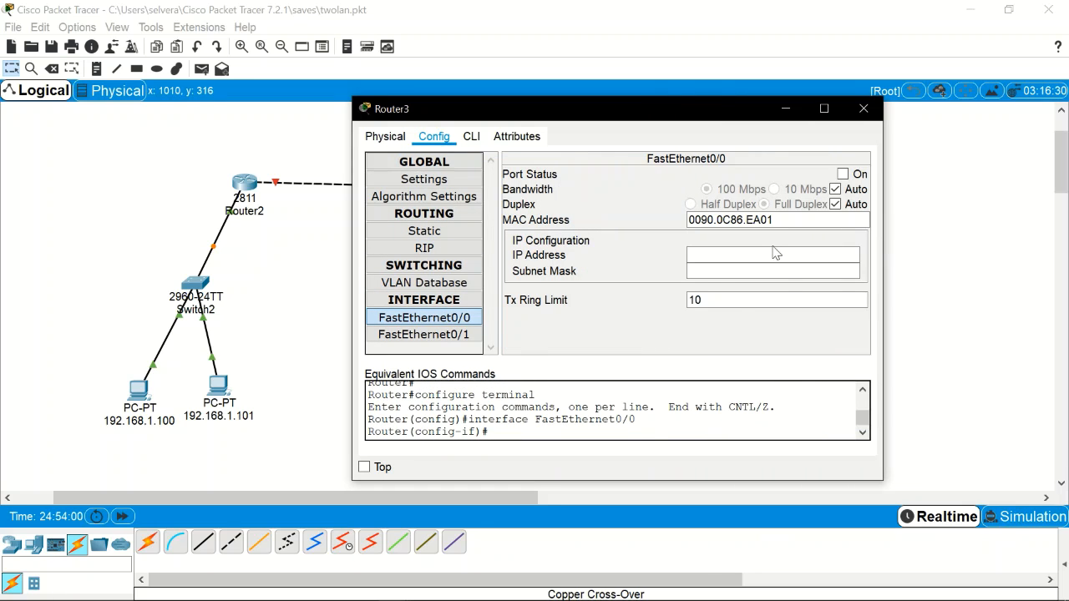
{"action": "left_click", "coordinate": [775, 254]}
{"action": "type", "text": "192.168.2.100"}
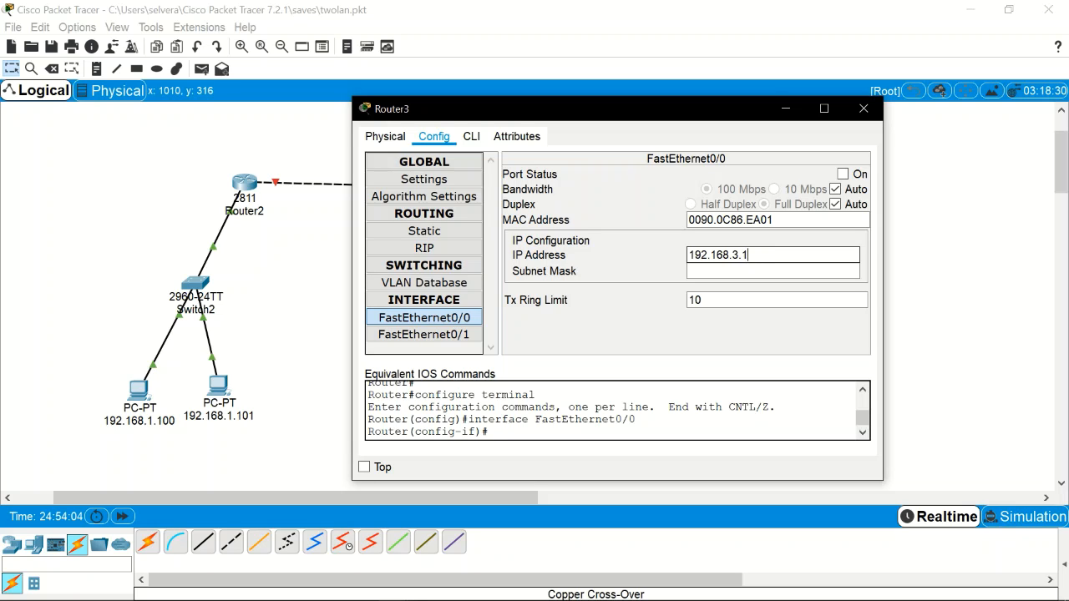
{"action": "key", "text": "Tab"}
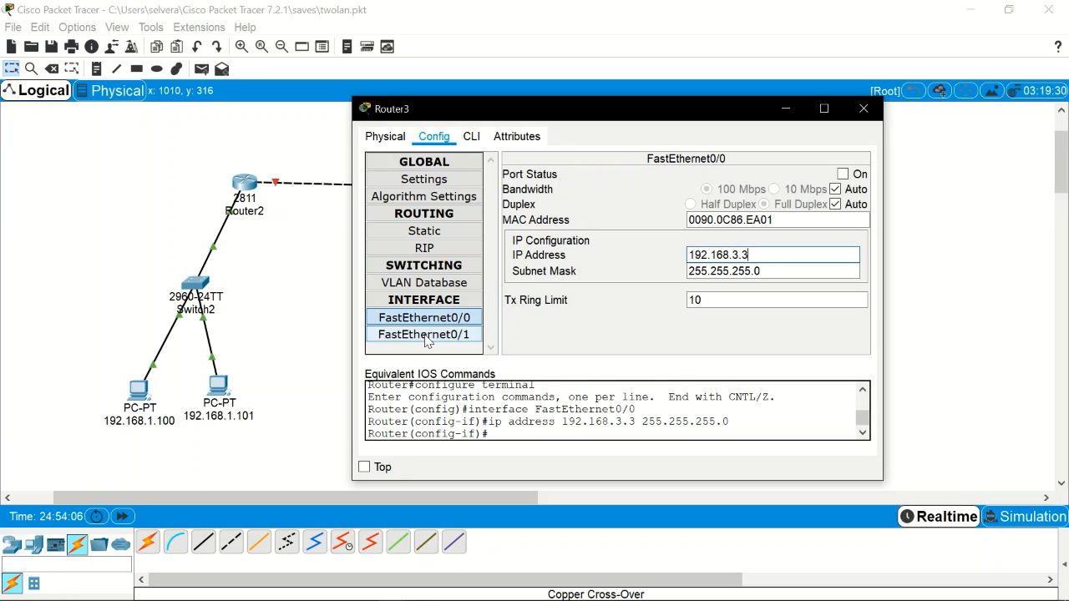
Step: Set Router3's FastEthernet0/1 to 192.168.2.1 with mask 255.255.255.0
{"action": "left_click", "coordinate": [423, 334]}
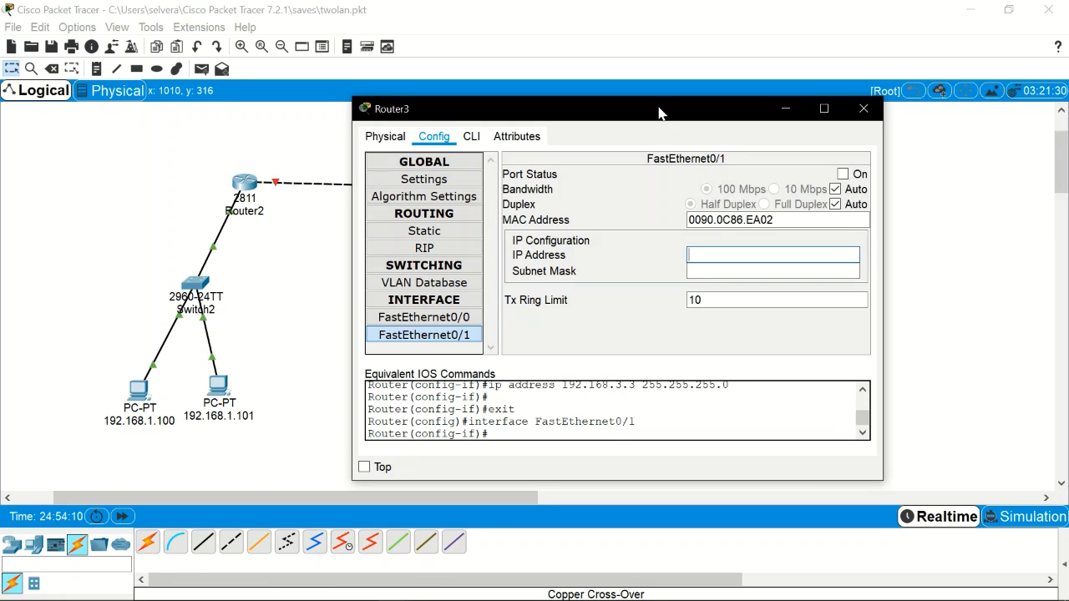
{"action": "left_click_drag", "start_coordinate": [658, 114], "coordinate": [248, 152]}
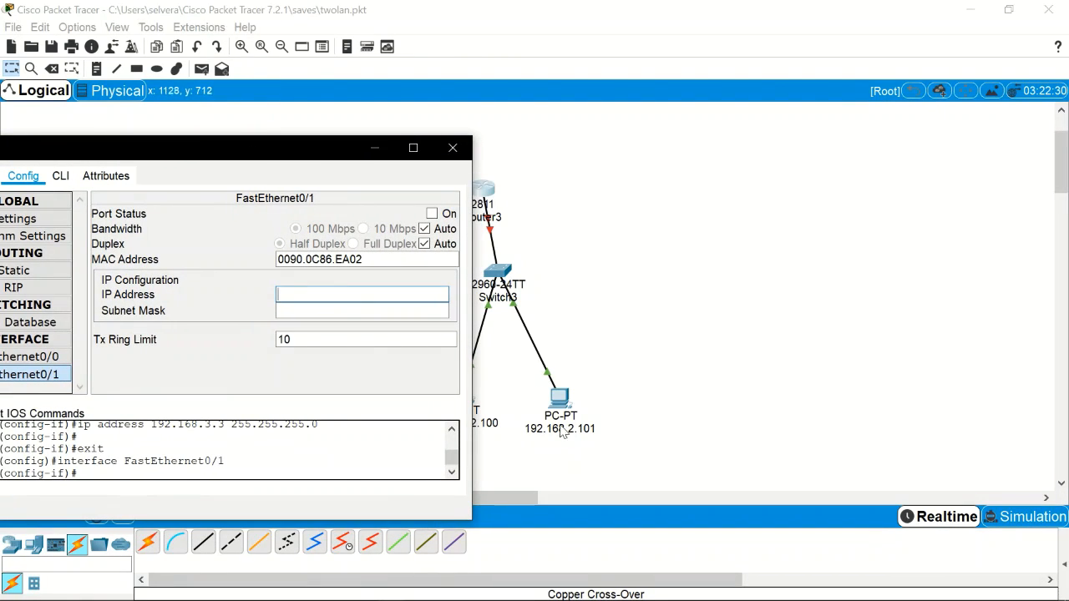
{"action": "left_click", "coordinate": [359, 294]}
{"action": "type", "text": "192.168.2.100"}
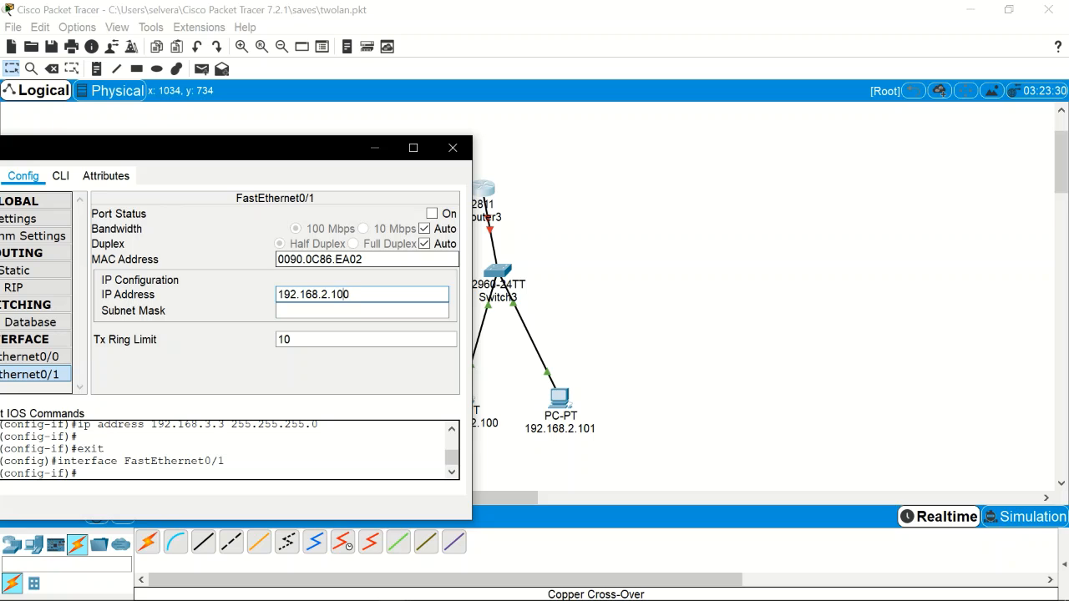
{"action": "key", "text": "BackSpace"}
{"action": "key", "text": "BackSpace"}
{"action": "key", "text": "Return"}
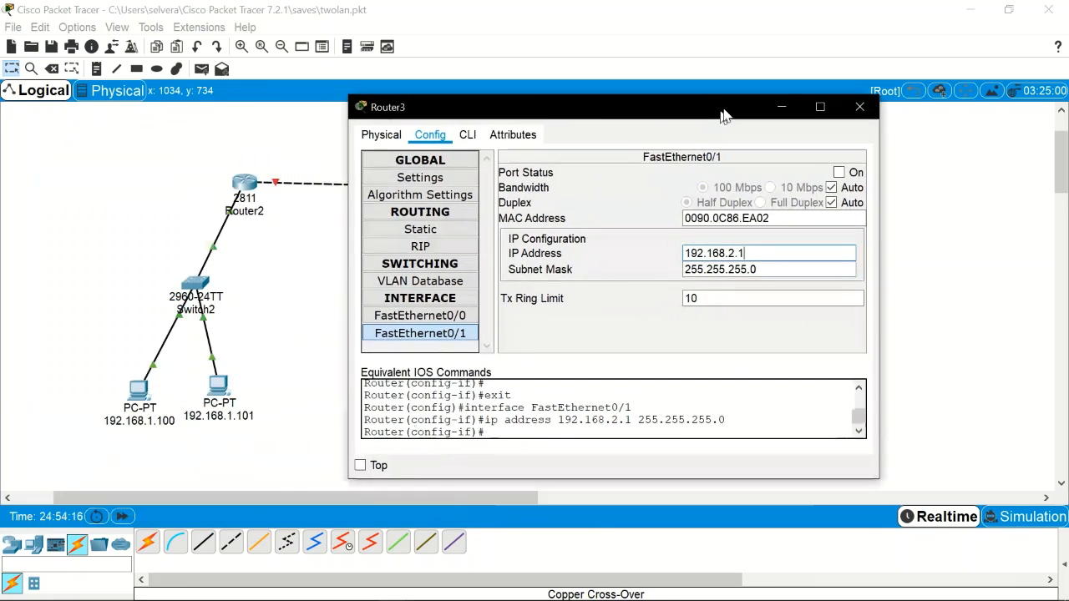
{"action": "left_click_drag", "start_coordinate": [718, 116], "coordinate": [735, 107]}
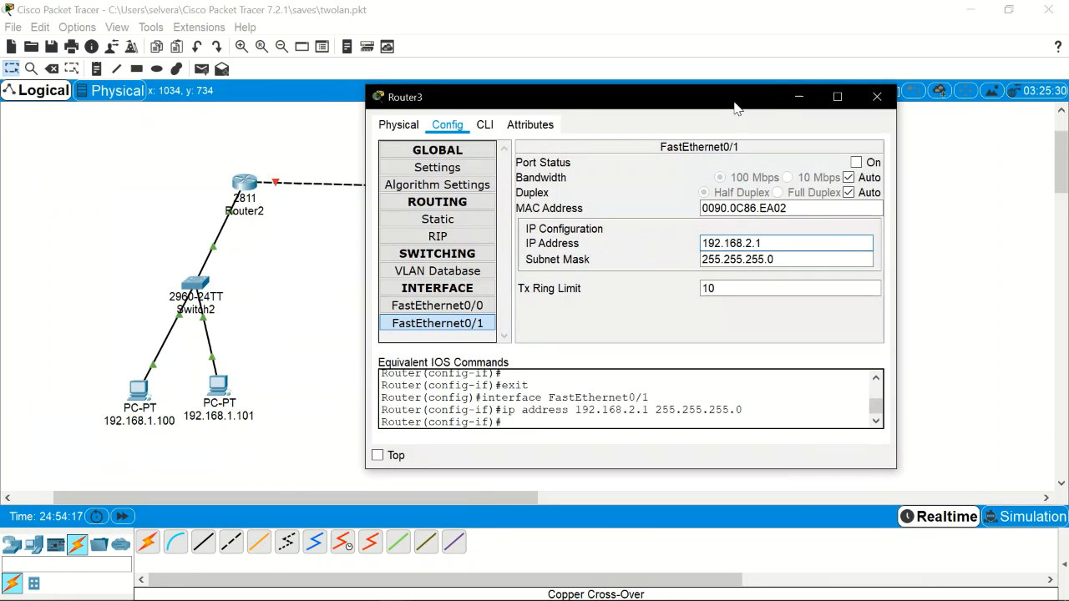
Step: Close Router3's window and inspect both routers' port summaries, showing Router3's ports still down
{"action": "left_click", "coordinate": [876, 100]}
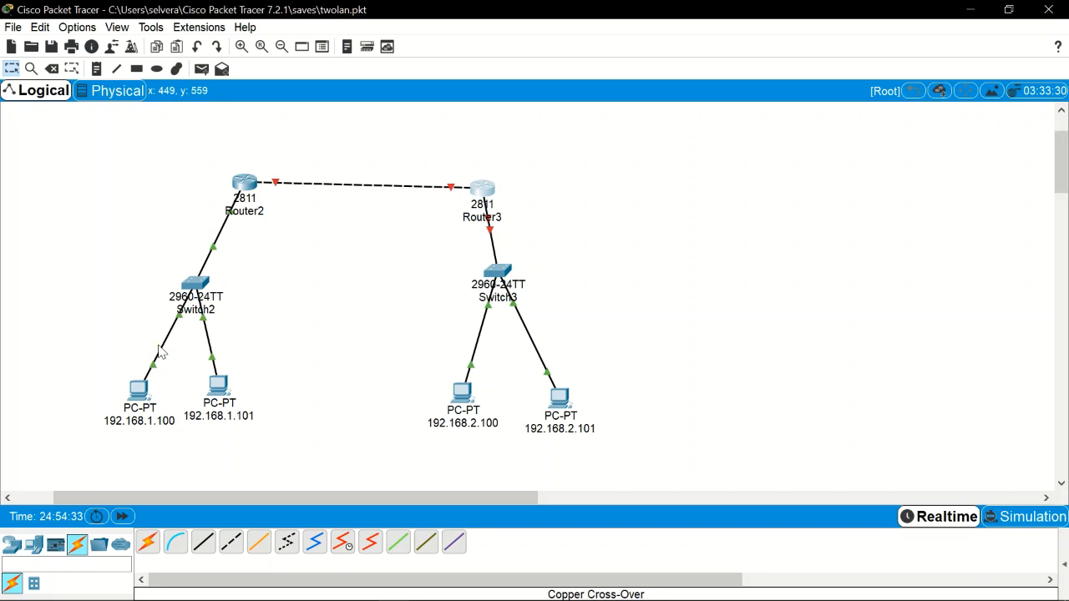
{"action": "mouse_move", "coordinate": [250, 186]}
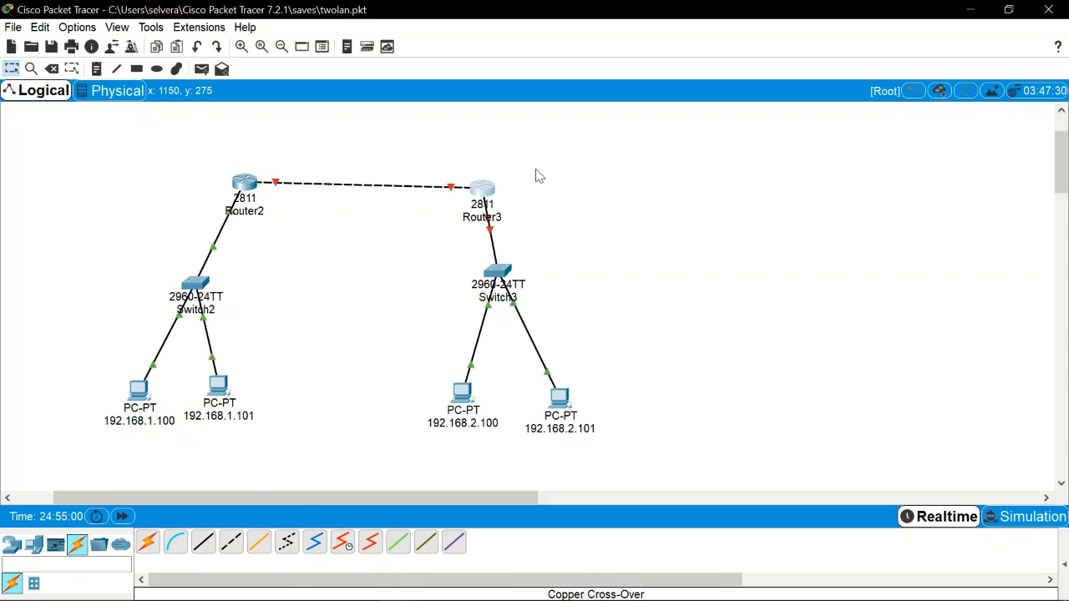
{"action": "mouse_move", "coordinate": [481, 193]}
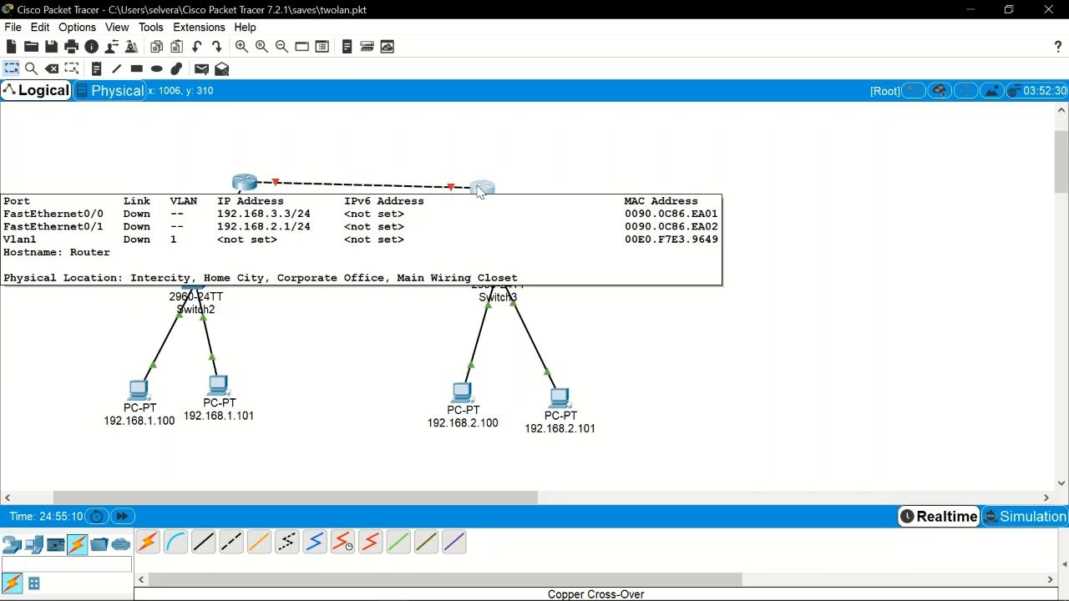
Step: Switch on Router3's FastEthernet0/1 and FastEthernet0/0 ports and close its window
{"action": "left_click", "coordinate": [481, 189]}
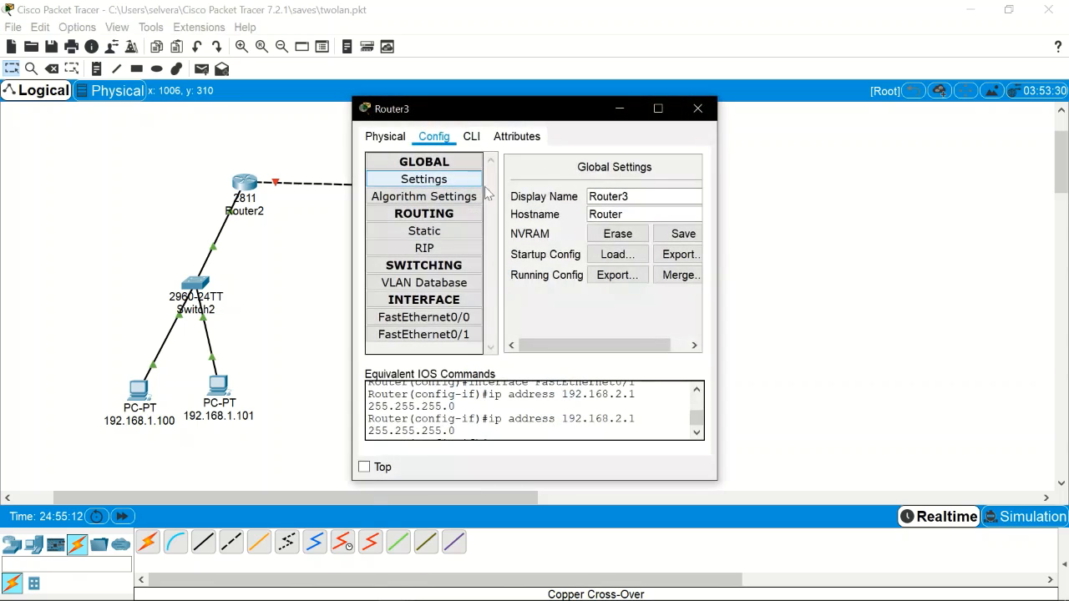
{"action": "left_click_drag", "start_coordinate": [718, 300], "coordinate": [1059, 316]}
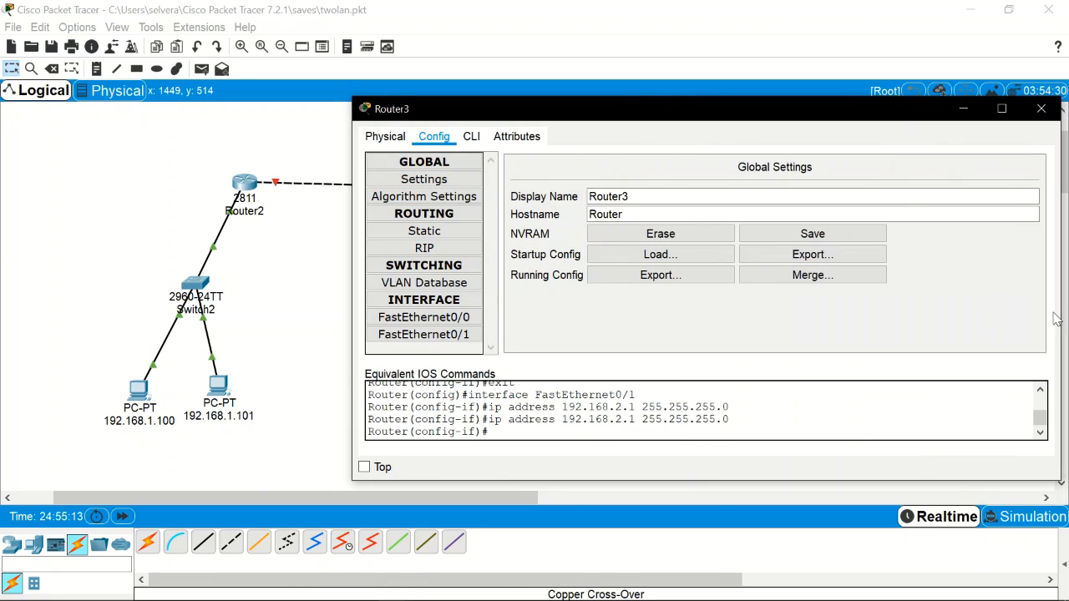
{"action": "left_click", "coordinate": [442, 336]}
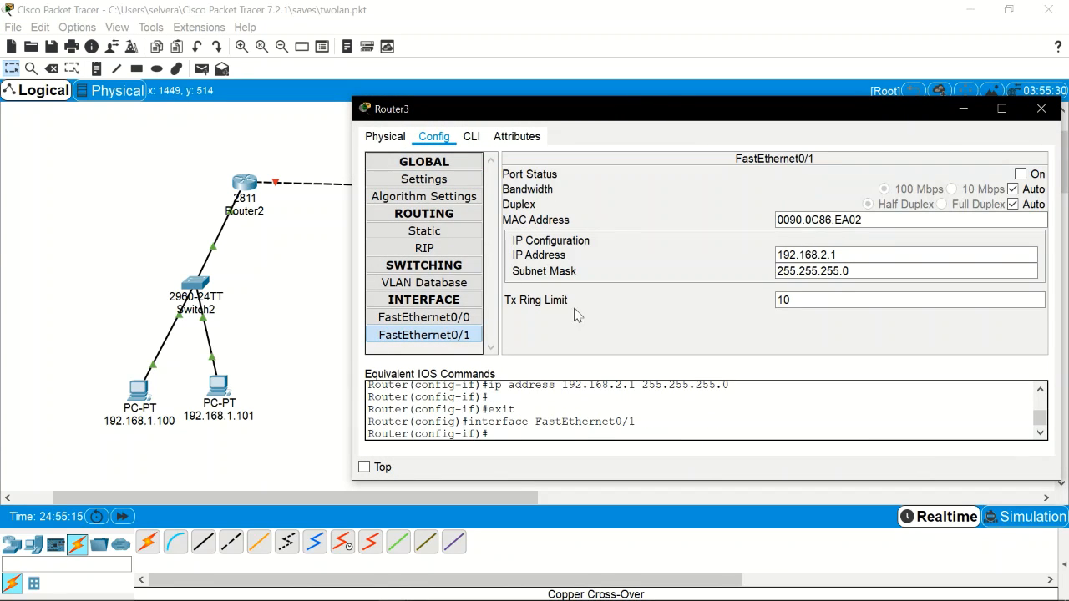
{"action": "left_click", "coordinate": [1021, 175]}
{"action": "left_click", "coordinate": [423, 318]}
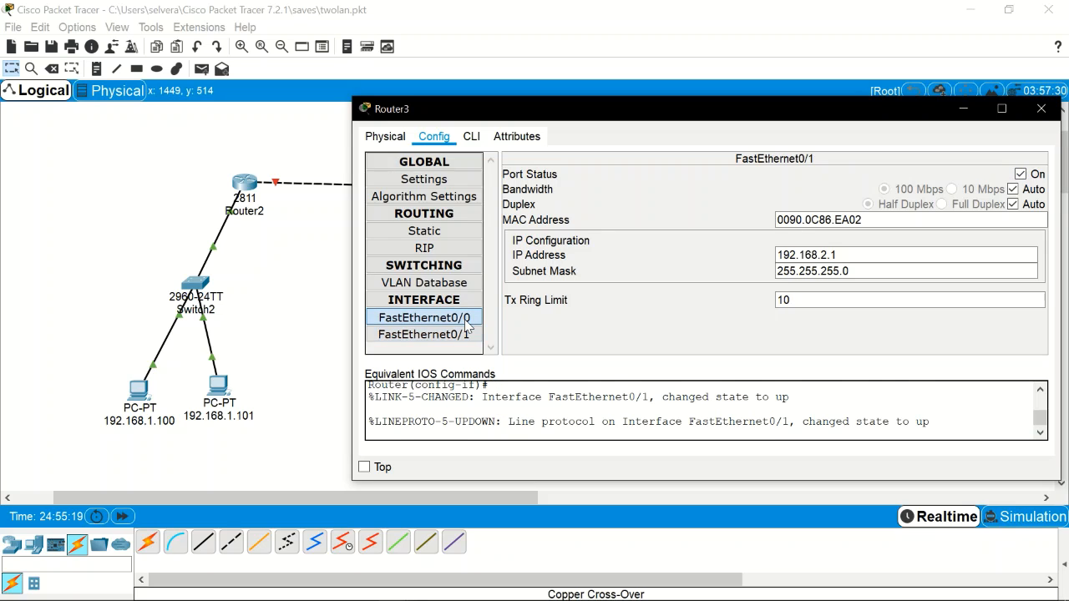
{"action": "left_click", "coordinate": [1020, 175]}
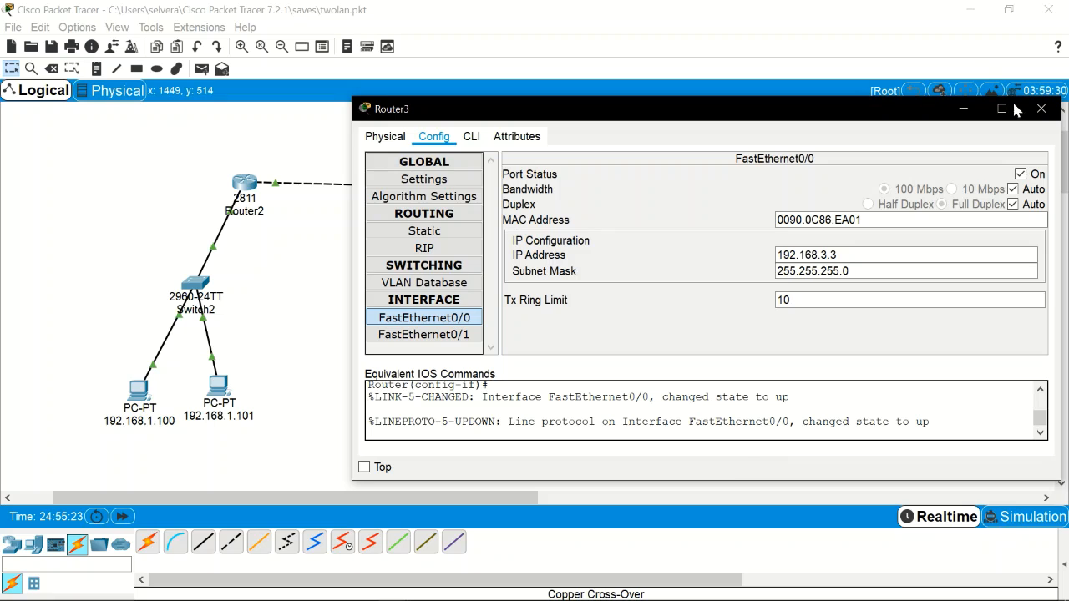
{"action": "left_click", "coordinate": [1042, 109]}
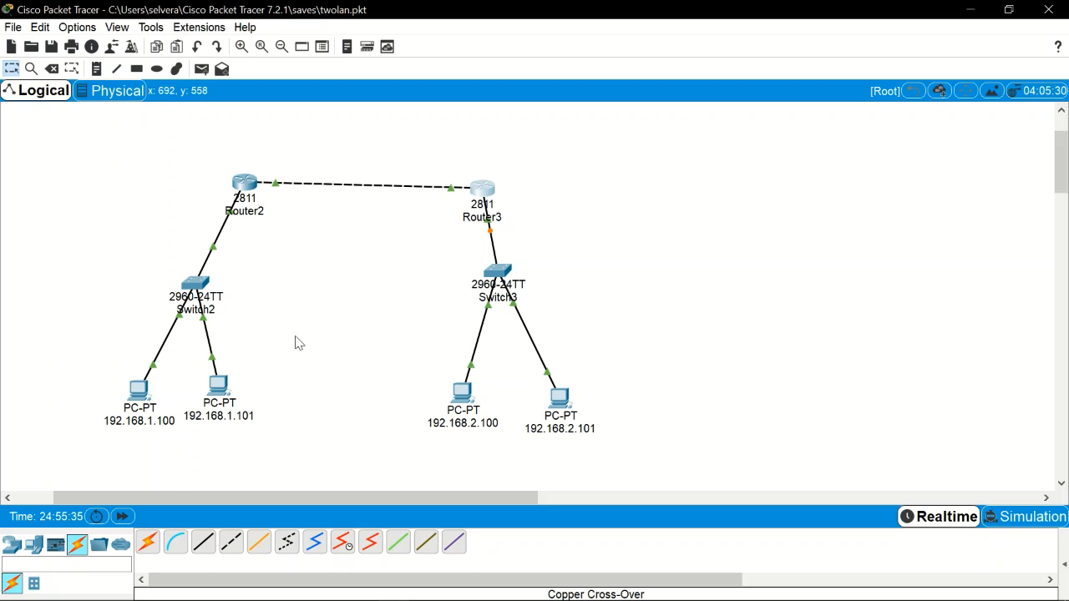
Step: From PC 192.168.1.100's command prompt, ping 192.168.1.101 and get replies
{"action": "left_click", "coordinate": [140, 412]}
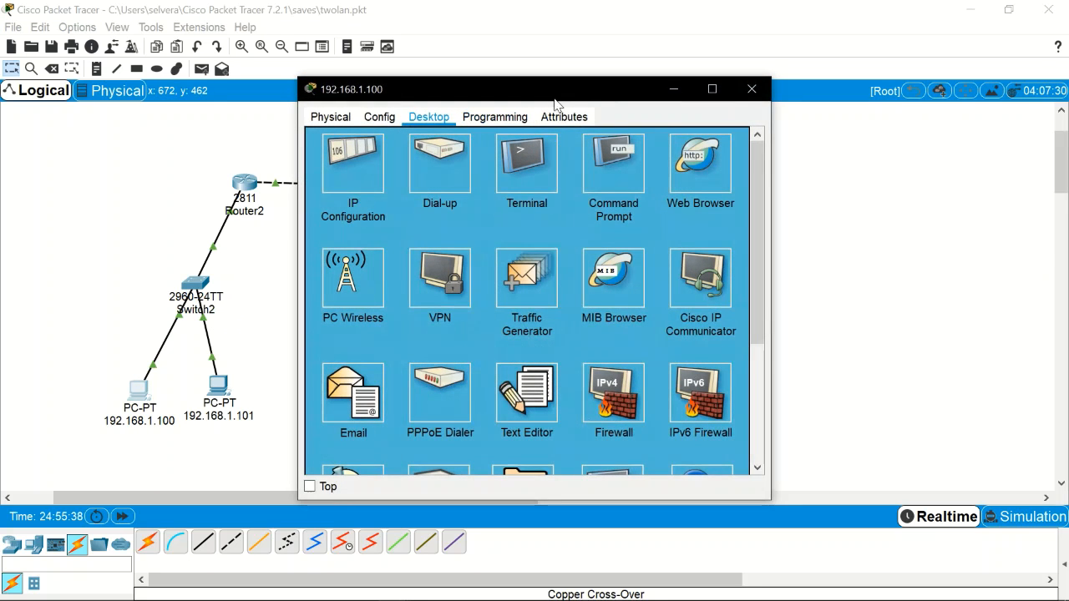
{"action": "left_click_drag", "start_coordinate": [562, 96], "coordinate": [751, 99]}
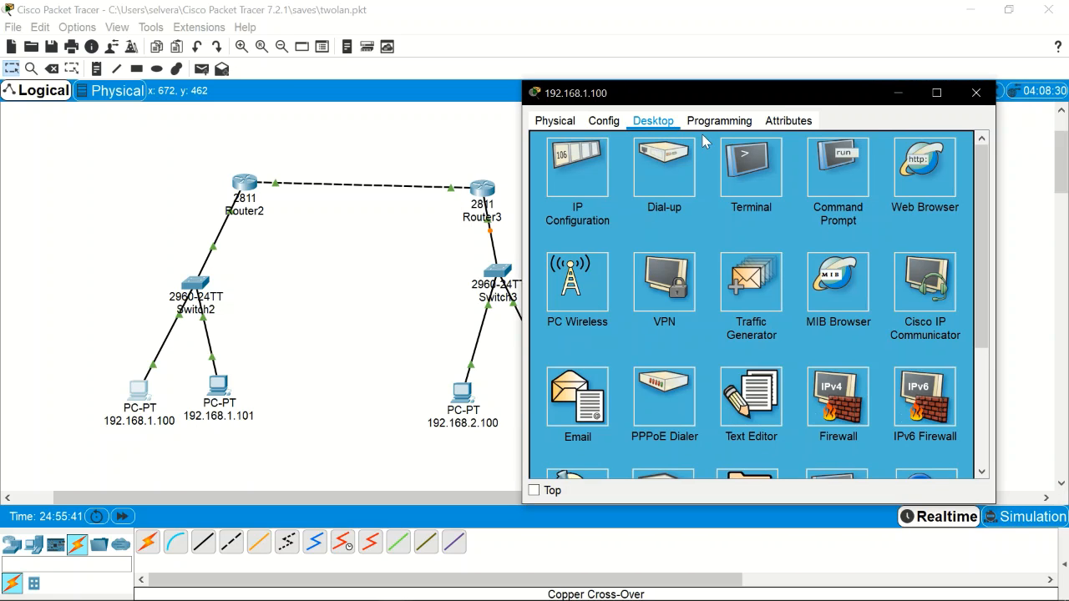
{"action": "left_click", "coordinate": [853, 191]}
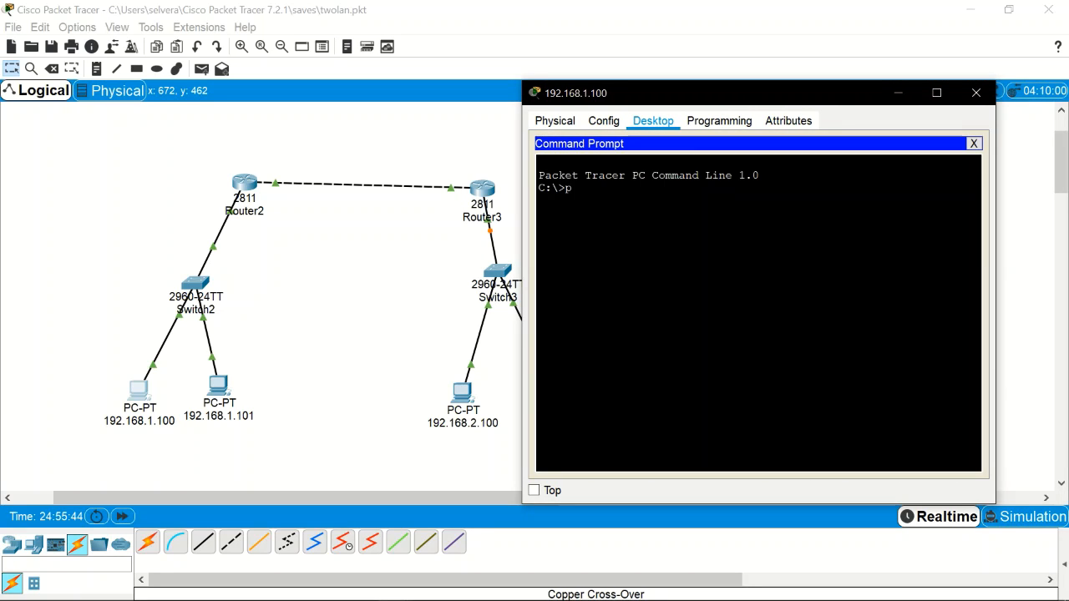
{"action": "key", "text": "BackSpace"}
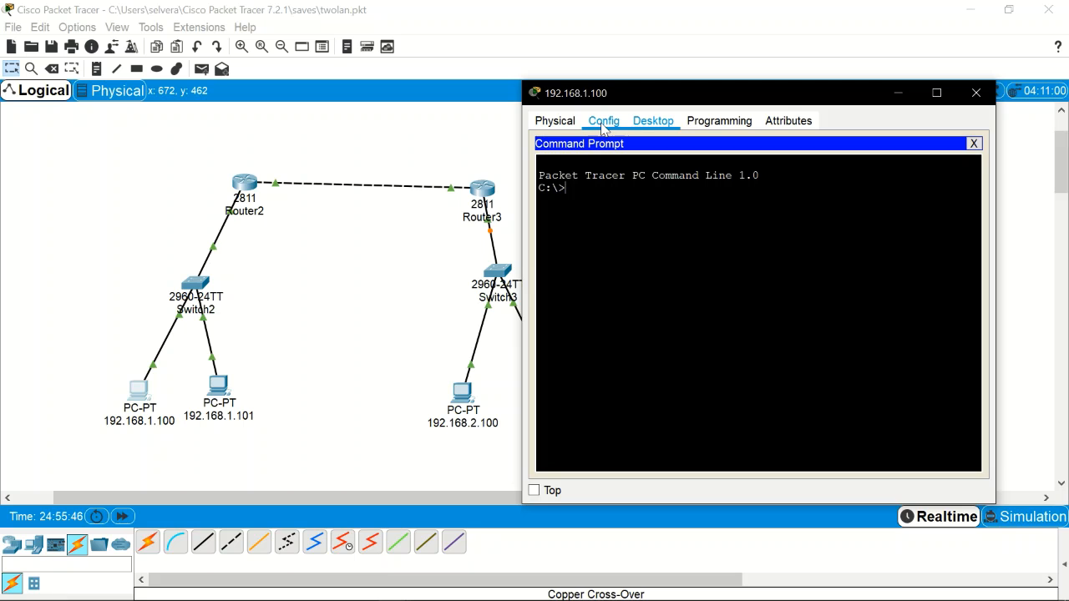
{"action": "left_click", "coordinate": [975, 93]}
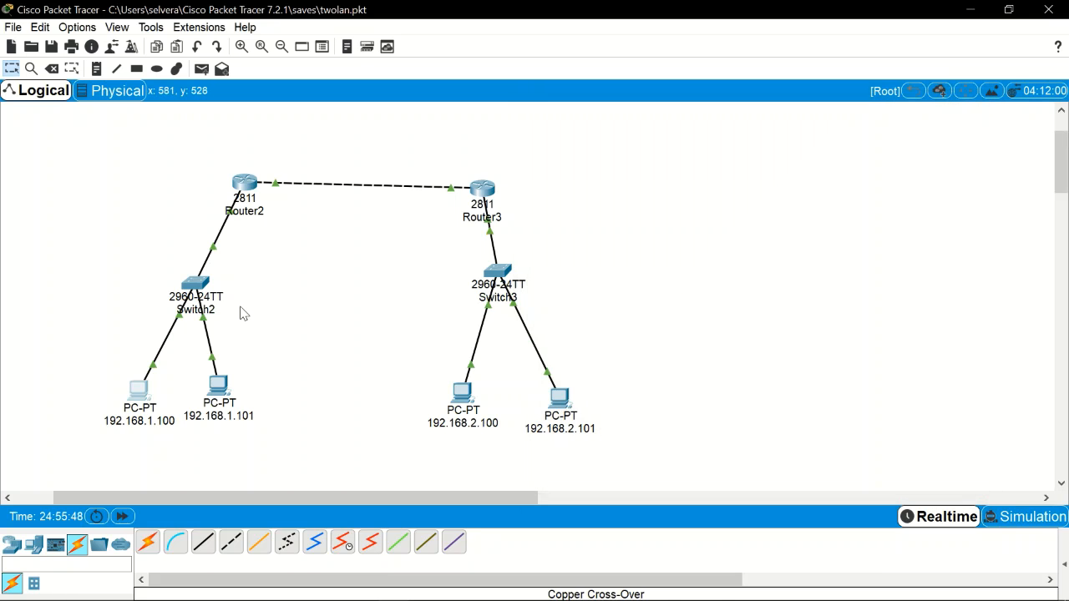
{"action": "left_click", "coordinate": [138, 389]}
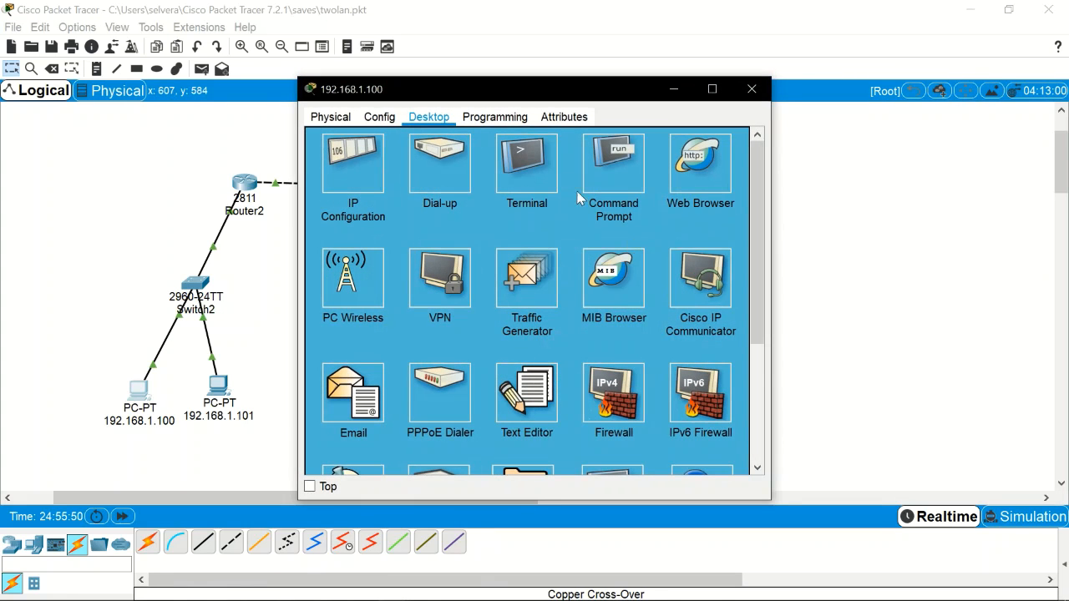
{"action": "left_click", "coordinate": [621, 176]}
{"action": "type", "text": "ping"}
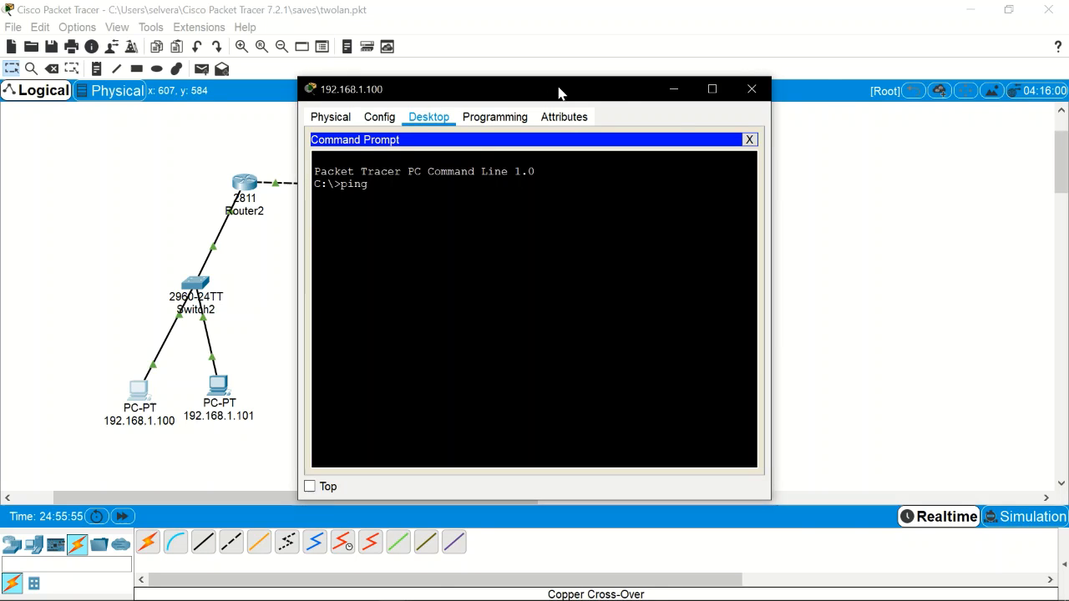
{"action": "left_click_drag", "start_coordinate": [560, 92], "coordinate": [655, 91]}
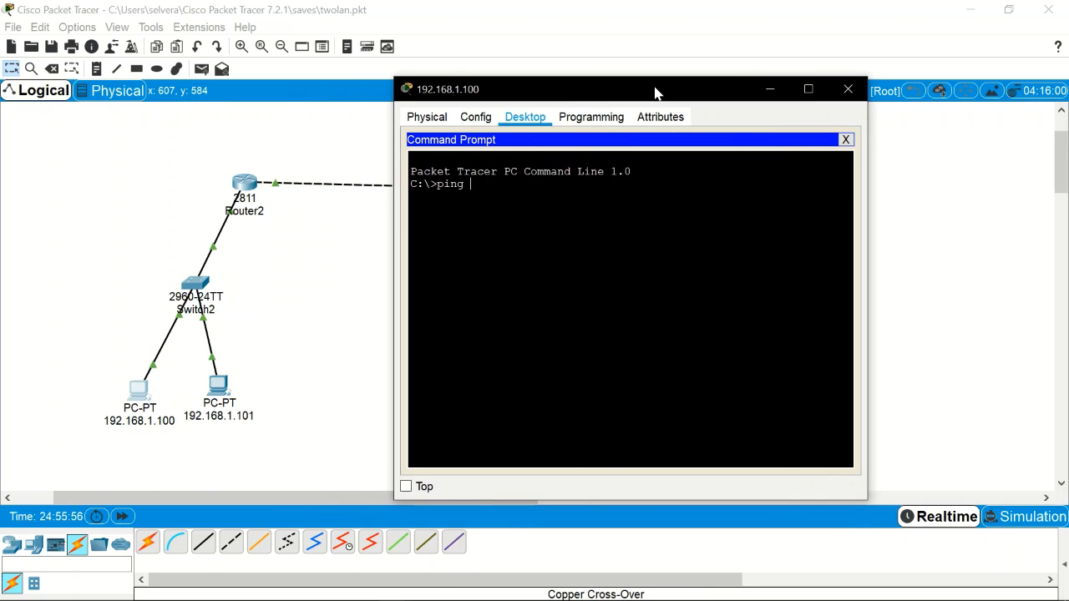
{"action": "type", "text": "192.168.1.101"}
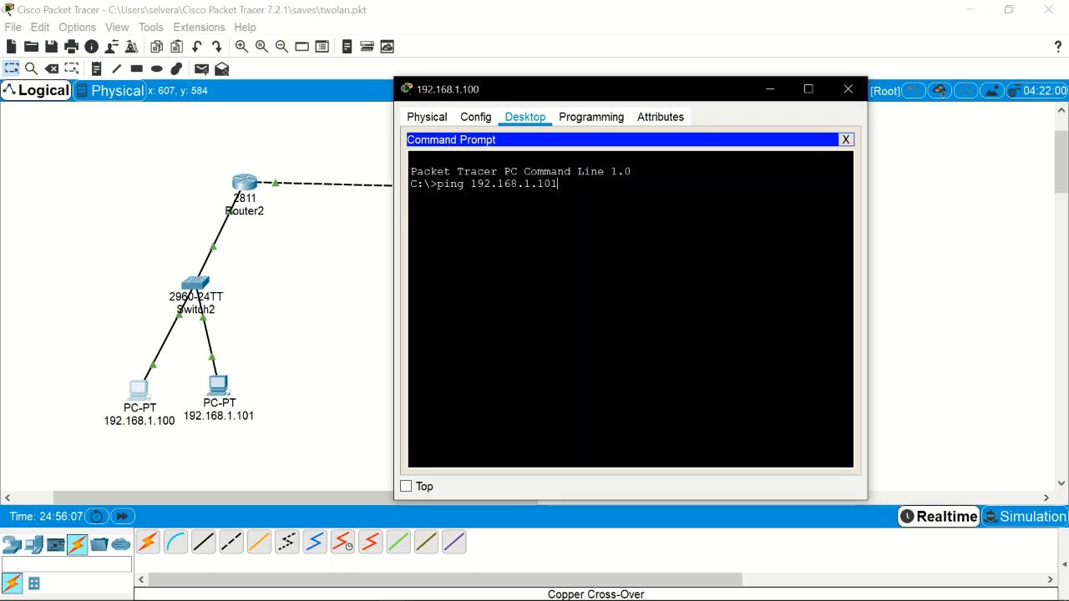
{"action": "key", "text": "Return"}
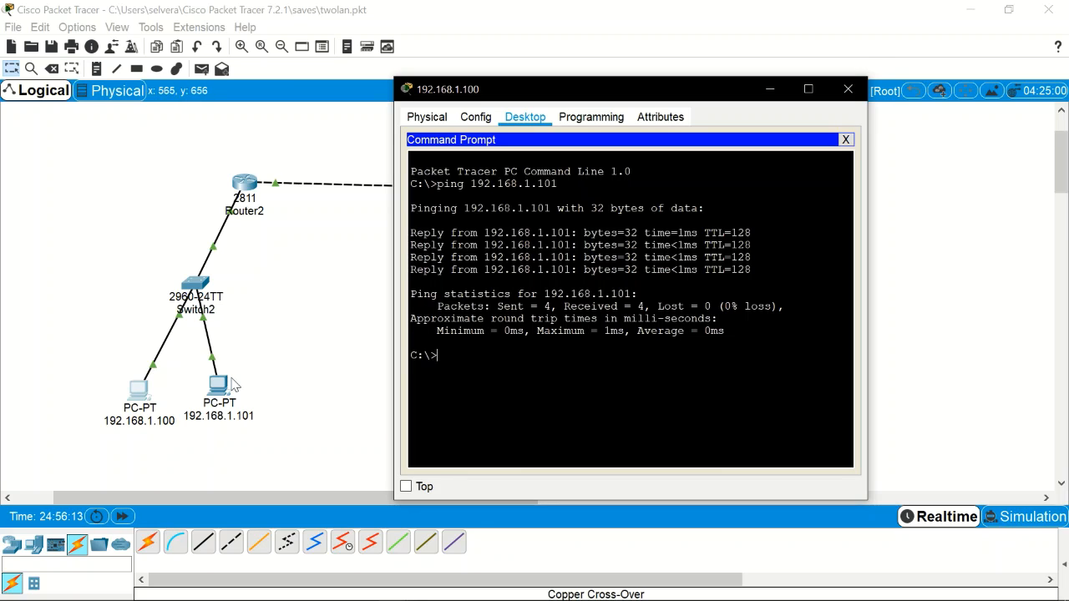
Step: Ping 192.168.2.101, which times out with 100% loss, then close the PC window
{"action": "left_click_drag", "start_coordinate": [658, 99], "coordinate": [278, 96]}
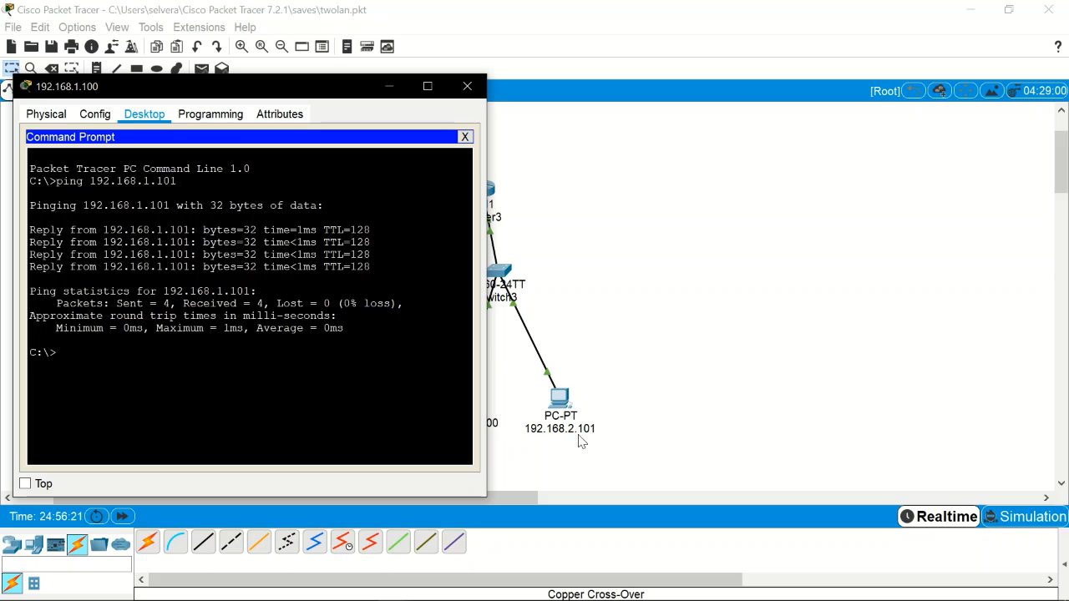
{"action": "key", "text": "Up"}
{"action": "key", "text": "BackSpace"}
{"action": "key", "text": "BackSpace"}
{"action": "key", "text": "BackSpace"}
{"action": "key", "text": "BackSpace"}
{"action": "key", "text": "BackSpace"}
{"action": "type", "text": "2.101"}
{"action": "key", "text": "Return"}
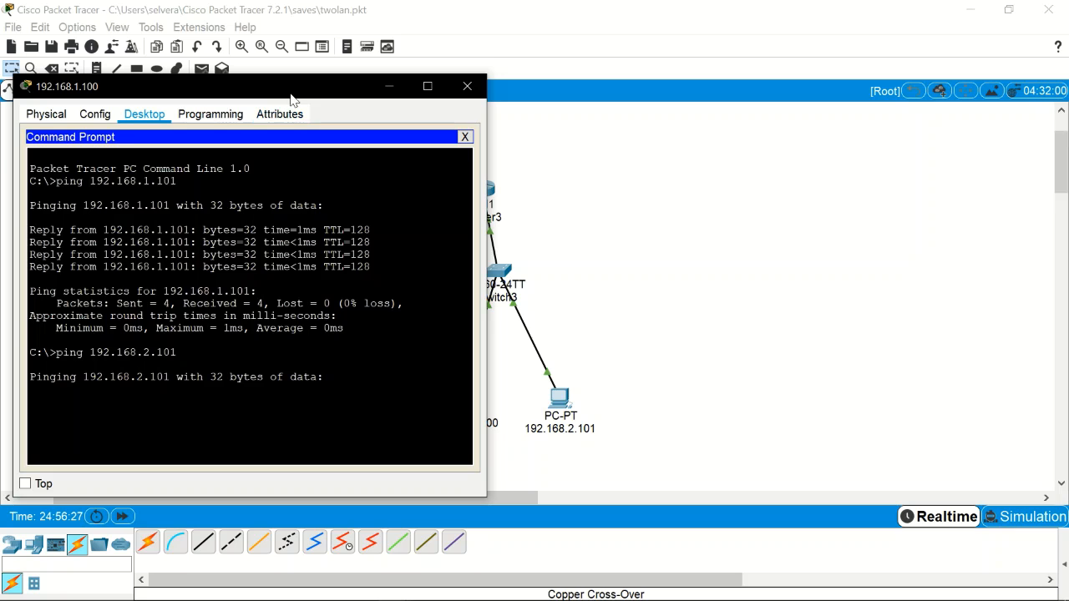
{"action": "left_click_drag", "start_coordinate": [312, 103], "coordinate": [590, 75]}
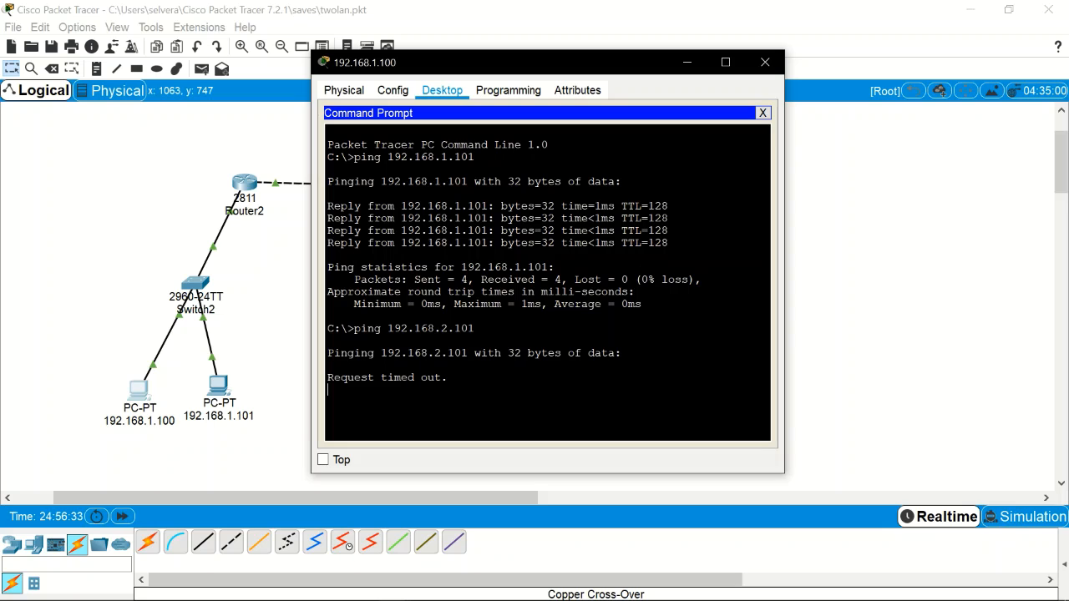
{"action": "left_click_drag", "start_coordinate": [625, 67], "coordinate": [885, 71]}
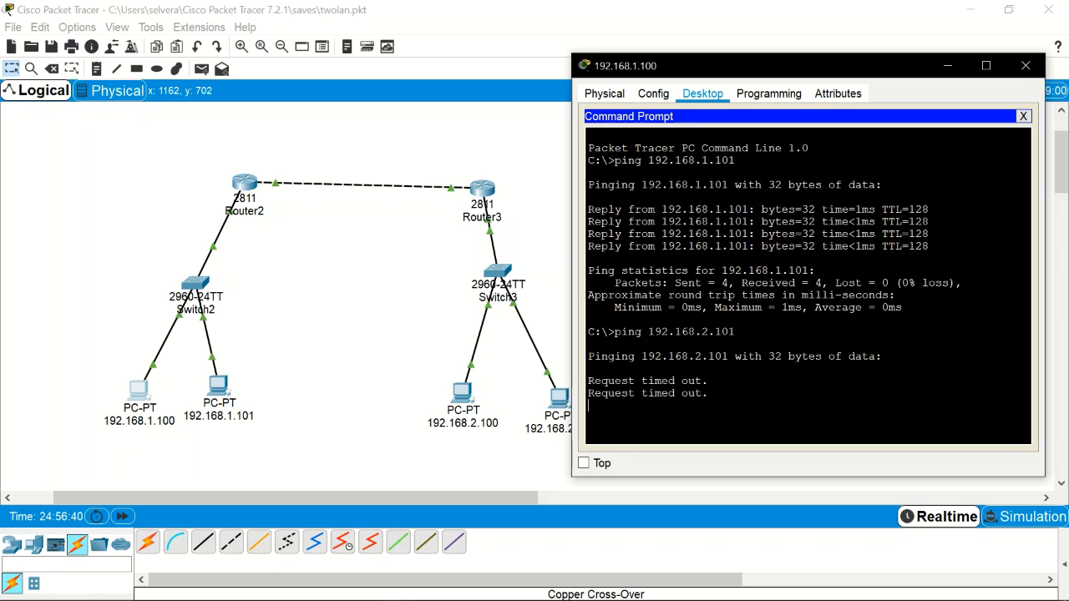
{"action": "left_click_drag", "start_coordinate": [749, 76], "coordinate": [750, 64]}
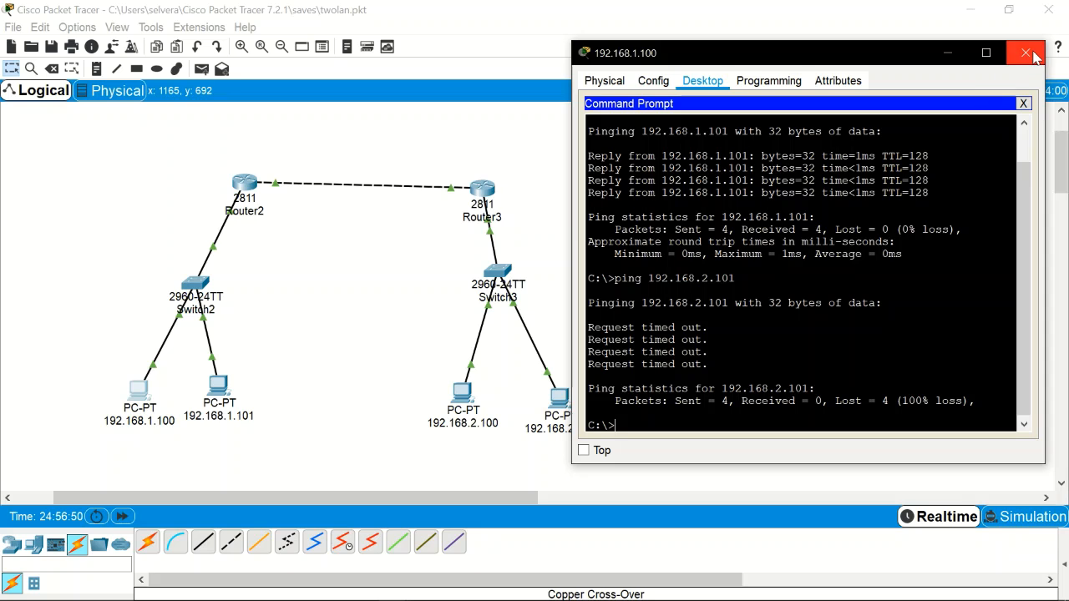
{"action": "left_click", "coordinate": [1026, 53]}
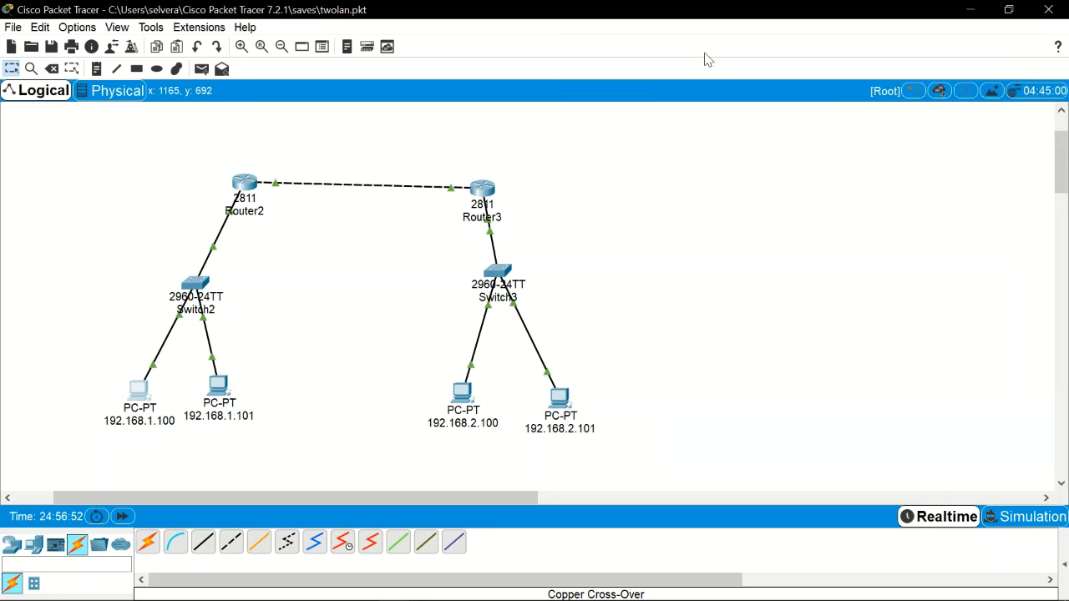
Step: Check Router2's interfaces, confirming FastEthernet0/1 is 192.168.1.1, then reopen PC 192.168.1.100
{"action": "left_click", "coordinate": [246, 189]}
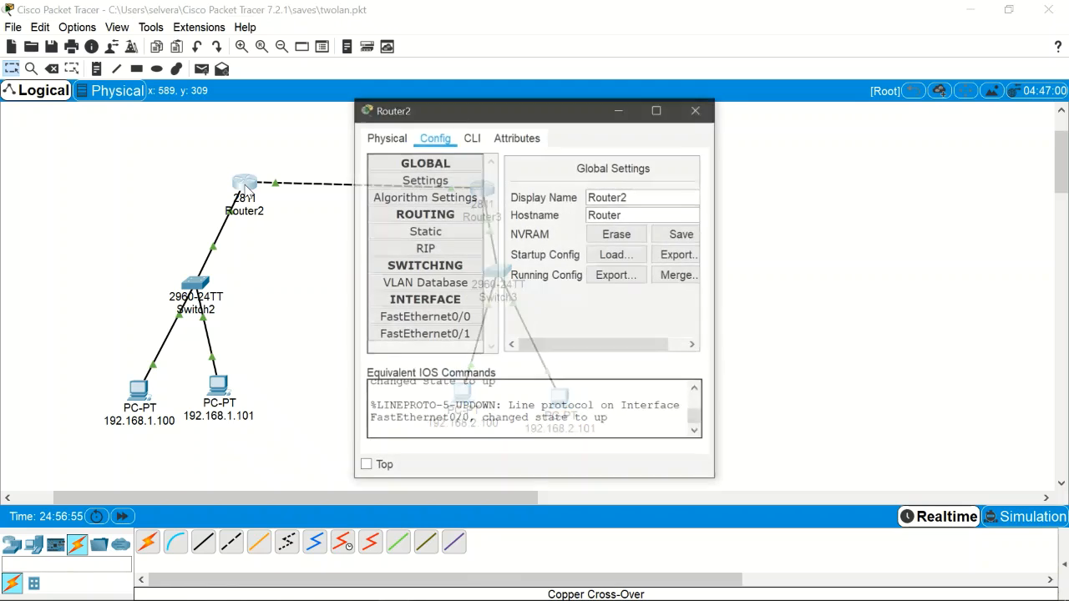
{"action": "left_click", "coordinate": [442, 322]}
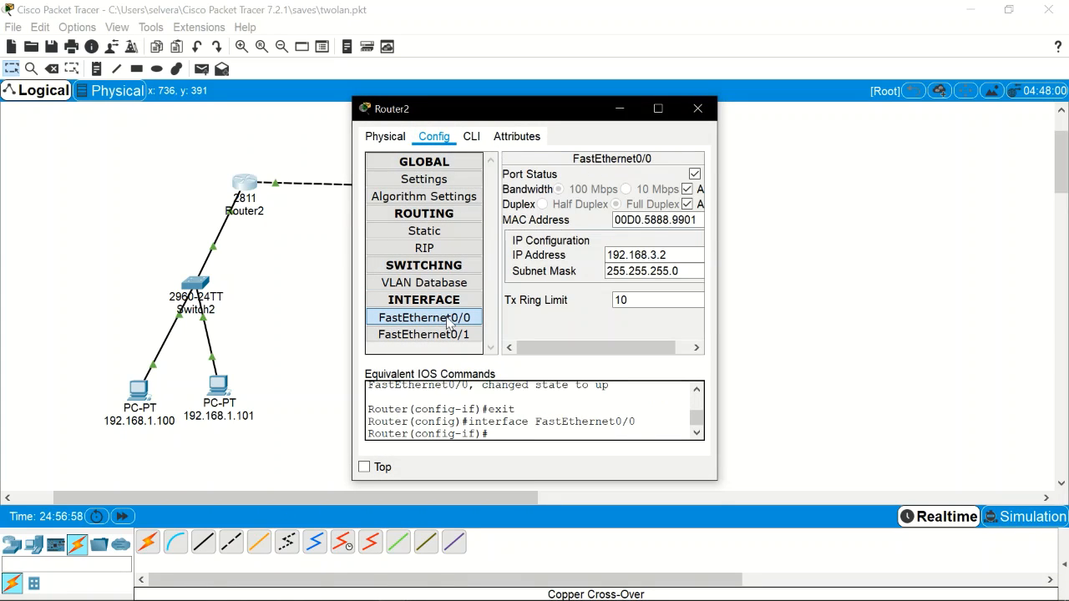
{"action": "left_click", "coordinate": [476, 337]}
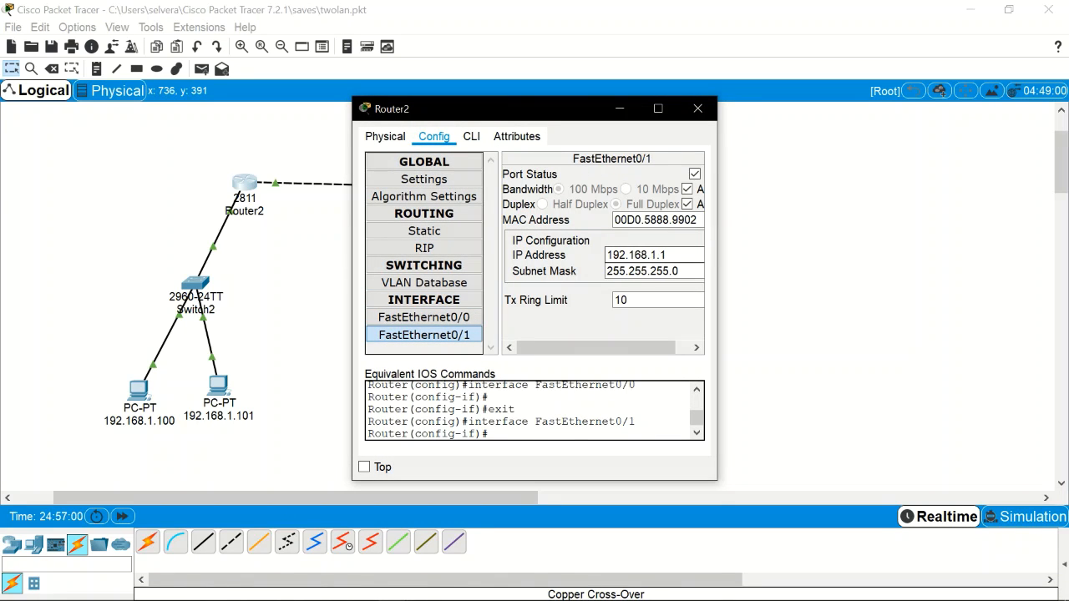
{"action": "left_click_drag", "start_coordinate": [668, 255], "coordinate": [598, 257]}
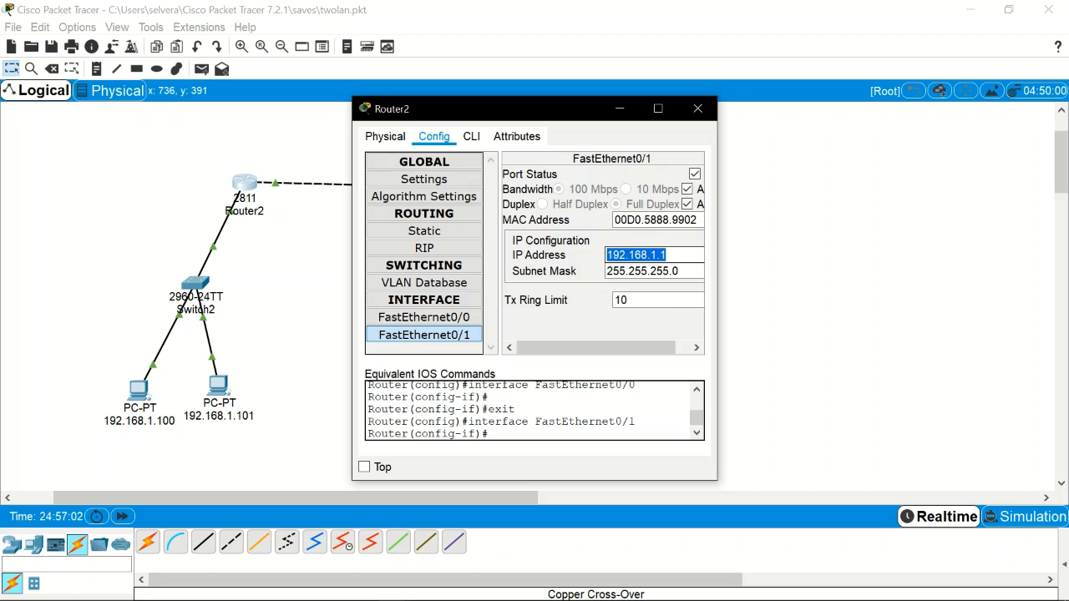
{"action": "left_click", "coordinate": [697, 108]}
{"action": "left_click", "coordinate": [141, 414]}
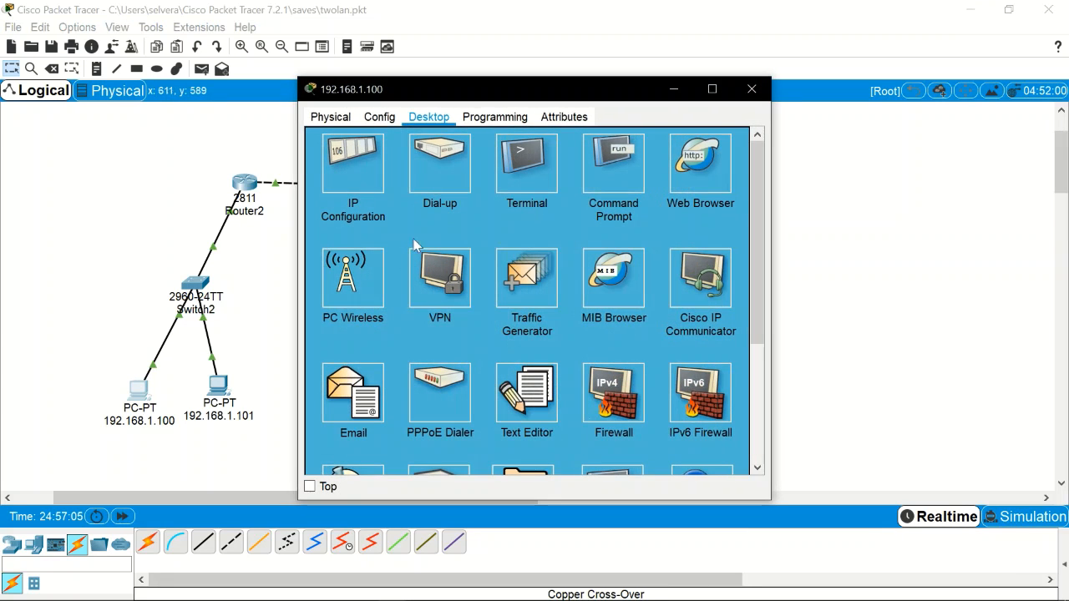
Step: Set default gateway 192.168.1.1 on PCs 192.168.1.100 and 192.168.1.101
{"action": "left_click", "coordinate": [361, 174]}
{"action": "key", "text": "Tab"}
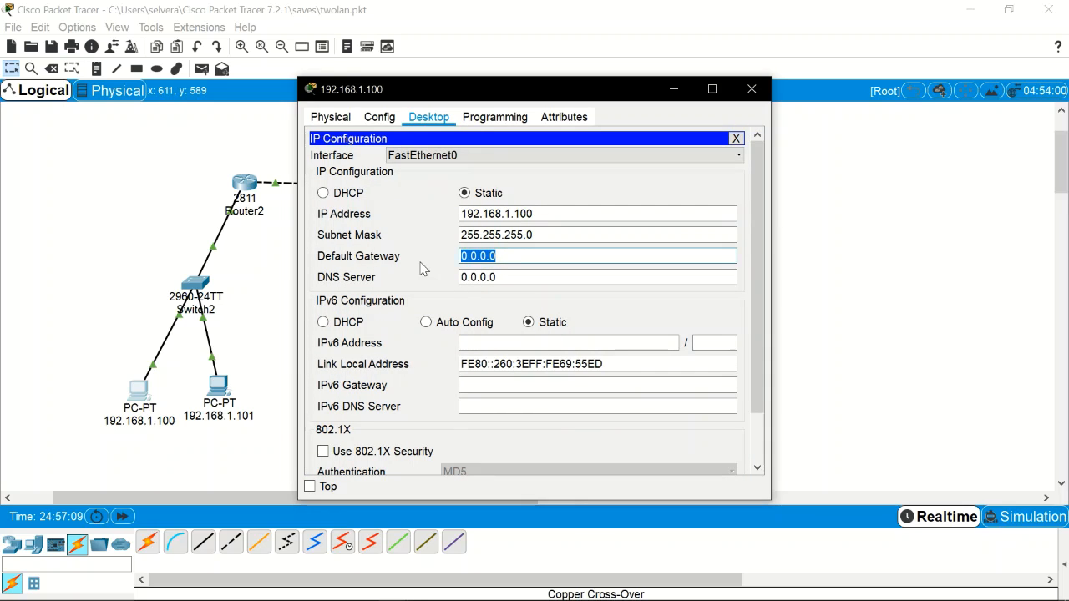
{"action": "type", "text": "192.168.1.1"}
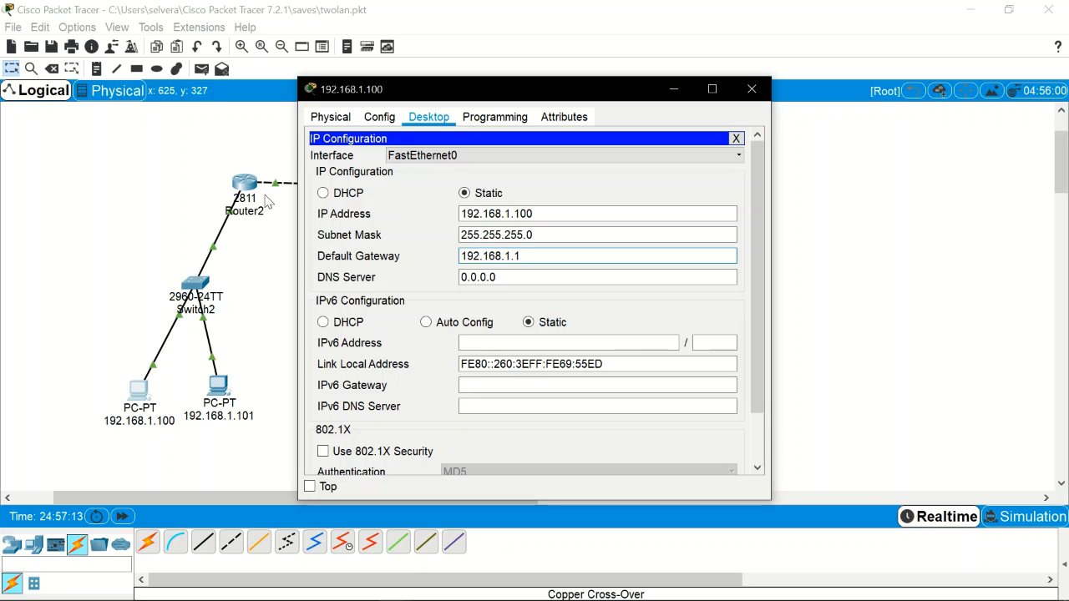
{"action": "left_click", "coordinate": [751, 89]}
{"action": "left_click", "coordinate": [215, 386]}
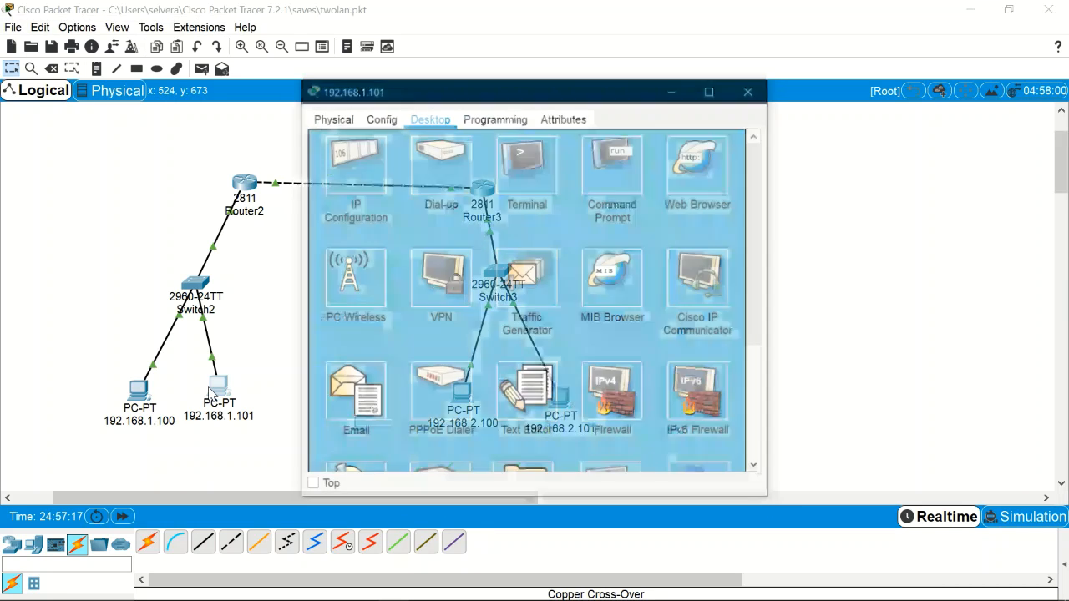
{"action": "left_click", "coordinate": [364, 169]}
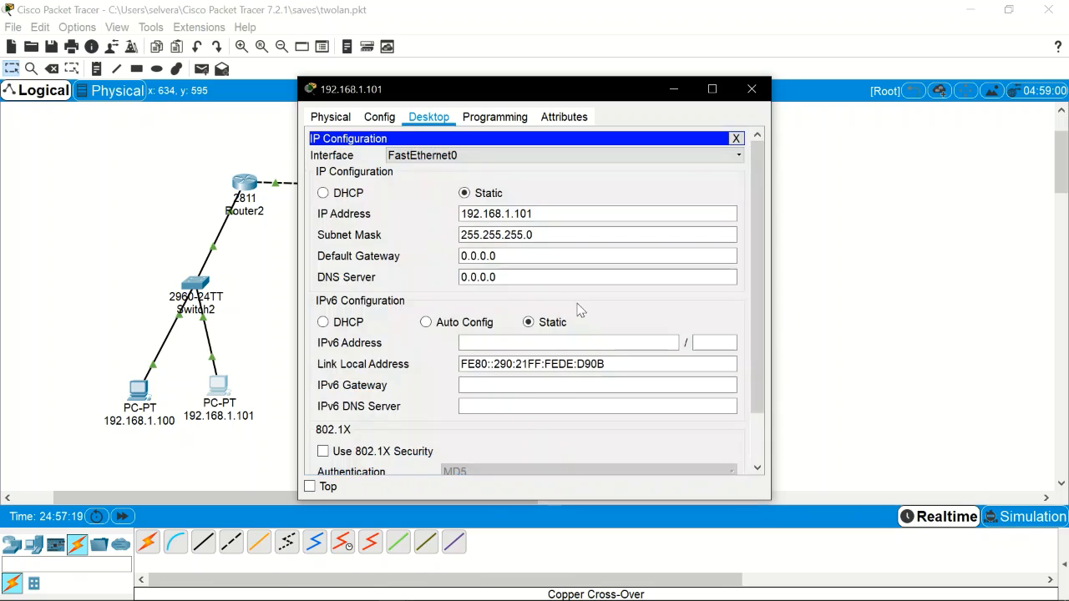
{"action": "double_click", "coordinate": [528, 256]}
{"action": "type", "text": "192.168.1.1"}
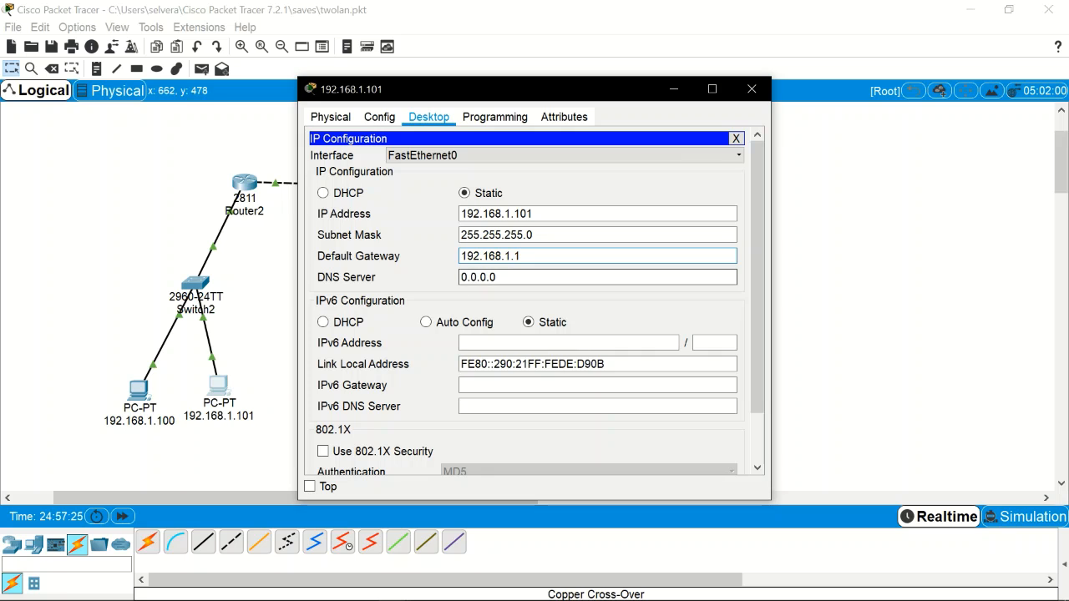
{"action": "left_click", "coordinate": [752, 88]}
Step: Set default gateway 192.168.2.1 on PCs 192.168.2.100 and 192.168.2.101
{"action": "left_click", "coordinate": [461, 396]}
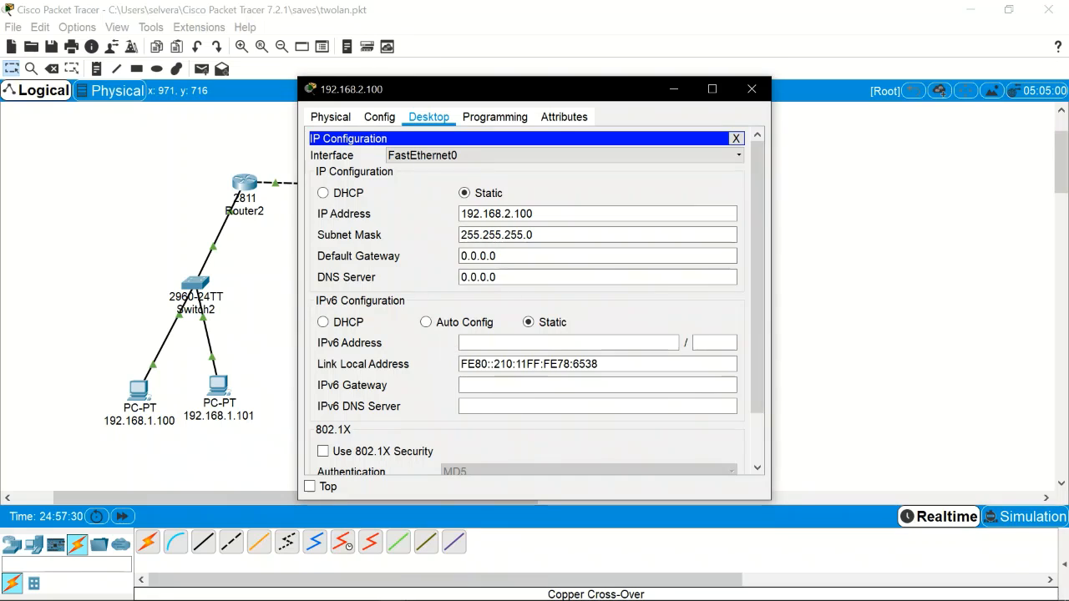
{"action": "double_click", "coordinate": [478, 255]}
{"action": "type", "text": "192.168.1.1"}
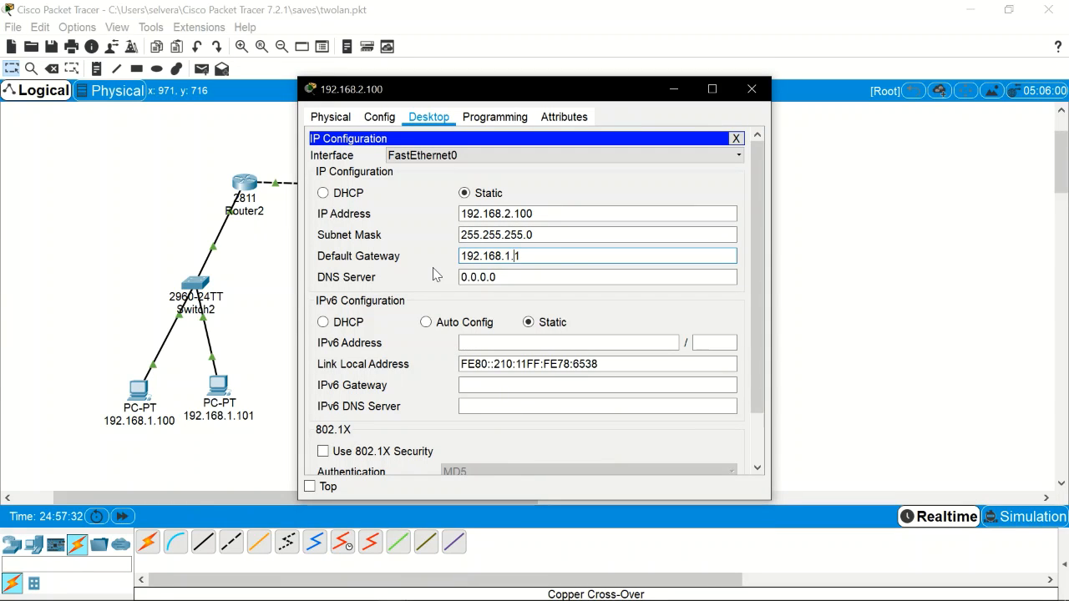
{"action": "key", "text": "BackSpace"}
{"action": "key", "text": "BackSpace"}
{"action": "key", "text": "BackSpace"}
{"action": "type", "text": "2.1"}
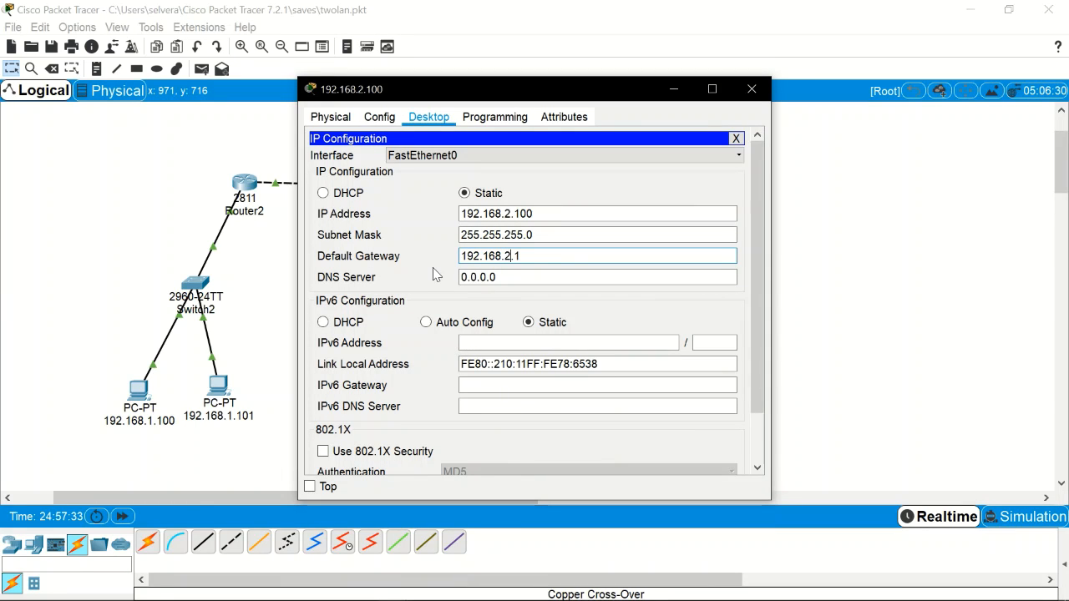
{"action": "left_click", "coordinate": [751, 89]}
{"action": "left_click", "coordinate": [558, 400]}
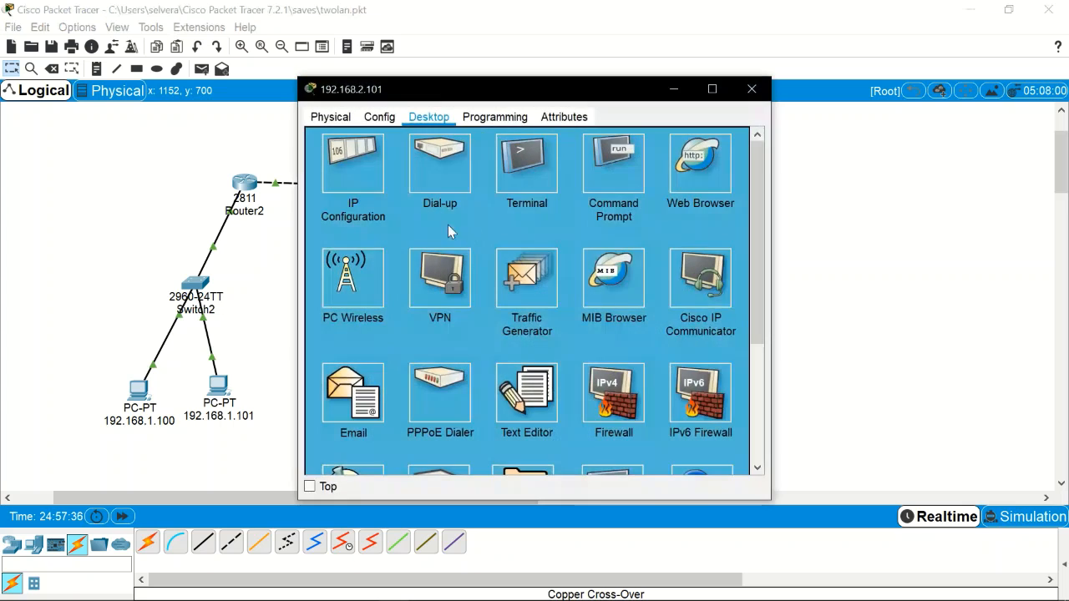
{"action": "left_click", "coordinate": [364, 188]}
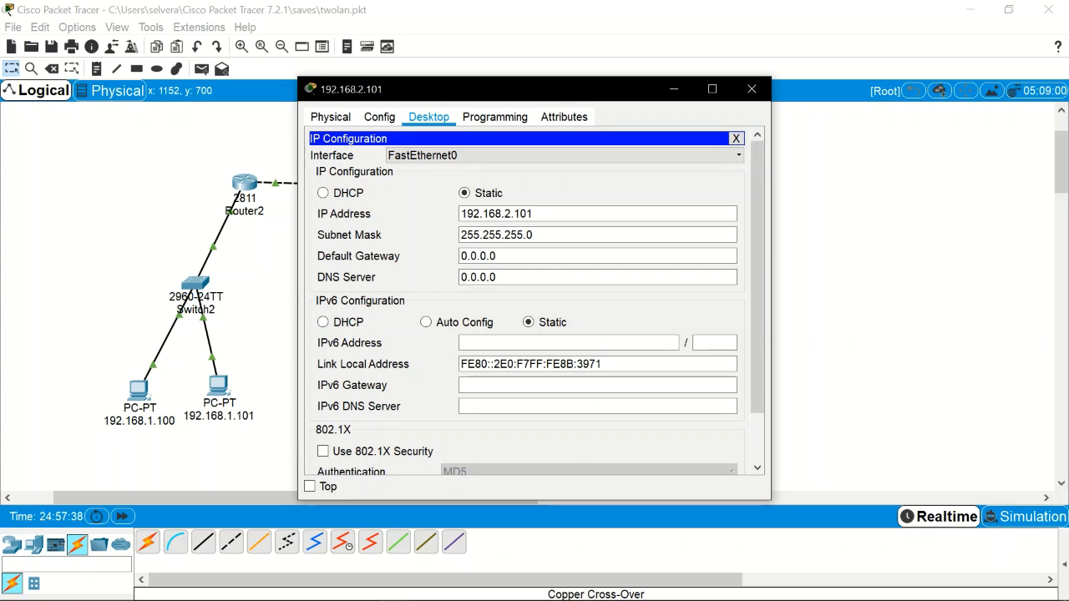
{"action": "key", "text": "Tab"}
{"action": "type", "text": "192.168.1.1"}
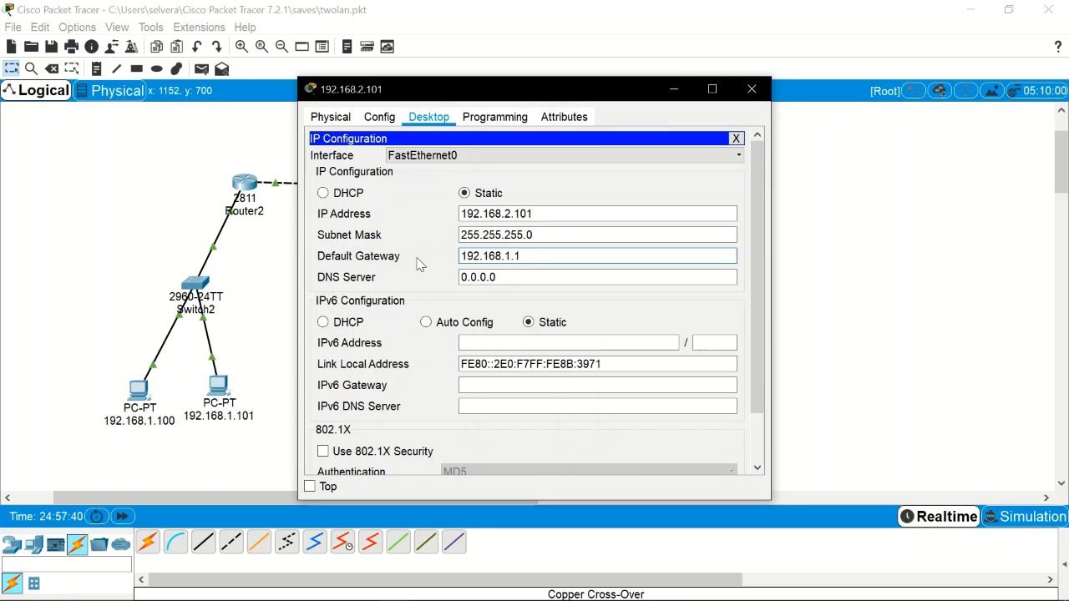
{"action": "key", "text": "Left"}
{"action": "key", "text": "Left"}
{"action": "key", "text": "BackSpace"}
{"action": "type", "text": "2"}
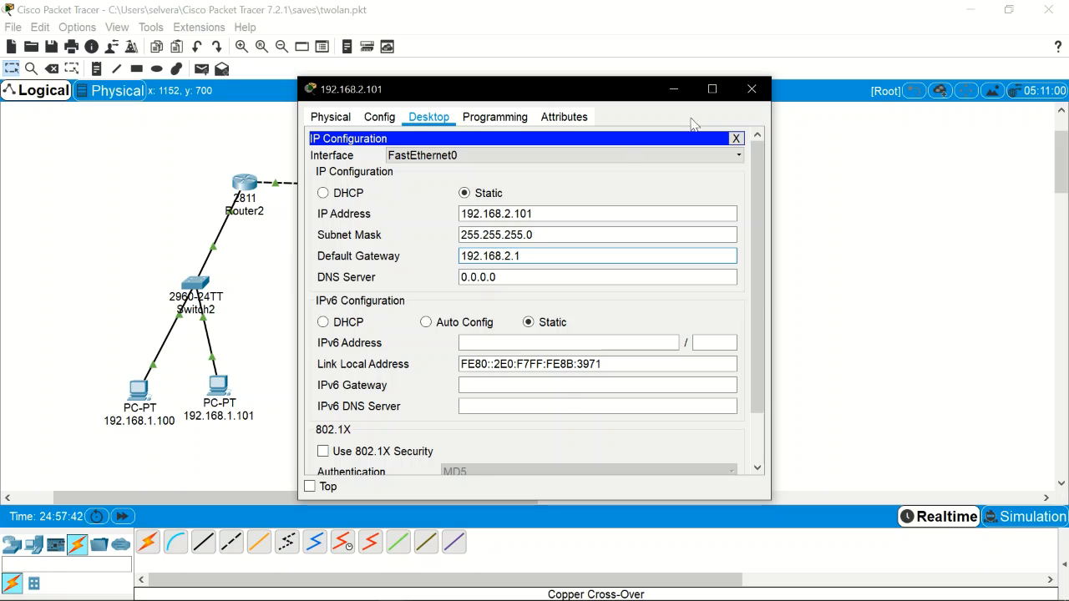
{"action": "left_click", "coordinate": [751, 88]}
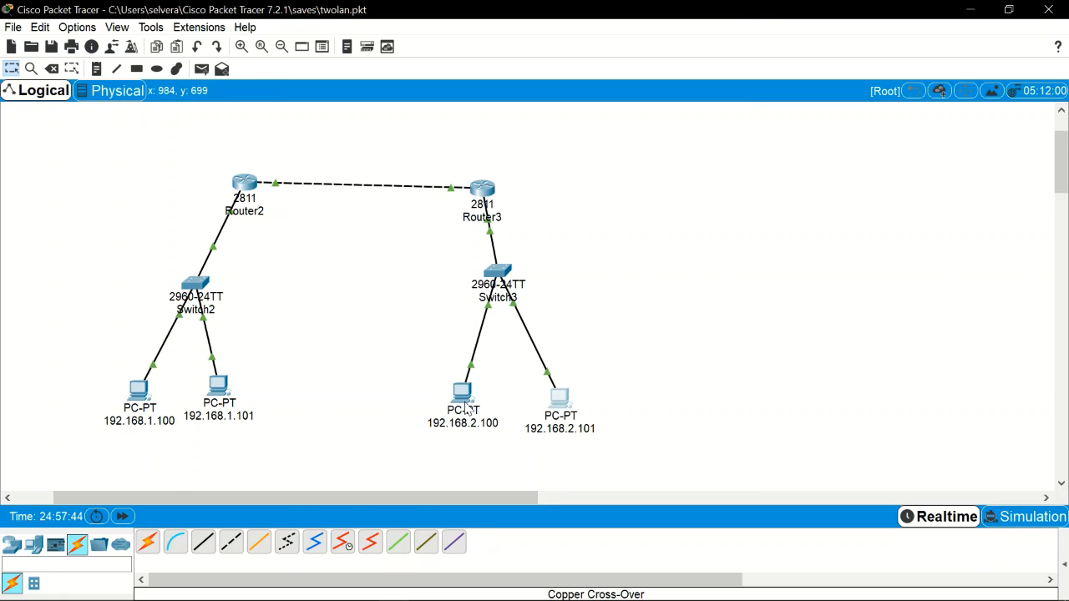
Step: Recheck PC 192.168.2.100's IP configuration: 192.168.2.100, 255.255.255.0, gateway 192.168.2.1
{"action": "left_click", "coordinate": [463, 396]}
{"action": "left_click", "coordinate": [352, 164]}
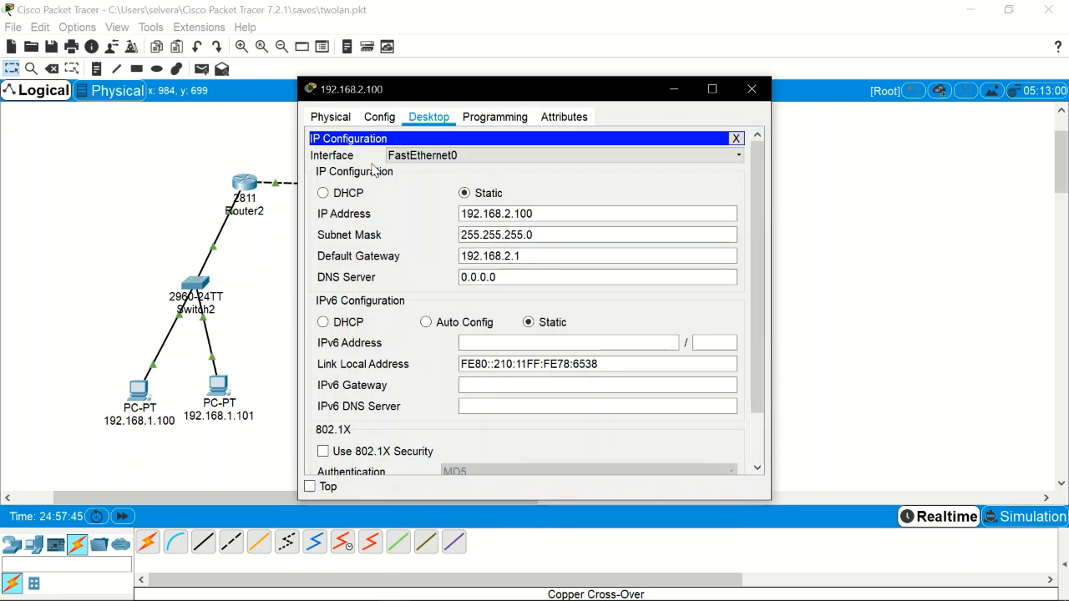
{"action": "left_click", "coordinate": [751, 88]}
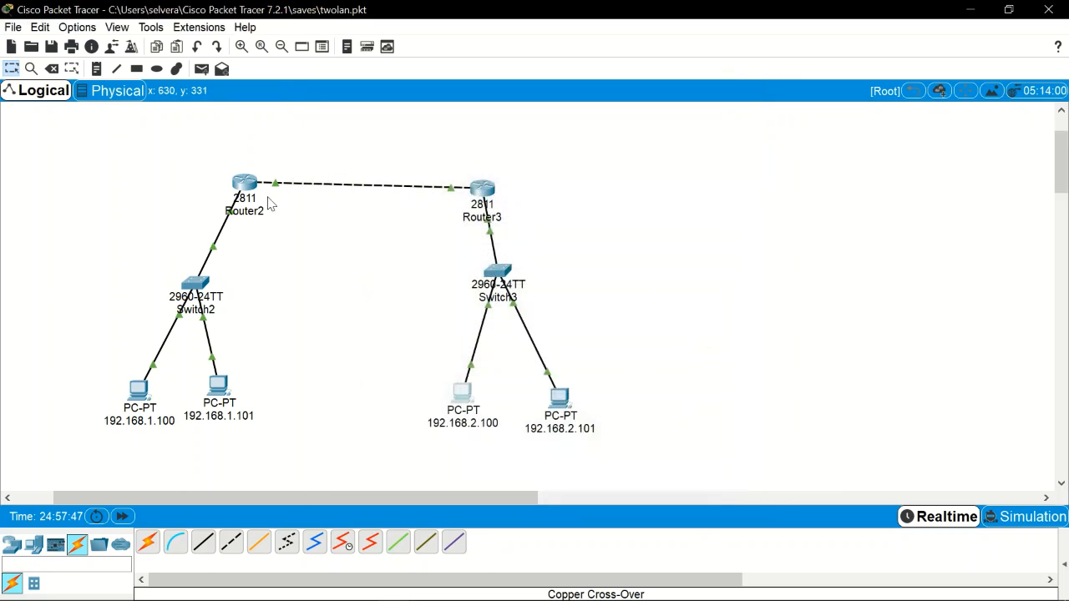
Step: Add networks 192.168.1.0, 192.168.2.0 and 192.168.3.0 to Router2's RIP settings, then close it
{"action": "left_click", "coordinate": [266, 193]}
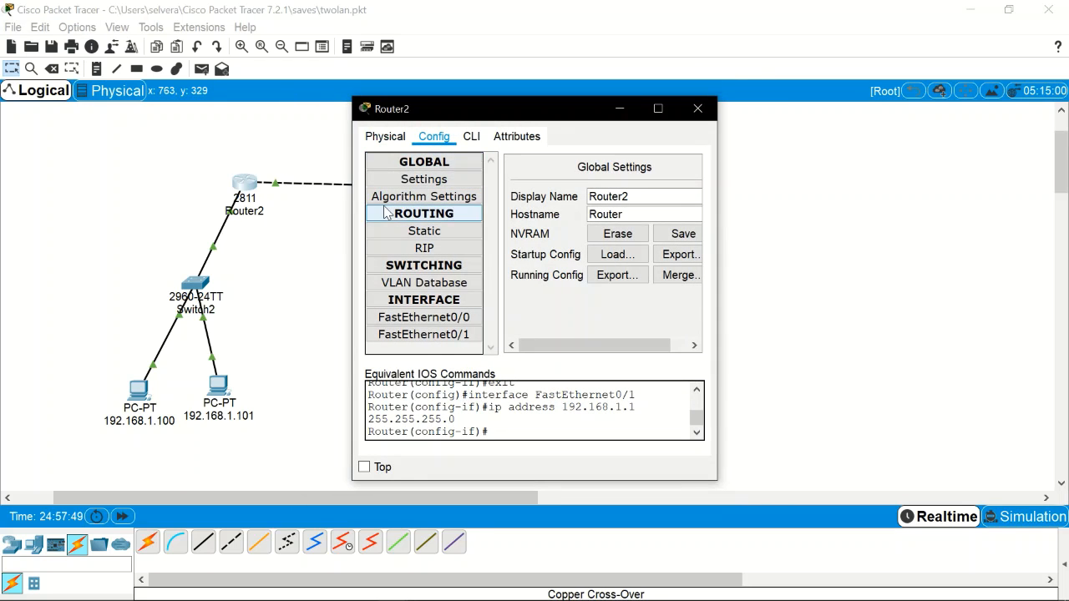
{"action": "left_click", "coordinate": [427, 249]}
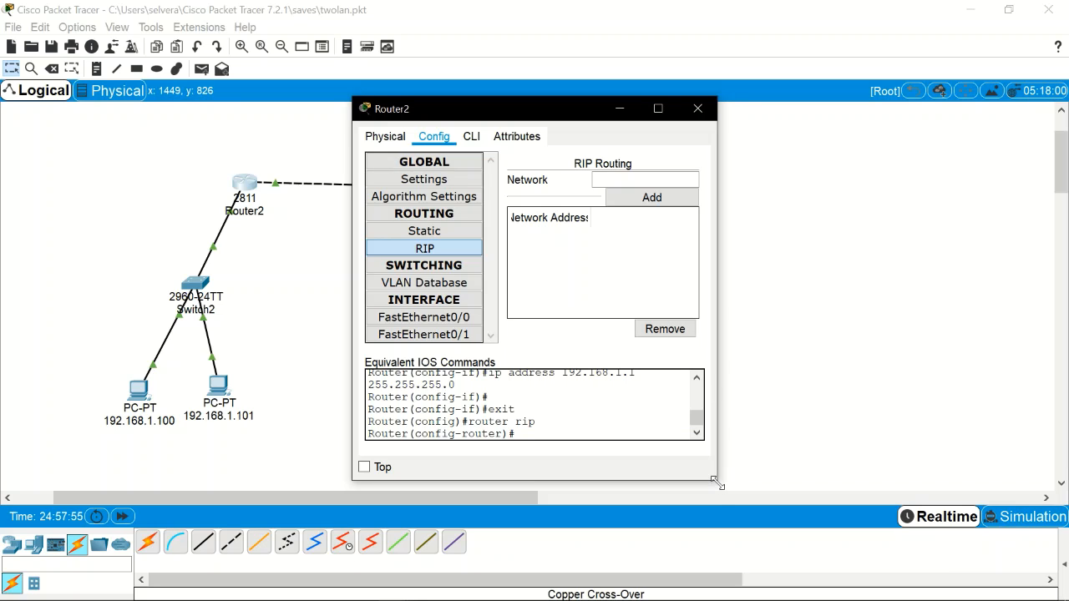
{"action": "left_click_drag", "start_coordinate": [716, 483], "coordinate": [835, 480]}
{"action": "left_click", "coordinate": [693, 180]}
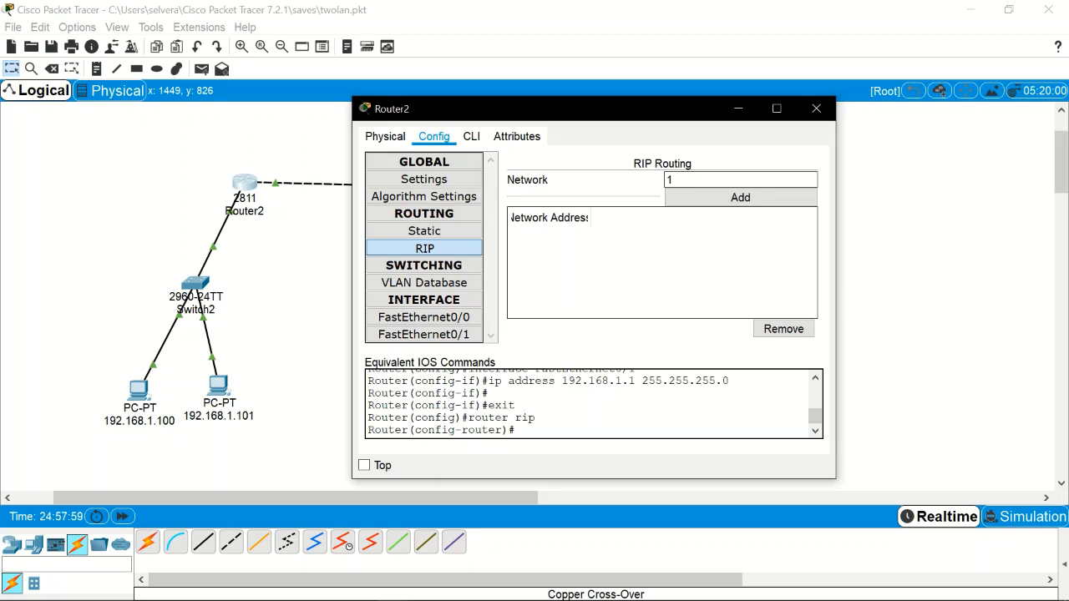
{"action": "type", "text": "191."}
{"action": "key", "text": "BackSpace"}
{"action": "type", "text": "2"}
{"action": "key", "text": "BackSpace"}
{"action": "left_click", "coordinate": [723, 204]}
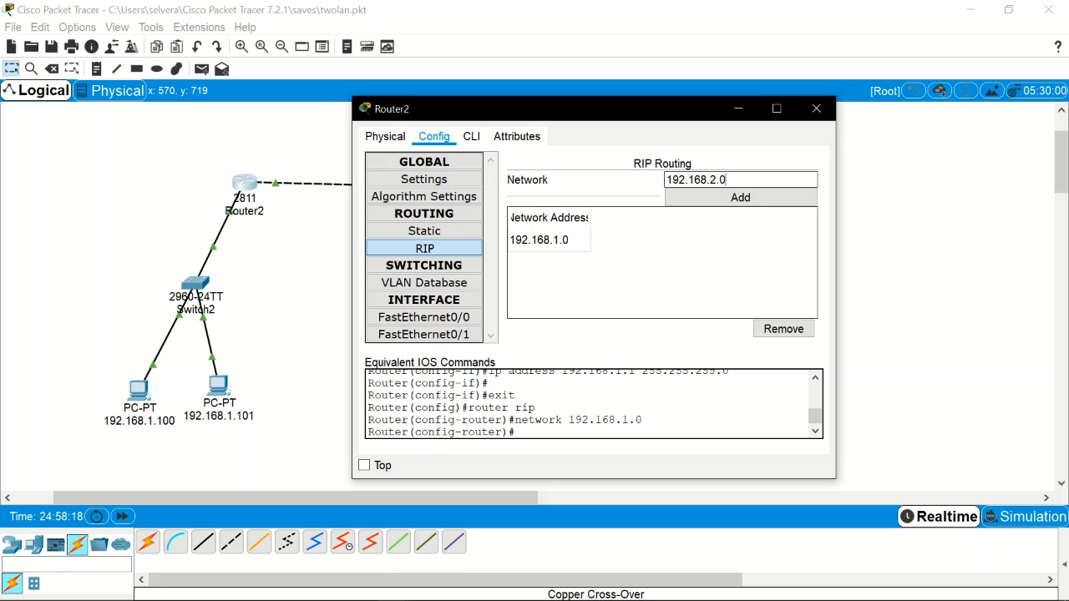
{"action": "left_click", "coordinate": [709, 197]}
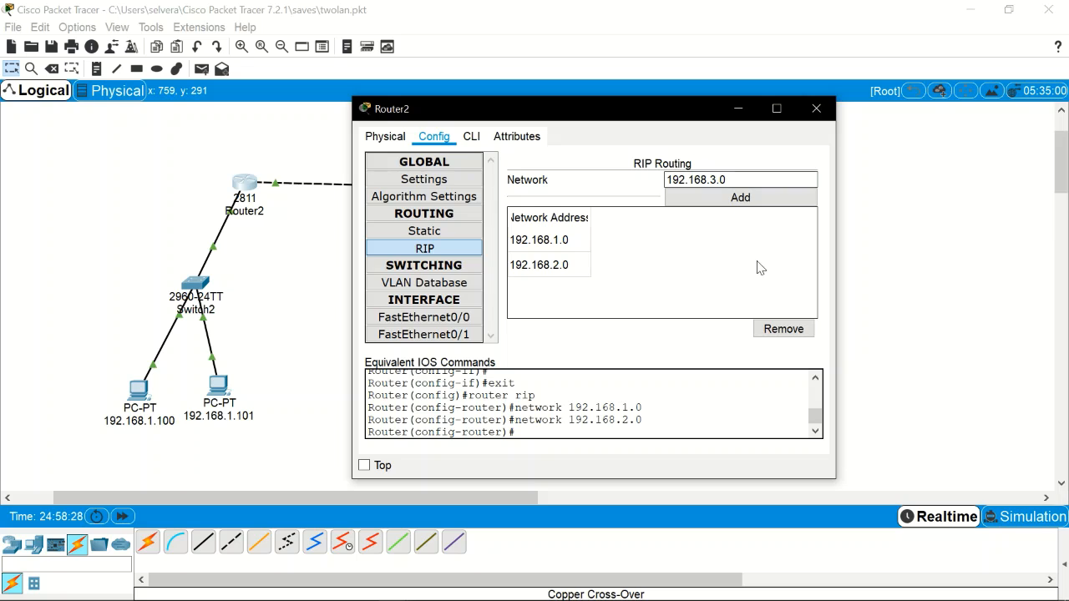
{"action": "left_click", "coordinate": [754, 200]}
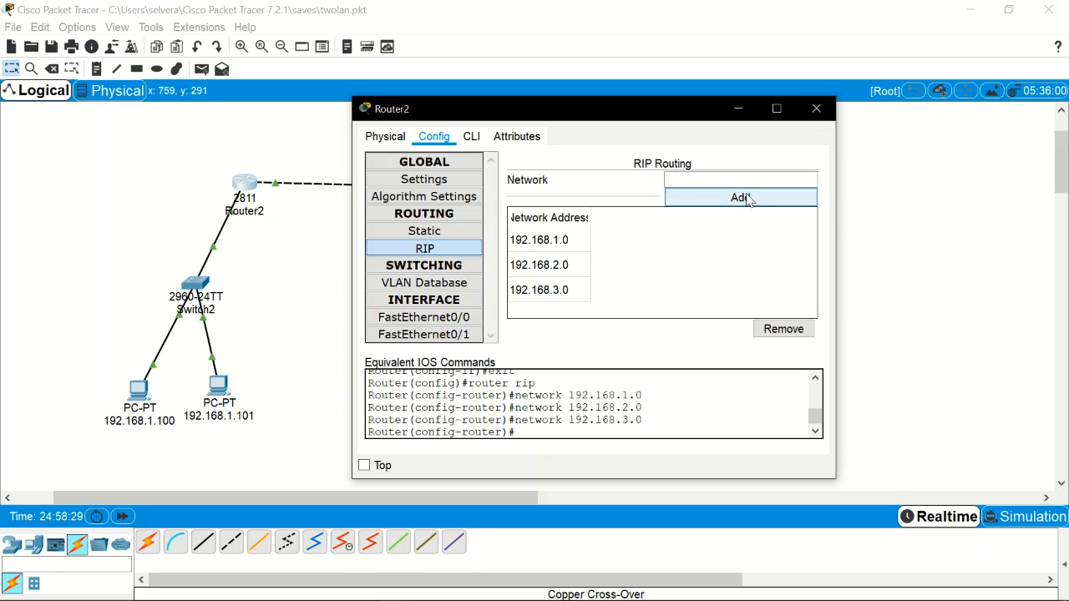
{"action": "left_click", "coordinate": [818, 112]}
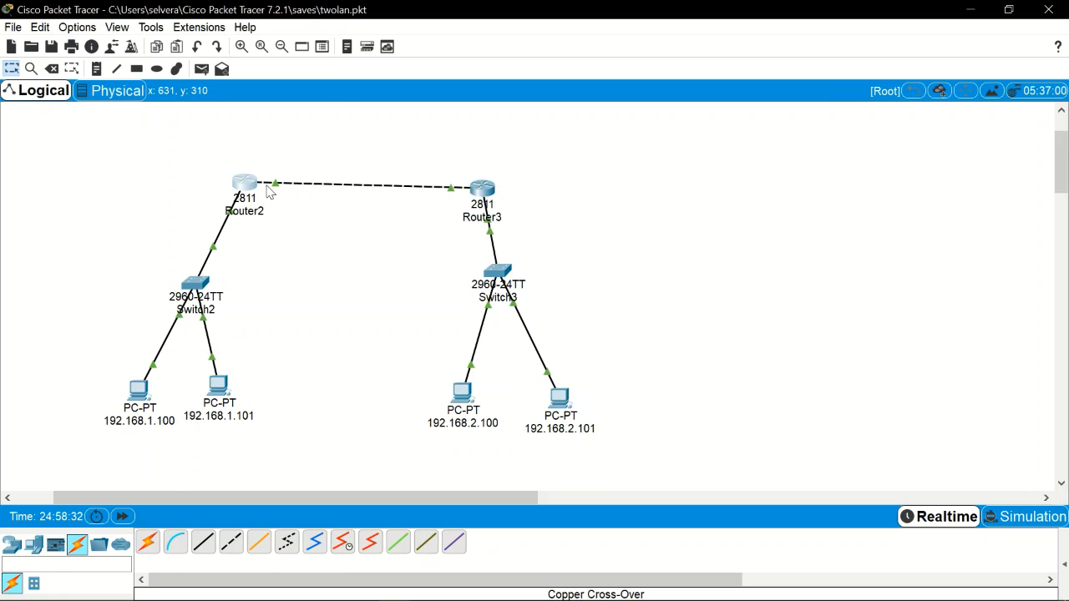
Step: Add networks 192.168.1.0, 192.168.2.0 and 192.168.3.0 to Router3's RIP settings, then close it
{"action": "left_click", "coordinate": [488, 191]}
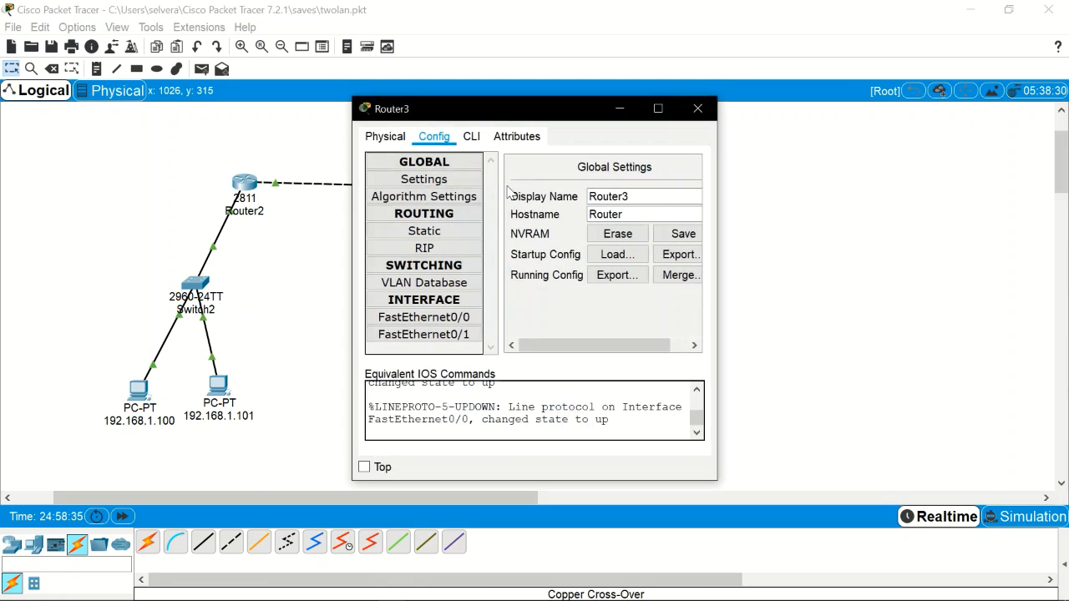
{"action": "left_click", "coordinate": [445, 249]}
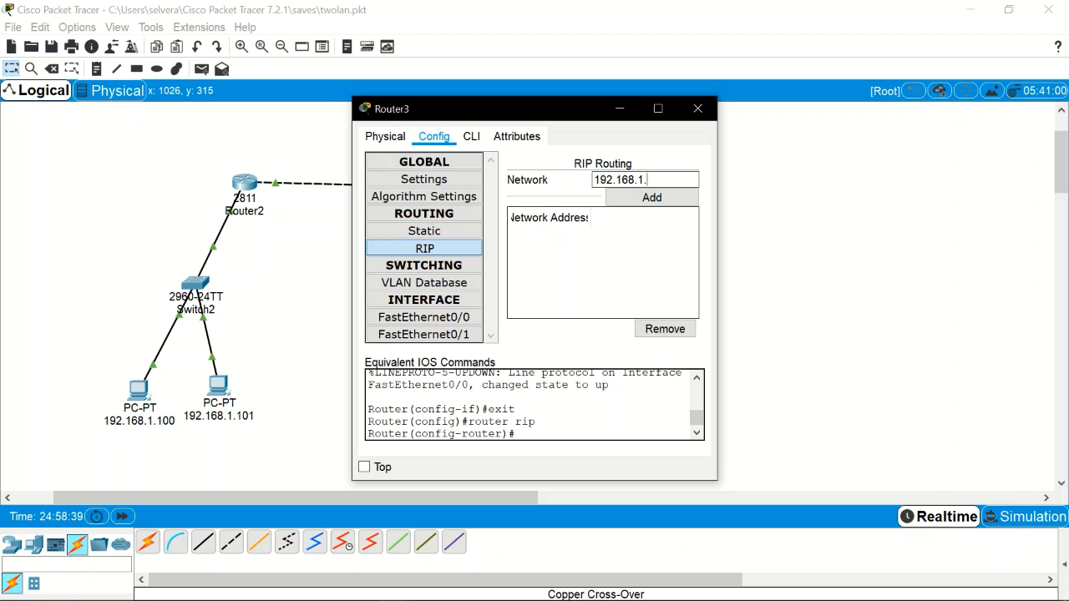
{"action": "left_click", "coordinate": [648, 197]}
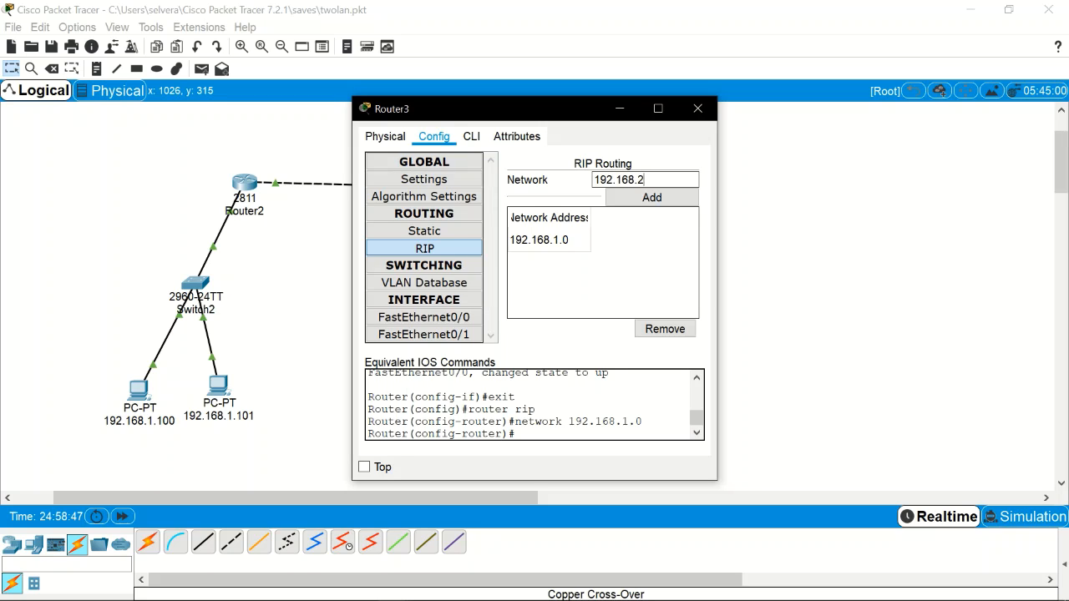
{"action": "left_click", "coordinate": [652, 198]}
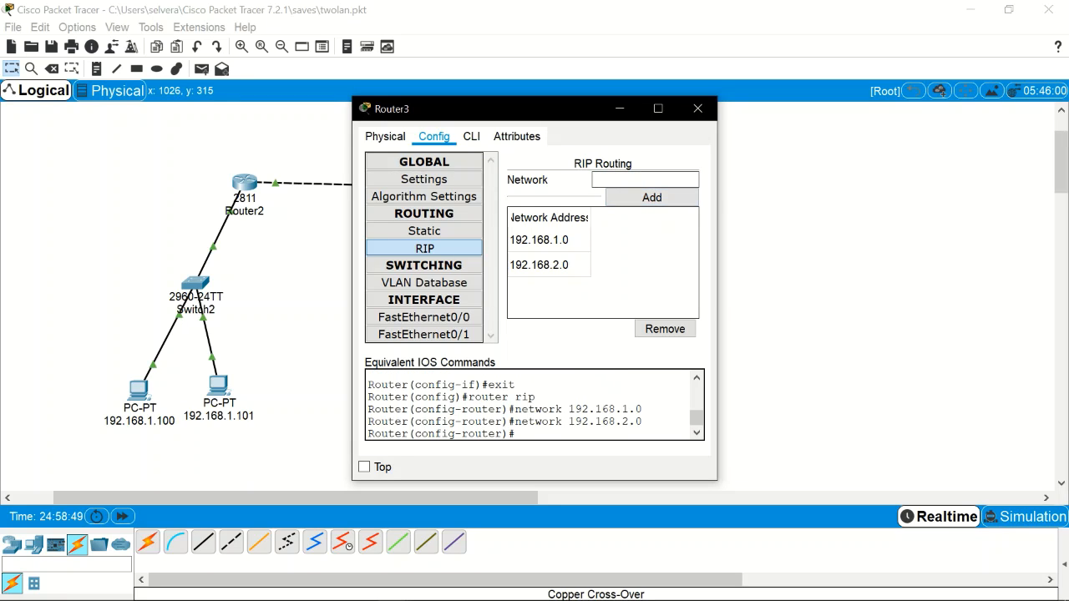
{"action": "type", "text": "192.168.3.0"}
{"action": "left_click", "coordinate": [650, 198]}
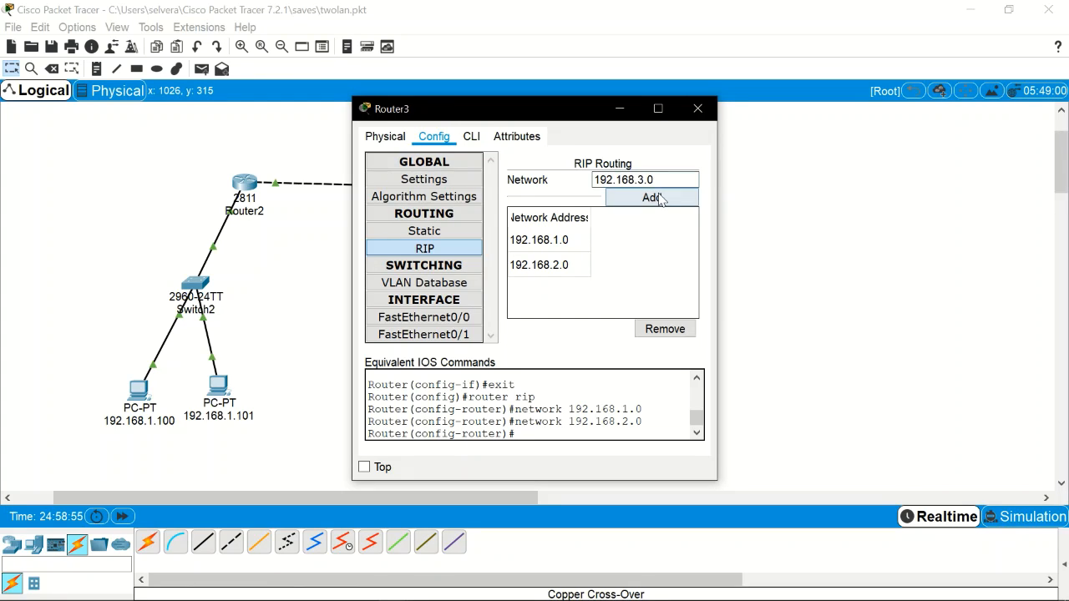
{"action": "left_click", "coordinate": [698, 109]}
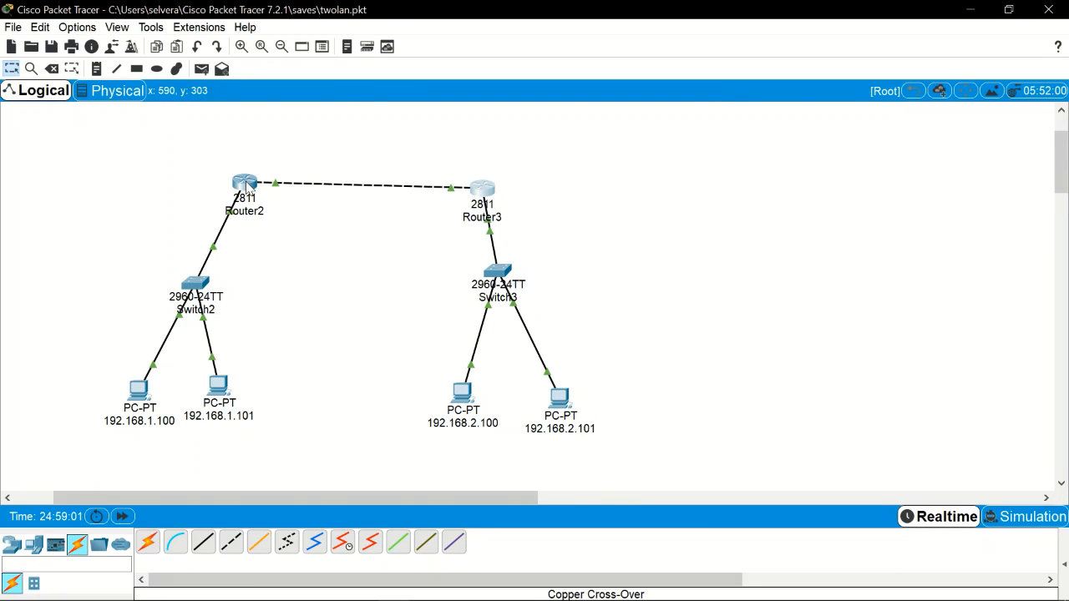
Step: Rerun ping 192.168.2.101 from PC 192.168.1.100's command prompt and confirm replies arrive
{"action": "mouse_move", "coordinate": [247, 189]}
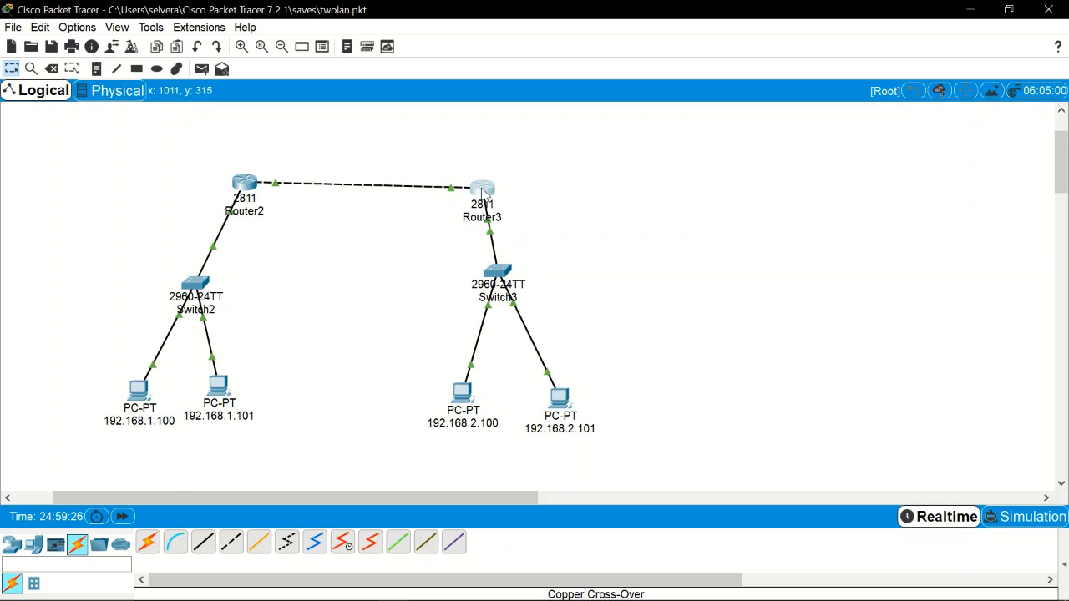
{"action": "mouse_move", "coordinate": [482, 192]}
{"action": "left_click", "coordinate": [147, 389]}
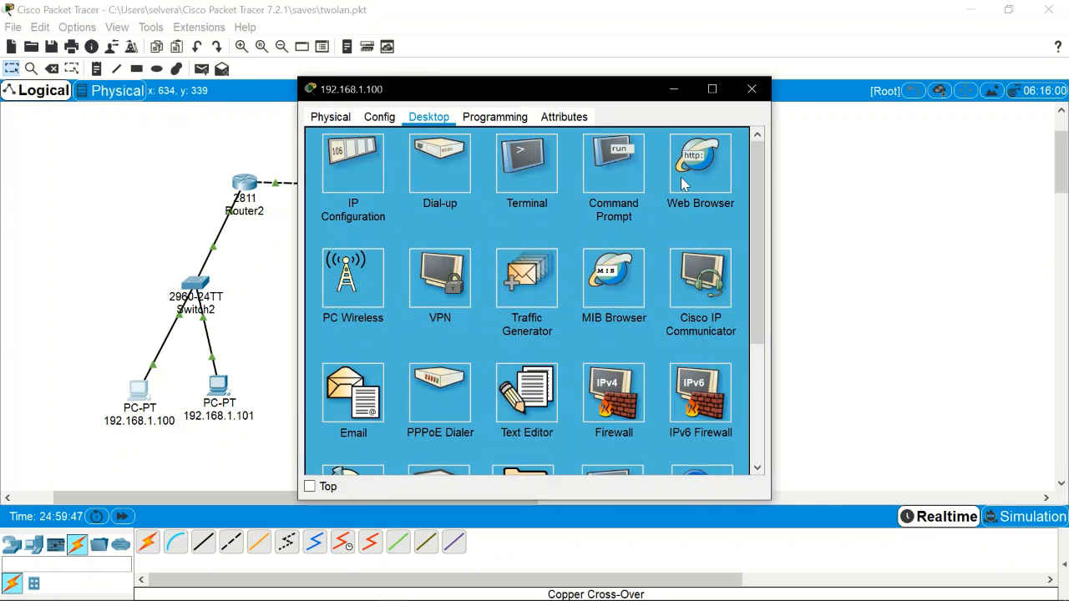
{"action": "left_click", "coordinate": [630, 176]}
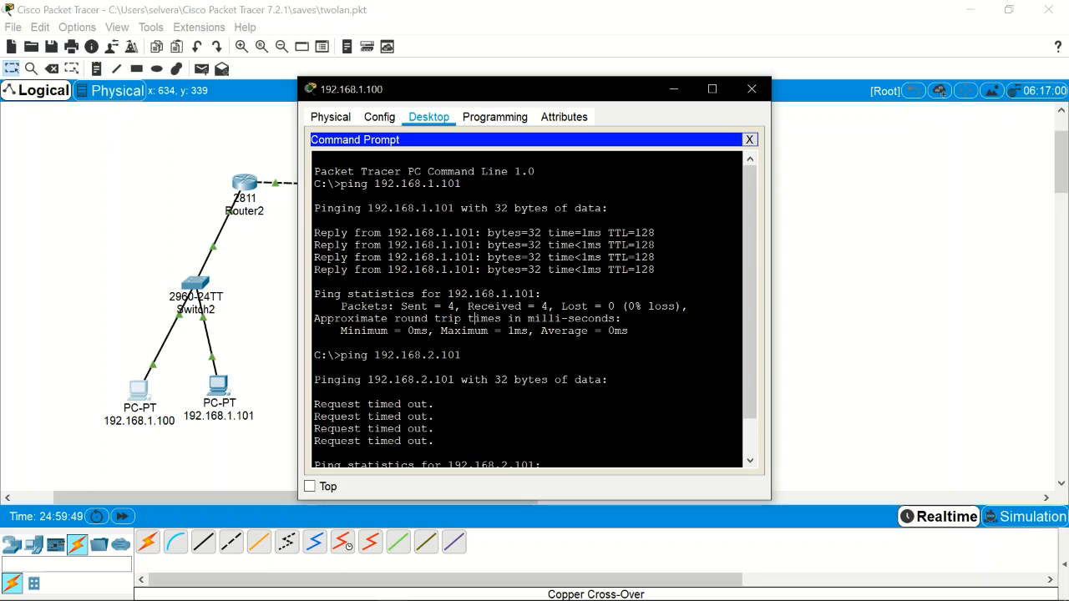
{"action": "key", "text": "Up"}
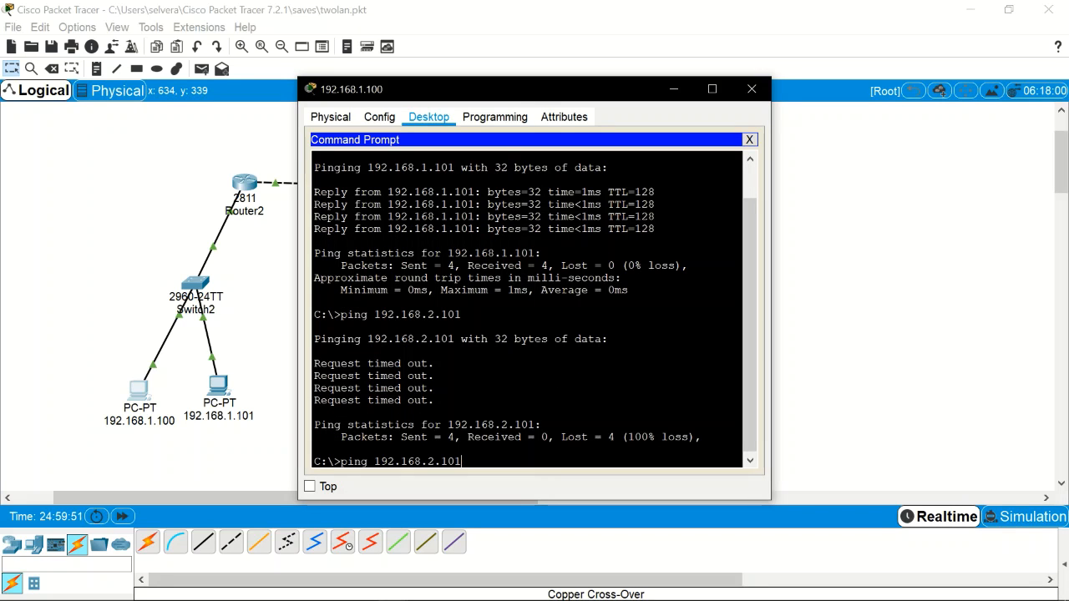
{"action": "left_click_drag", "start_coordinate": [527, 95], "coordinate": [822, 86]}
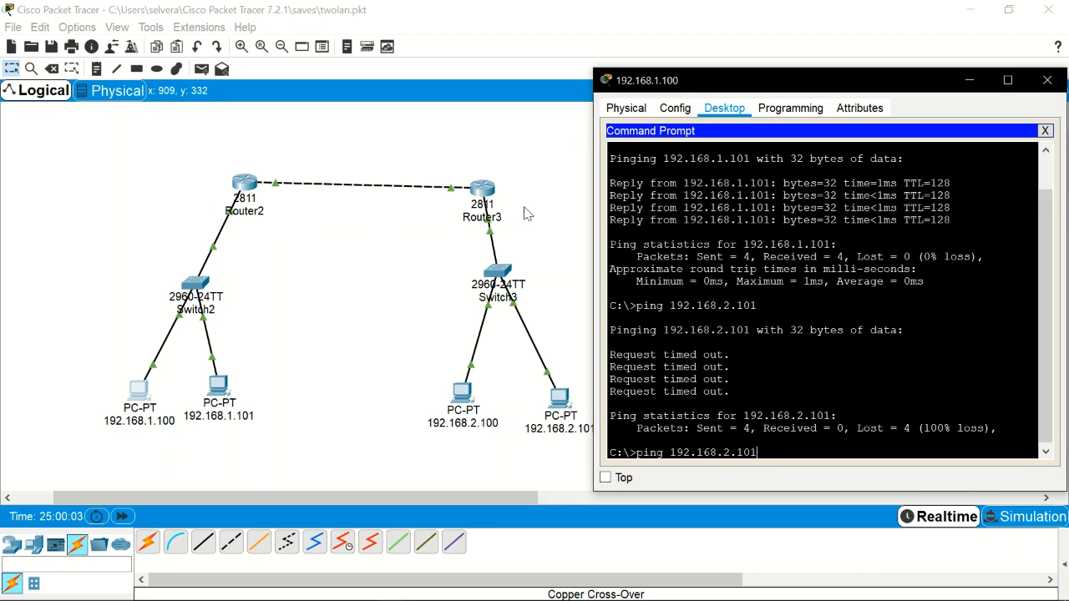
{"action": "key", "text": "Return"}
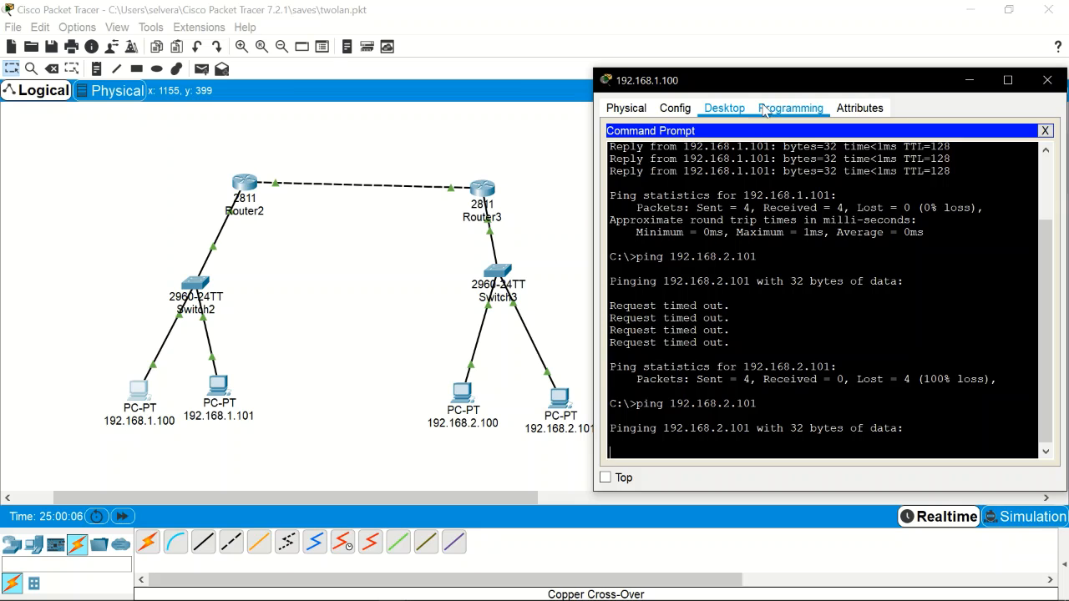
{"action": "left_click_drag", "start_coordinate": [779, 79], "coordinate": [770, 48]}
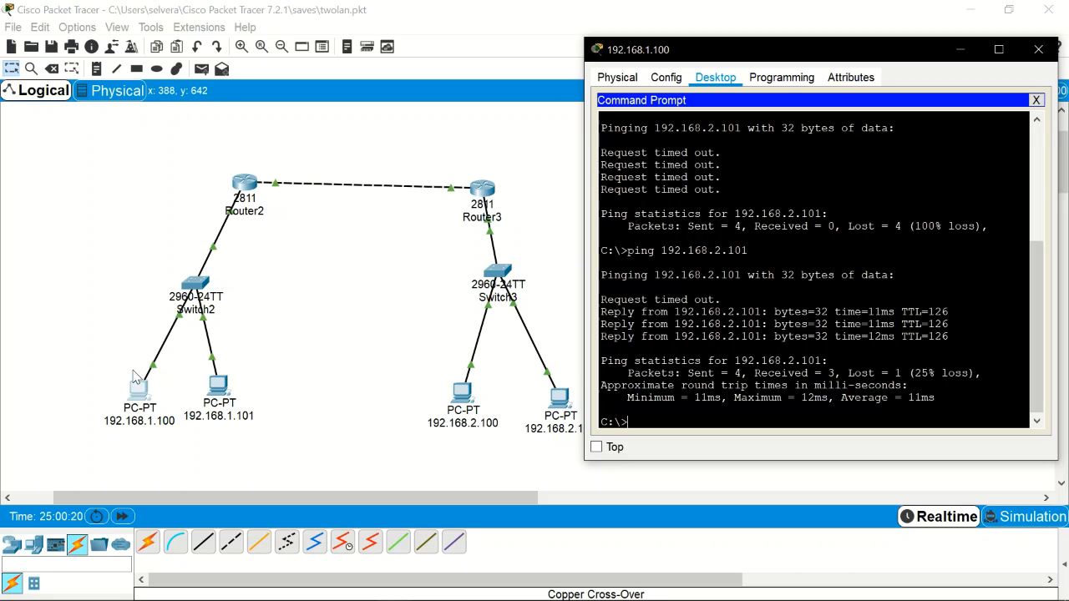
{"action": "left_click", "coordinate": [1039, 51]}
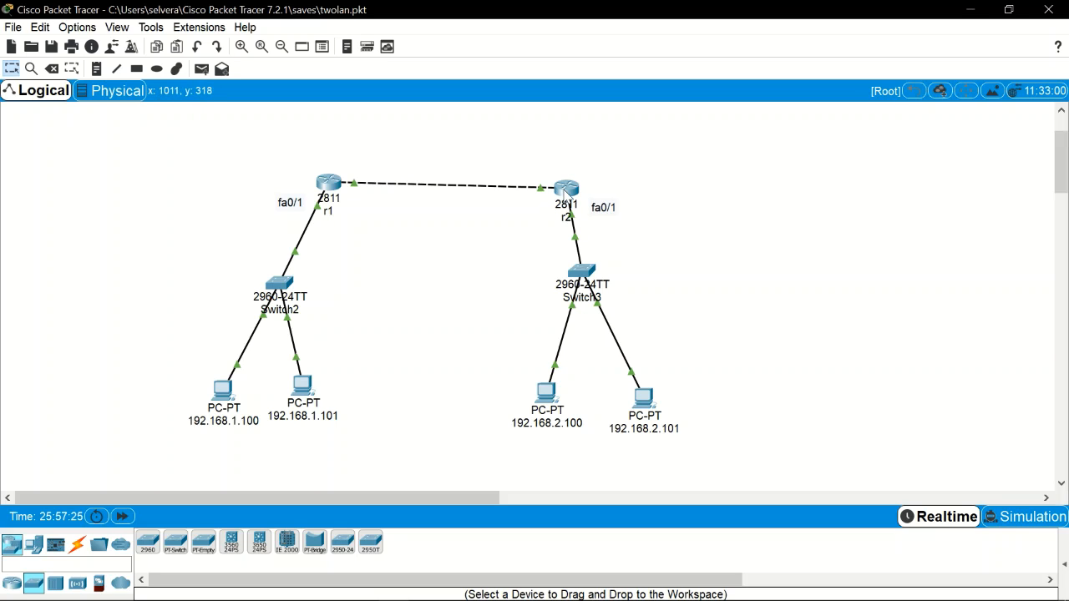
{"action": "mouse_move", "coordinate": [607, 309]}
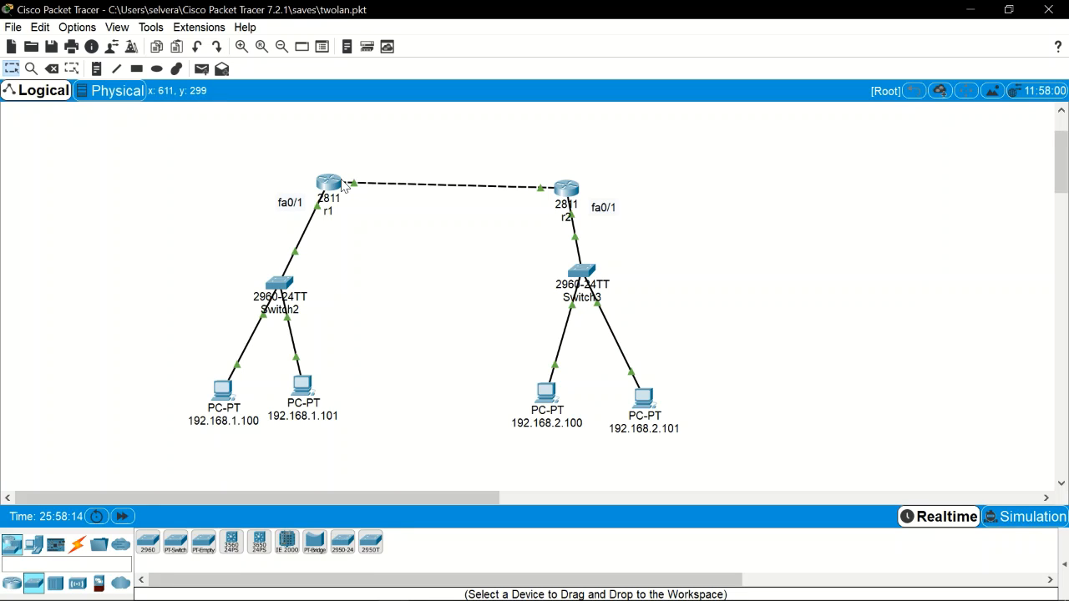
{"action": "mouse_move", "coordinate": [343, 186]}
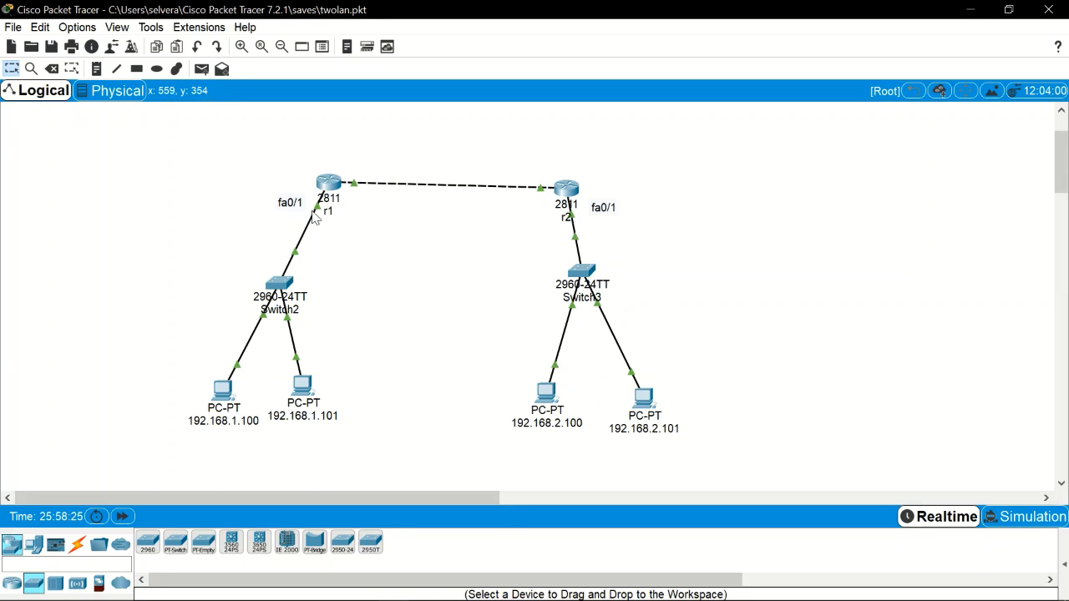
Step: Exit r1's old prompt, reopen its CLI, and enter privileged mode with en
{"action": "mouse_move", "coordinate": [322, 207]}
{"action": "left_click", "coordinate": [328, 185]}
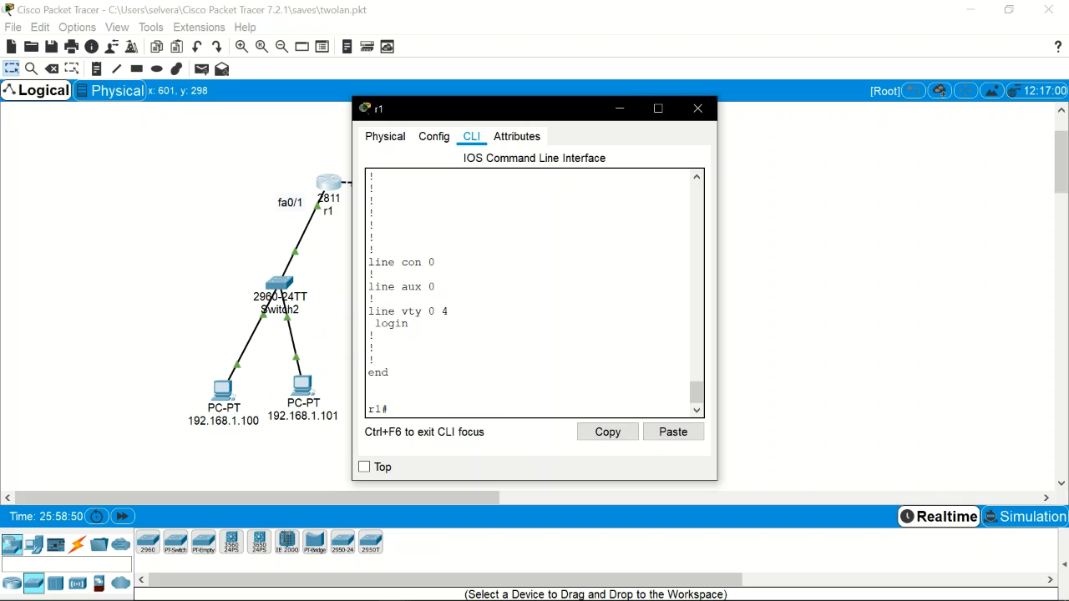
{"action": "type", "text": "exit"}
{"action": "key", "text": "Return"}
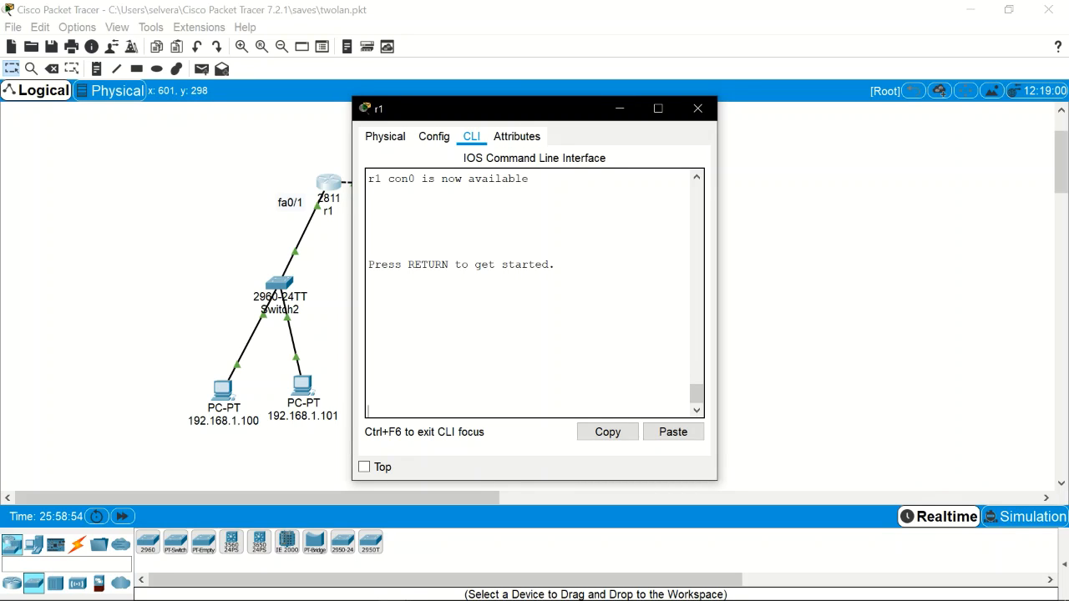
{"action": "left_click", "coordinate": [384, 137]}
{"action": "left_click", "coordinate": [434, 136]}
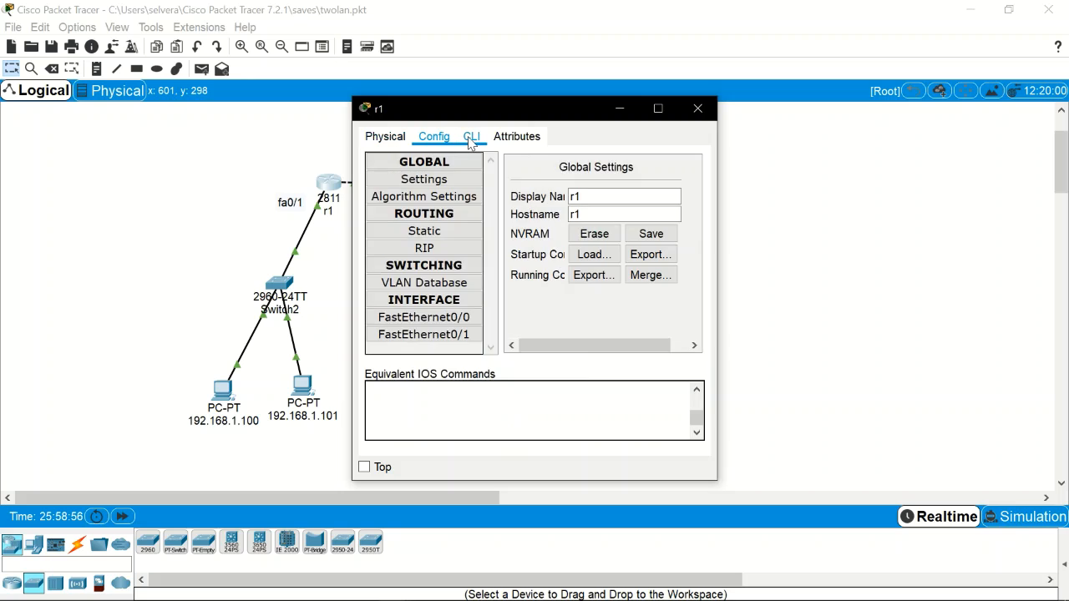
{"action": "left_click", "coordinate": [472, 141]}
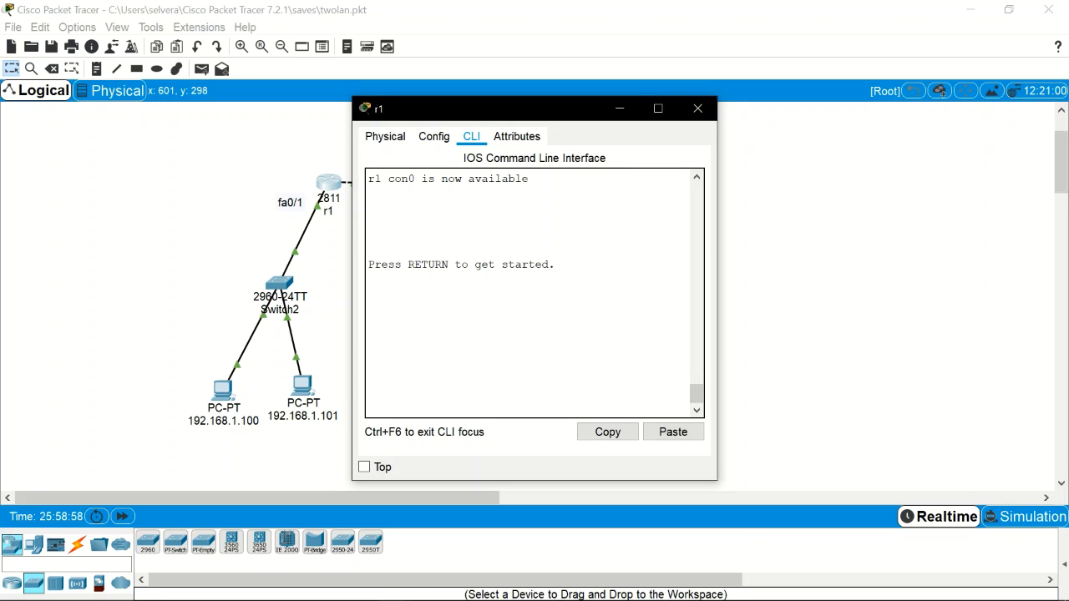
{"action": "key", "text": "Return"}
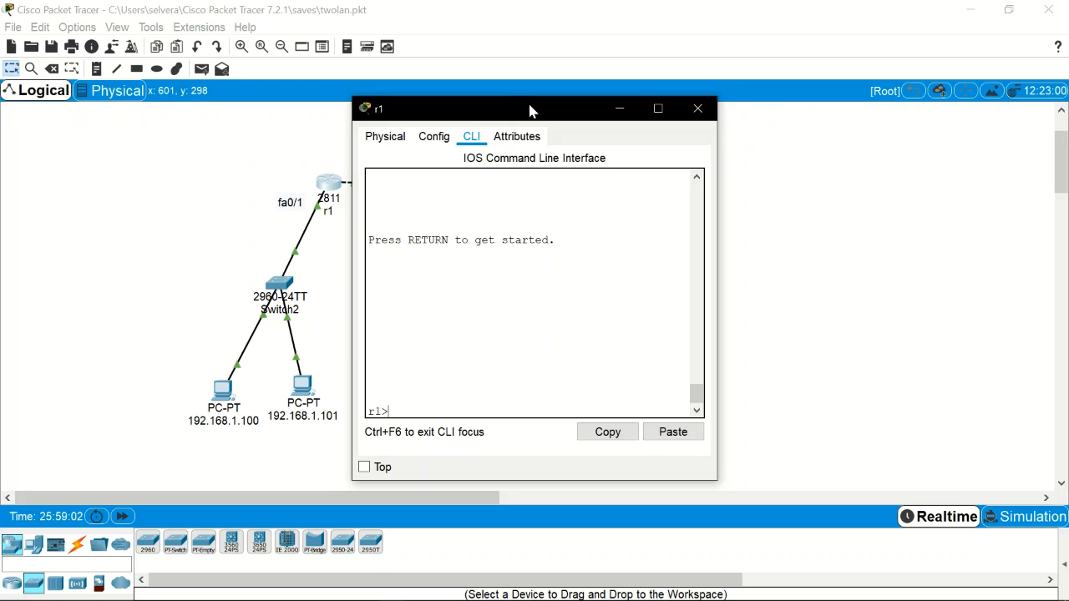
{"action": "left_click_drag", "start_coordinate": [533, 108], "coordinate": [634, 85]}
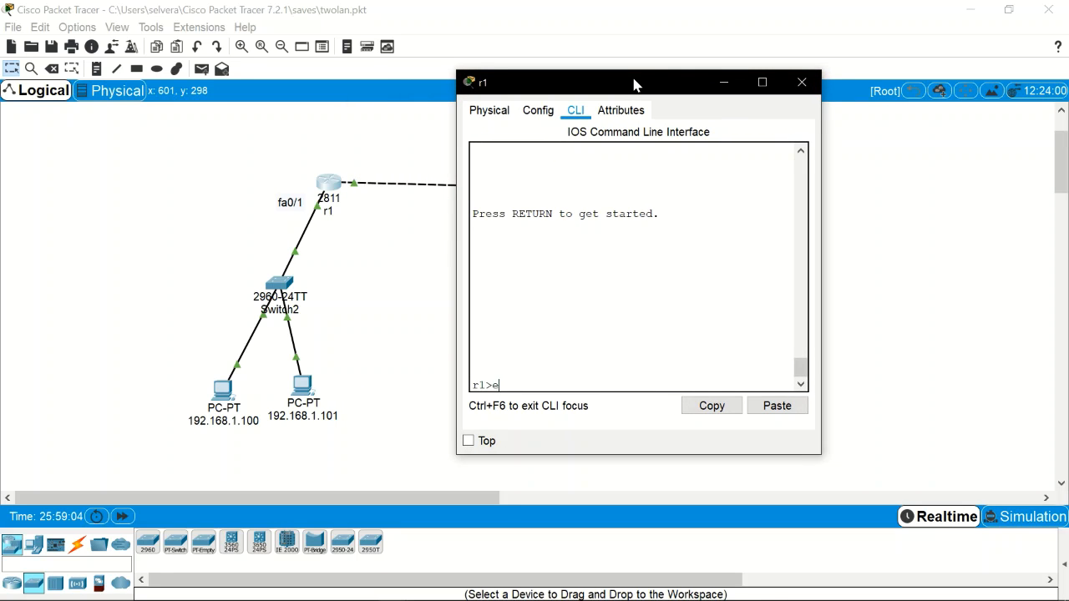
{"action": "type", "text": "en"}
{"action": "key", "text": "Return"}
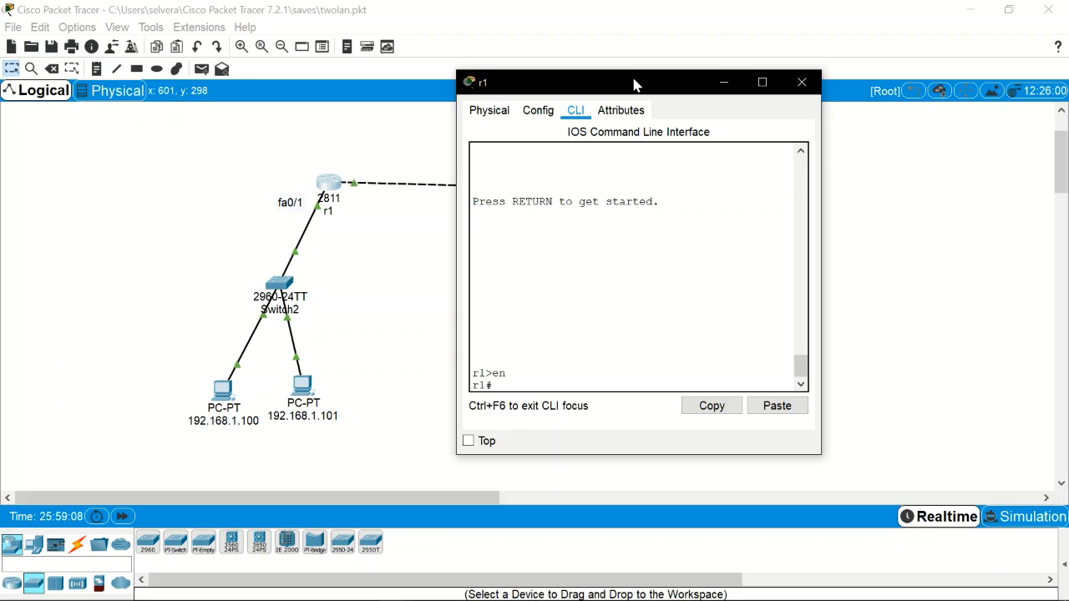
Step: Try hostname r1 at the privileged prompt, which is rejected, and begin typing conf t
{"action": "type", "text": "hostname r1"}
{"action": "key", "text": "Return"}
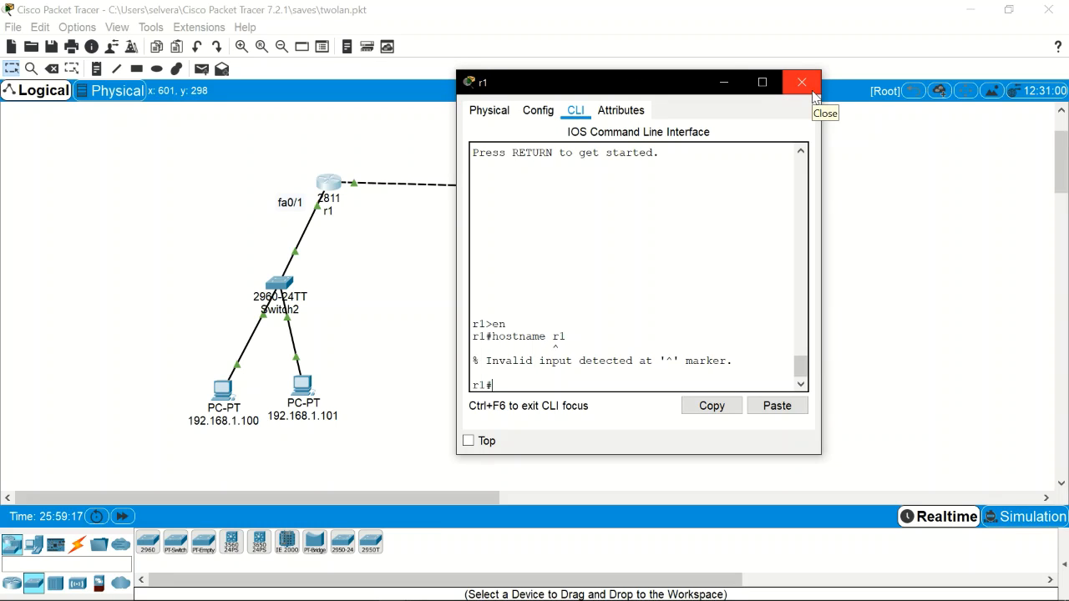
{"action": "type", "text": "conf t"}
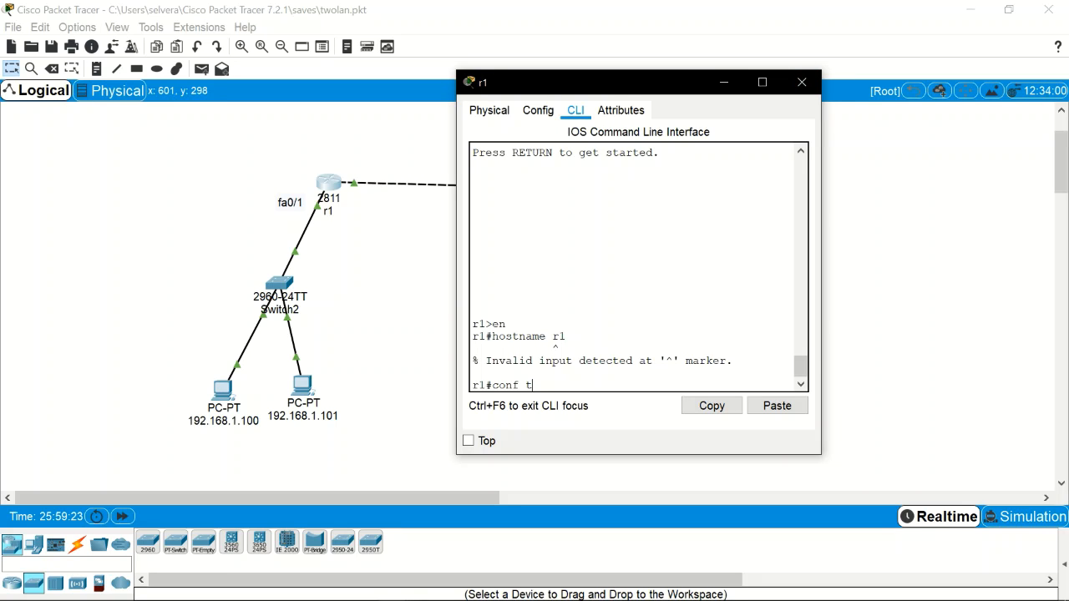
Step: Enter global configuration with hostname r1 and list the access-list 1 deny/permit/remark options
{"action": "key", "text": "Return"}
{"action": "type", "text": "ho"}
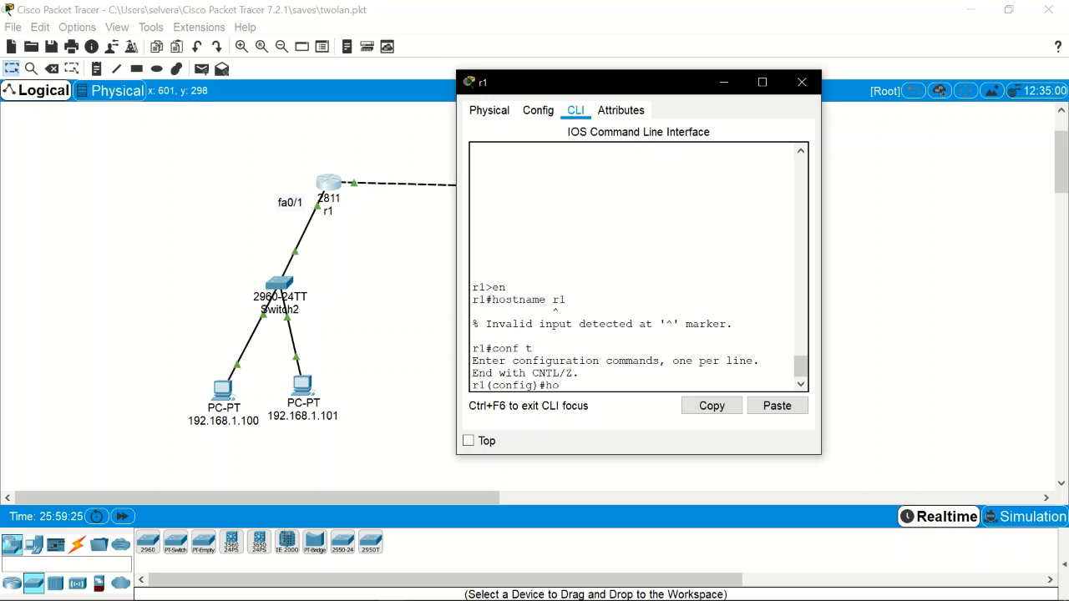
{"action": "type", "text": "stname r1"}
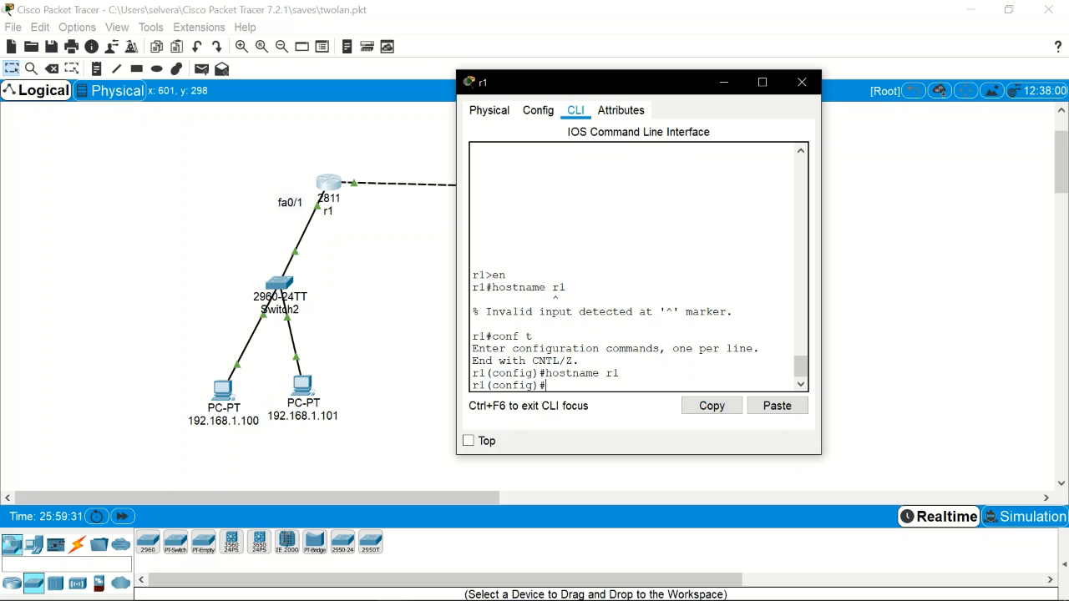
{"action": "type", "text": "acc"}
{"action": "key", "text": "Tab"}
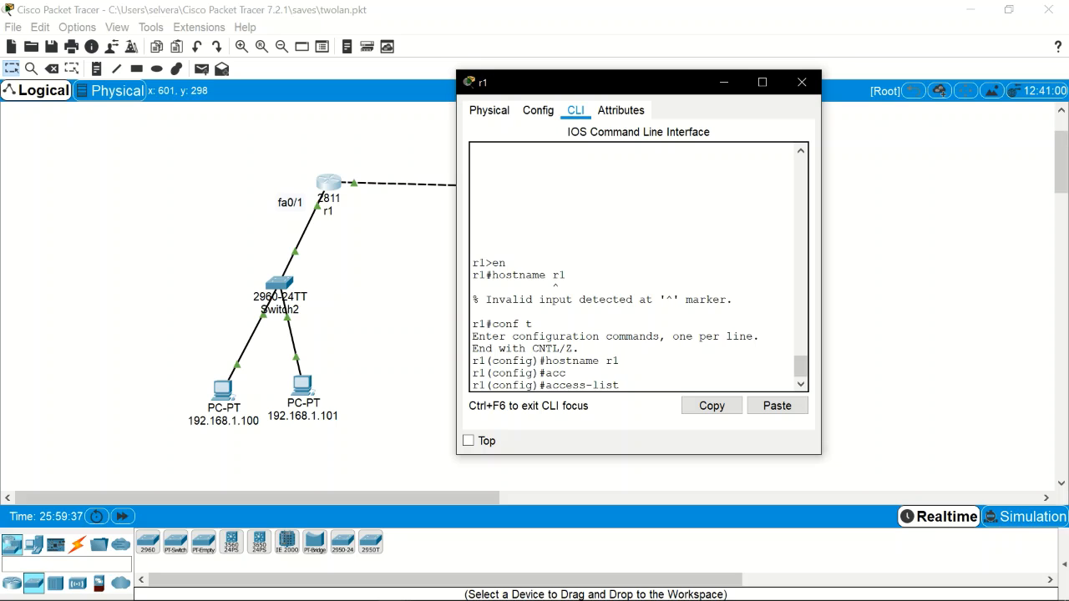
{"action": "type", "text": "1 ?"}
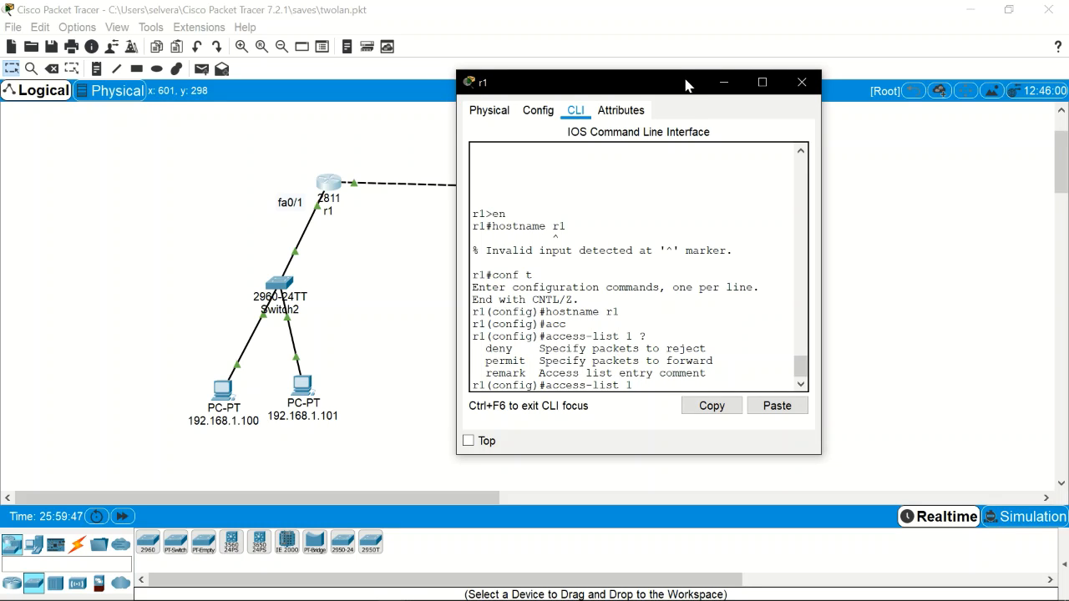
{"action": "left_click_drag", "start_coordinate": [686, 82], "coordinate": [308, 95]}
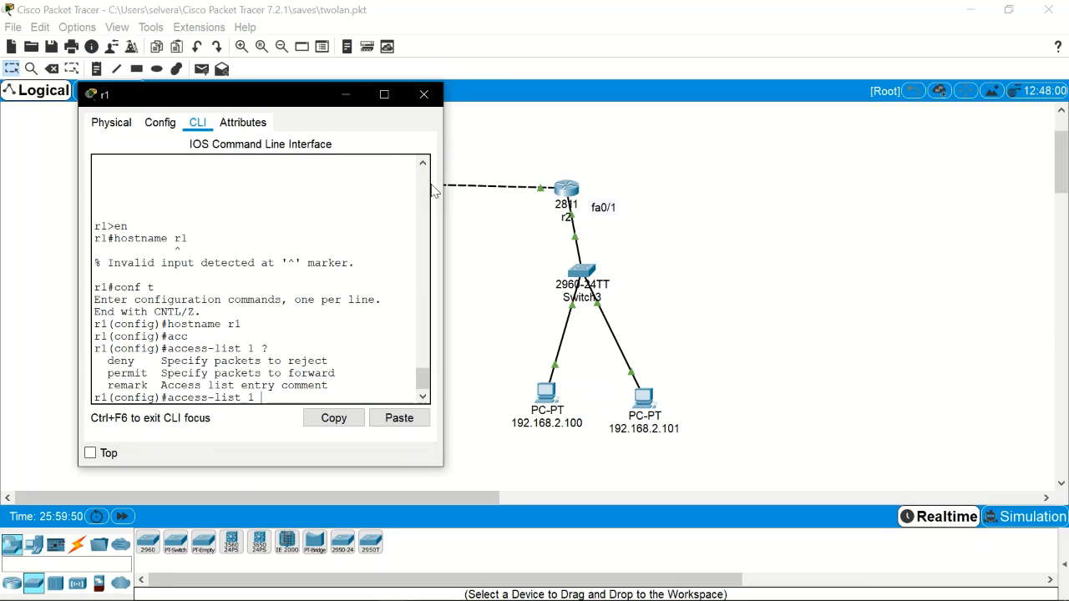
{"action": "left_click_drag", "start_coordinate": [324, 100], "coordinate": [686, 112]}
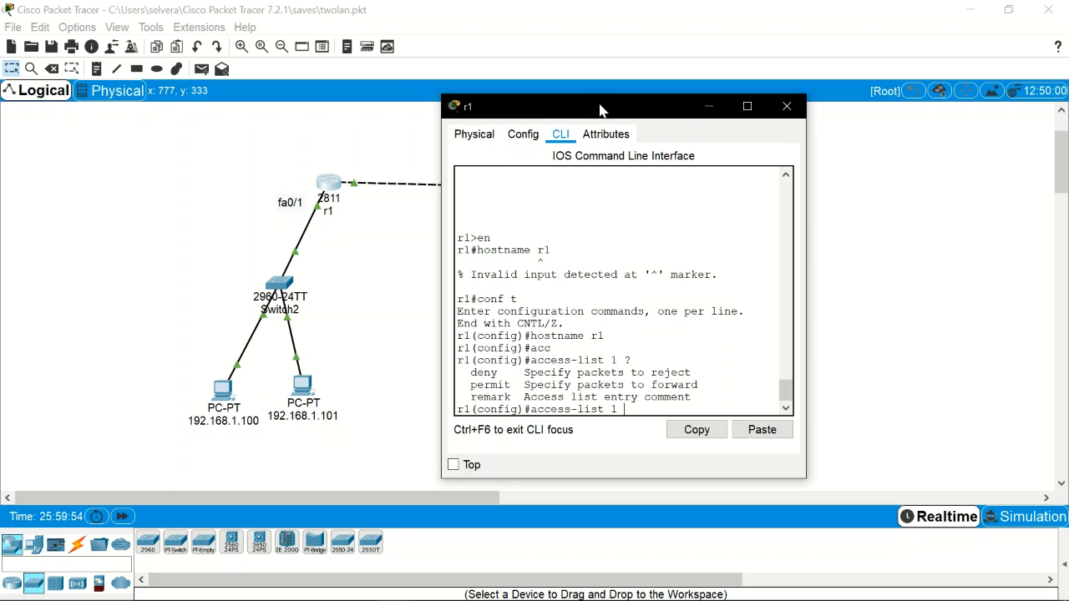
{"action": "left_click_drag", "start_coordinate": [598, 106], "coordinate": [310, 117]}
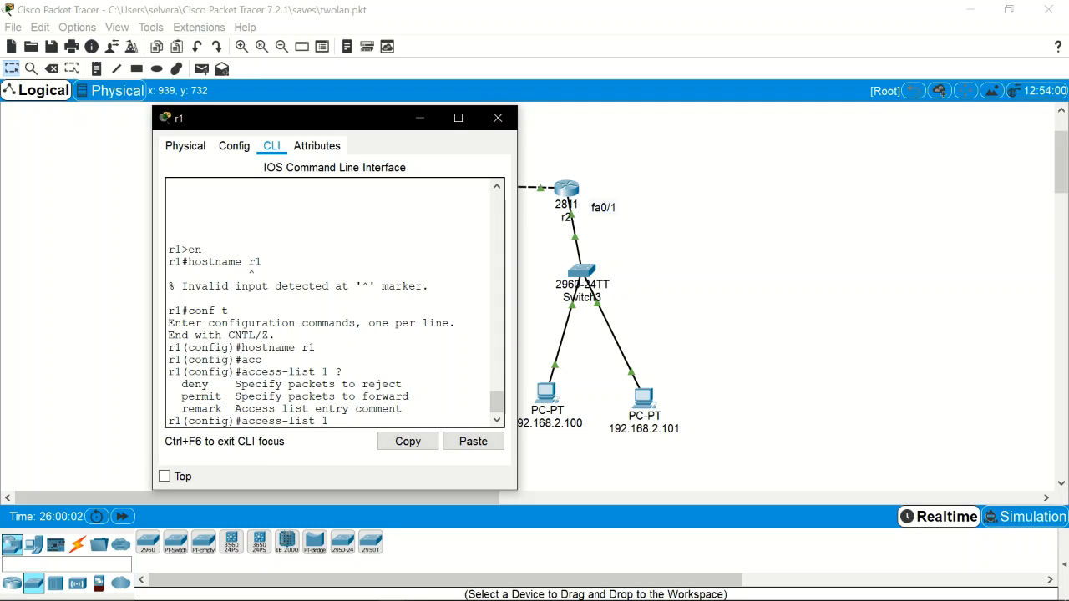
Step: Add access-list 1 deny host 192.168.2.100 on r1
{"action": "type", "text": "deny host"}
{"action": "left_click_drag", "start_coordinate": [352, 122], "coordinate": [280, 114]}
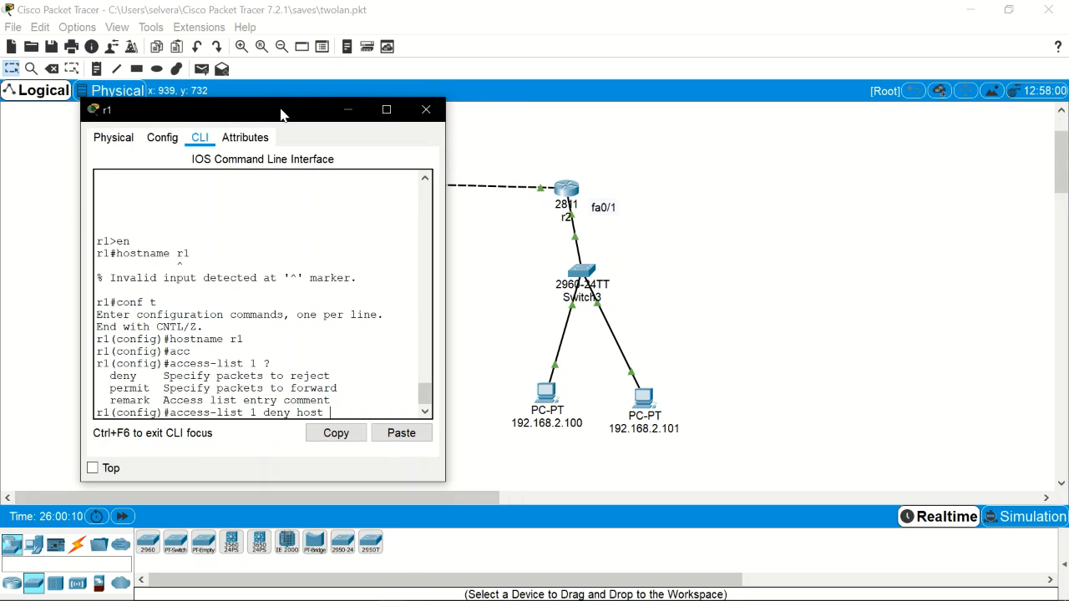
{"action": "type", "text": "192.168.2.100"}
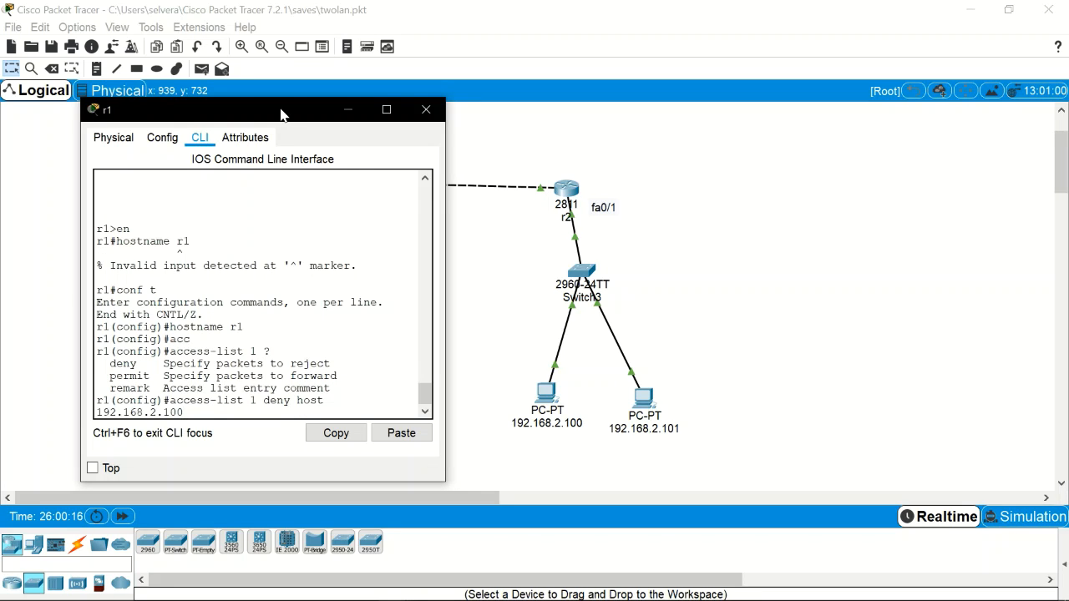
{"action": "key", "text": "Return"}
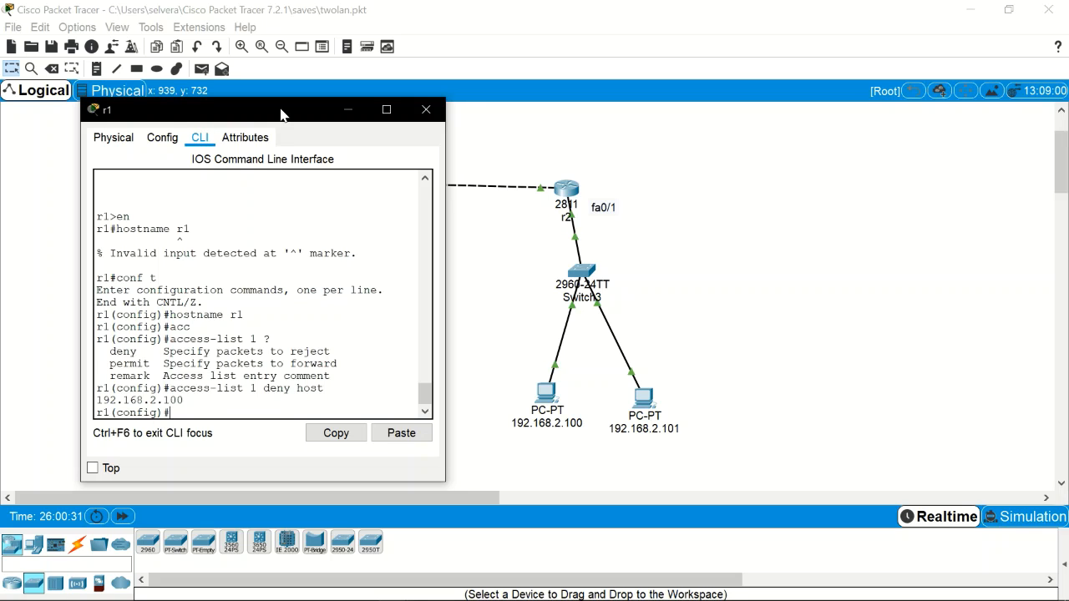
Step: Add access-list 1 permit any to allow all other traffic
{"action": "key", "text": "Up"}
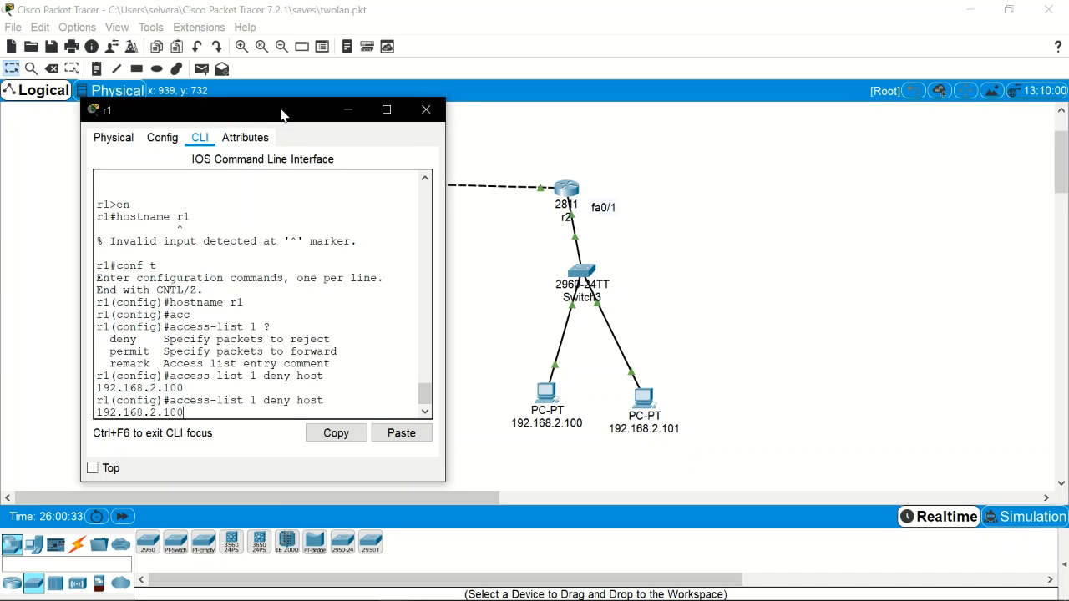
{"action": "key", "text": "BackSpace"}
{"action": "key", "text": "BackSpace"}
{"action": "key", "text": "BackSpace"}
{"action": "key", "text": "BackSpace"}
{"action": "key", "text": "BackSpace"}
{"action": "key", "text": "BackSpace"}
{"action": "key", "text": "BackSpace"}
{"action": "key", "text": "BackSpace"}
{"action": "key", "text": "BackSpace"}
{"action": "key", "text": "BackSpace"}
{"action": "key", "text": "BackSpace"}
{"action": "key", "text": "BackSpace"}
{"action": "key", "text": "BackSpace"}
{"action": "key", "text": "BackSpace"}
{"action": "key", "text": "BackSpace"}
{"action": "key", "text": "BackSpace"}
{"action": "key", "text": "BackSpace"}
{"action": "key", "text": "BackSpace"}
{"action": "key", "text": "BackSpace"}
{"action": "key", "text": "BackSpace"}
{"action": "key", "text": "BackSpace"}
{"action": "key", "text": "BackSpace"}
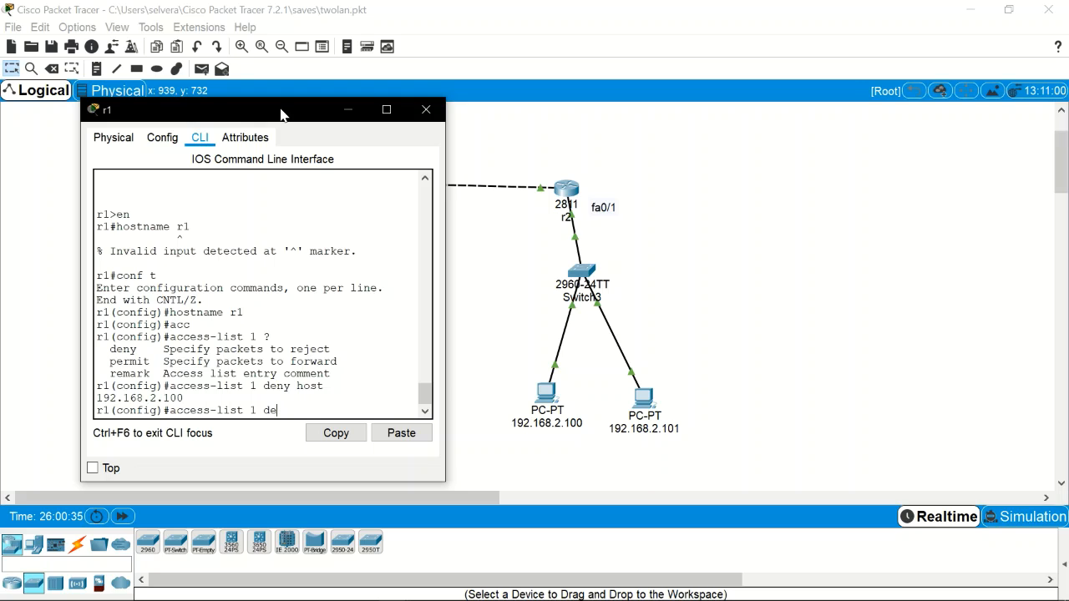
{"action": "type", "text": "permit"}
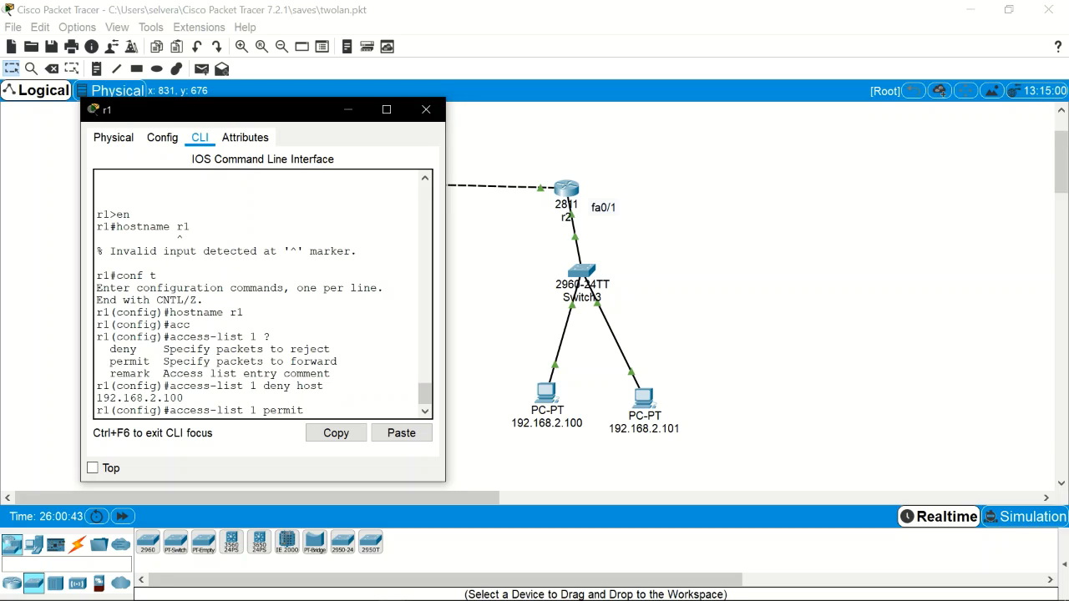
{"action": "type", "text": "any"}
{"action": "key", "text": "Return"}
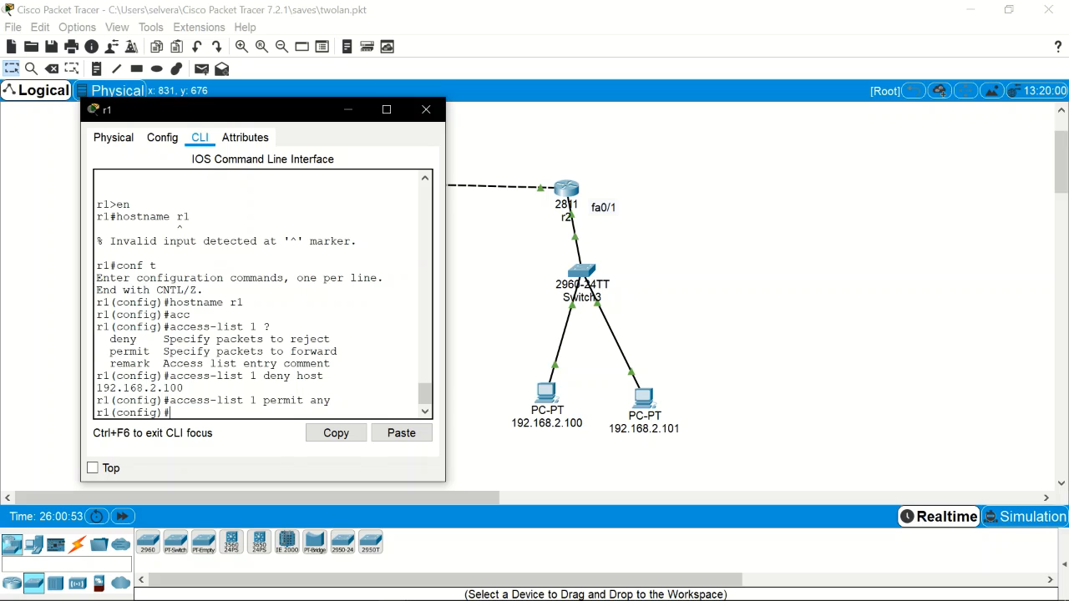
Step: Return to the privileged prompt with Ctrl+Z and type show run
{"action": "key", "text": "ctrl+z"}
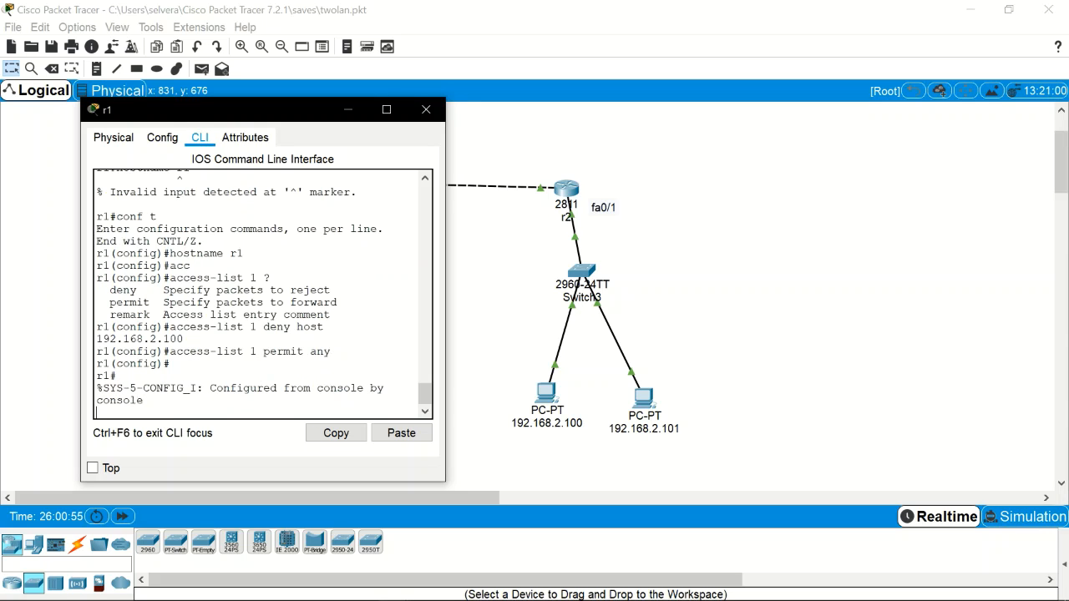
{"action": "key", "text": "Return"}
{"action": "type", "text": "show run"}
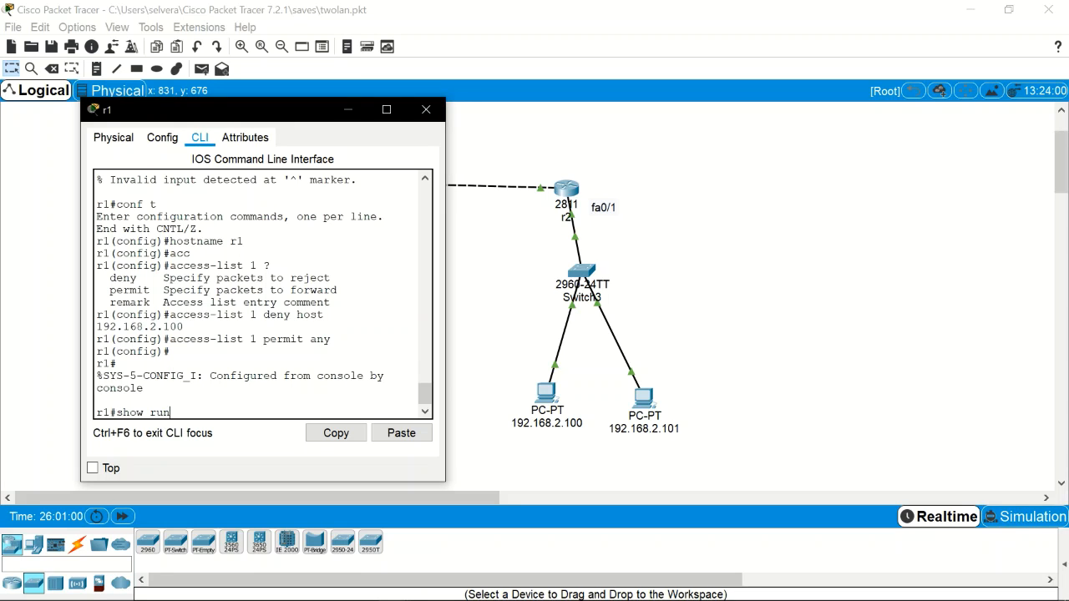
Step: Page through r1's running config to the access-list 1 deny host 192.168.2.100 and permit any lines
{"action": "key", "text": "Return"}
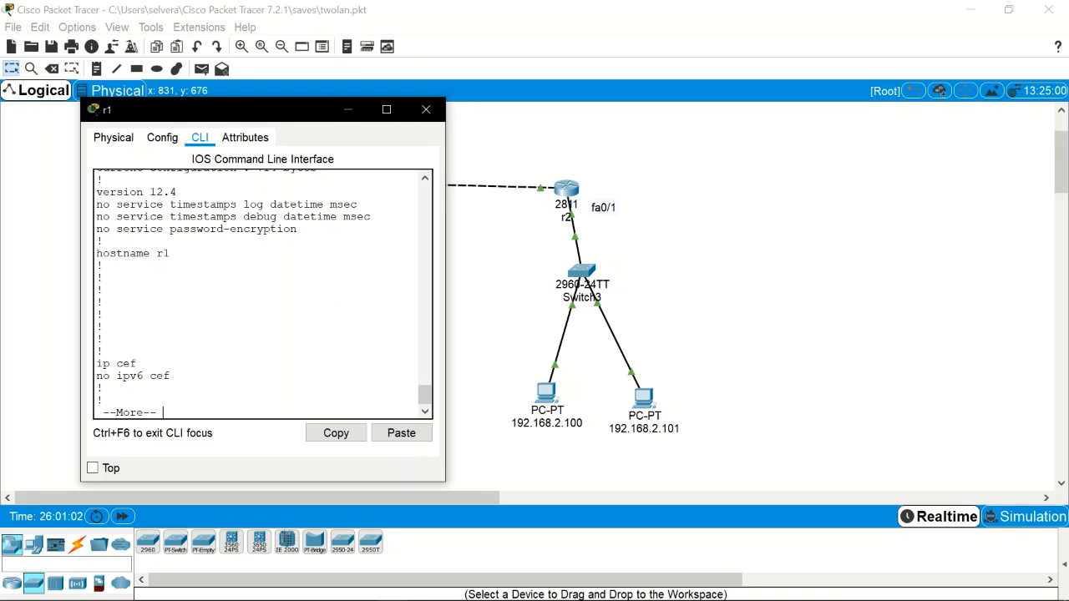
{"action": "key", "text": "space"}
{"action": "key", "text": "space"}
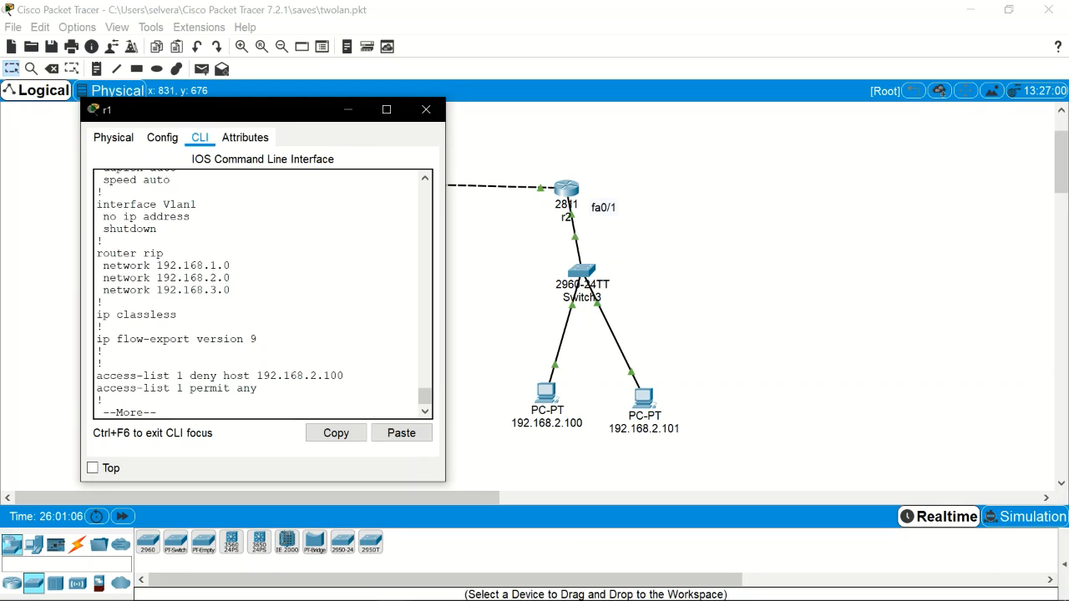
{"action": "left_click_drag", "start_coordinate": [423, 395], "coordinate": [424, 392]}
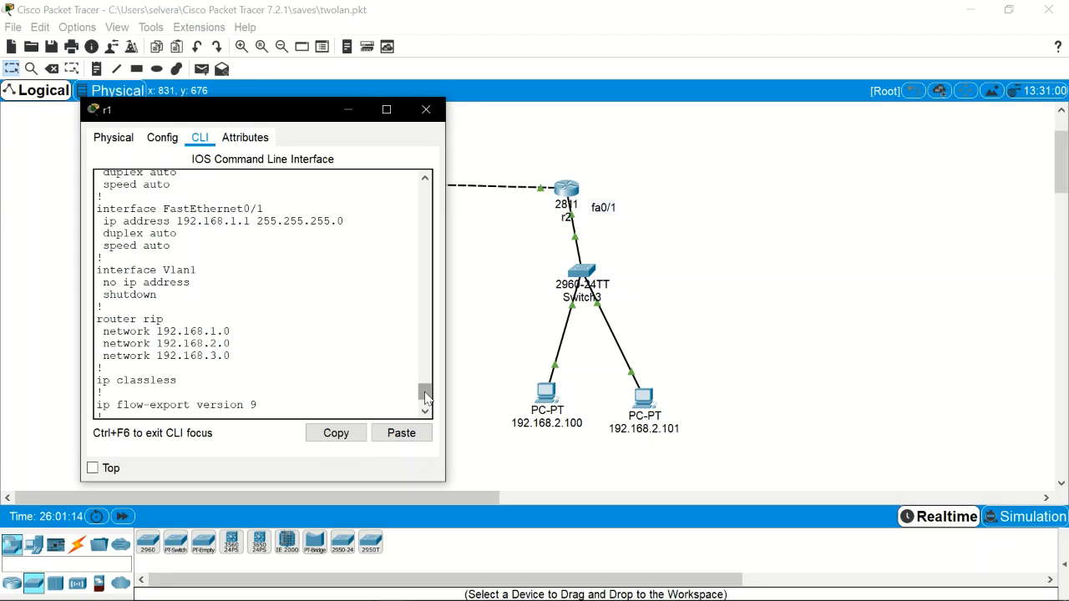
{"action": "left_click_drag", "start_coordinate": [425, 393], "coordinate": [425, 400]}
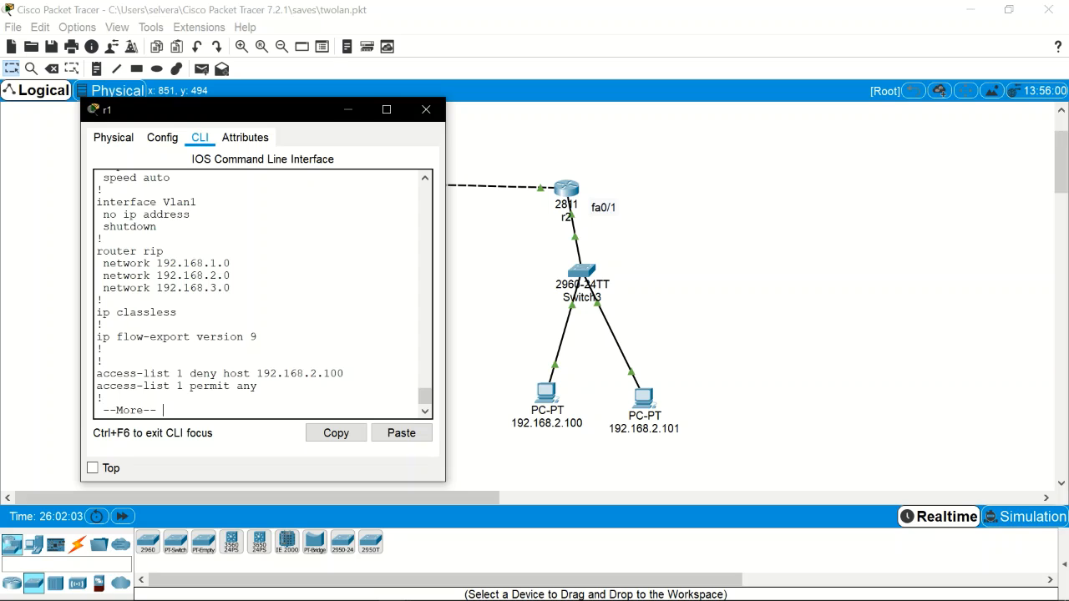
Step: Page r1's running config to the end, past access-list 1 permit any, and type conf t
{"action": "key", "text": "Return"}
{"action": "key", "text": "Return"}
{"action": "key", "text": "space"}
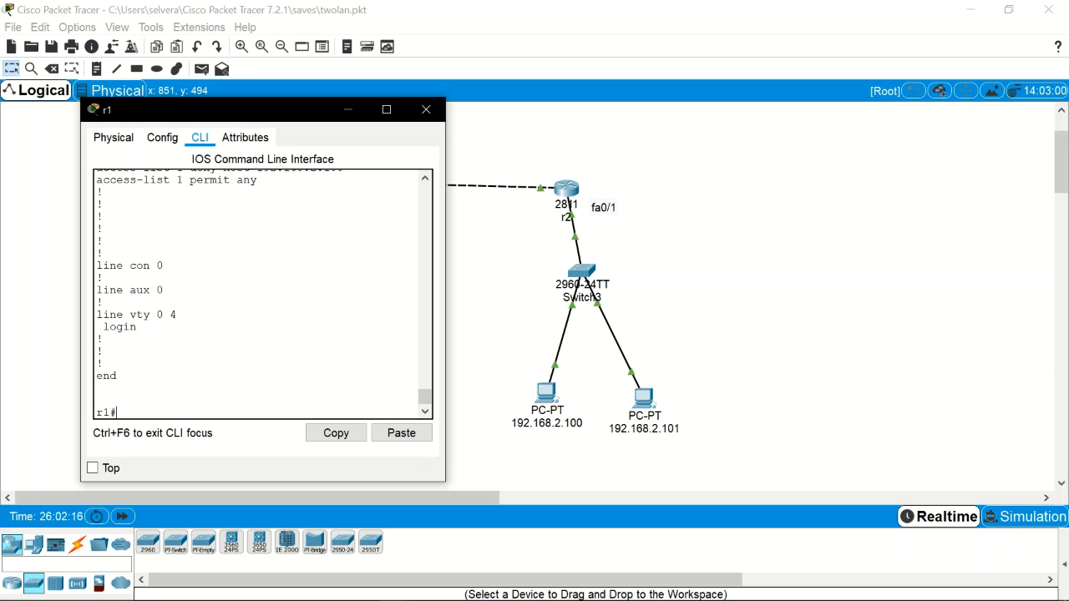
{"action": "type", "text": "conf t"}
Step: Apply ip access-group 1 out on r1's fa0/1 interface and exit configuration mode
{"action": "key", "text": "Return"}
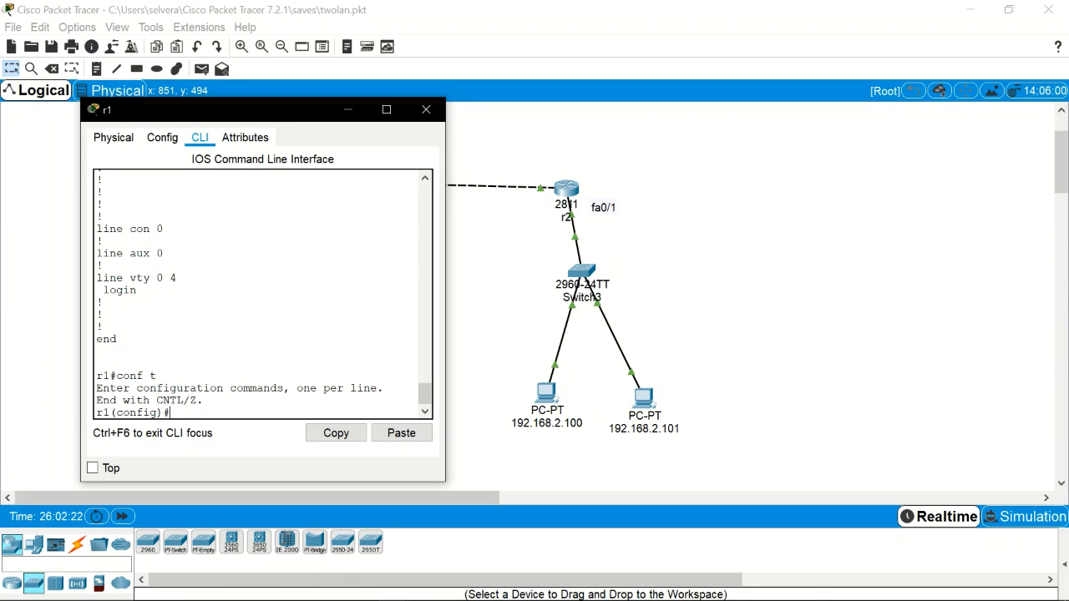
{"action": "type", "text": "int fa0/1"}
{"action": "key", "text": "Return"}
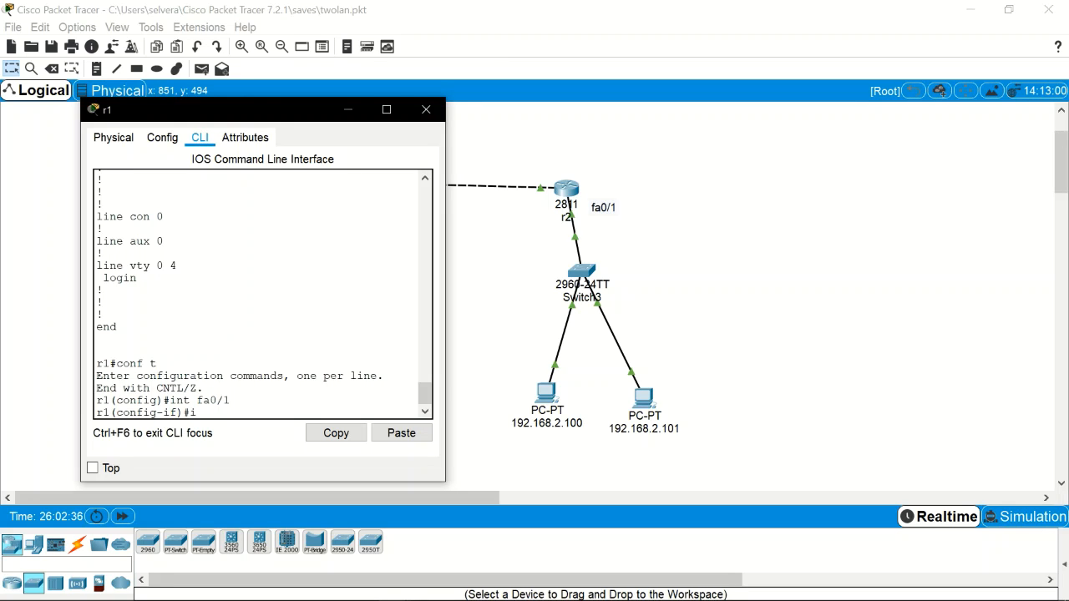
{"action": "type", "text": "p acc"}
{"action": "key", "text": "Tab"}
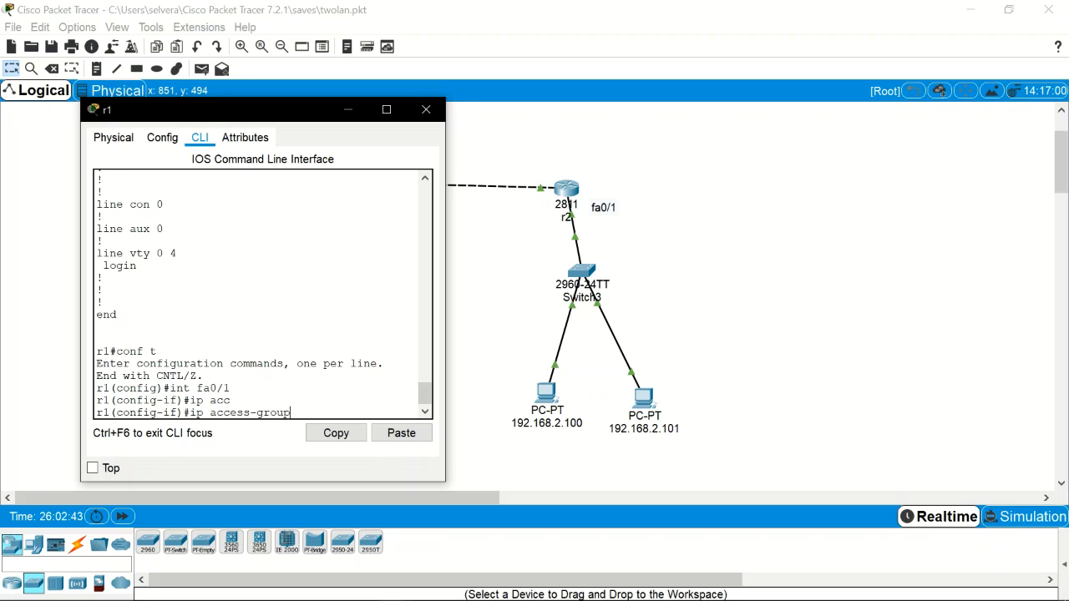
{"action": "key", "text": "BackSpace"}
{"action": "key", "text": "BackSpace"}
{"action": "key", "text": "BackSpace"}
{"action": "key", "text": "BackSpace"}
{"action": "key", "text": "BackSpace"}
{"action": "key", "text": "BackSpace"}
{"action": "key", "text": "BackSpace"}
{"action": "key", "text": "BackSpace"}
{"action": "key", "text": "BackSpace"}
{"action": "key", "text": "Tab"}
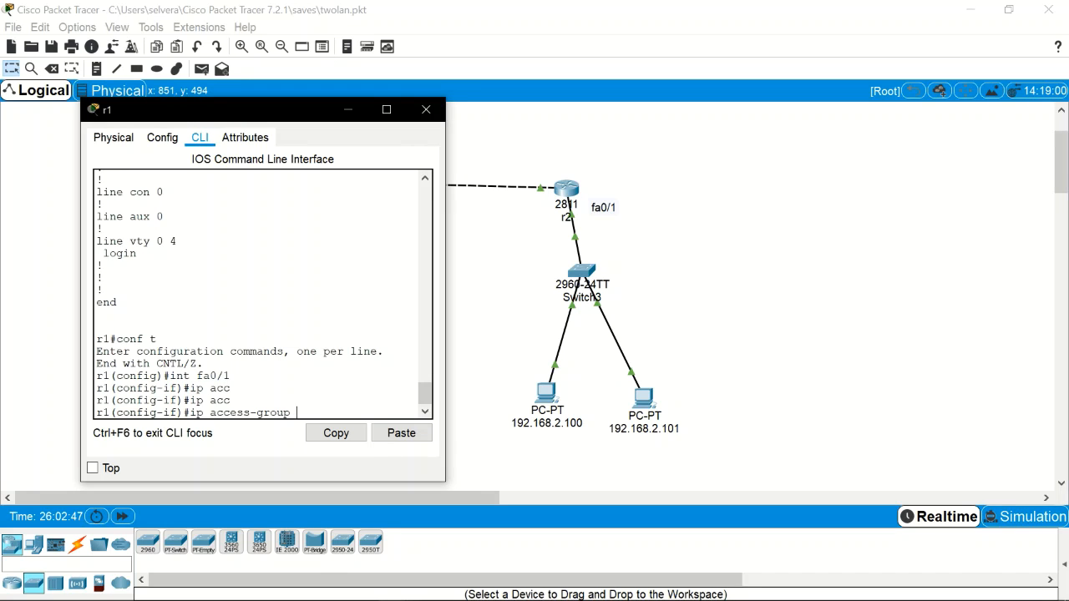
{"action": "type", "text": "1 out"}
{"action": "key", "text": "Return"}
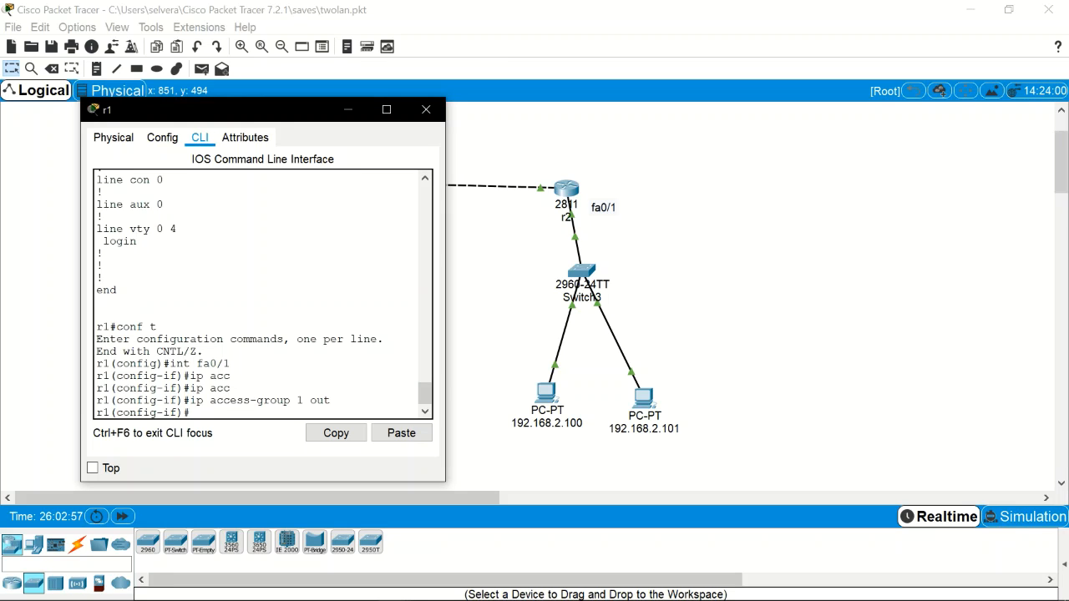
{"action": "key", "text": "ctrl+z"}
Step: Run show run on r1 and find ip access-group 1 out under FastEthernet0/1
{"action": "key", "text": "Return"}
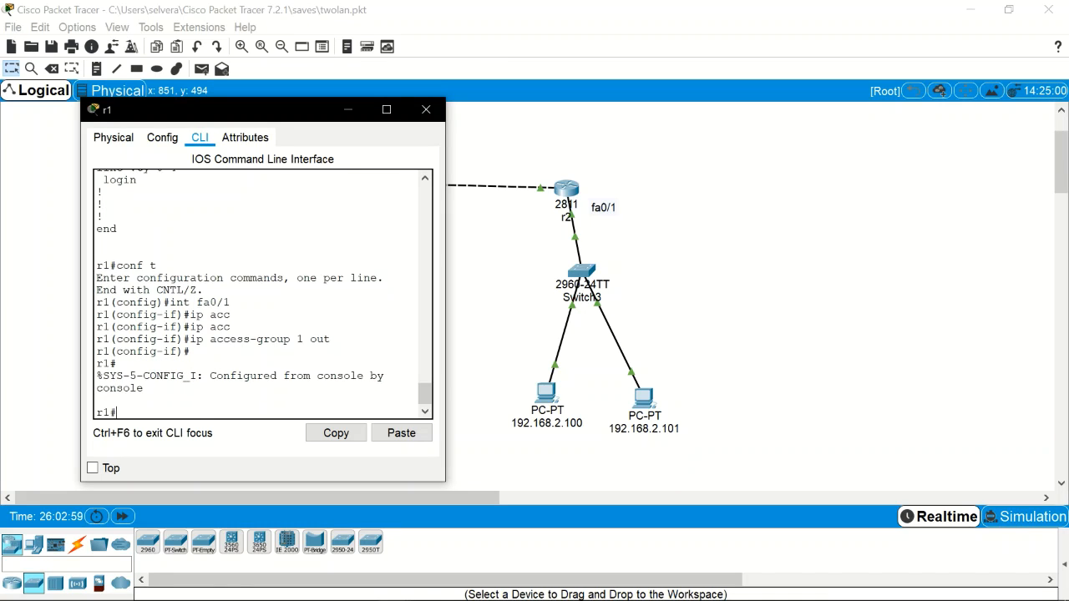
{"action": "type", "text": "show run"}
{"action": "key", "text": "Return"}
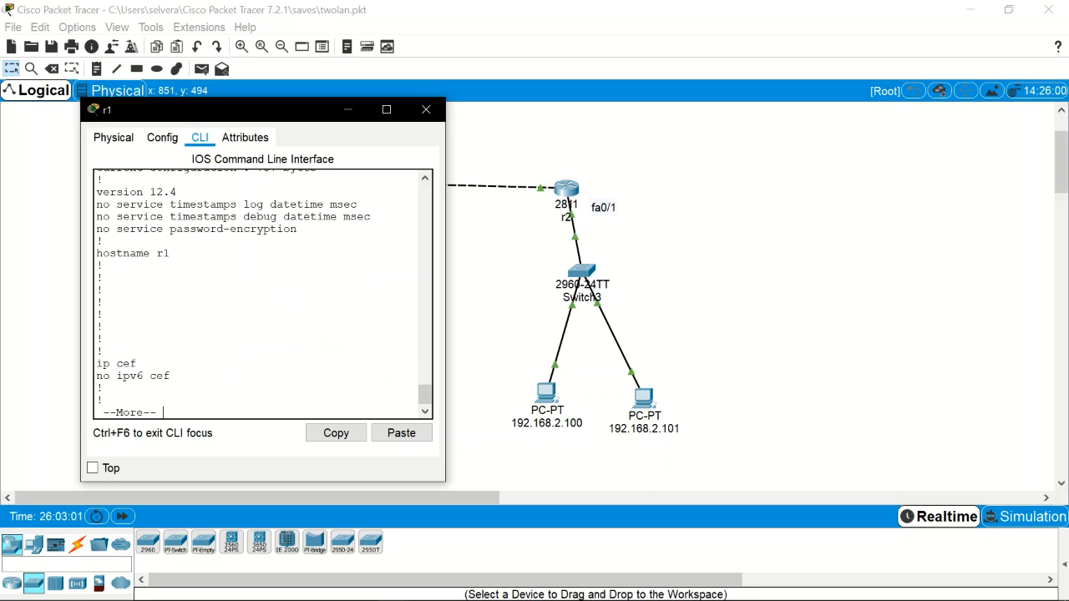
{"action": "key", "text": "space"}
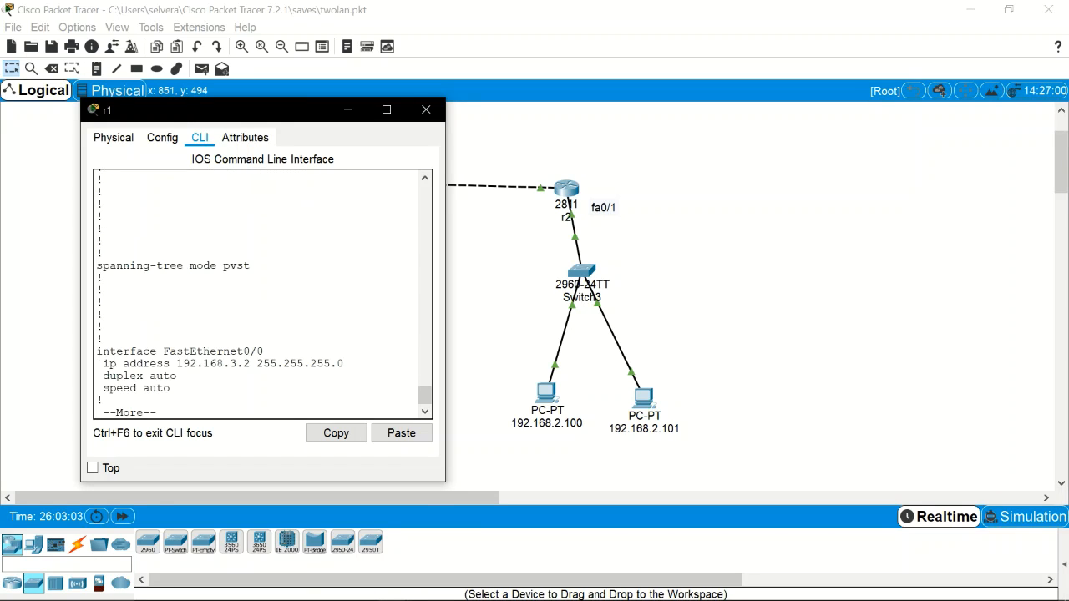
{"action": "key", "text": "space"}
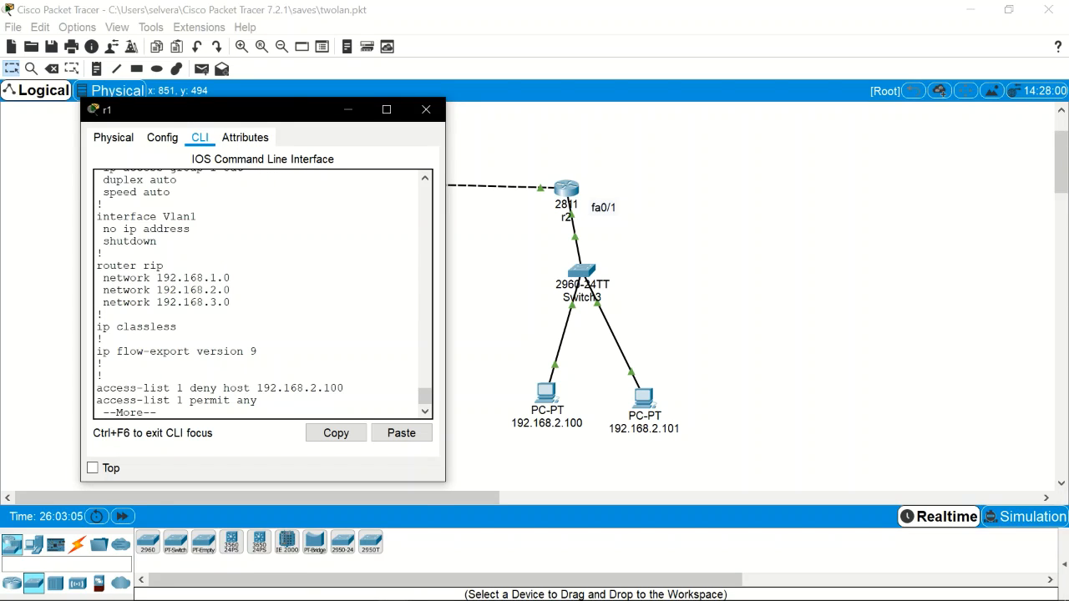
{"action": "left_click", "coordinate": [424, 178]}
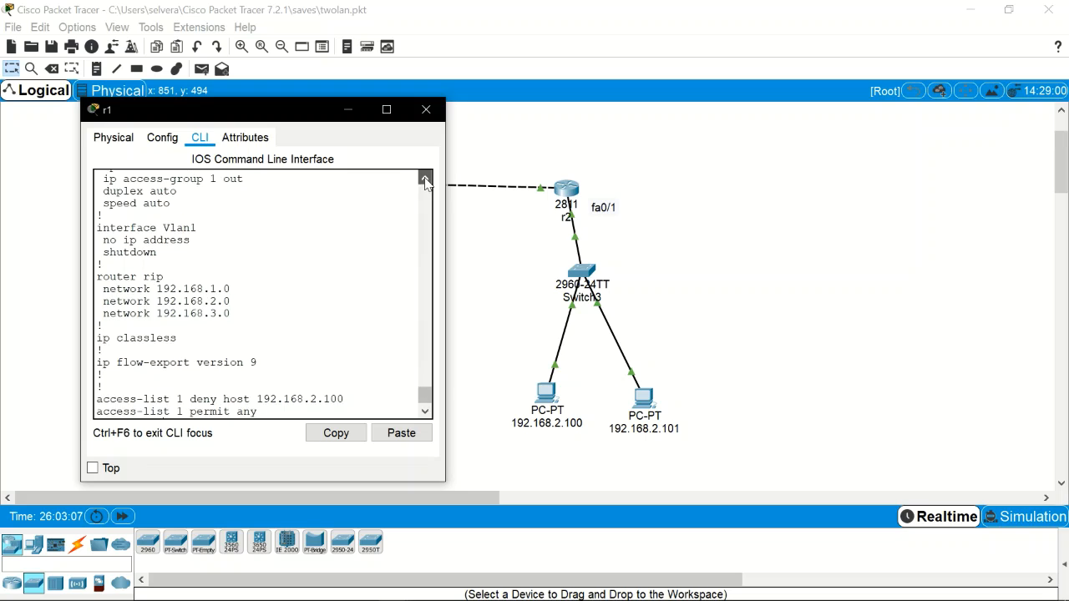
{"action": "left_click", "coordinate": [425, 178]}
{"action": "left_click", "coordinate": [424, 179]}
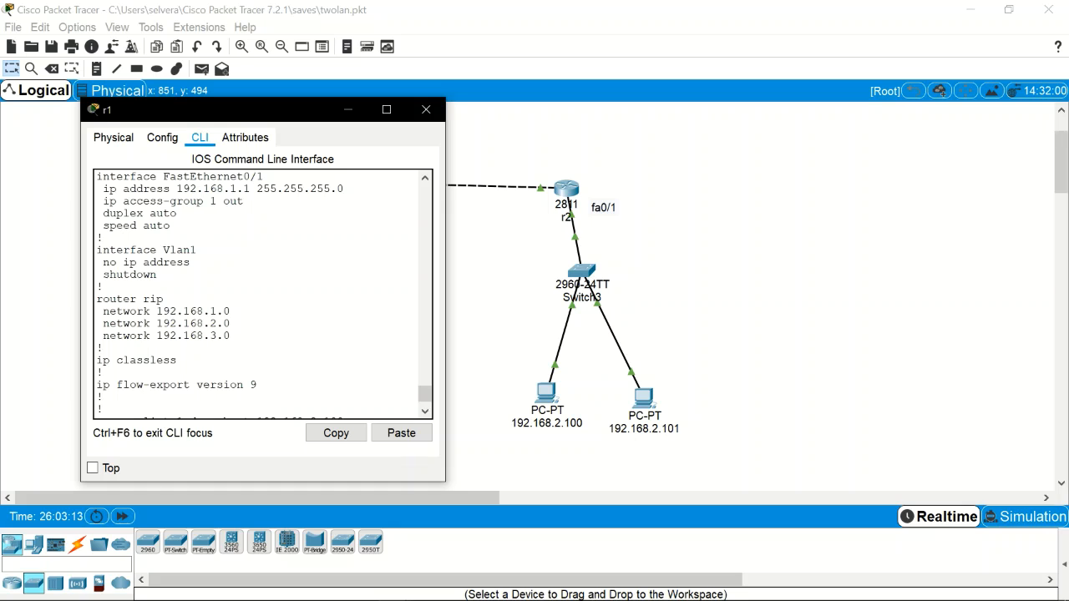
Step: Page to the end of the listing and log out of r1's console with exit
{"action": "key", "text": "space"}
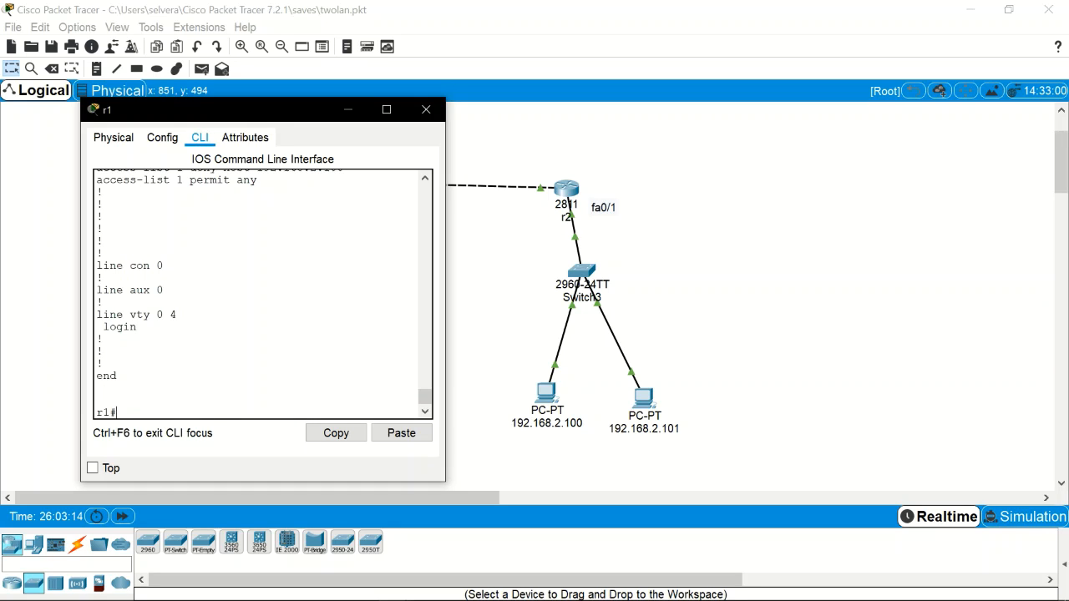
{"action": "type", "text": "exit"}
{"action": "key", "text": "Return"}
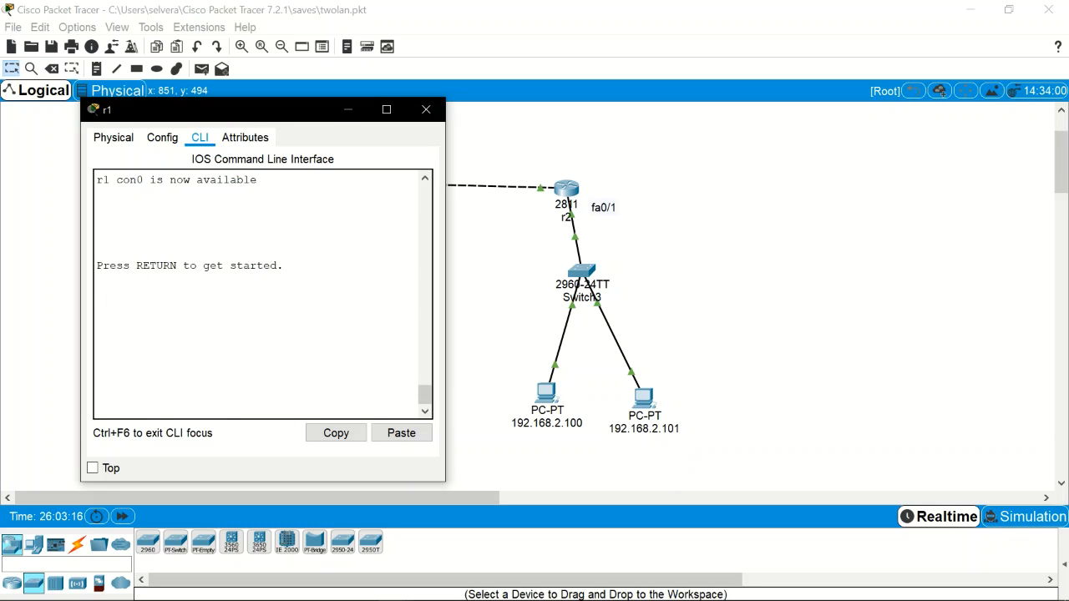
Step: Reopen router r1's window and enter privileged mode with en
{"action": "left_click", "coordinate": [426, 110]}
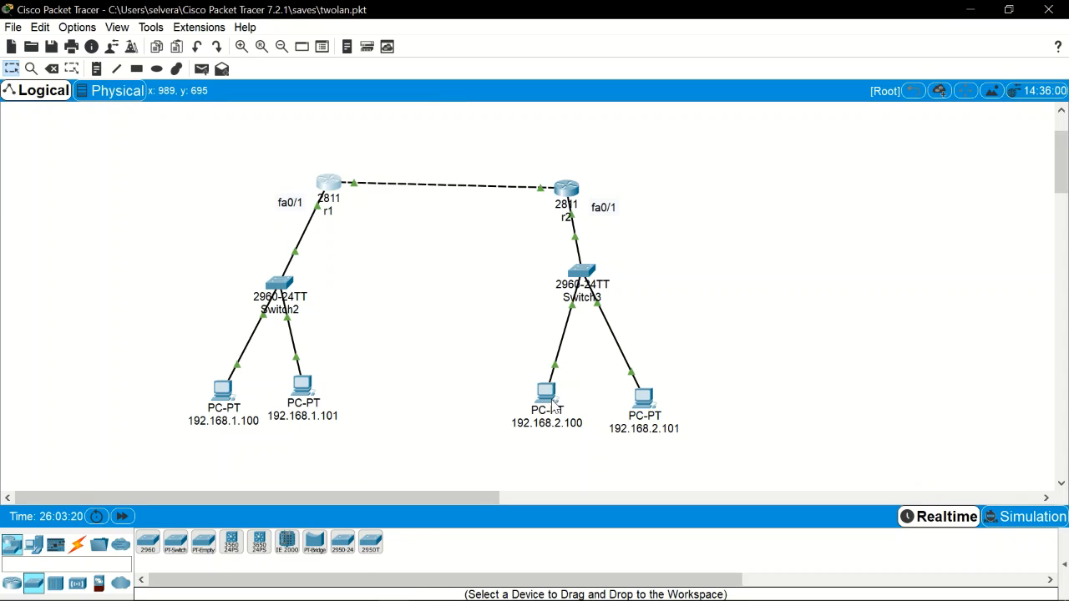
{"action": "mouse_move", "coordinate": [551, 405]}
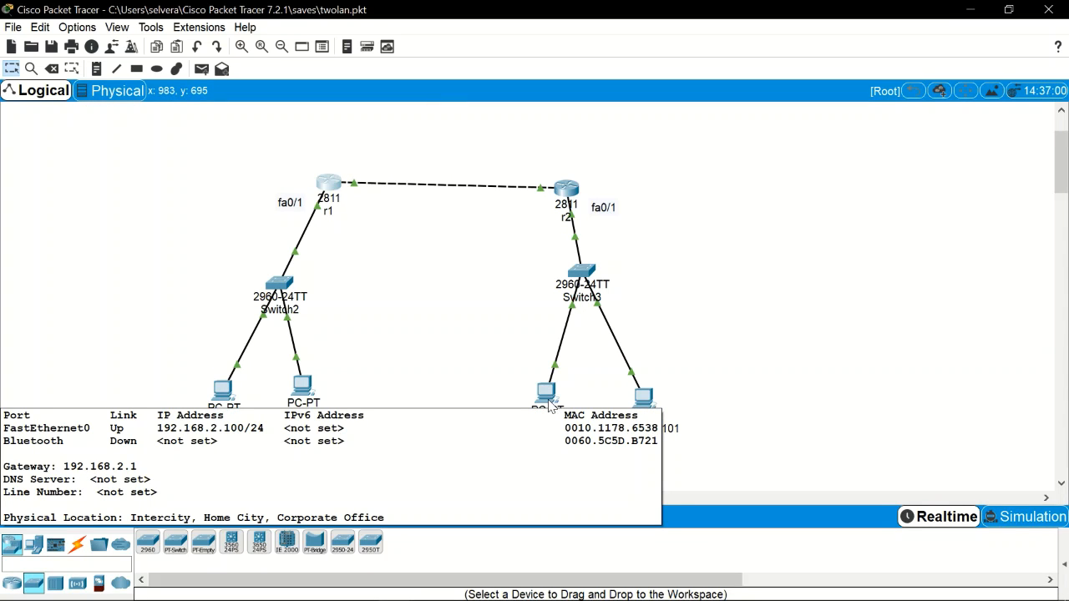
{"action": "left_click", "coordinate": [335, 187]}
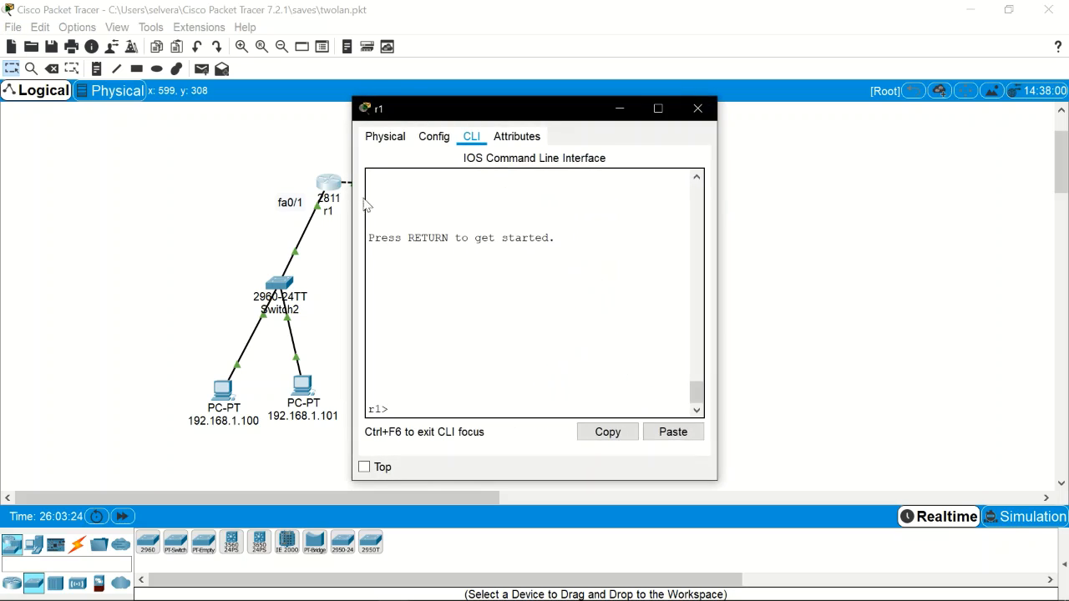
{"action": "key", "text": "Return"}
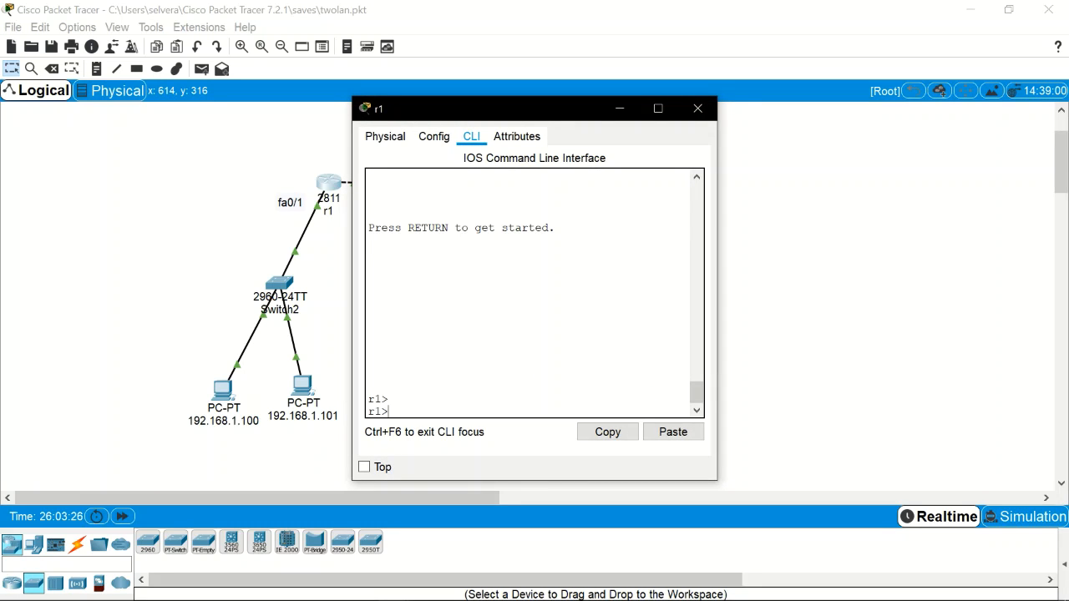
{"action": "type", "text": "en"}
{"action": "key", "text": "Return"}
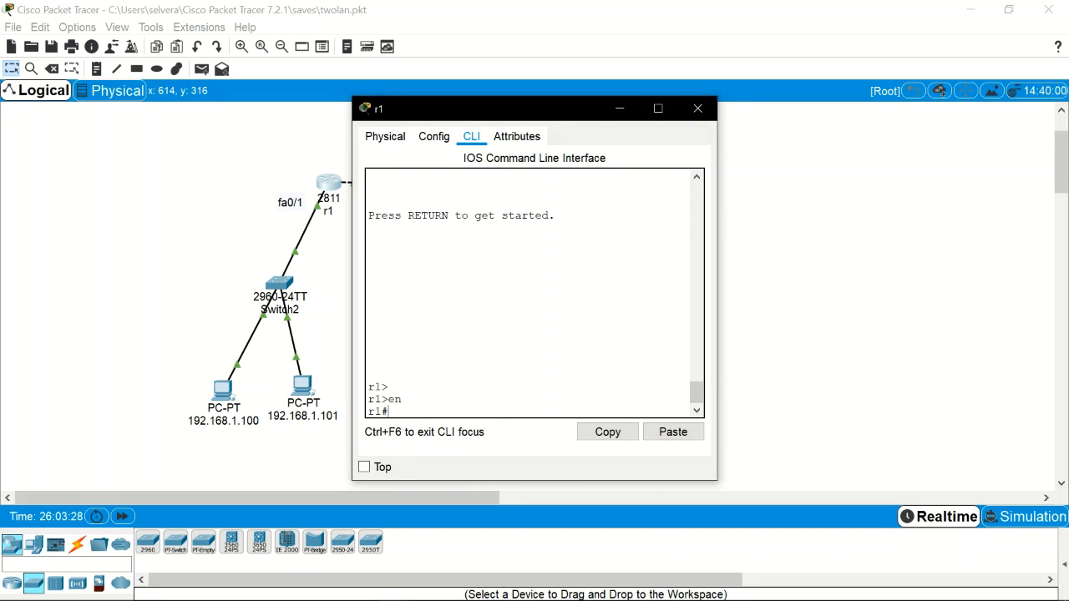
Step: Try show run from global config mode, then return to the privileged prompt
{"action": "type", "text": "conf t"}
{"action": "key", "text": "Return"}
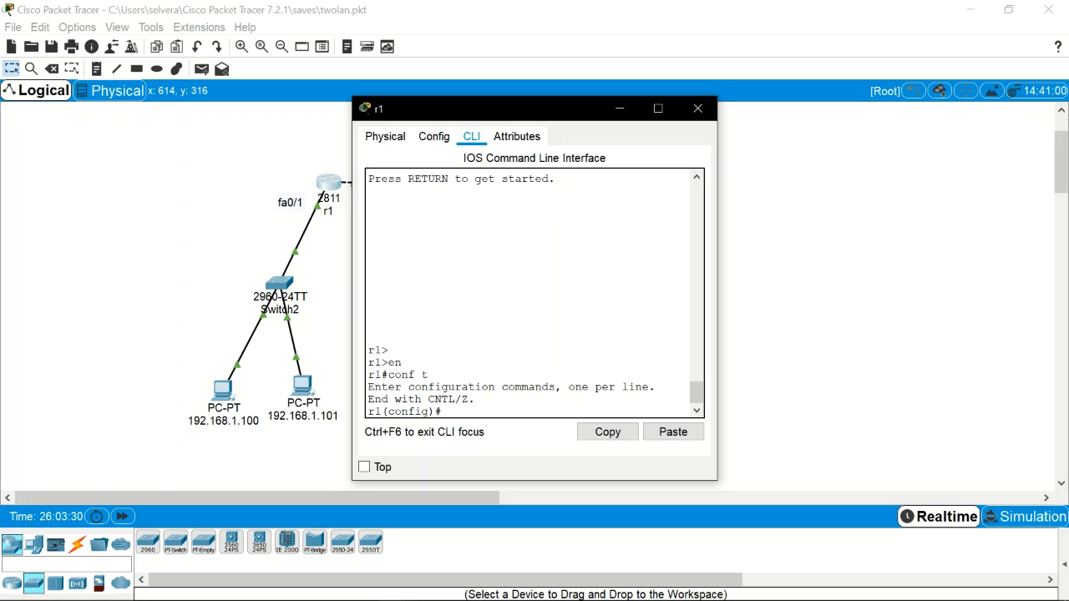
{"action": "type", "text": "show run"}
{"action": "key", "text": "Return"}
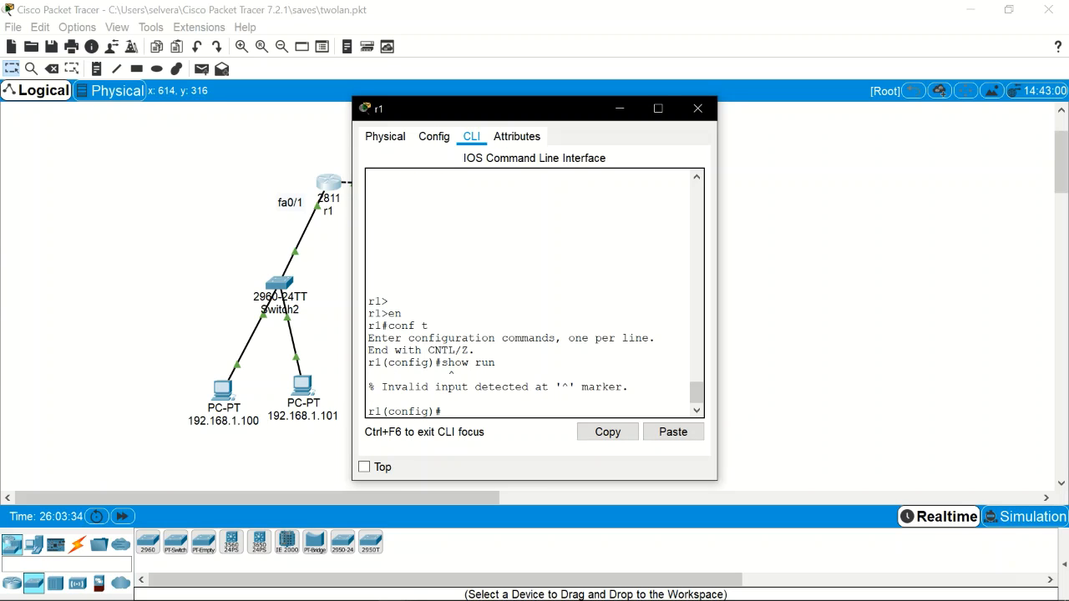
{"action": "key", "text": "ctrl+z"}
{"action": "key", "text": "Return"}
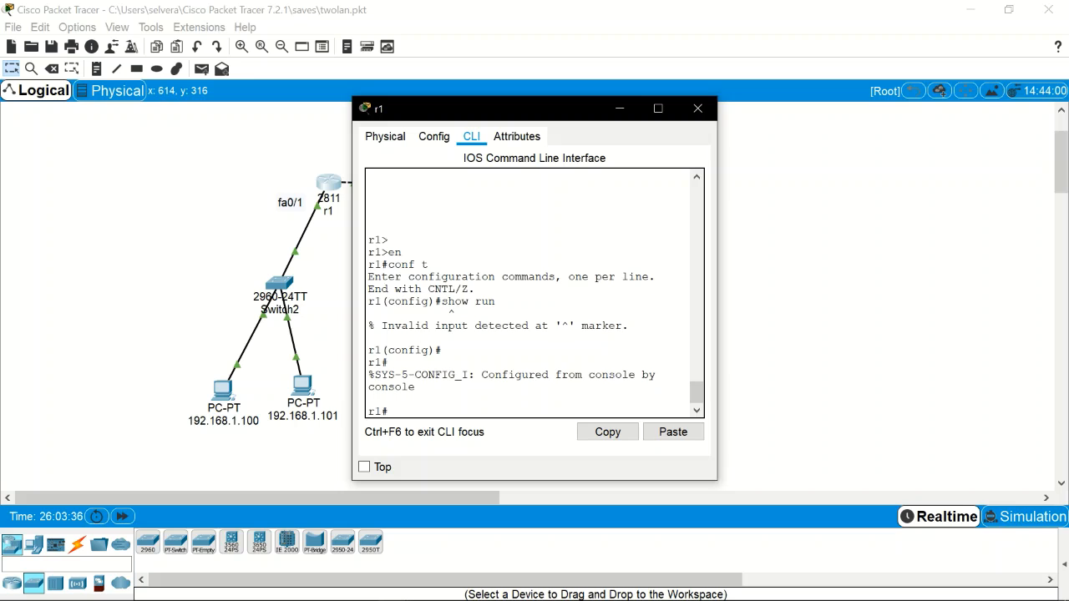
Step: Run show run and page to access-list 1's entries, then stop the listing
{"action": "type", "text": "conf t"}
{"action": "key", "text": "BackSpace"}
{"action": "key", "text": "BackSpace"}
{"action": "key", "text": "BackSpace"}
{"action": "key", "text": "BackSpace"}
{"action": "key", "text": "BackSpace"}
{"action": "key", "text": "BackSpace"}
{"action": "type", "text": "show run"}
{"action": "key", "text": "Return"}
{"action": "key", "text": "space"}
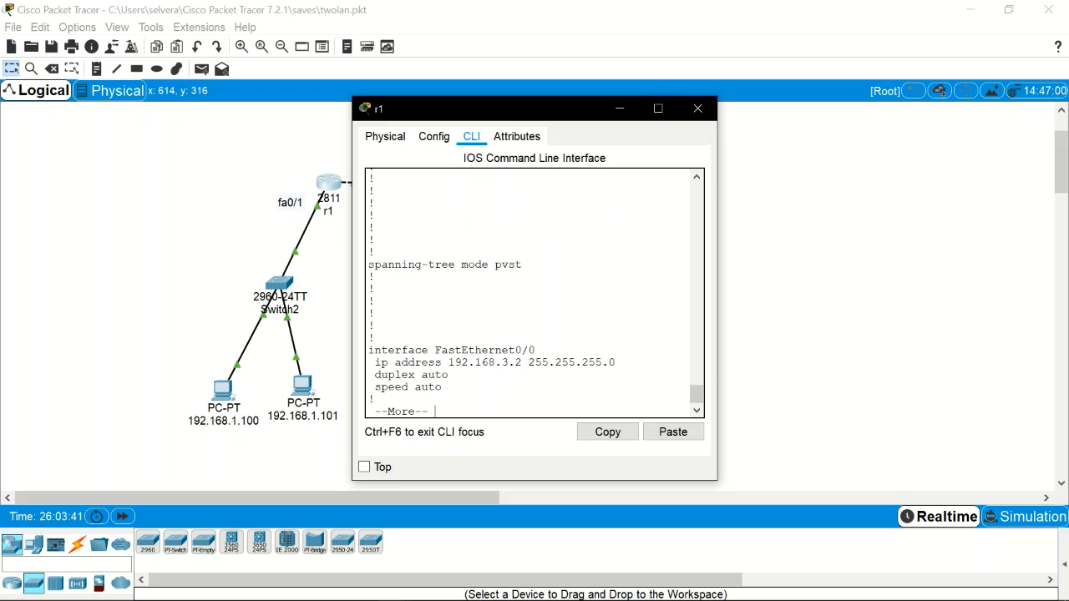
{"action": "key", "text": "space"}
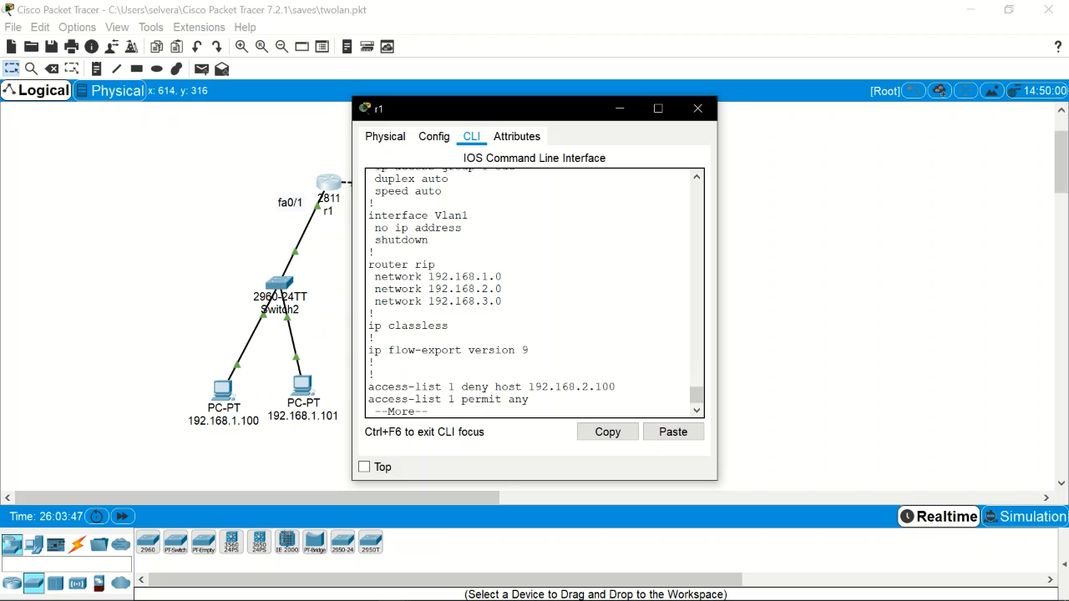
{"action": "key", "text": "ctrl+c"}
Step: Log out of r1's console and close its window
{"action": "type", "text": "e"}
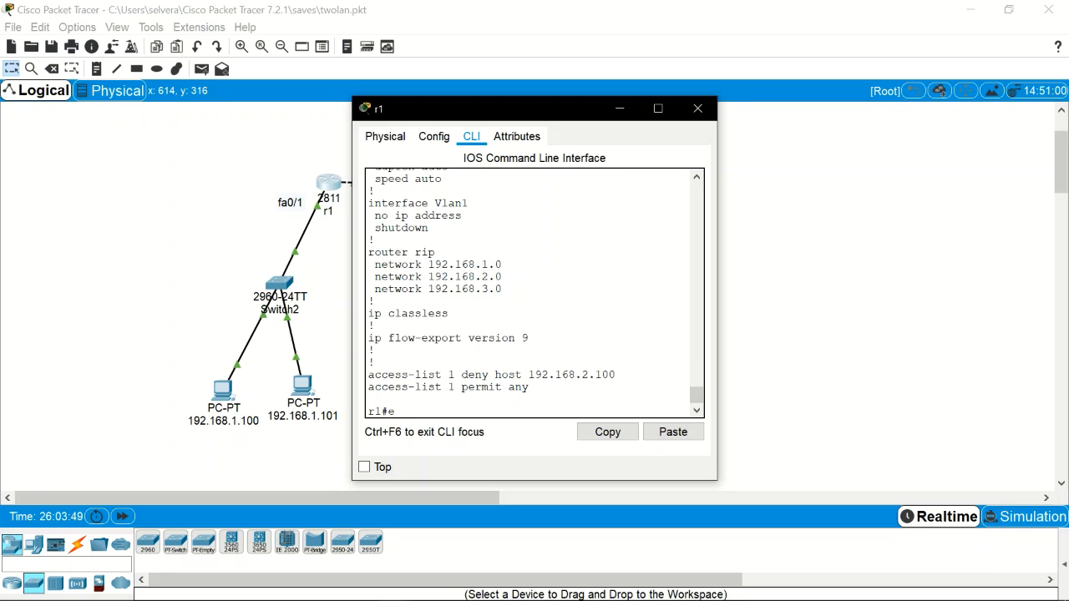
{"action": "type", "text": "xit"}
{"action": "key", "text": "Return"}
{"action": "key", "text": "Return"}
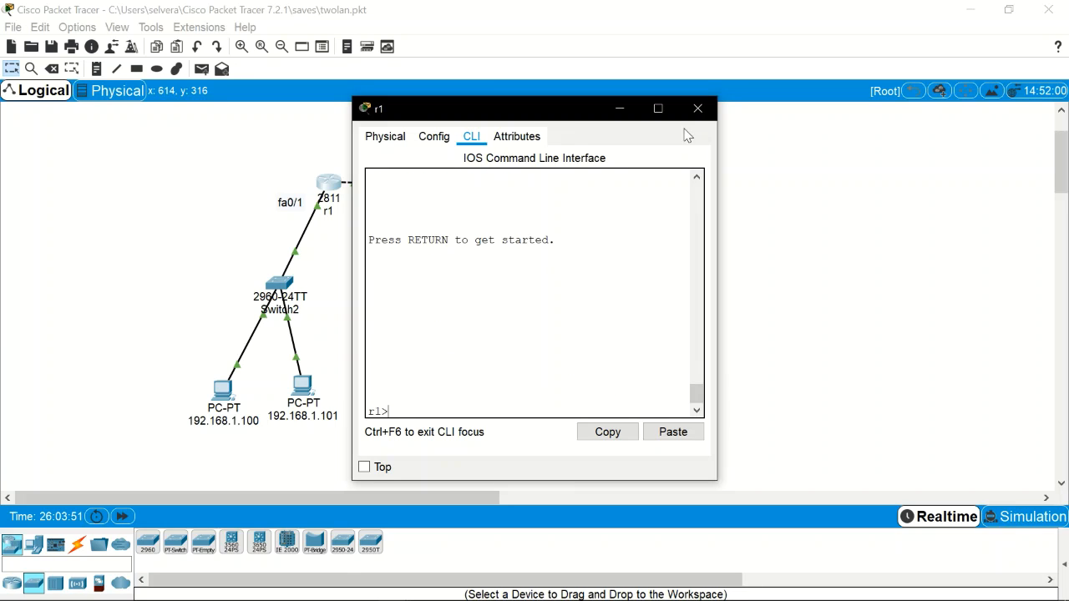
{"action": "left_click", "coordinate": [697, 107]}
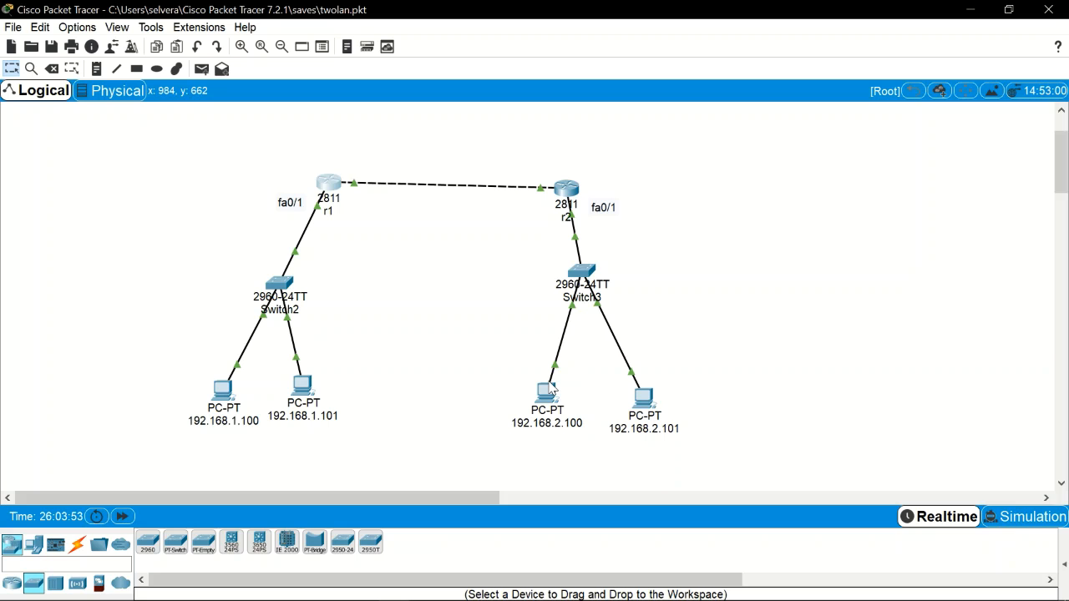
Step: Ping 192.168.1.100 again from PC 192.168.2.100, confirming it is blocked, and close the window
{"action": "left_click", "coordinate": [551, 390]}
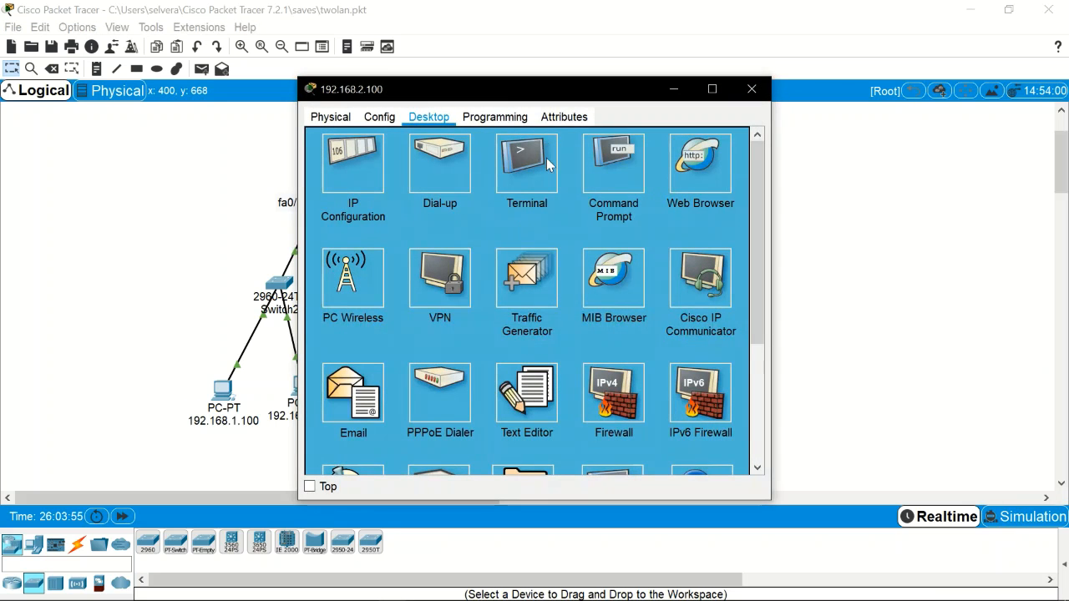
{"action": "left_click", "coordinate": [628, 171]}
{"action": "key", "text": "Up"}
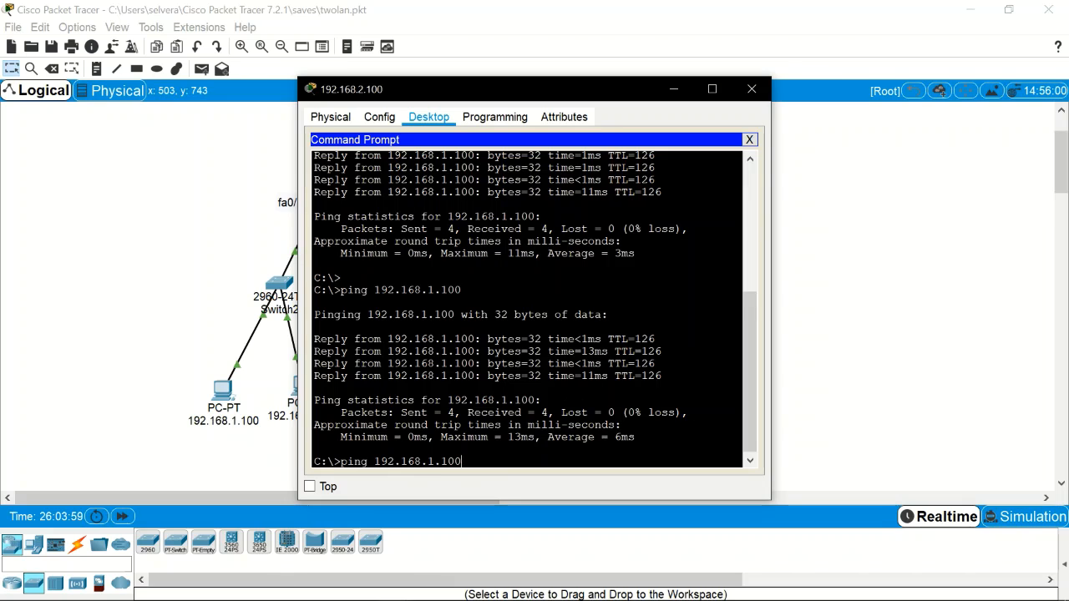
{"action": "key", "text": "Return"}
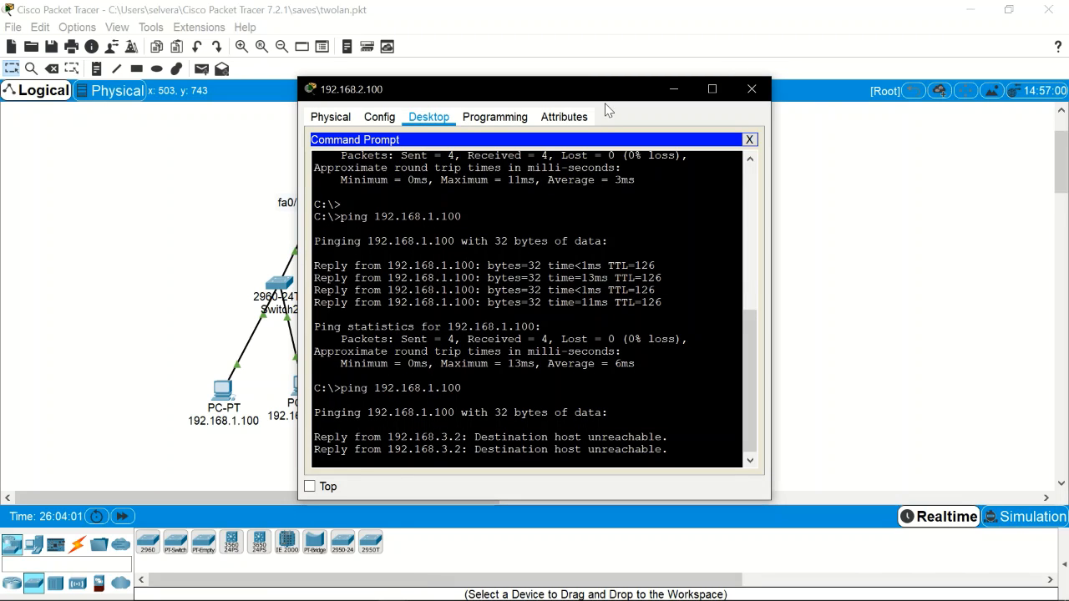
{"action": "left_click_drag", "start_coordinate": [609, 96], "coordinate": [678, 53]}
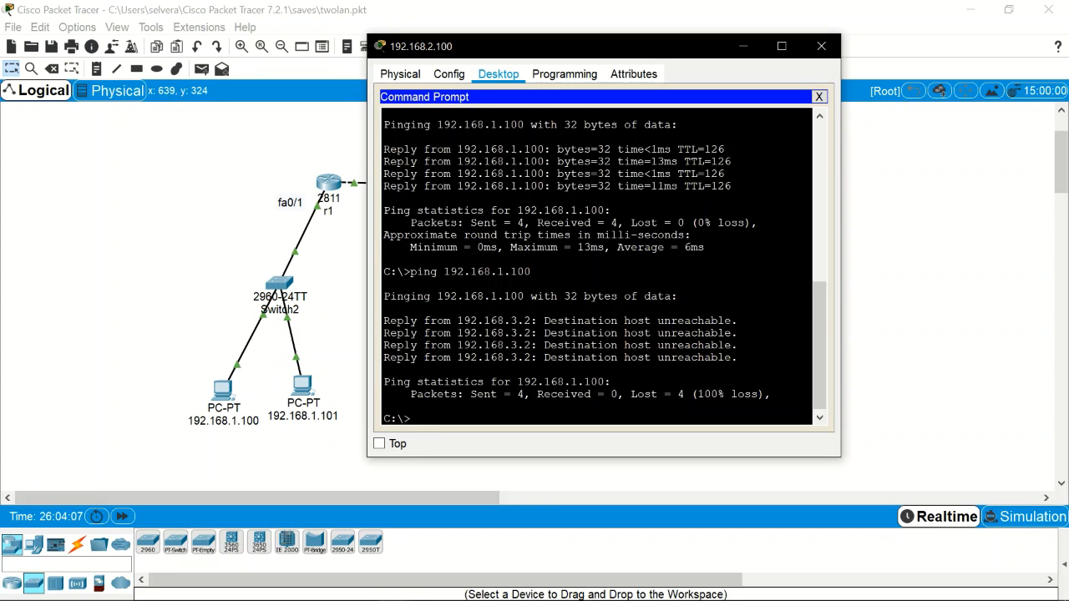
{"action": "left_click", "coordinate": [820, 46]}
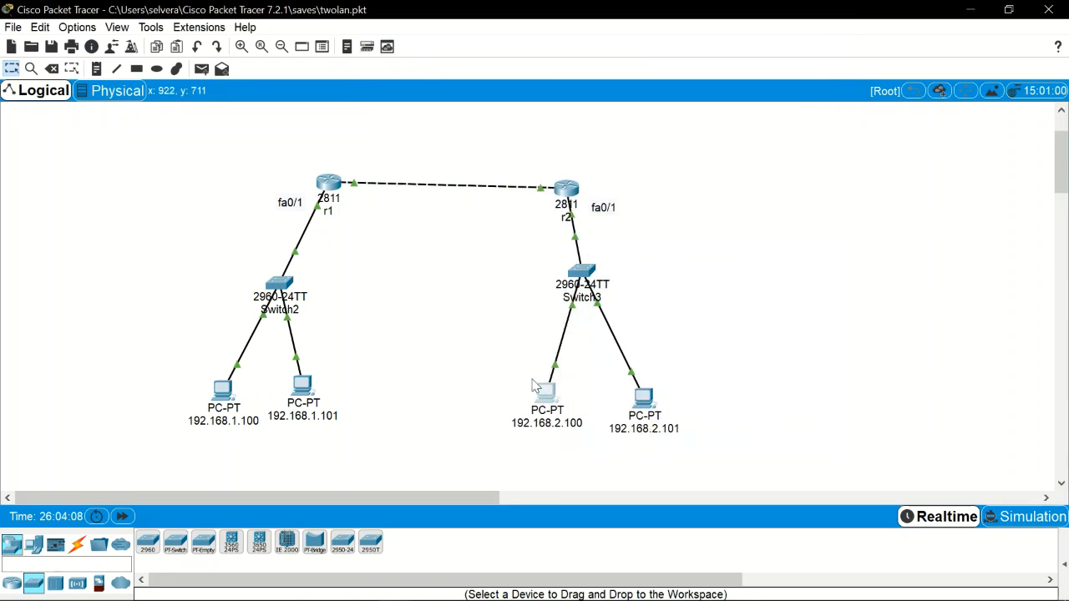
Step: Ping 192.168.1.100 successfully from PC 192.168.2.101 and close its window
{"action": "left_click", "coordinate": [645, 399]}
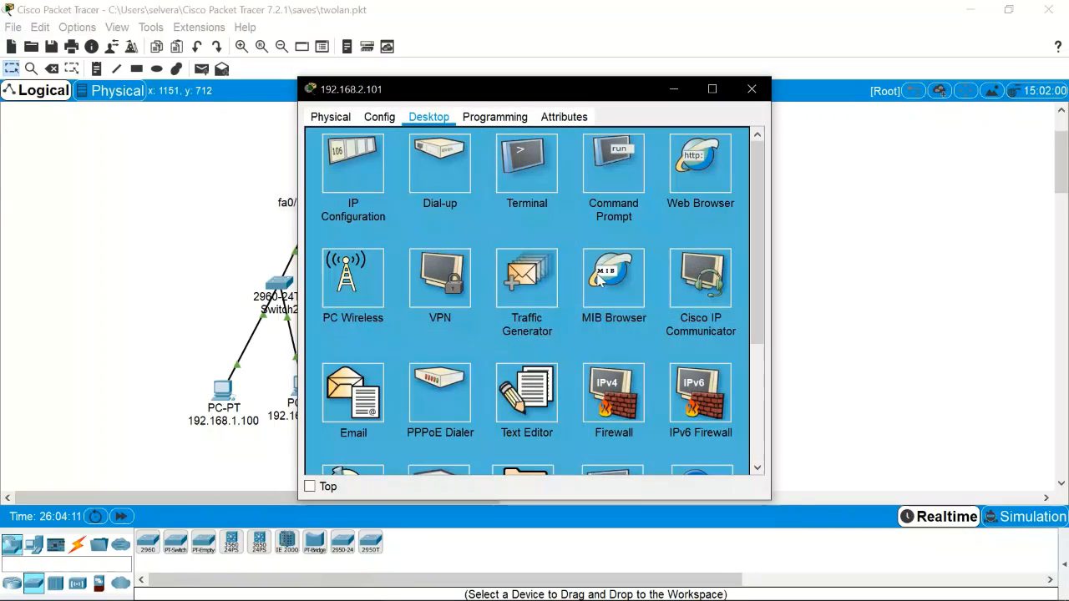
{"action": "left_click", "coordinate": [613, 163]}
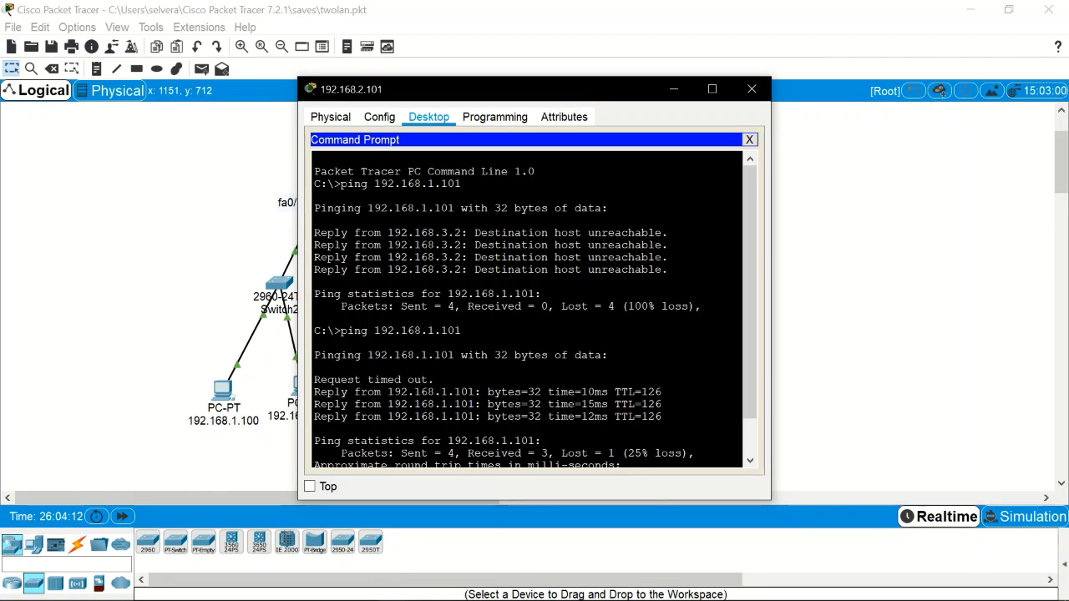
{"action": "key", "text": "Up"}
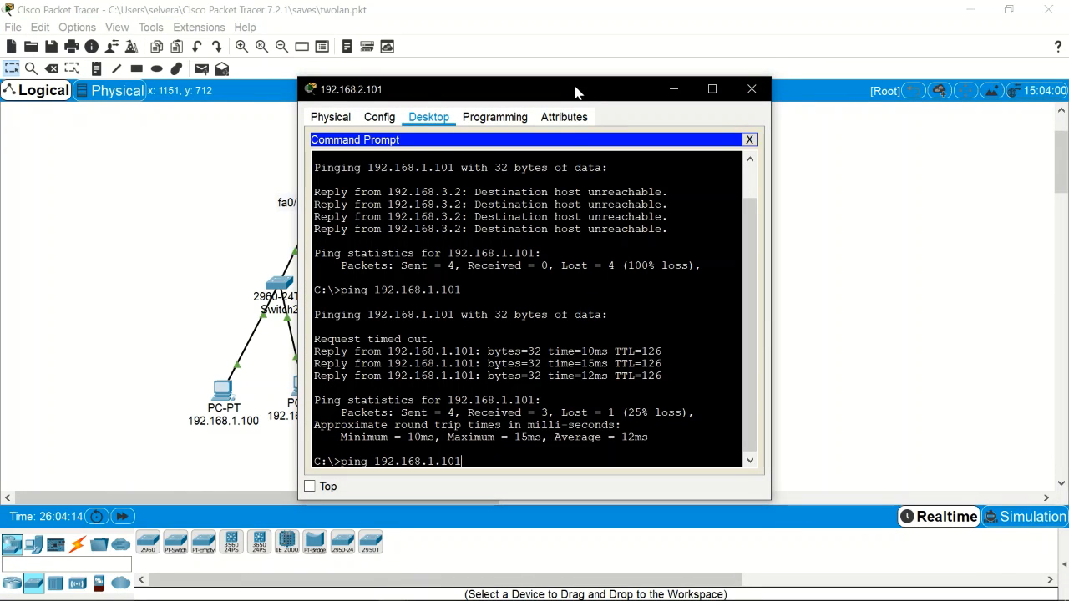
{"action": "left_click_drag", "start_coordinate": [582, 88], "coordinate": [675, 59]}
{"action": "key", "text": "BackSpace"}
{"action": "type", "text": "0"}
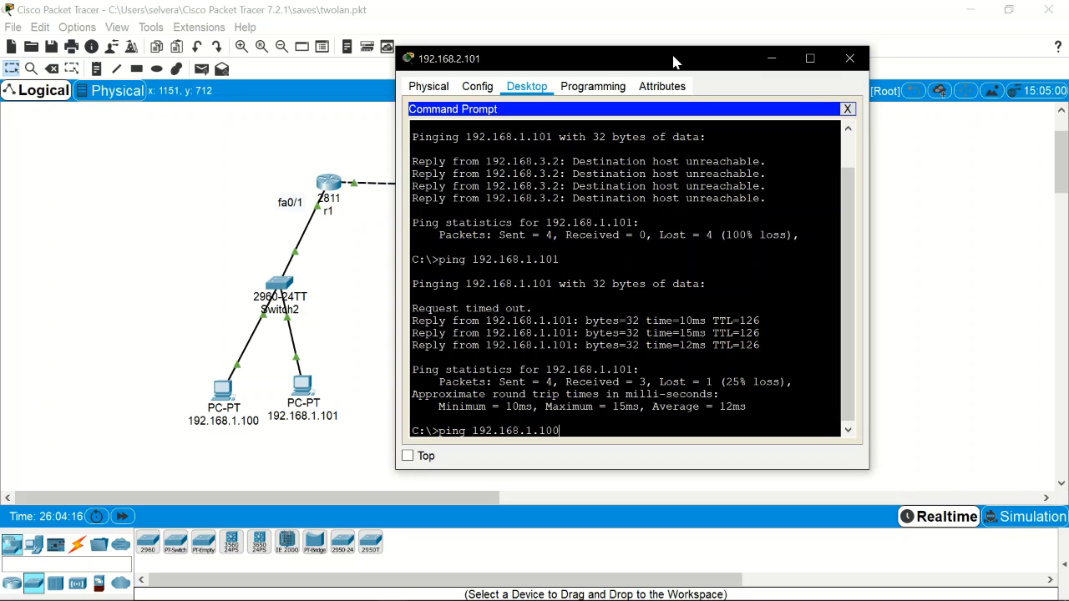
{"action": "key", "text": "Return"}
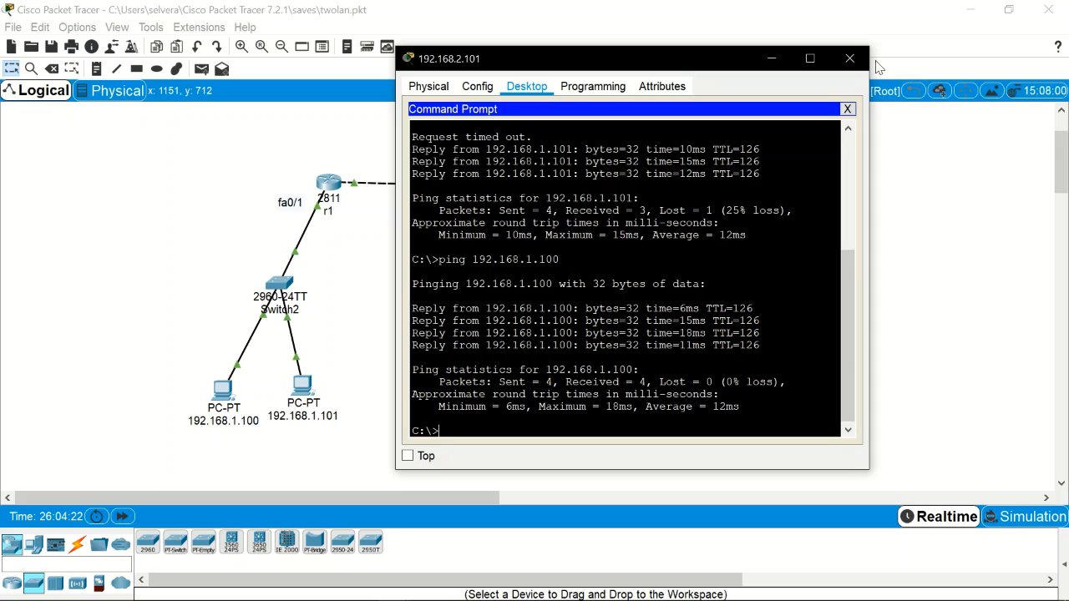
{"action": "left_click", "coordinate": [849, 58]}
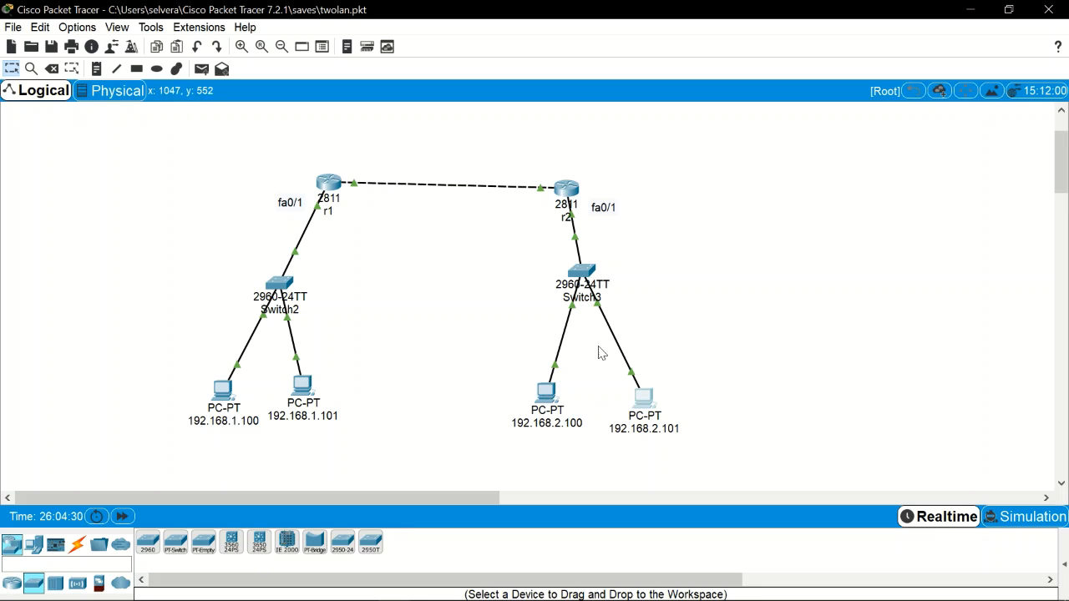
Step: Enter privileged mode on r1 and page show run to access-list 1 deny host 192.168.2.100 and permit any
{"action": "left_click", "coordinate": [328, 184]}
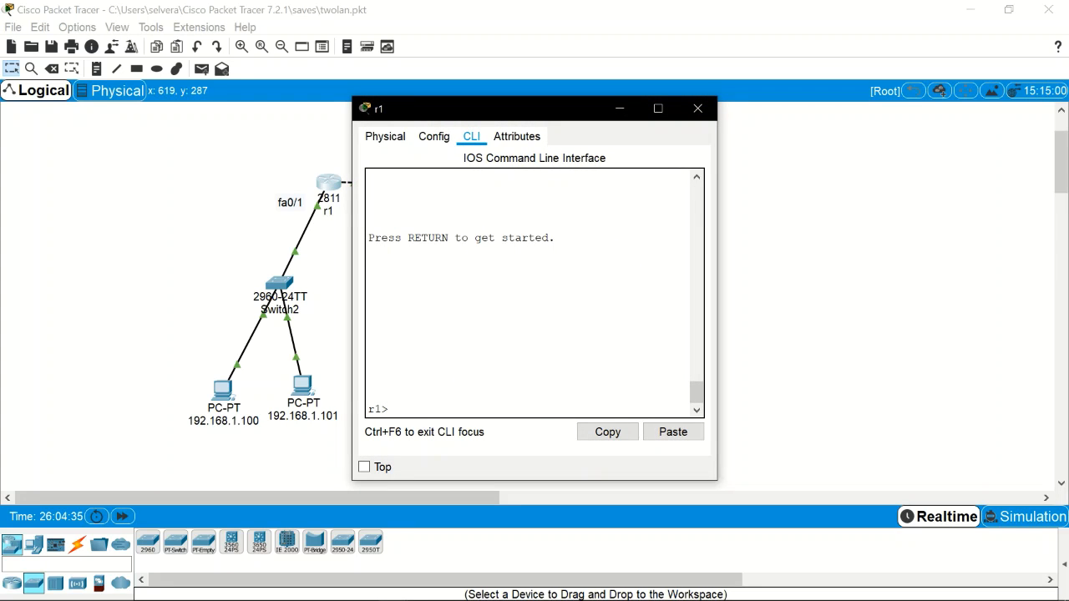
{"action": "type", "text": "en"}
{"action": "key", "text": "Return"}
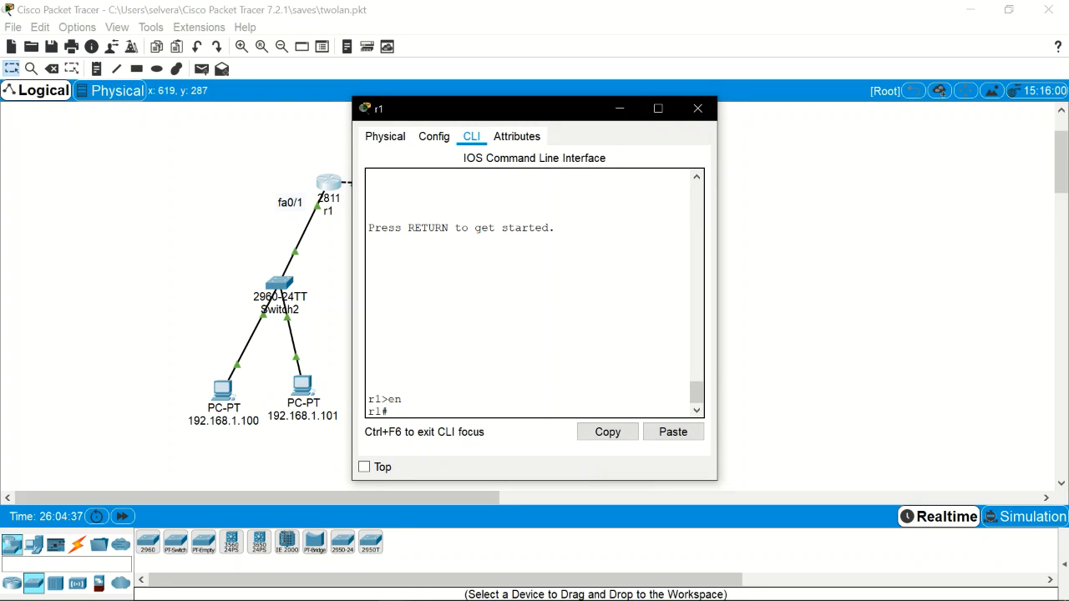
{"action": "type", "text": "show run"}
{"action": "key", "text": "Return"}
{"action": "key", "text": "space"}
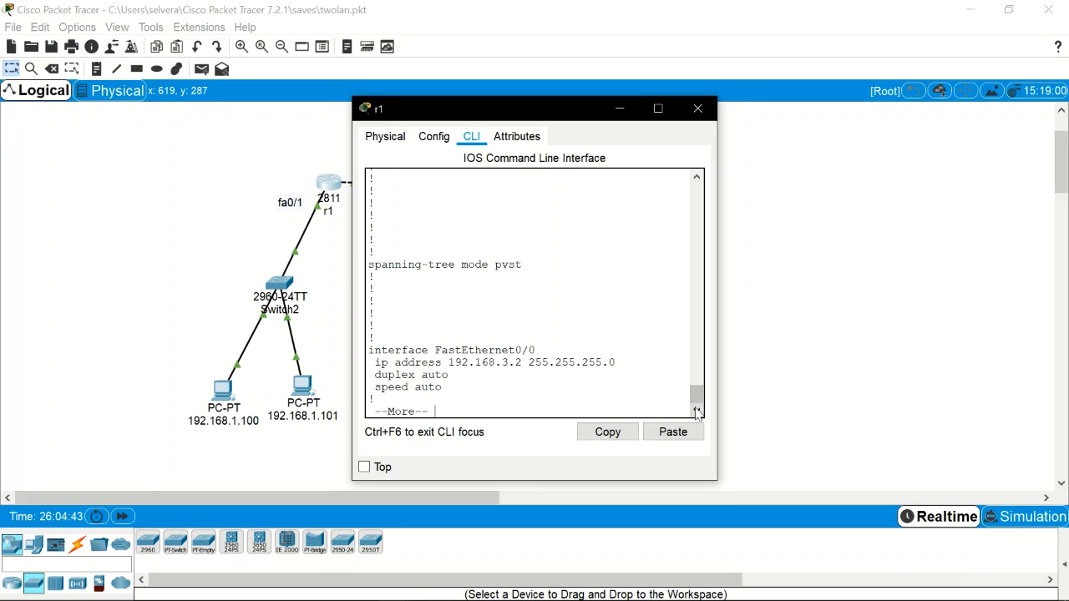
{"action": "scroll", "coordinate": [697, 400], "scroll_direction": "up", "scroll_amount": 3}
{"action": "scroll", "coordinate": [697, 400], "scroll_direction": "down", "scroll_amount": 3}
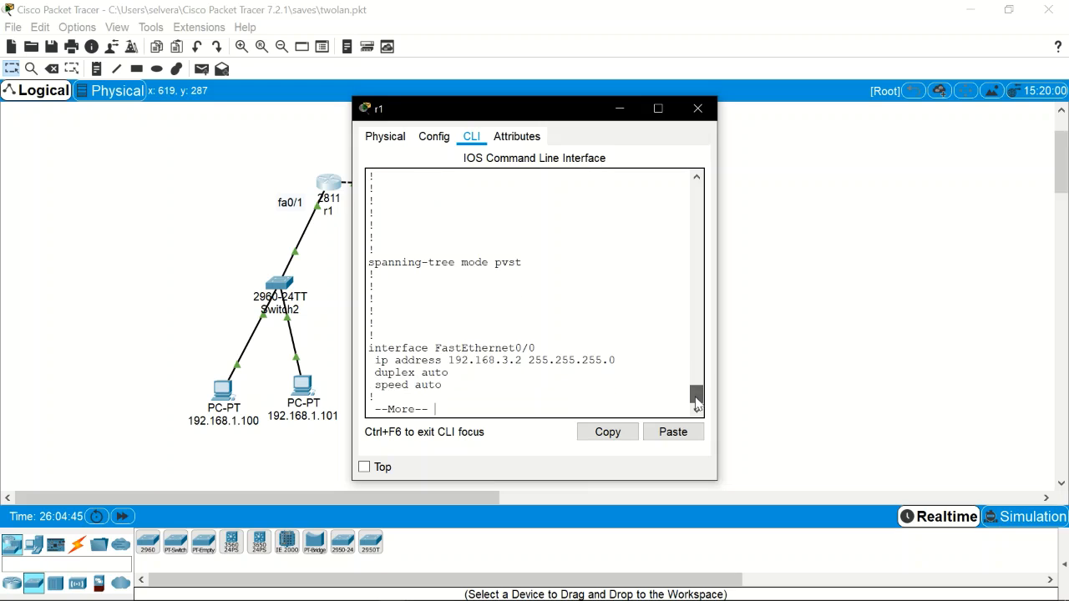
{"action": "key", "text": "space"}
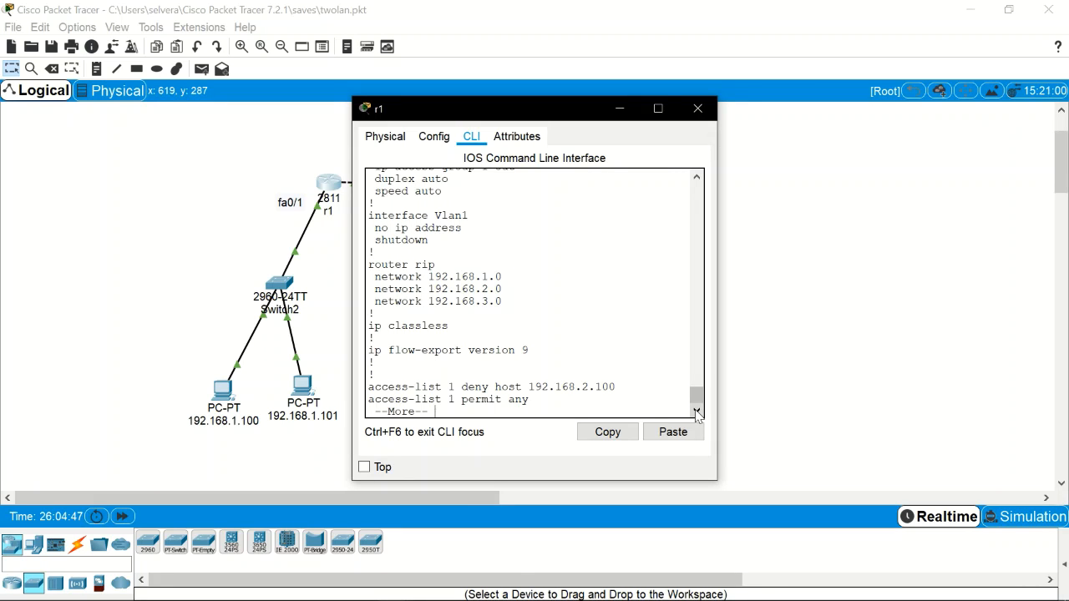
{"action": "key", "text": "space"}
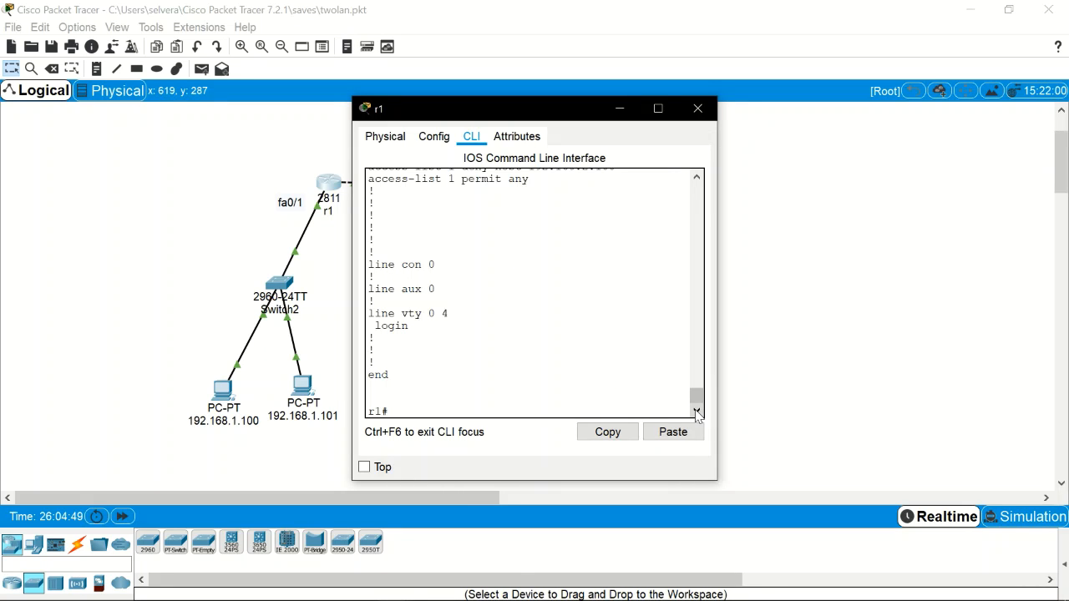
{"action": "left_click_drag", "start_coordinate": [698, 397], "coordinate": [698, 389]}
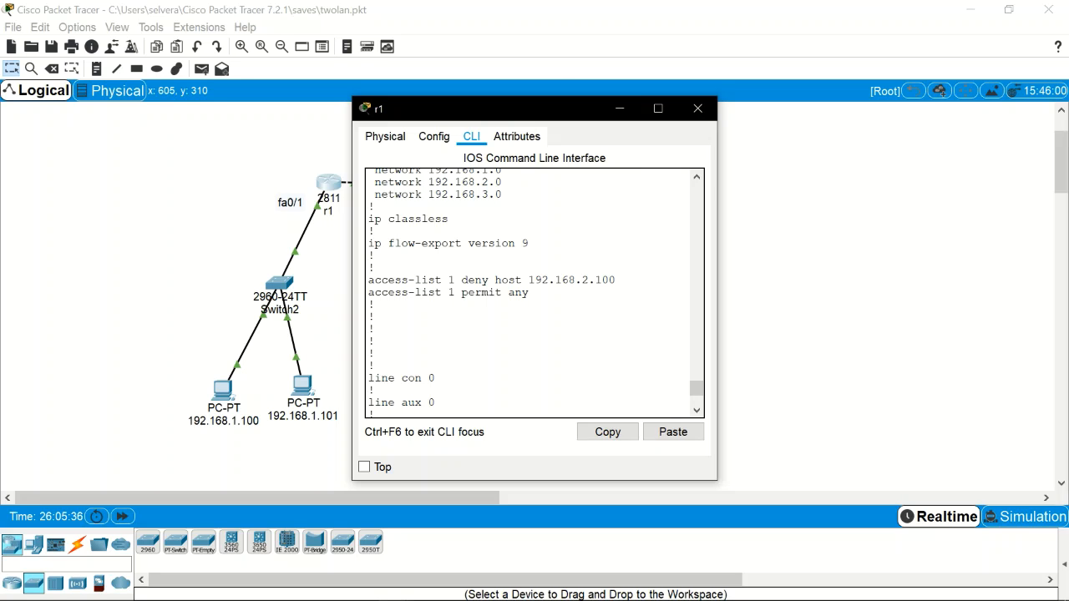
{"action": "left_click_drag", "start_coordinate": [554, 105], "coordinate": [622, 111]}
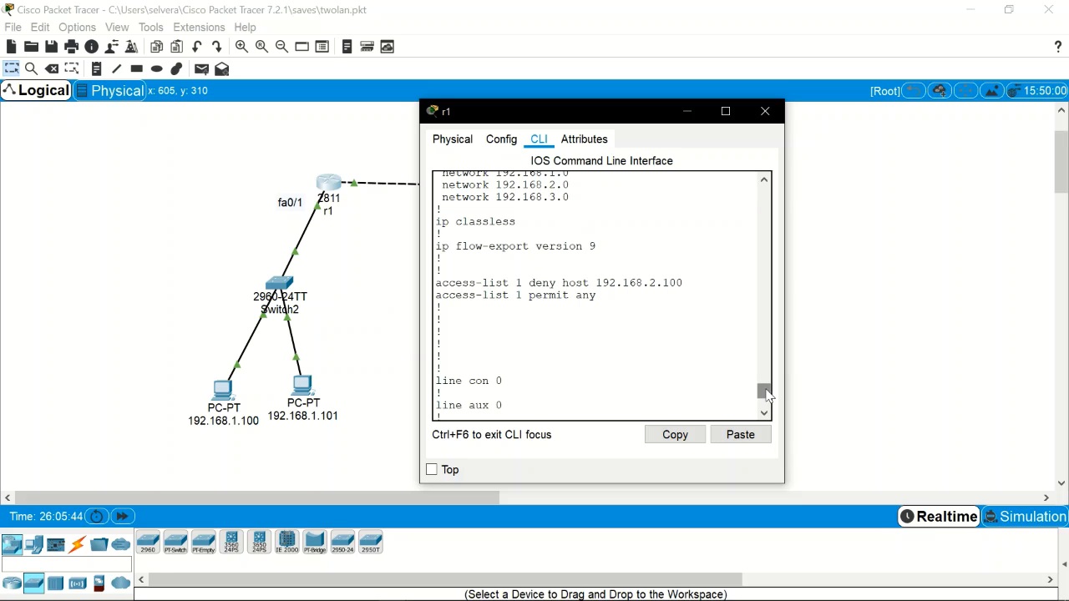
Step: Delete access-list 1 from r1 with no access-list 1 in global configuration mode
{"action": "left_click_drag", "start_coordinate": [766, 390], "coordinate": [766, 374]}
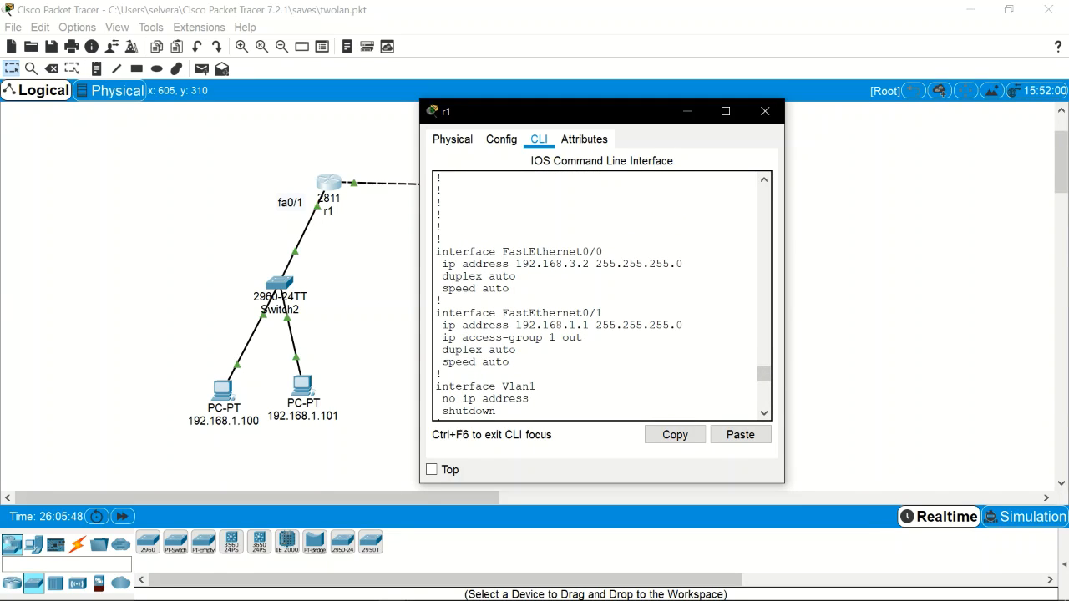
{"action": "left_click_drag", "start_coordinate": [764, 376], "coordinate": [763, 407]}
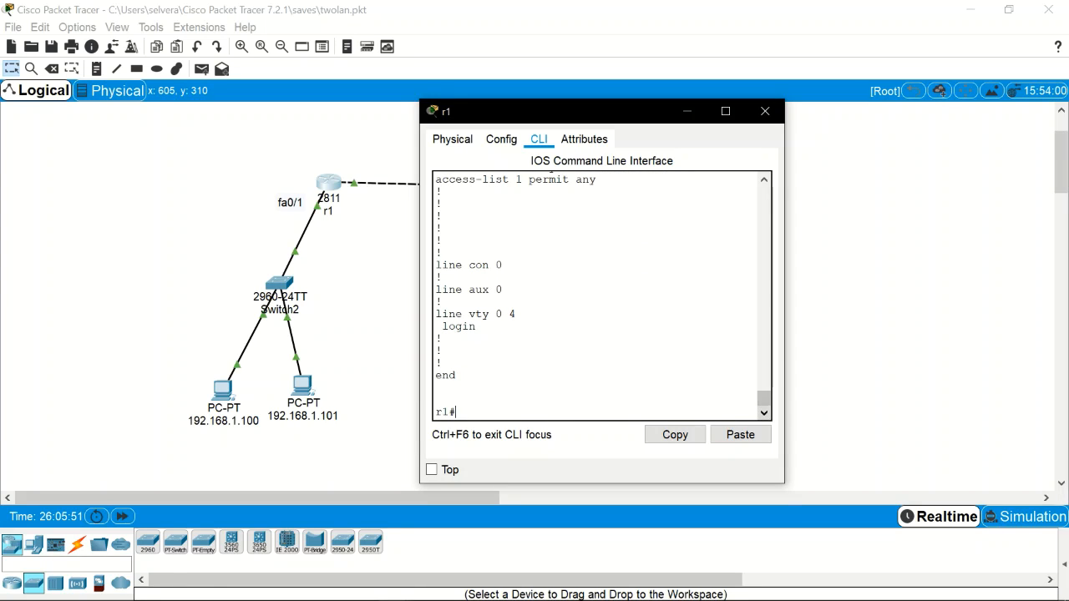
{"action": "type", "text": "c"}
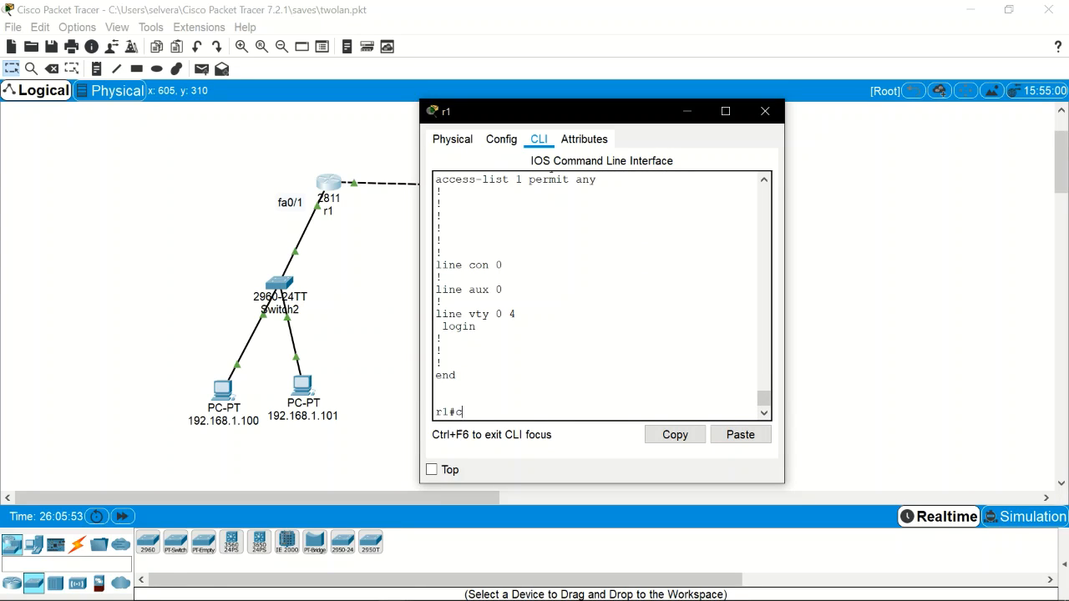
{"action": "type", "text": "onf t"}
{"action": "key", "text": "Return"}
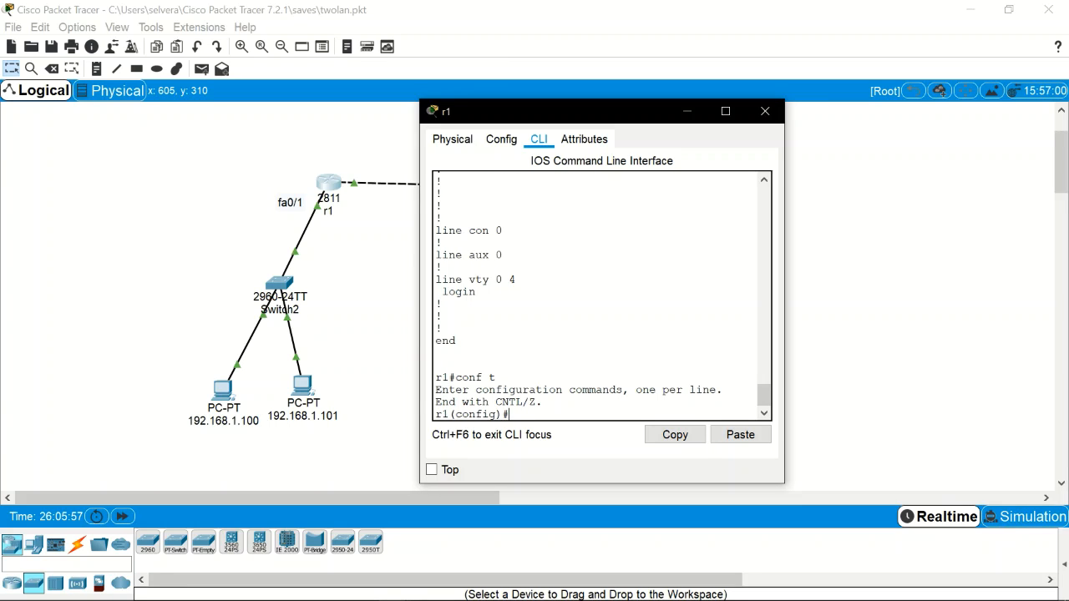
{"action": "type", "text": "no acc"}
{"action": "key", "text": "Tab"}
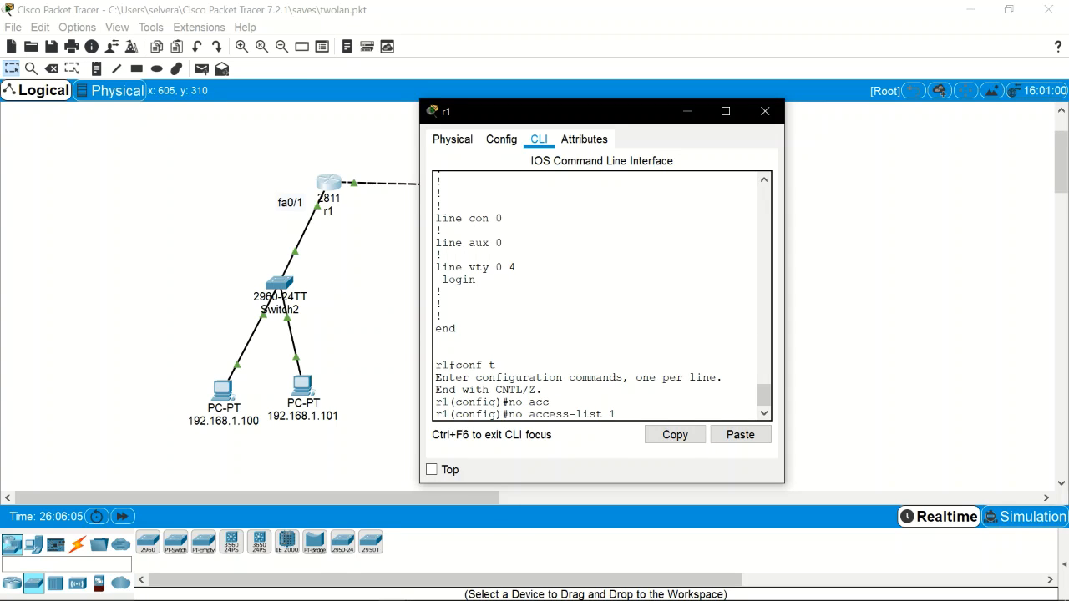
{"action": "key", "text": "Return"}
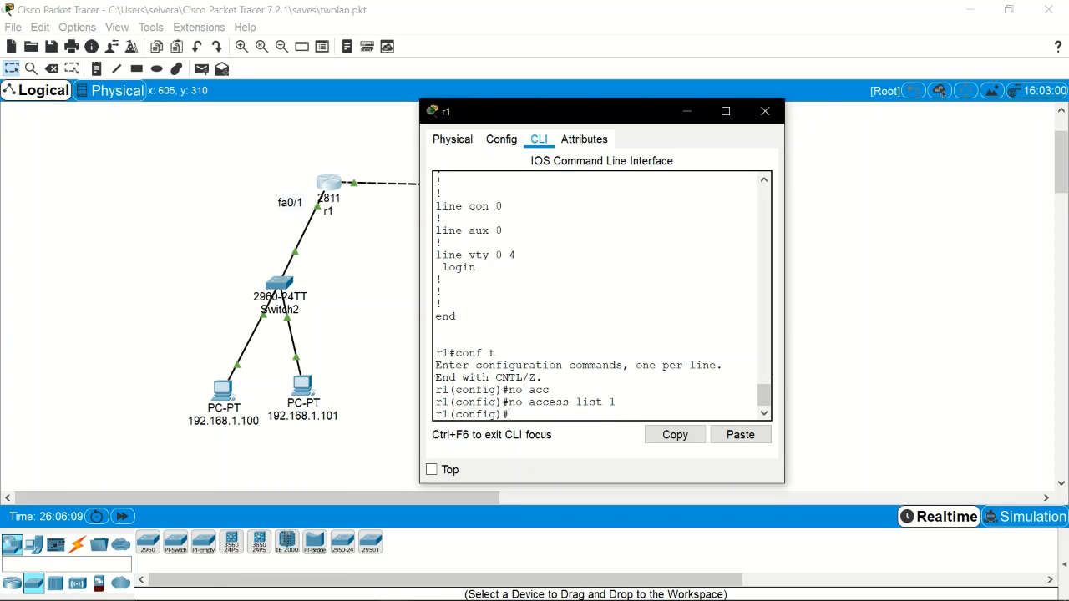
Step: Return to privileged mode and list r1's running config again with show run
{"action": "key", "text": "ctrl+z"}
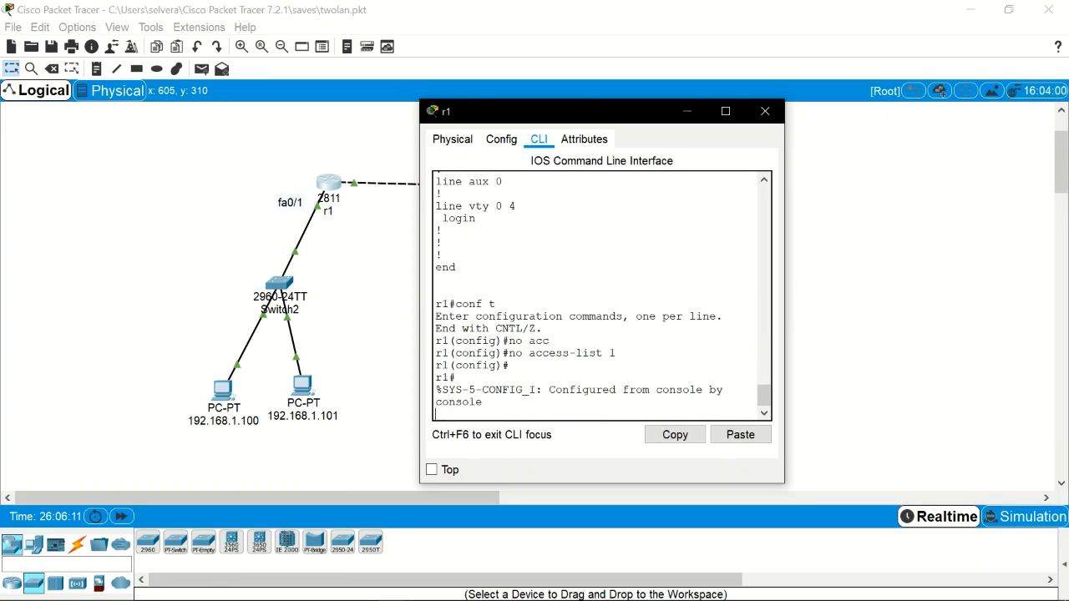
{"action": "key", "text": "Return"}
{"action": "type", "text": "show run"}
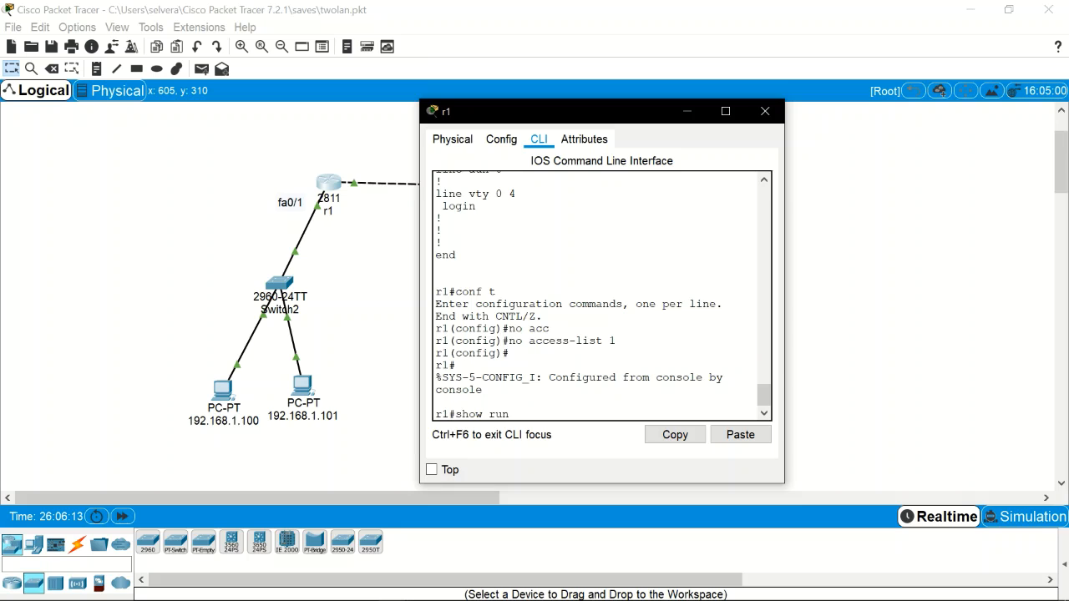
{"action": "key", "text": "Return"}
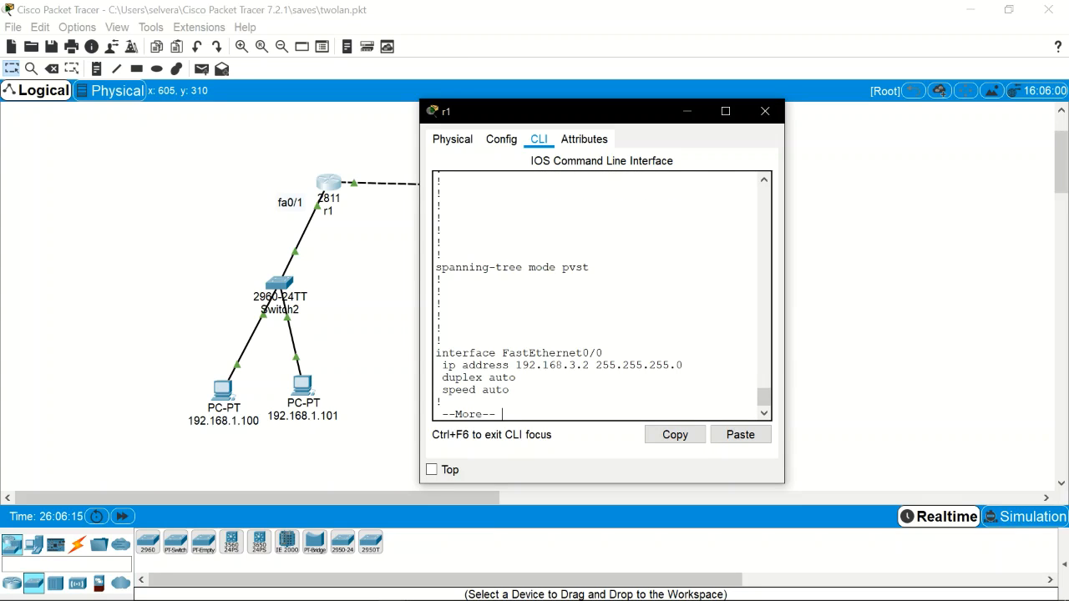
Step: Page through the config confirming no access-list lines remain, then enter conf t on r1
{"action": "key", "text": "space"}
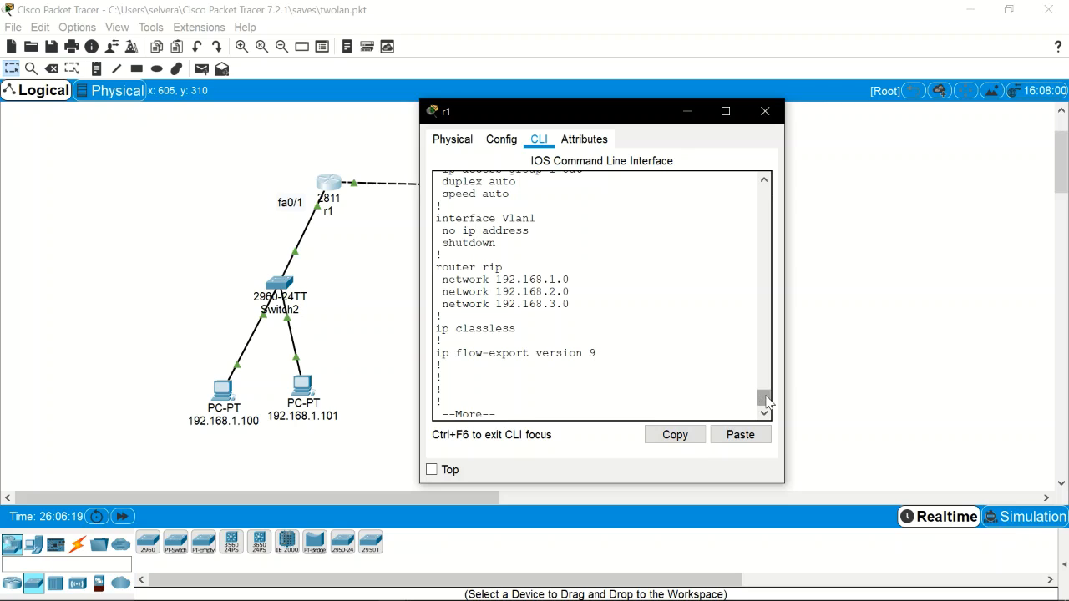
{"action": "left_click_drag", "start_coordinate": [762, 399], "coordinate": [766, 402]}
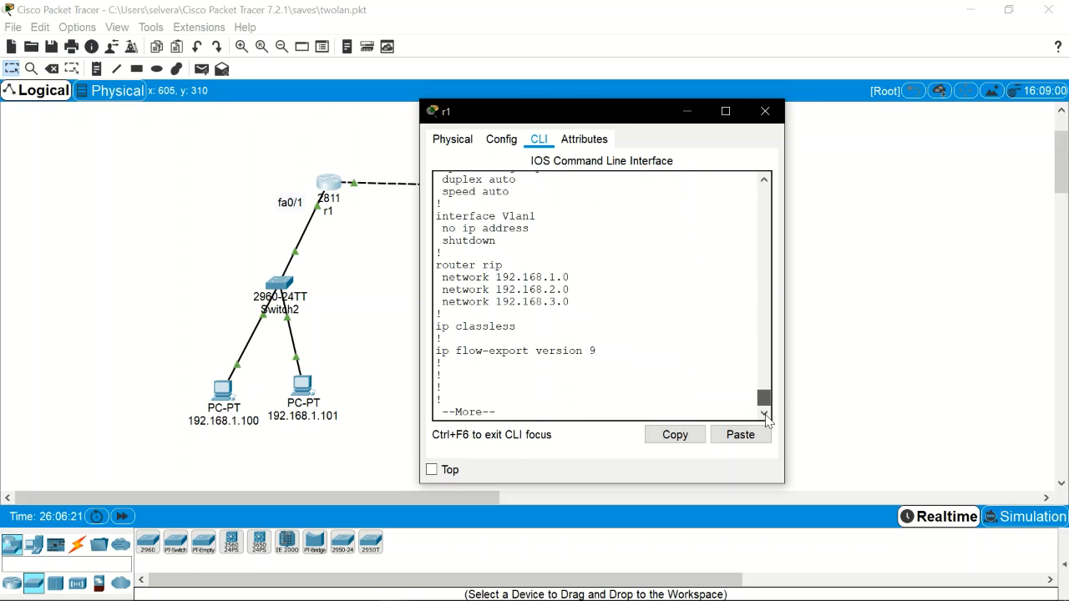
{"action": "key", "text": "space"}
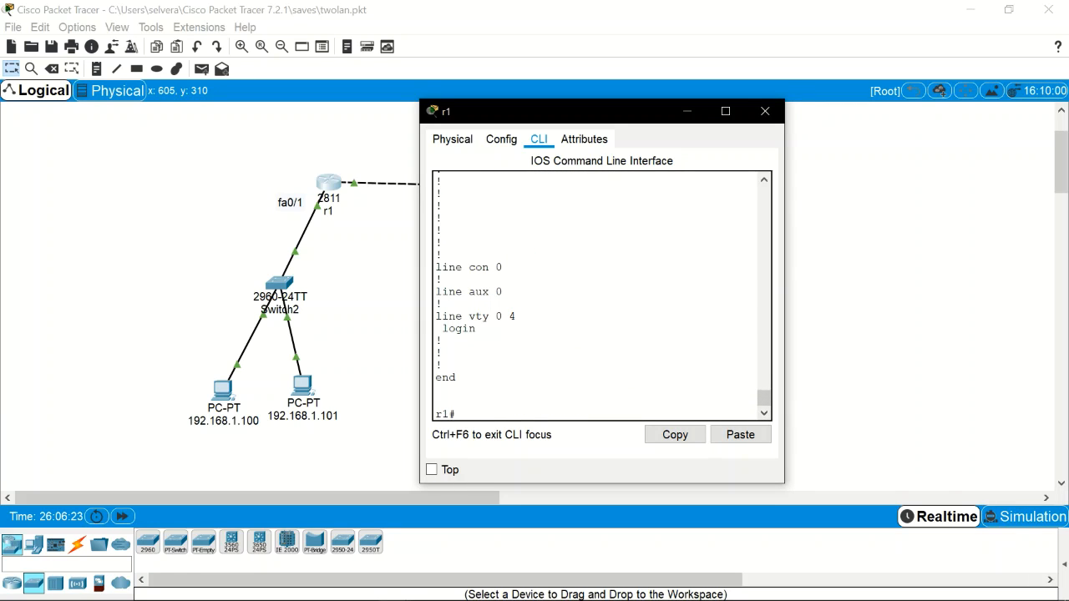
{"action": "type", "text": "conf t"}
{"action": "key", "text": "Return"}
Step: Remove ip access-group 1 out from r1's fa0/1 interface
{"action": "type", "text": "ig)#i"}
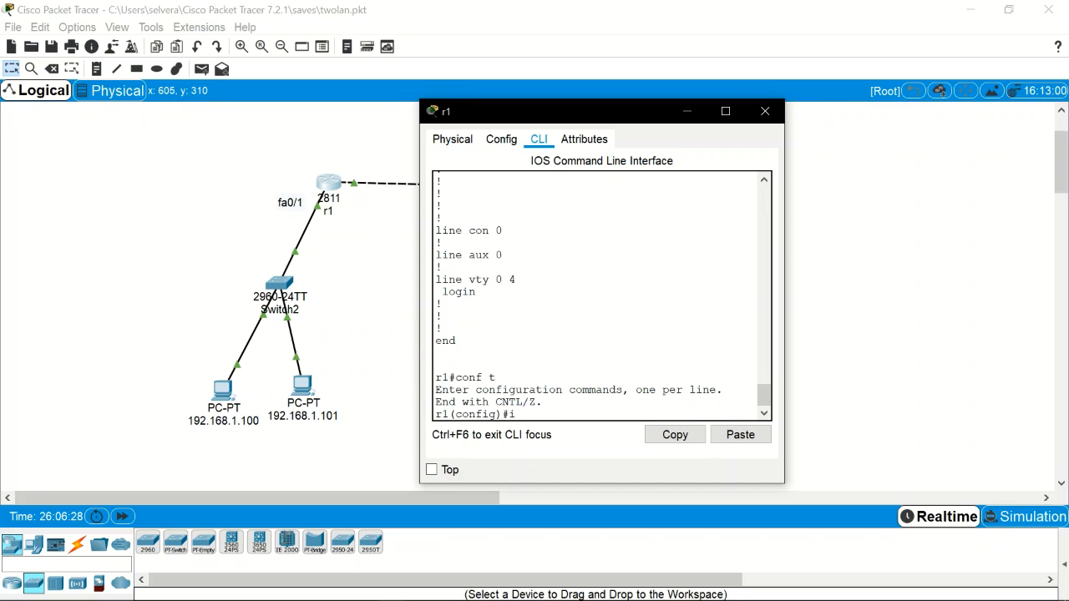
{"action": "type", "text": "nt fa0/1"}
{"action": "key", "text": "Return"}
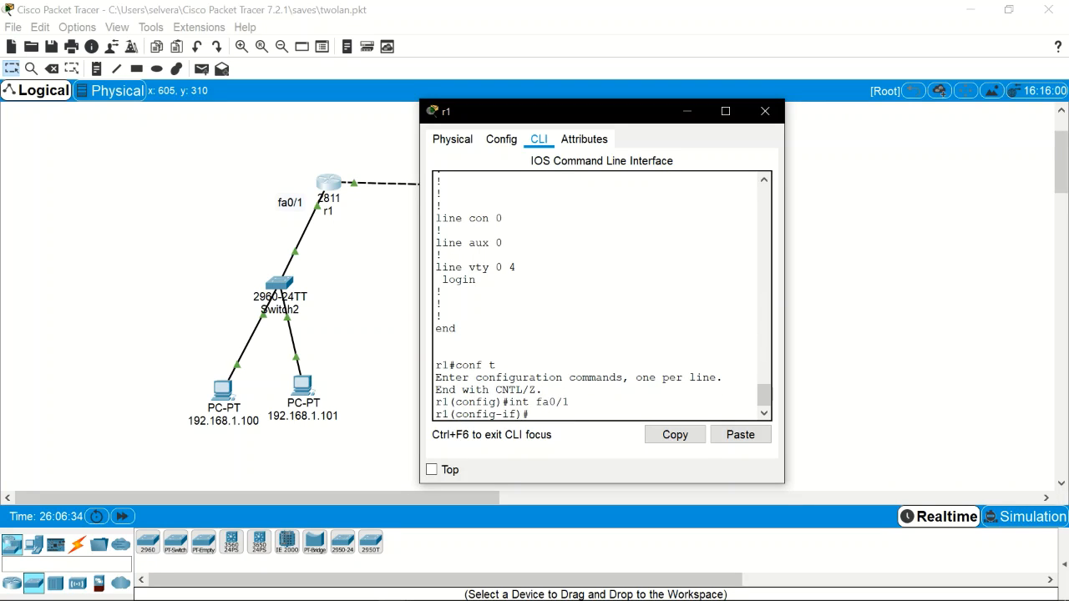
{"action": "type", "text": "no acc"}
{"action": "key", "text": "Tab"}
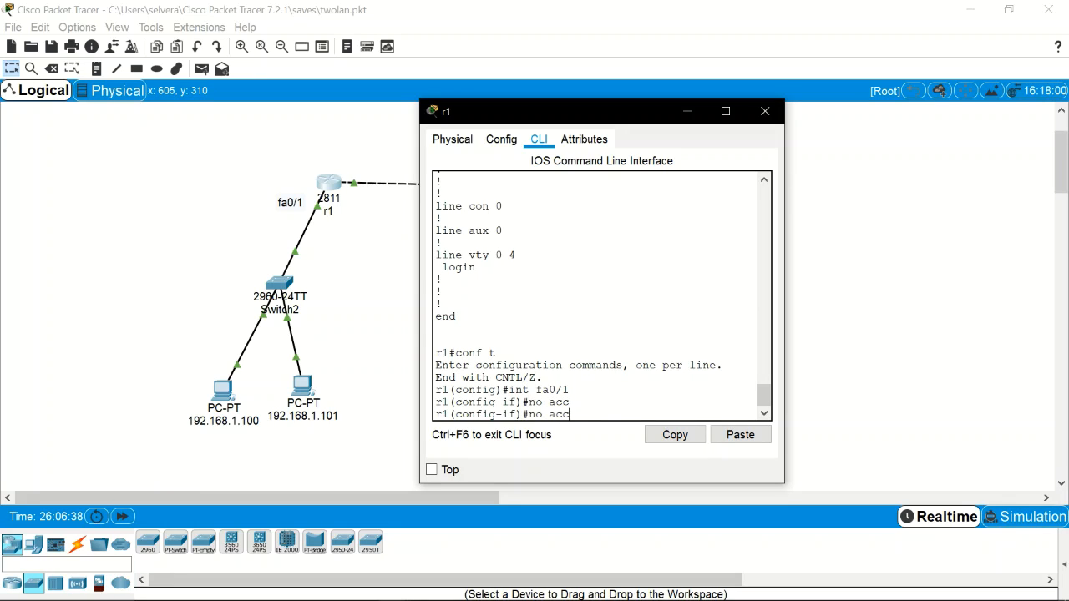
{"action": "key", "text": "BackSpace"}
{"action": "key", "text": "BackSpace"}
{"action": "key", "text": "BackSpace"}
{"action": "key", "text": "BackSpace"}
{"action": "key", "text": "BackSpace"}
{"action": "type", "text": "no ip acc"}
{"action": "key", "text": "Tab"}
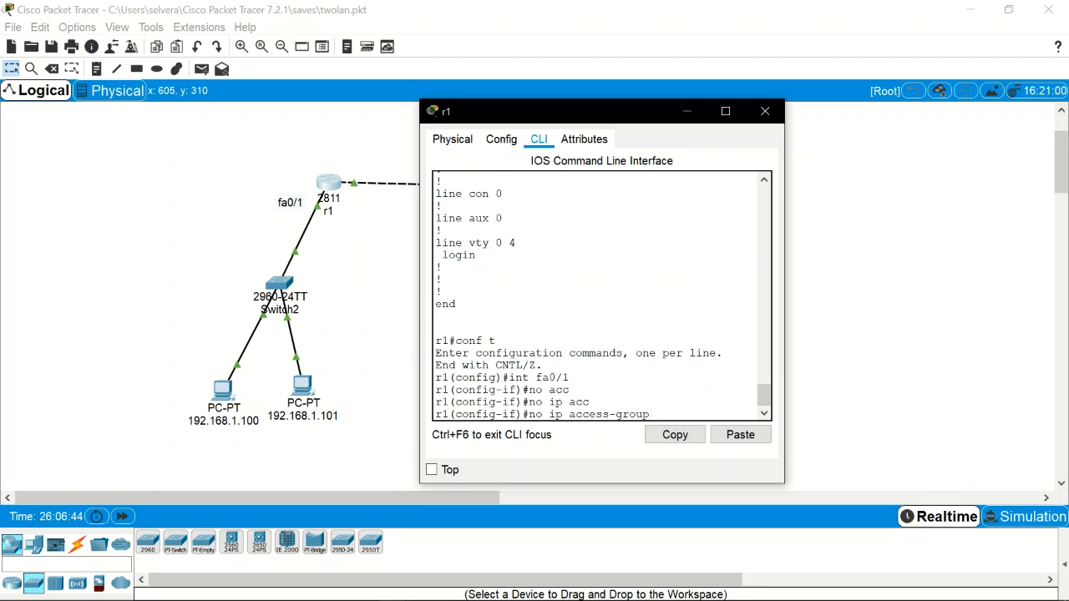
{"action": "type", "text": "1 out"}
{"action": "key", "text": "Return"}
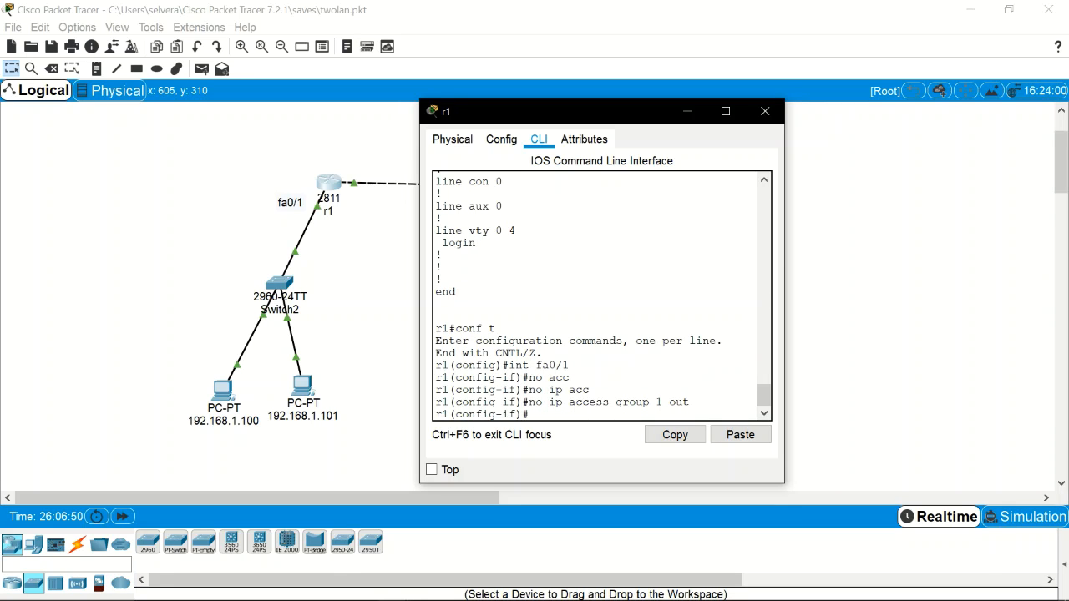
Step: Return to the privileged r1 prompt and run show run
{"action": "key", "text": "ctrl+z"}
{"action": "key", "text": "Return"}
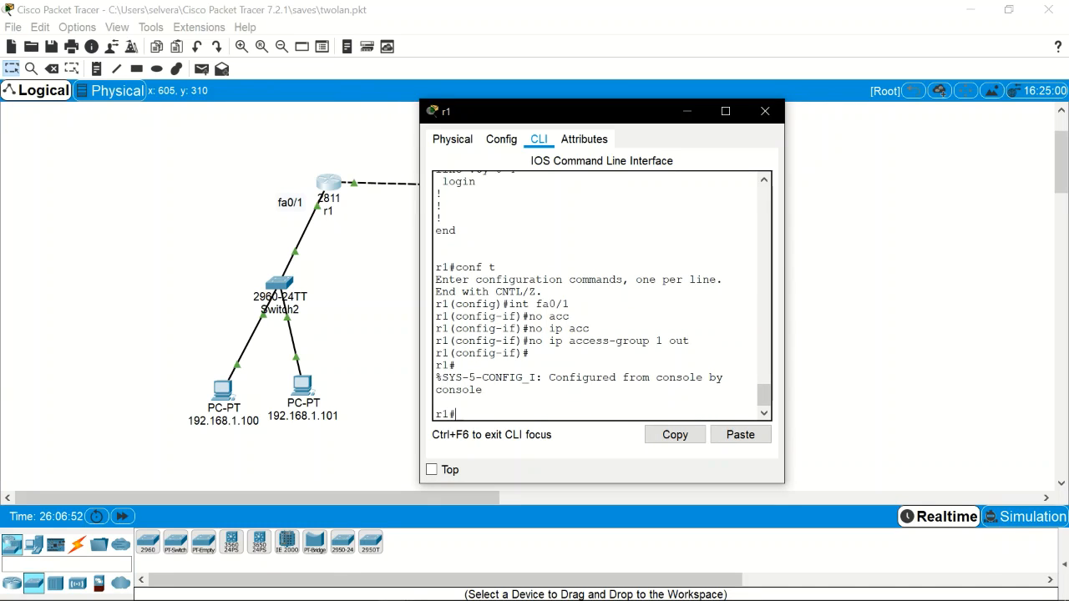
{"action": "type", "text": "show run"}
{"action": "key", "text": "Return"}
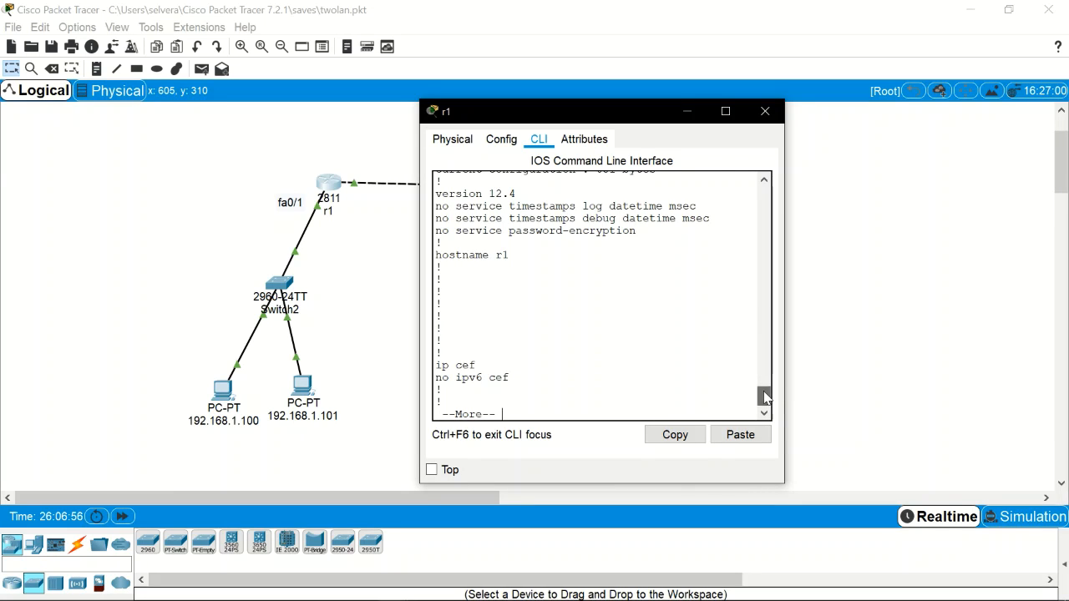
Step: Page to the end of r1's running config and re-enter global configuration mode with conf t
{"action": "mouse_move", "coordinate": [764, 398]}
{"action": "left_mouse_down"}
{"action": "mouse_move", "coordinate": [766, 384]}
{"action": "mouse_move", "coordinate": [765, 407]}
{"action": "left_mouse_up"}
{"action": "key", "text": "space"}
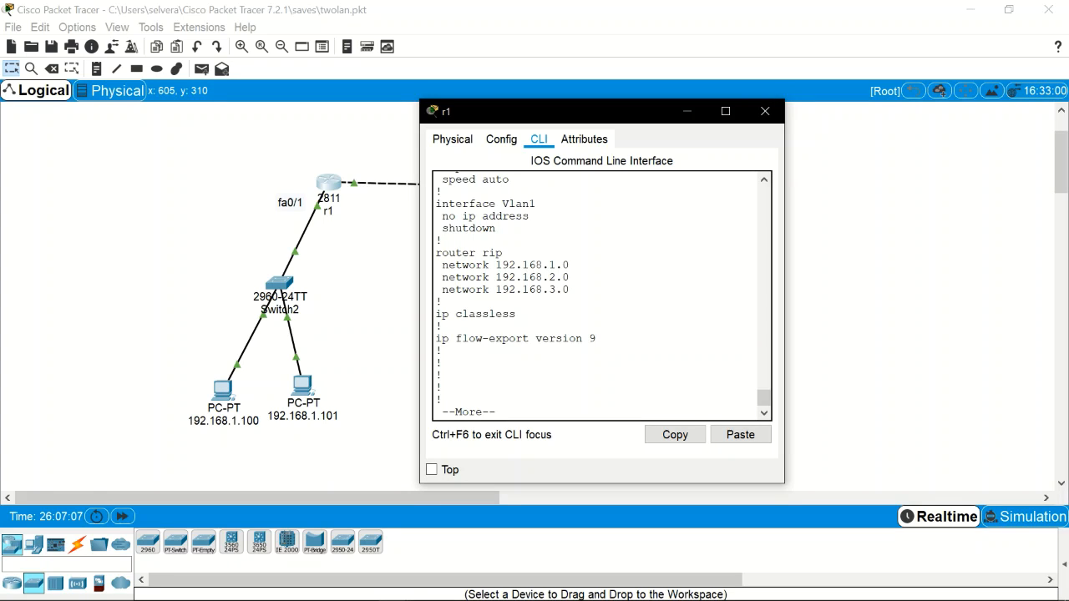
{"action": "key", "text": "space"}
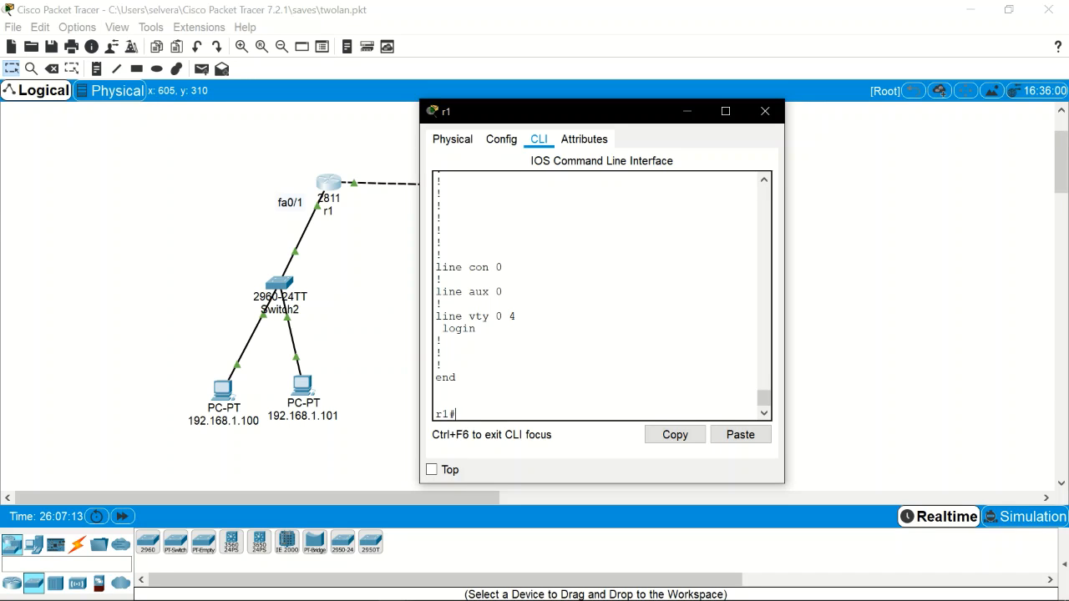
{"action": "type", "text": "conf t"}
{"action": "key", "text": "Return"}
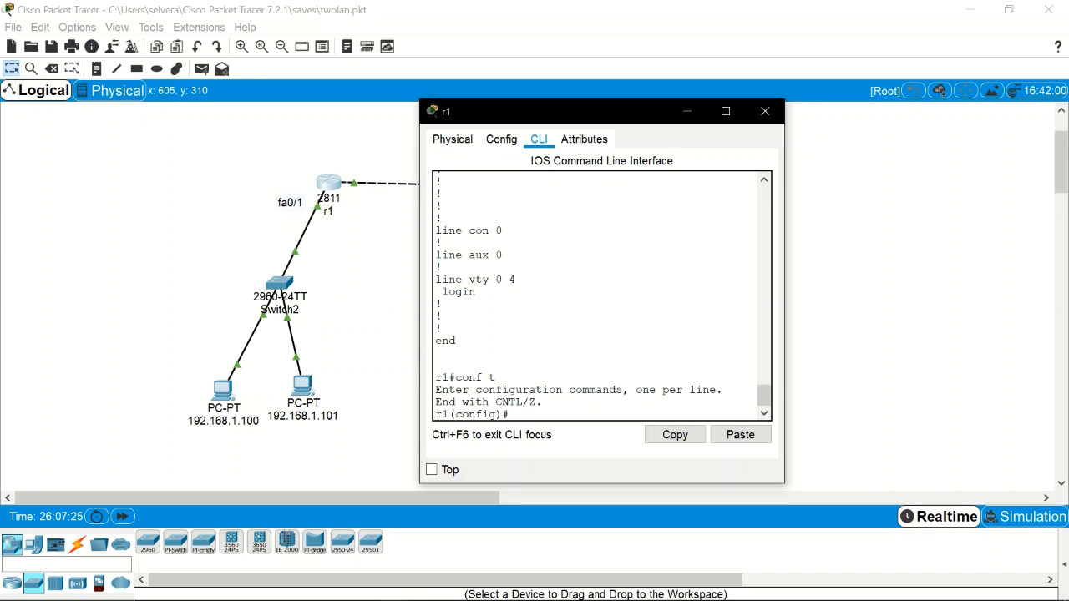
Step: Enter access-list 2 deny host 192.168.2.100 on r1, adding the missing deny keyword
{"action": "type", "text": "acc"}
{"action": "key", "text": "Tab"}
{"action": "type", "text": "2"}
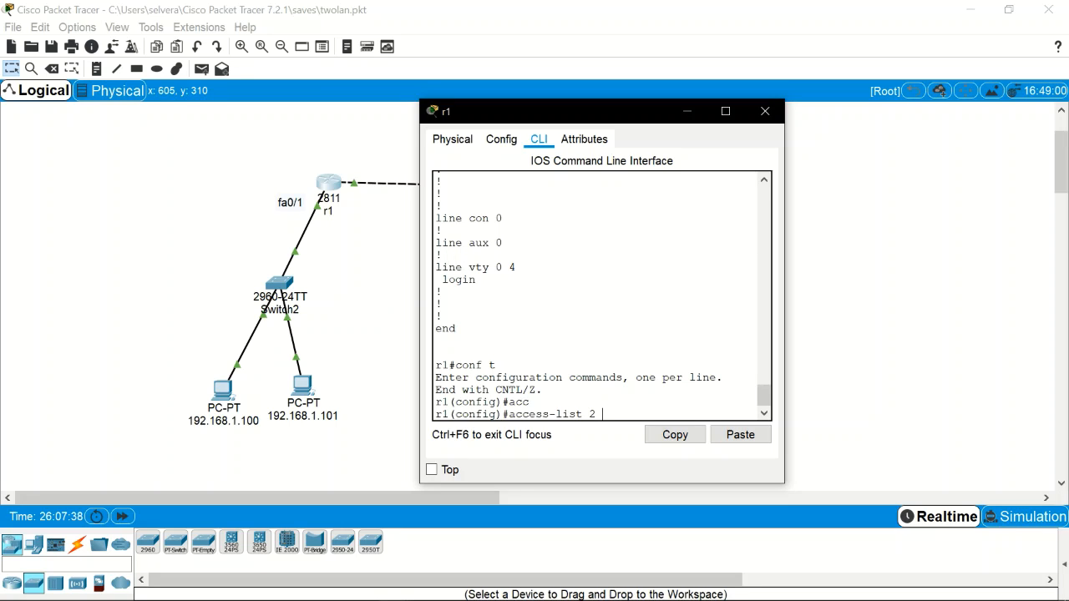
{"action": "type", "text": "host"}
{"action": "left_click_drag", "start_coordinate": [592, 117], "coordinate": [252, 124]}
{"action": "type", "text": "192.1"}
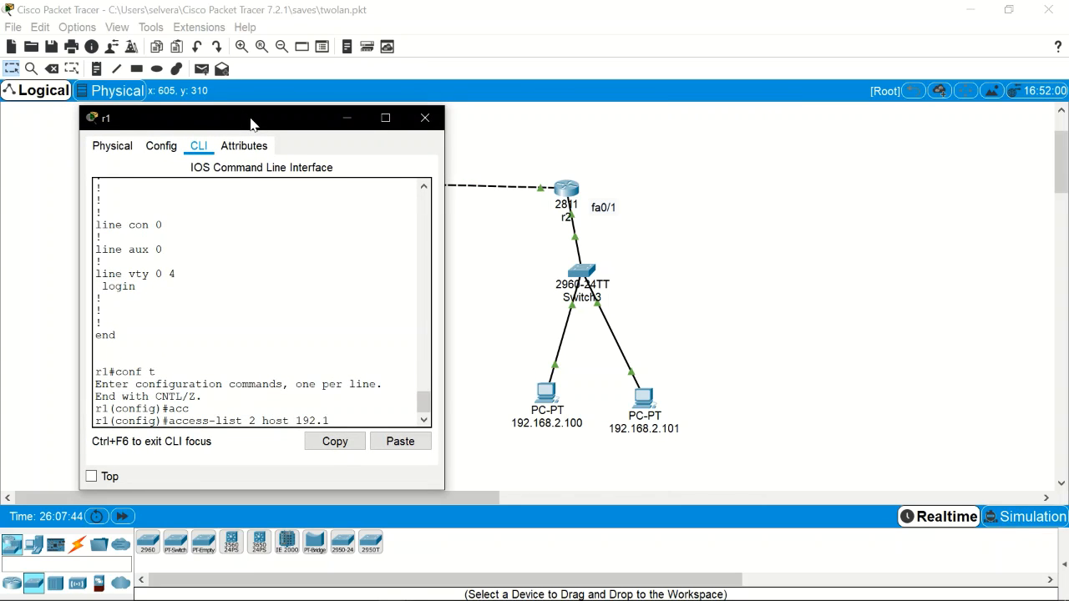
{"action": "type", "text": "1"}
{"action": "key", "text": "BackSpace"}
{"action": "type", "text": "68.2.100"}
{"action": "key", "text": "Return"}
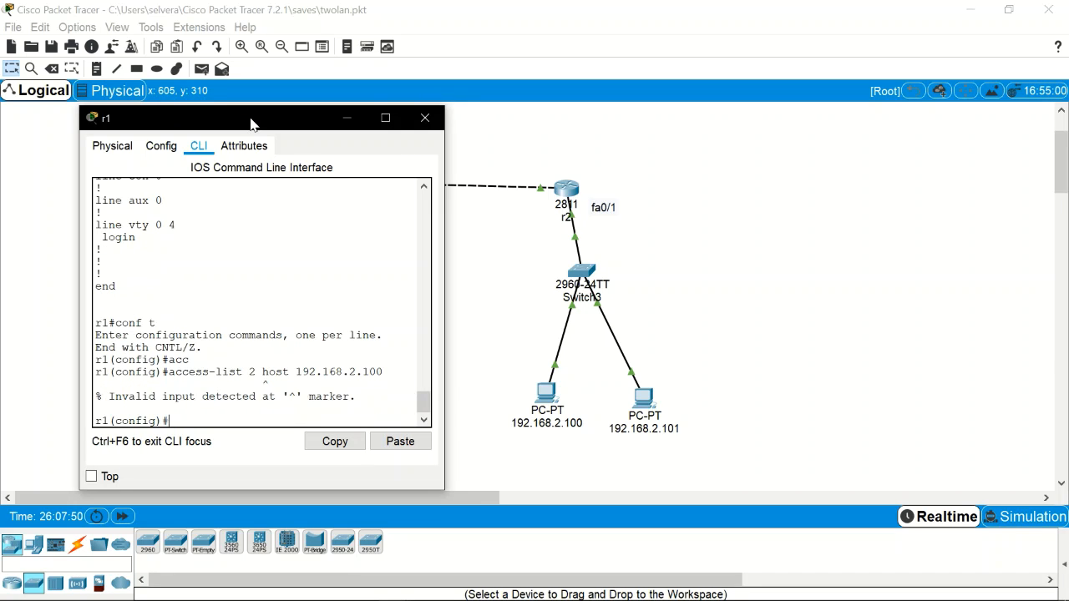
{"action": "key", "text": "Up"}
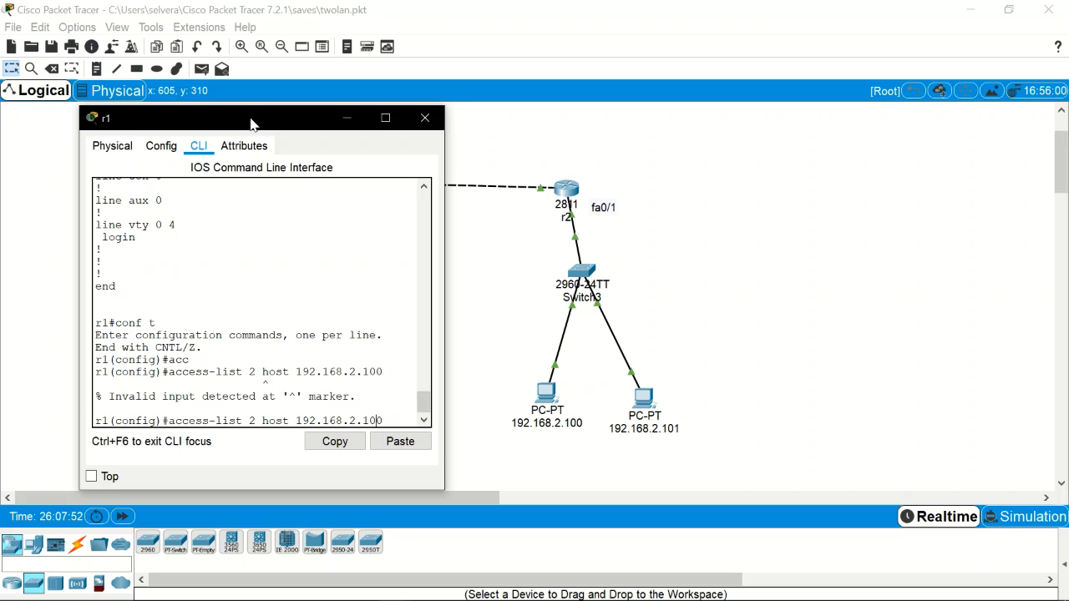
{"action": "key", "text": "Left"}
{"action": "key", "text": "Right"}
{"action": "key", "text": "Right"}
{"action": "type", "text": "deny"}
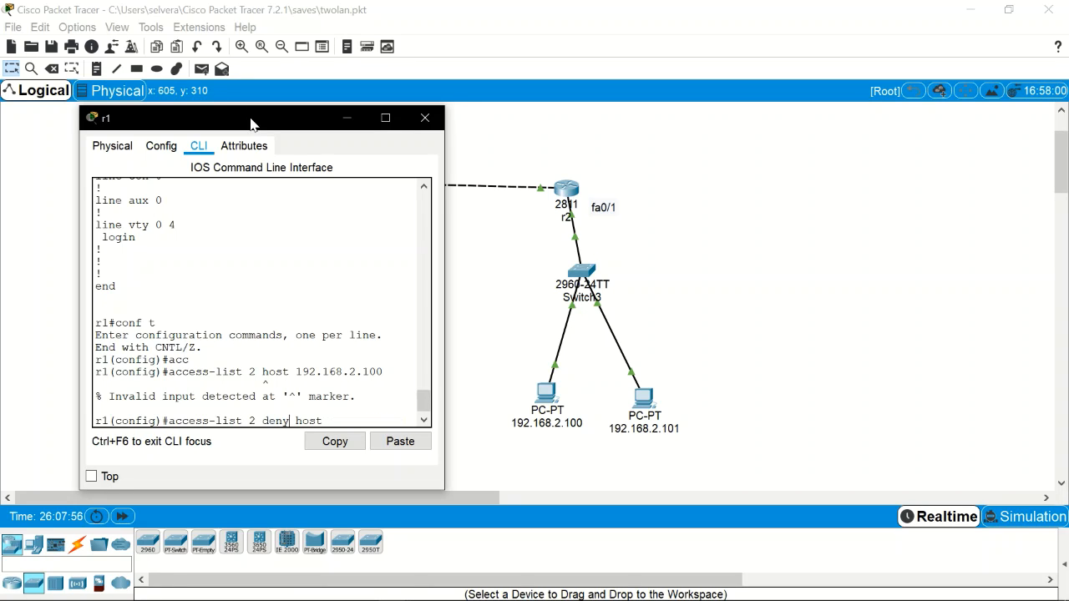
{"action": "key", "text": "Return"}
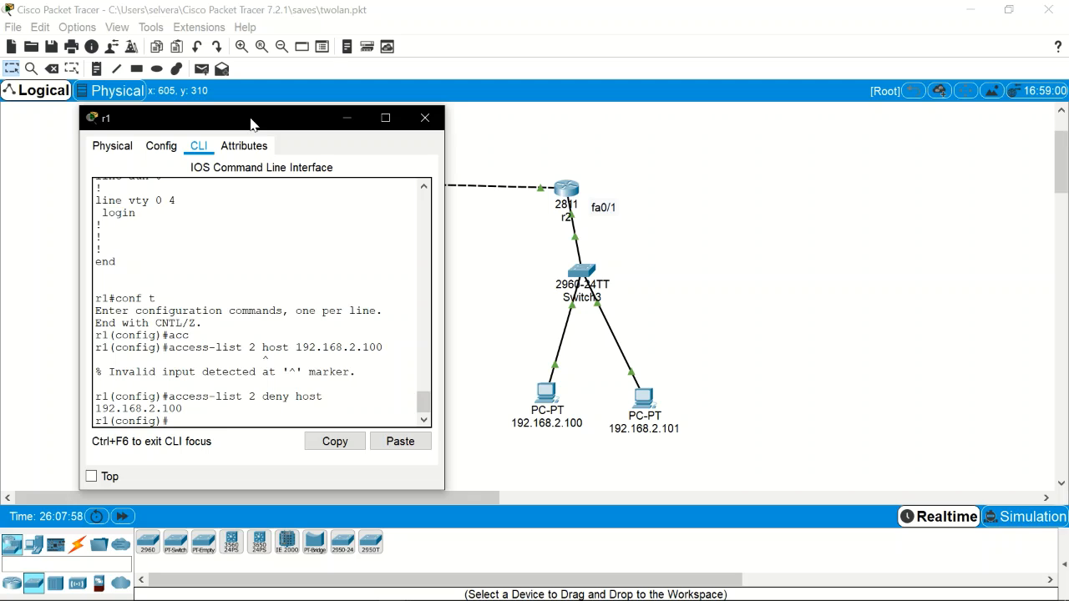
Step: Recall that entry and change its host address to 192.168.2.101
{"action": "key", "text": "Up"}
{"action": "key", "text": "BackSpace"}
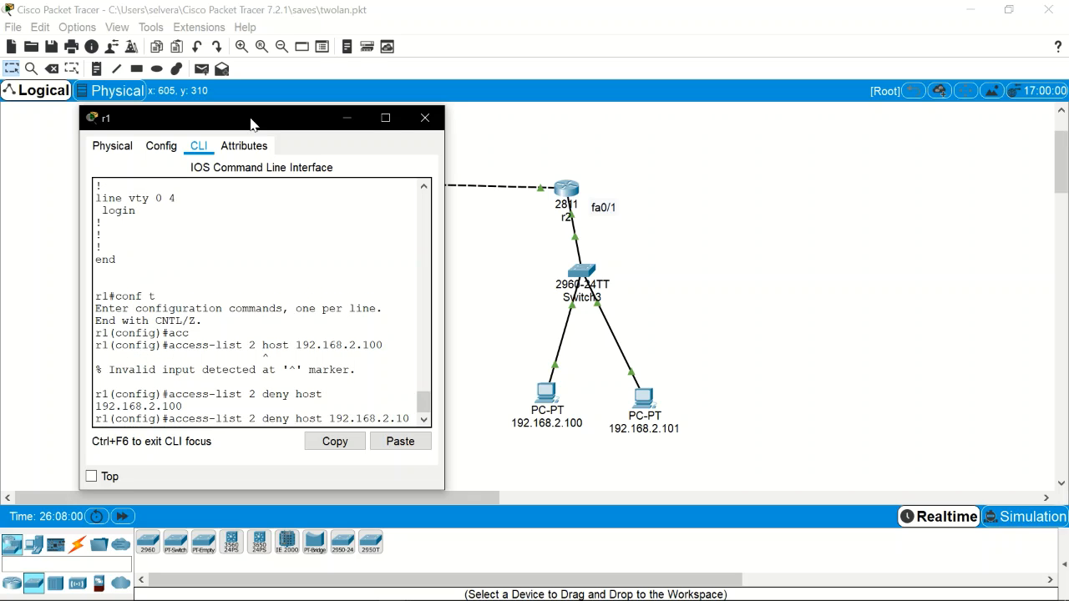
{"action": "type", "text": "1"}
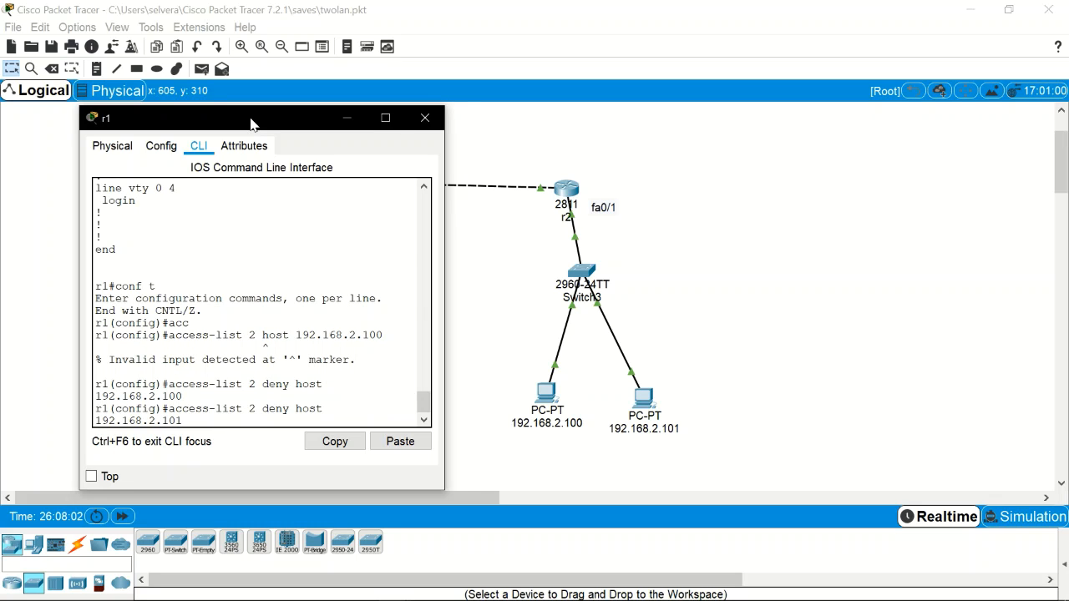
Step: Try rewriting the entry as network 192.168.2.0 with wildcard 0.0.0.255
{"action": "key", "text": "BackSpace"}
{"action": "key", "text": "BackSpace"}
{"action": "key", "text": "BackSpace"}
{"action": "key", "text": "BackSpace"}
{"action": "key", "text": "BackSpace"}
{"action": "key", "text": "BackSpace"}
{"action": "key", "text": "BackSpace"}
{"action": "key", "text": "BackSpace"}
{"action": "key", "text": "BackSpace"}
{"action": "key", "text": "BackSpace"}
{"action": "key", "text": "BackSpace"}
{"action": "key", "text": "BackSpace"}
{"action": "key", "text": "BackSpace"}
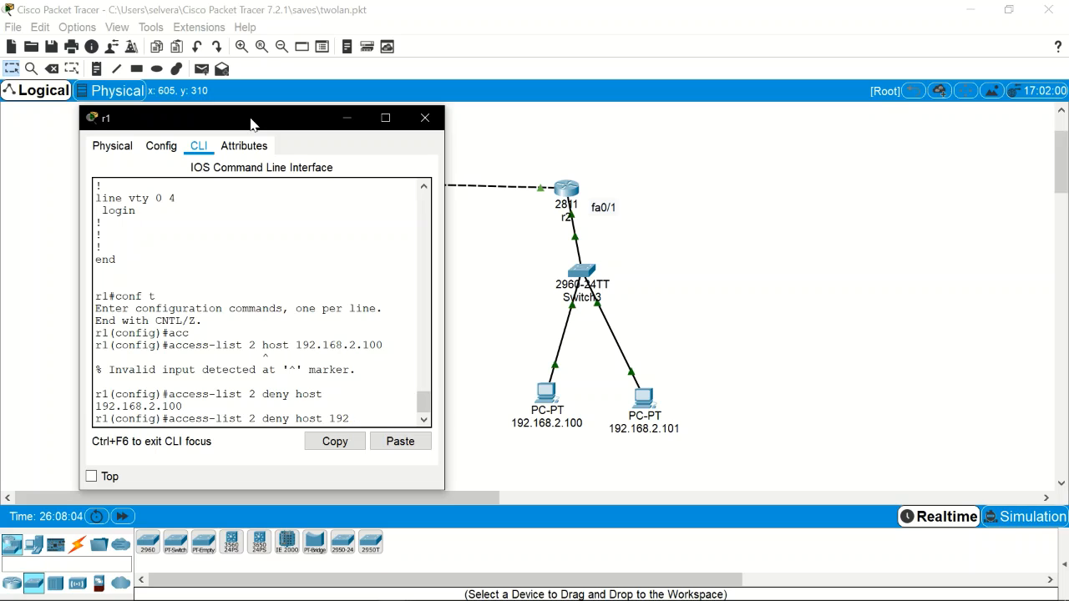
{"action": "key", "text": "BackSpace"}
{"action": "key", "text": "BackSpace"}
{"action": "key", "text": "BackSpace"}
{"action": "key", "text": "BackSpace"}
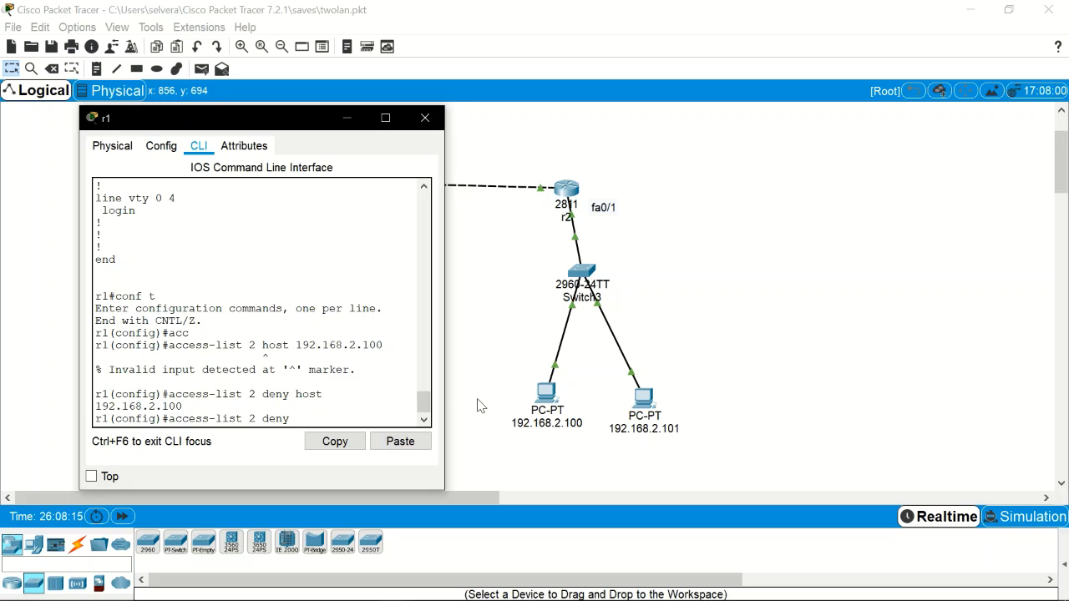
{"action": "type", "text": "192.168.2.0"}
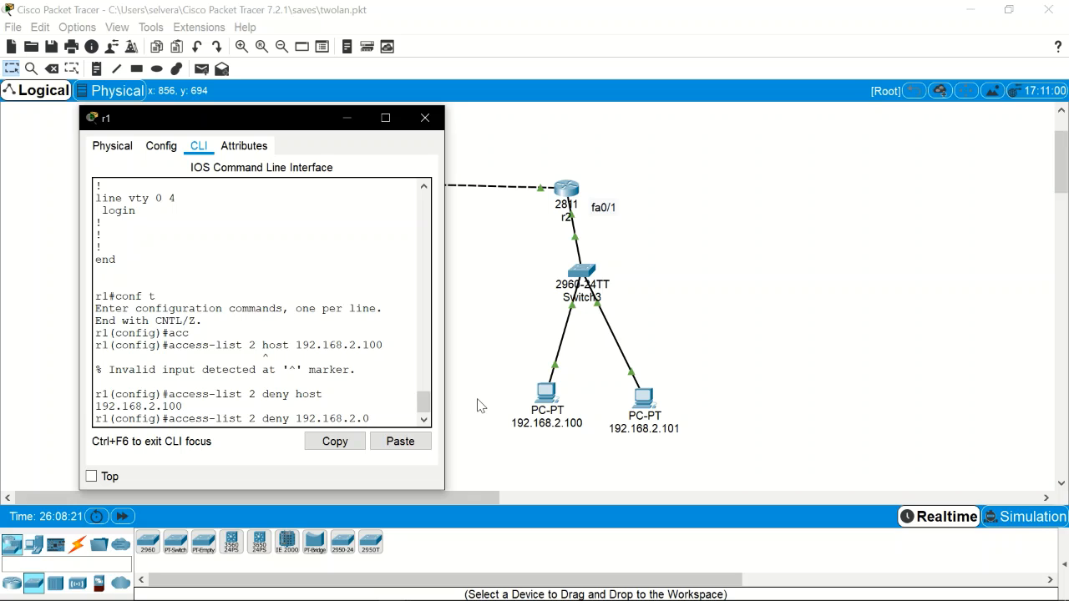
{"action": "type", "text": " 0."}
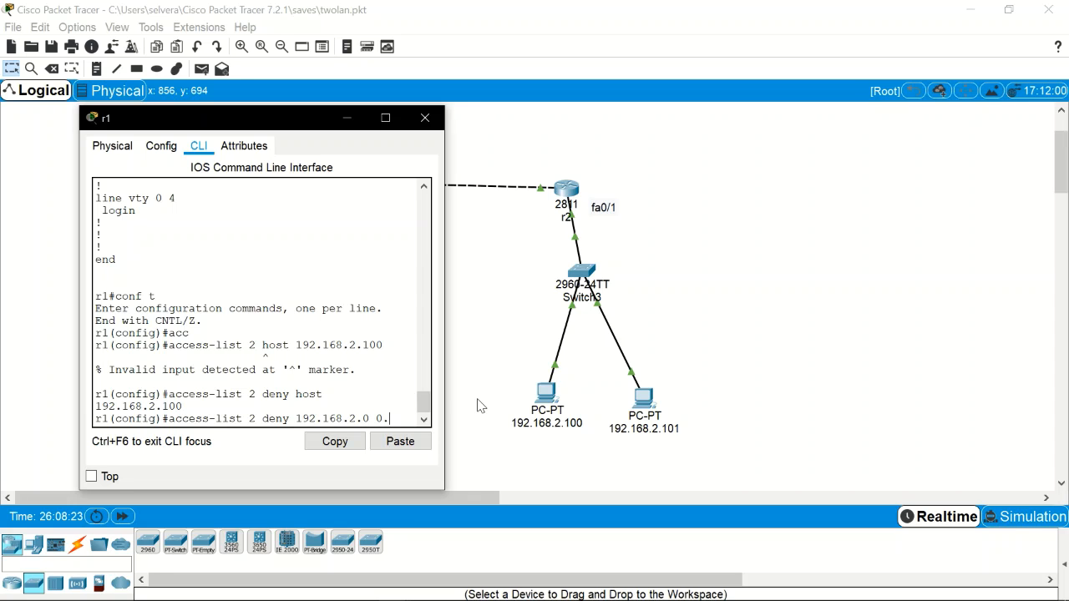
{"action": "type", "text": "0.0.255"}
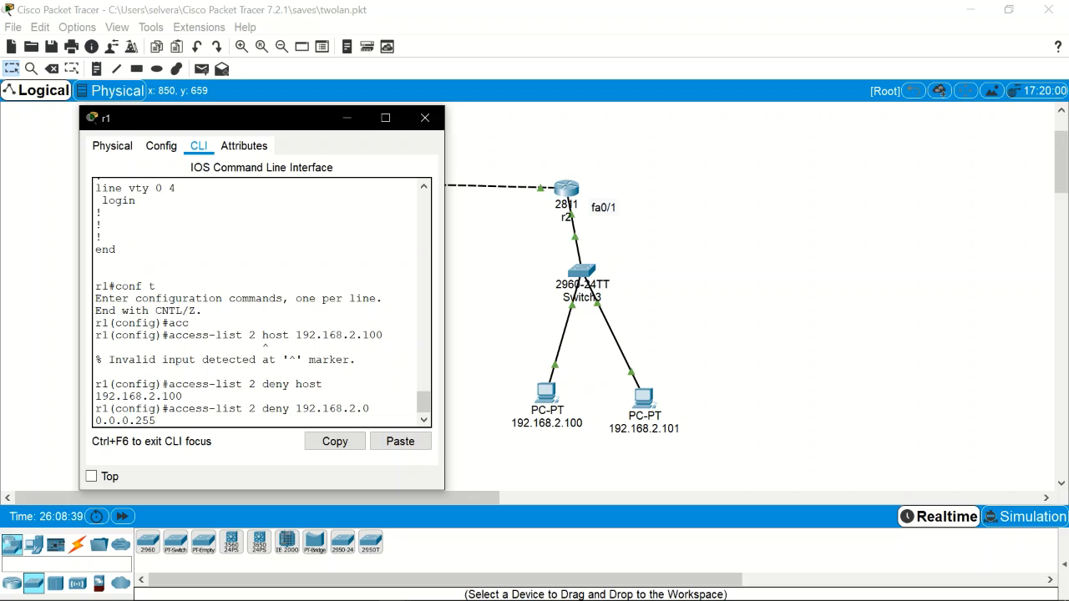
{"action": "left_click_drag", "start_coordinate": [302, 409], "coordinate": [157, 421]}
{"action": "left_click_drag", "start_coordinate": [302, 409], "coordinate": [296, 409]}
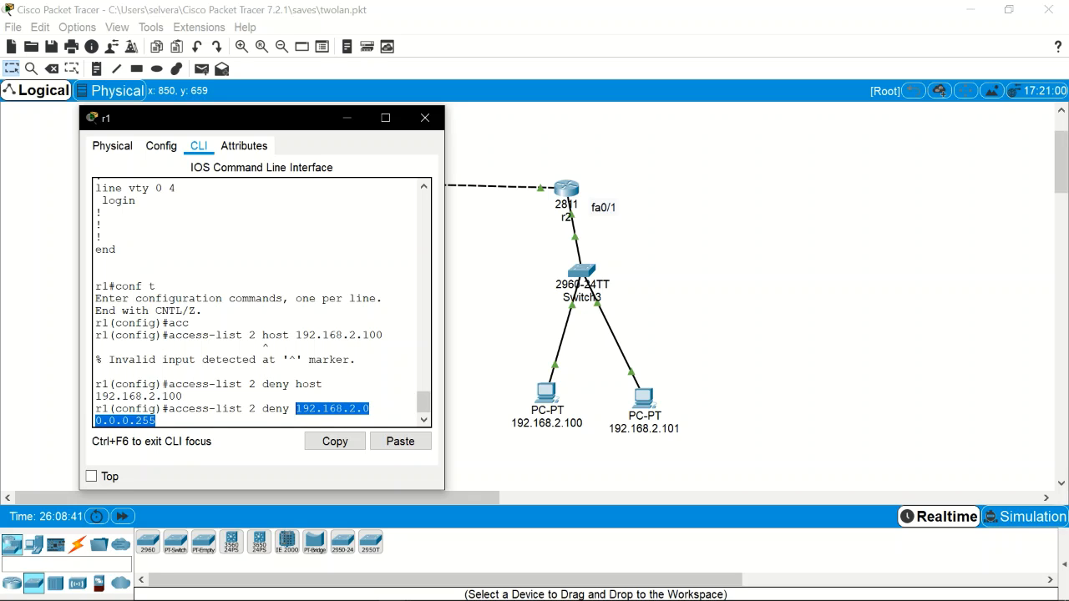
{"action": "left_click_drag", "start_coordinate": [156, 421], "coordinate": [142, 420]}
Step: Edit it back and submit access-list 2 deny host 192.168.2.101
{"action": "key", "text": "Left"}
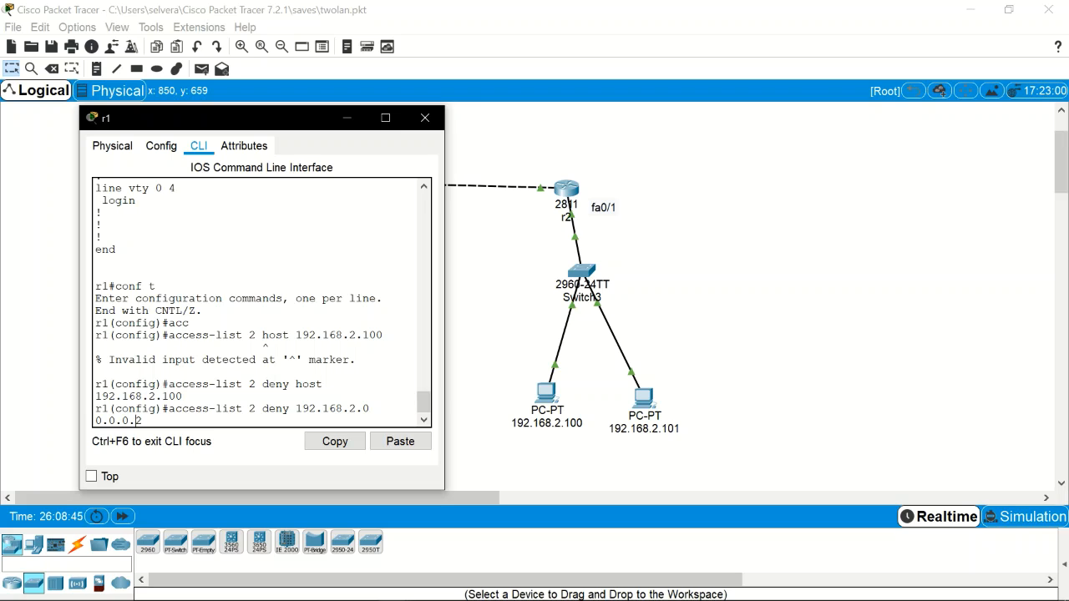
{"action": "key", "text": "BackSpace"}
{"action": "key", "text": "BackSpace"}
{"action": "key", "text": "BackSpace"}
{"action": "key", "text": "BackSpace"}
{"action": "key", "text": "BackSpace"}
{"action": "key", "text": "BackSpace"}
{"action": "key", "text": "BackSpace"}
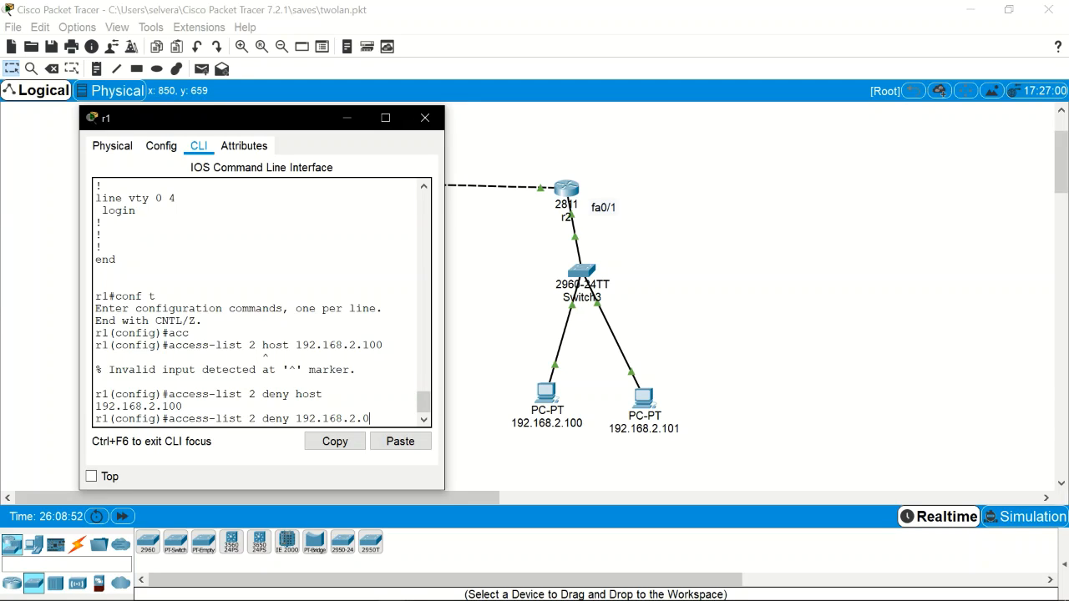
{"action": "key", "text": "BackSpace"}
{"action": "type", "text": "101 host"}
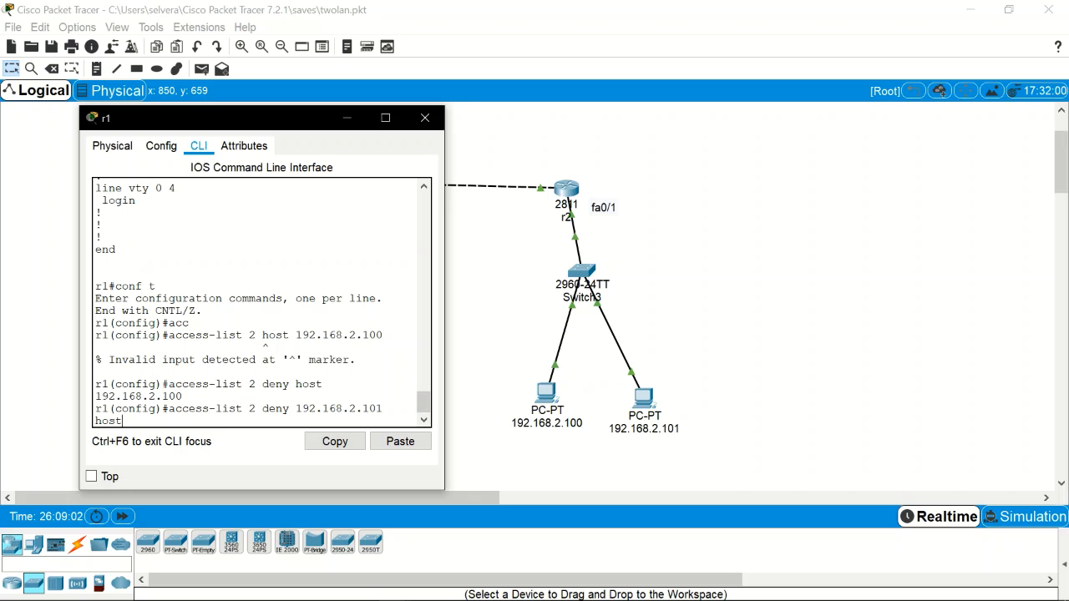
{"action": "key", "text": "BackSpace"}
{"action": "key", "text": "BackSpace"}
{"action": "key", "text": "BackSpace"}
{"action": "key", "text": "BackSpace"}
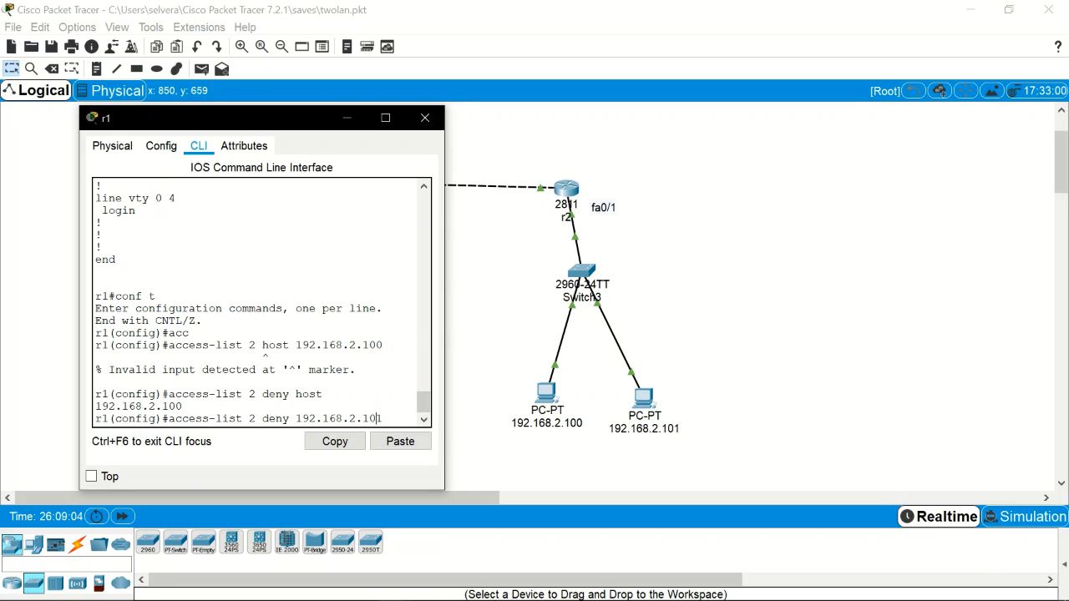
{"action": "type", "text": "host"}
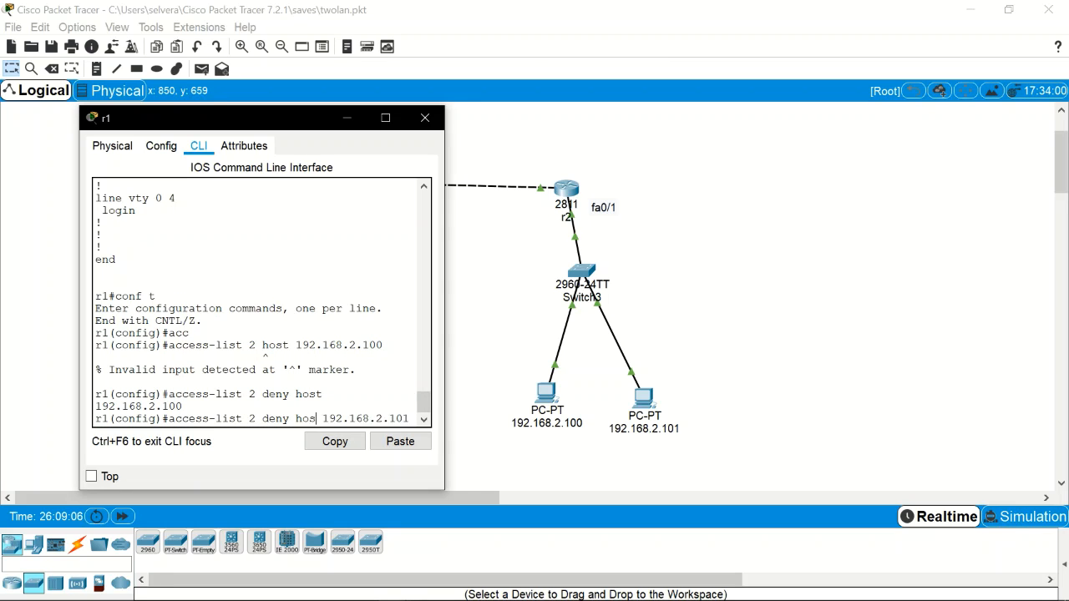
{"action": "key", "text": "Return"}
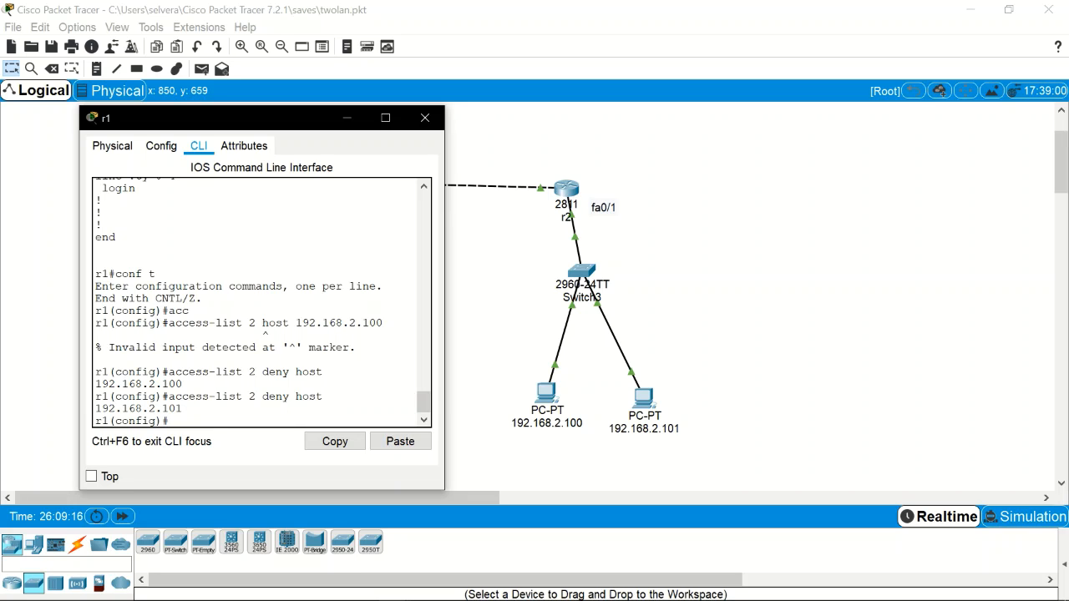
Step: Add access-list 2 permit any on r1, inserting the missing list number
{"action": "type", "text": "acc"}
{"action": "key", "text": "Tab"}
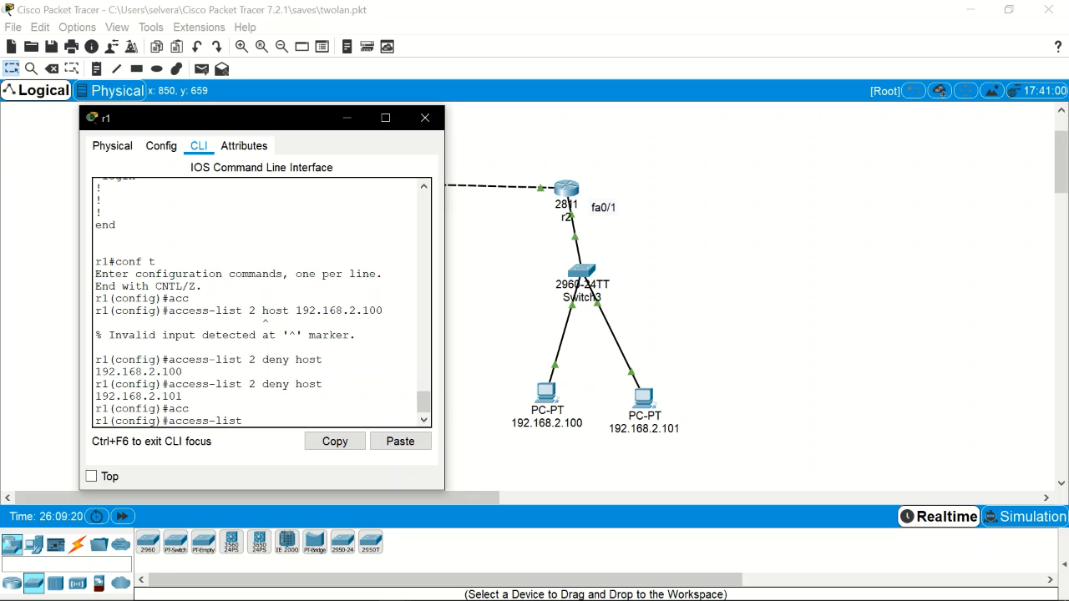
{"action": "type", "text": "permit any"}
{"action": "key", "text": "Return"}
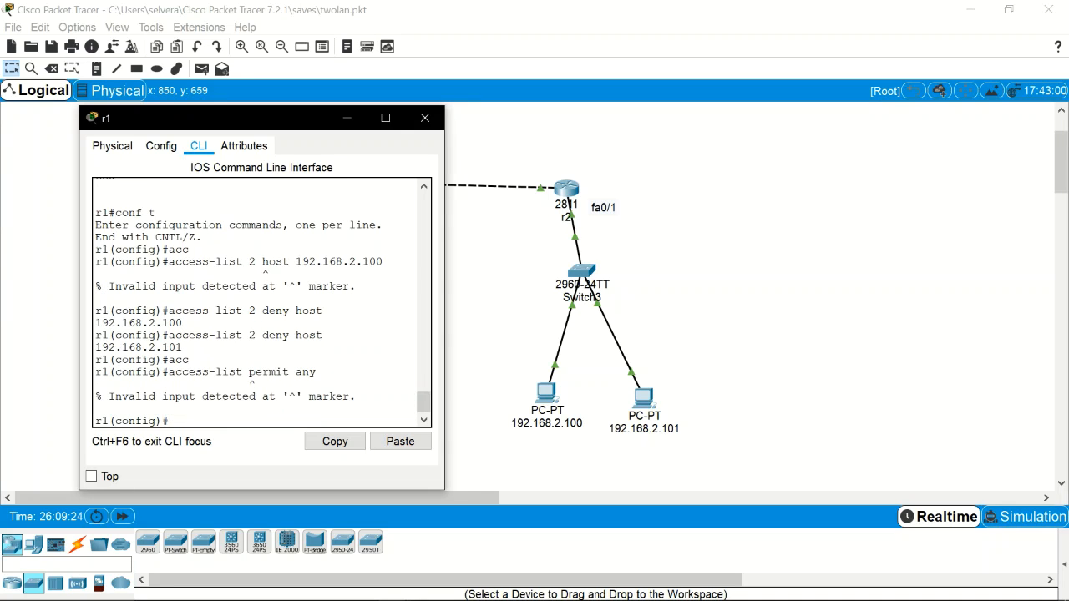
{"action": "key", "text": "Up"}
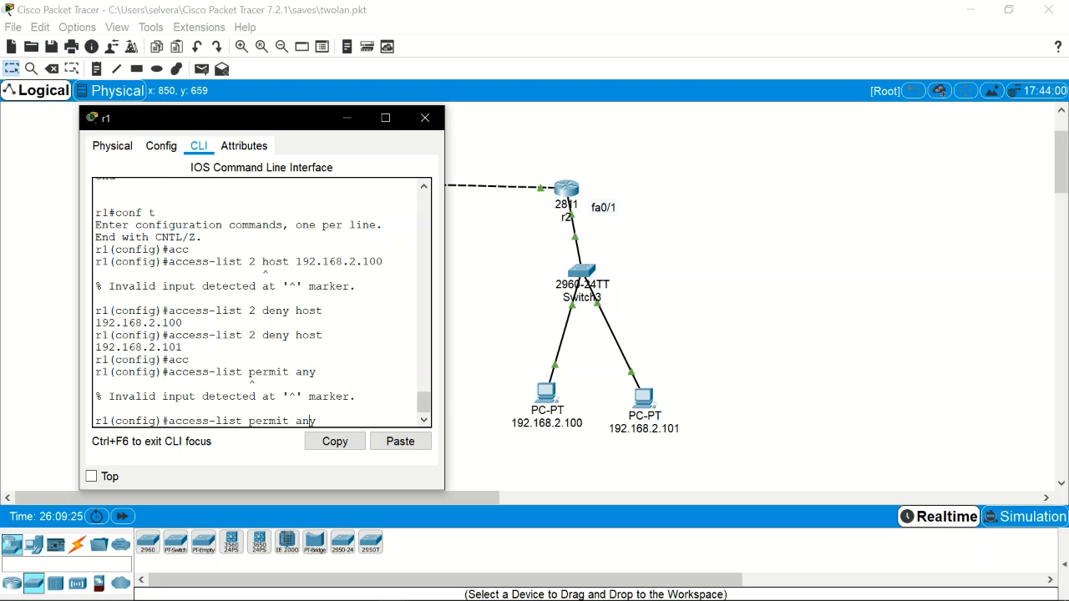
{"action": "key", "text": "Left"}
{"action": "key", "text": "Left"}
{"action": "key", "text": "Left"}
{"action": "key", "text": "Left"}
{"action": "key", "text": "Left"}
{"action": "key", "text": "Left"}
{"action": "key", "text": "Left"}
{"action": "key", "text": "Left"}
{"action": "key", "text": "Left"}
{"action": "key", "text": "Left"}
{"action": "type", "text": "2"}
{"action": "key", "text": "Return"}
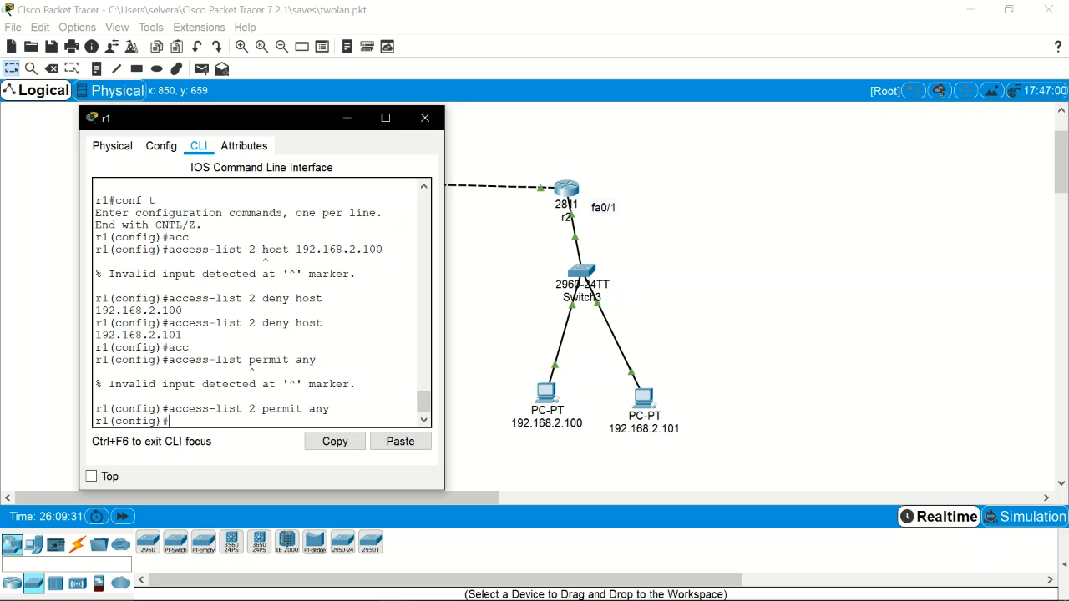
Step: Apply access list 2 outbound on interface fa0/1 with ip access-group 2 out
{"action": "key", "text": "ctrl+z"}
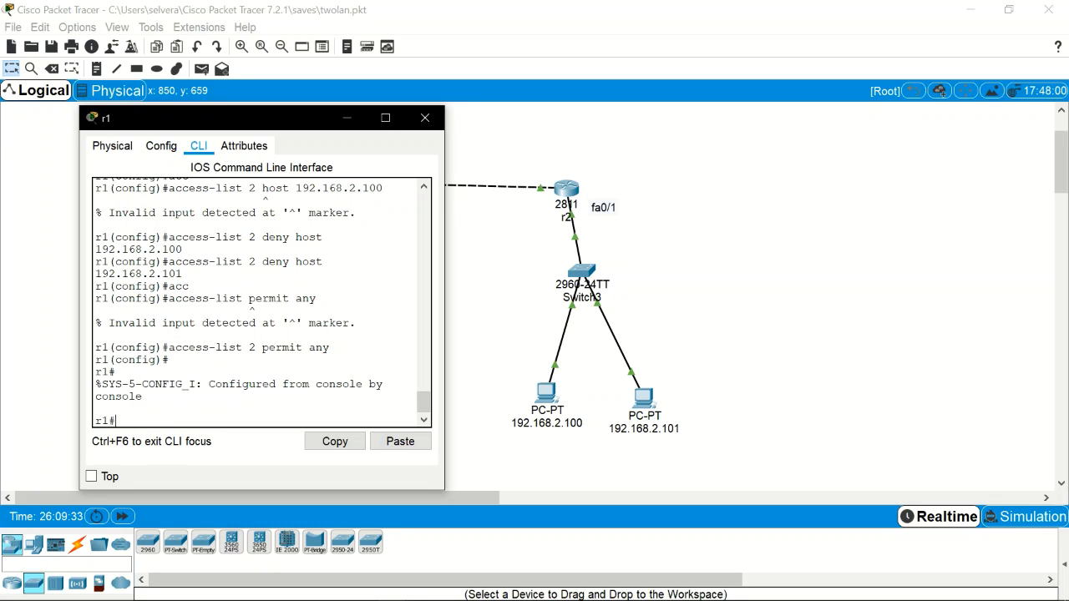
{"action": "type", "text": "conf t"}
{"action": "key", "text": "Return"}
{"action": "type", "text": "int"}
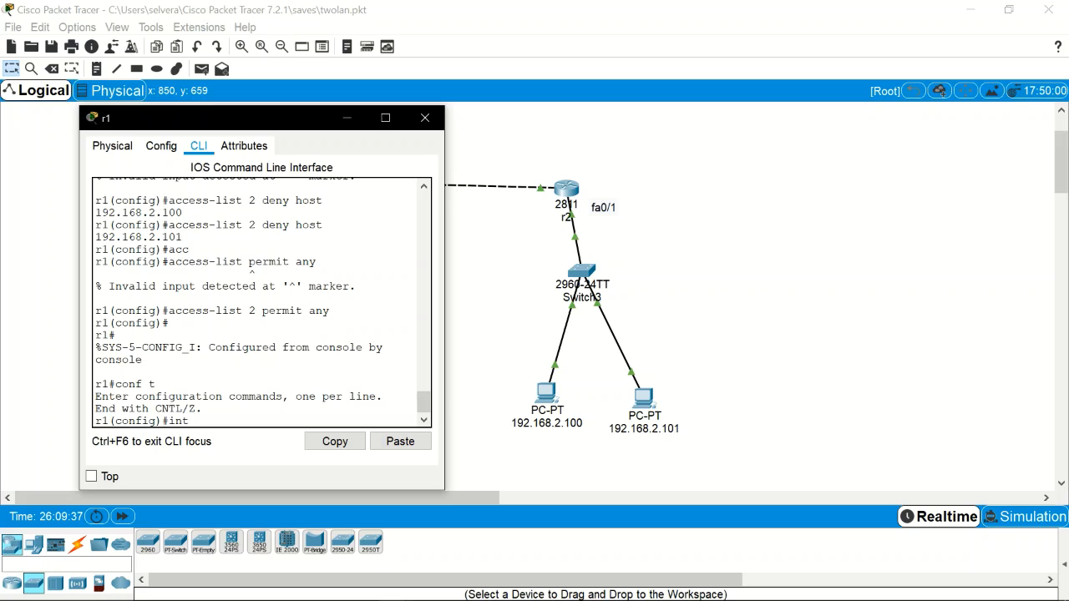
{"action": "type", "text": " fa0/1"}
{"action": "key", "text": "Return"}
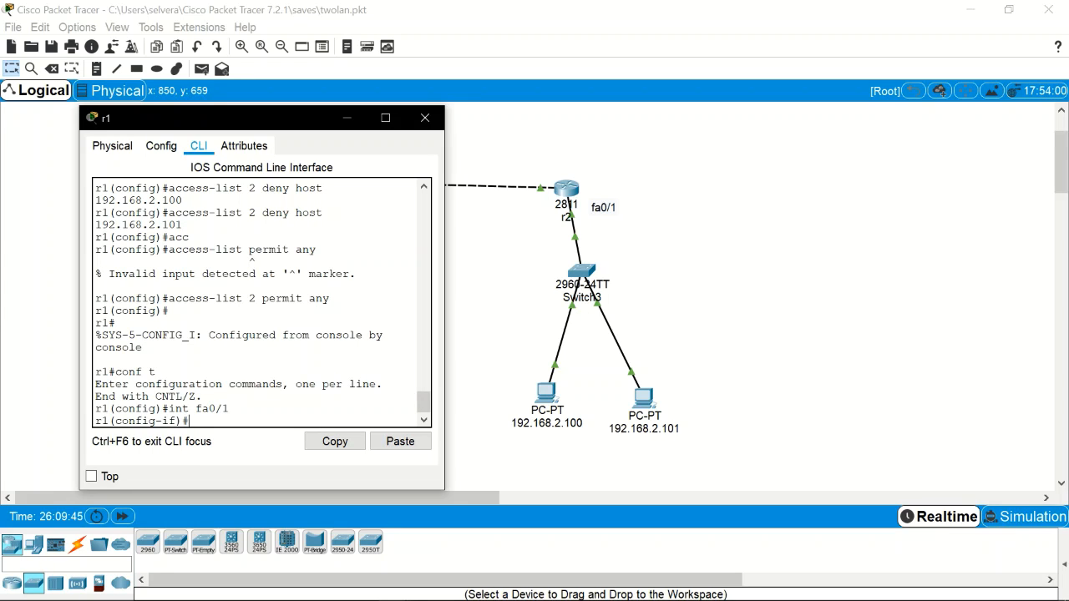
{"action": "type", "text": "acc"}
{"action": "key", "text": "Tab"}
{"action": "key", "text": "BackSpace"}
{"action": "key", "text": "BackSpace"}
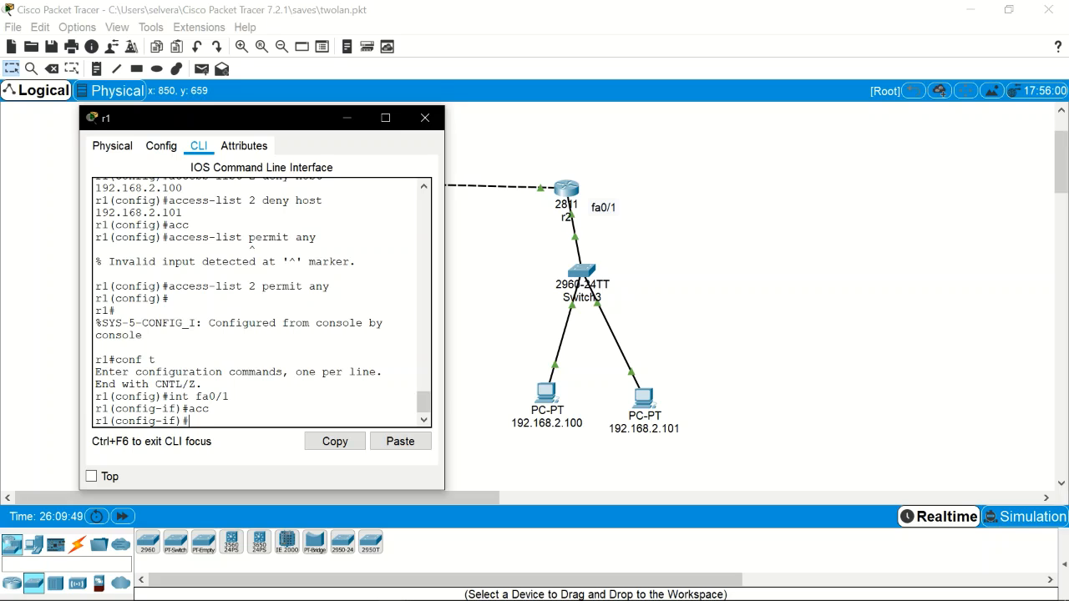
{"action": "type", "text": "ip acc"}
{"action": "key", "text": "Tab"}
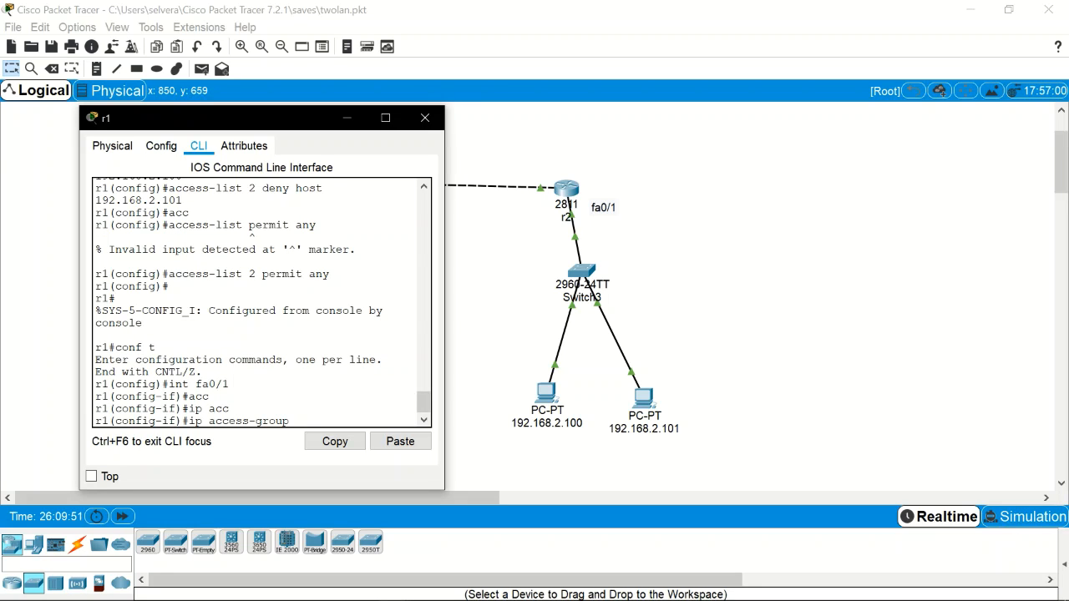
{"action": "type", "text": "2 out"}
{"action": "key", "text": "Return"}
{"action": "key", "text": "ctrl+z"}
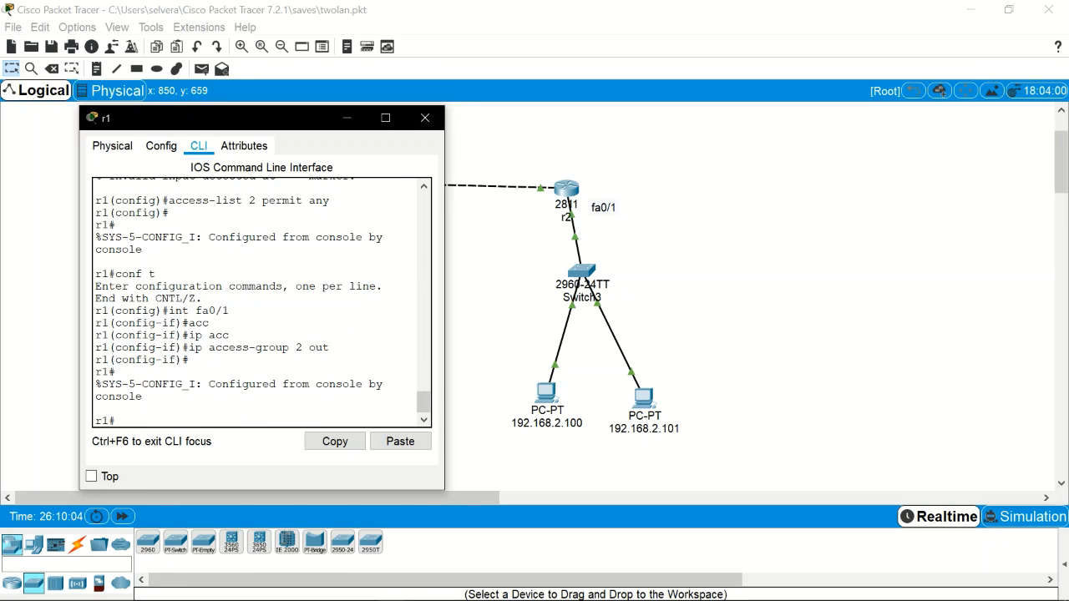
Step: Run show run on r1 and page through to check access-list 2 and access-group
{"action": "type", "text": "show run"}
{"action": "key", "text": "Return"}
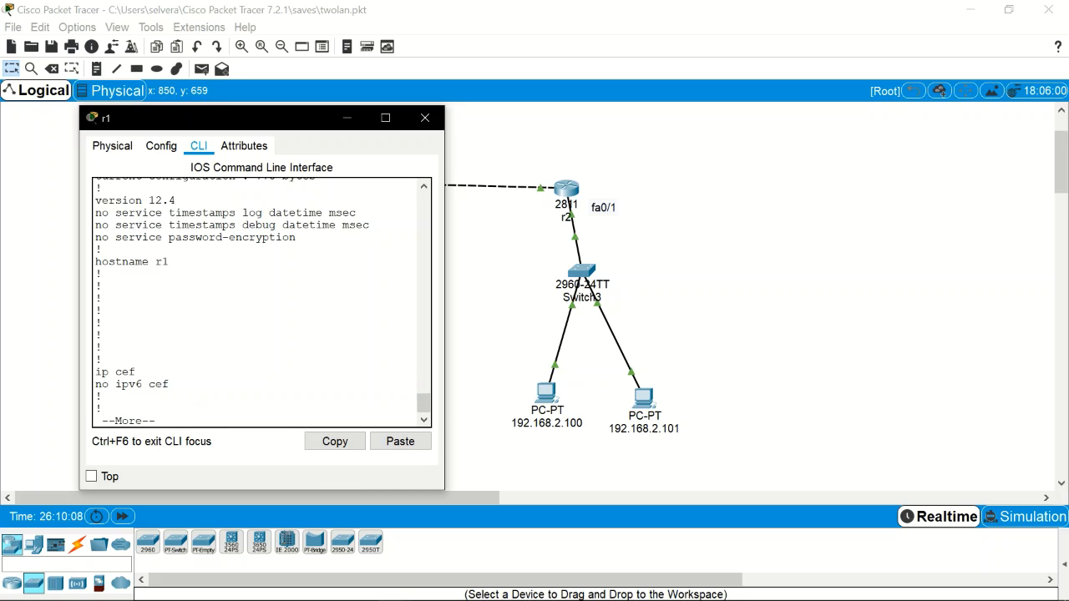
{"action": "key", "text": "space"}
{"action": "key", "text": "space"}
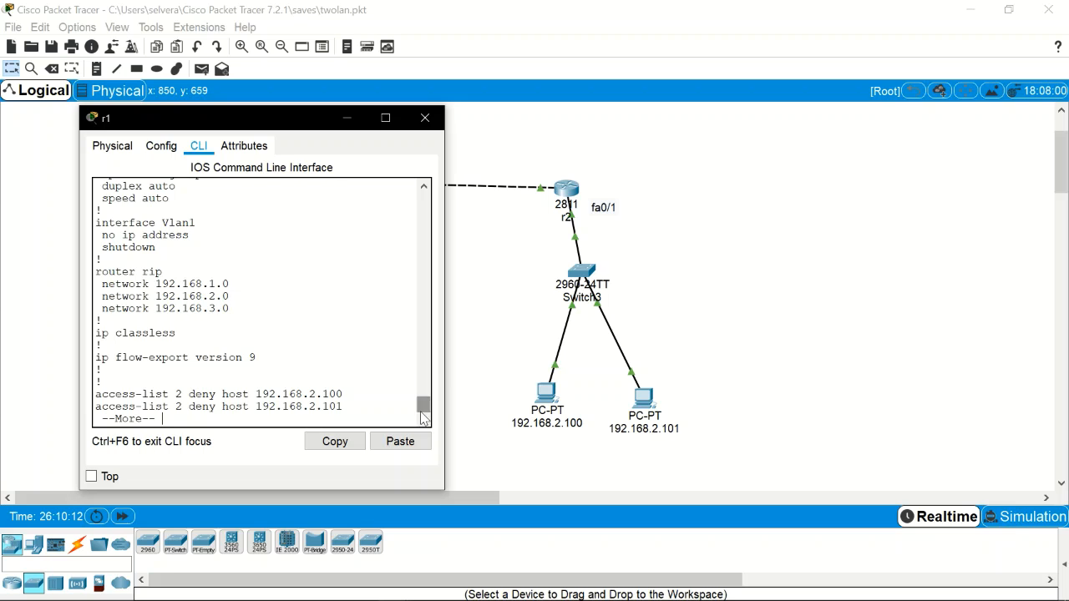
{"action": "key", "text": "space"}
{"action": "left_click_drag", "start_coordinate": [423, 407], "coordinate": [422, 398]}
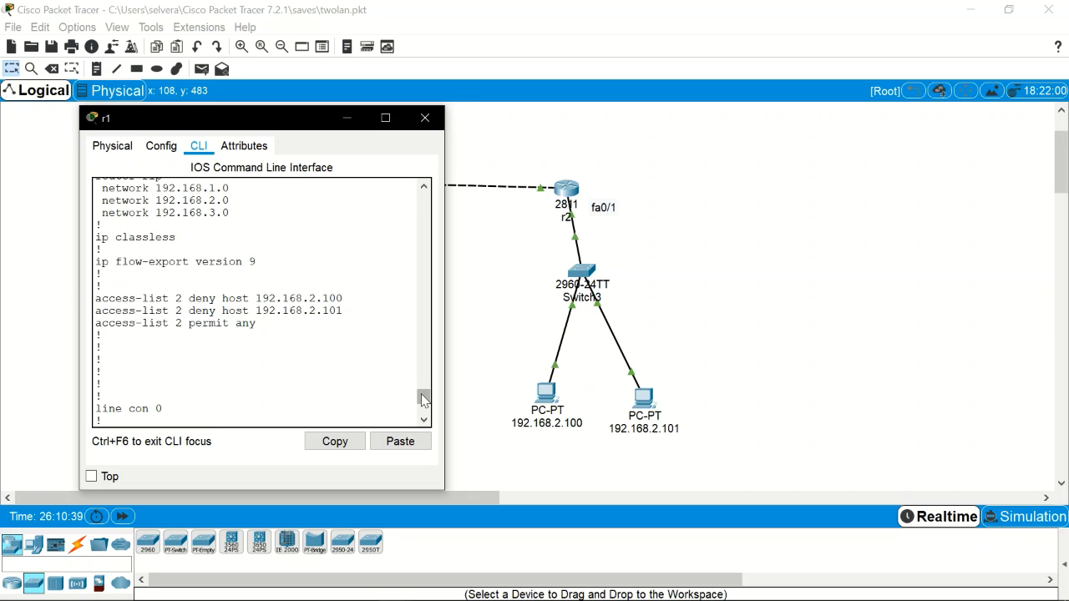
{"action": "left_click_drag", "start_coordinate": [423, 401], "coordinate": [423, 396]}
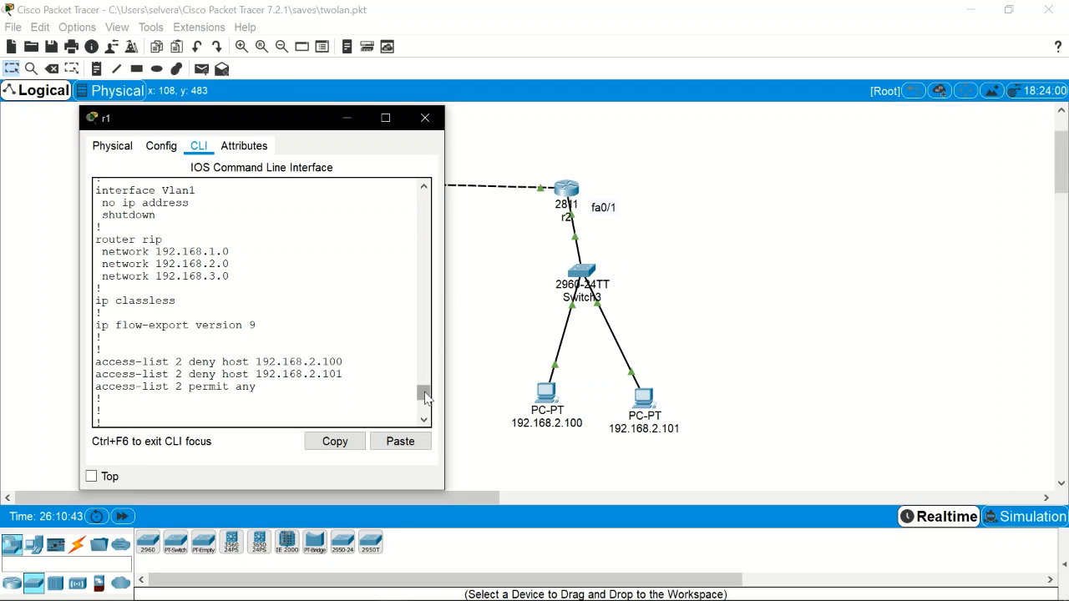
{"action": "left_click_drag", "start_coordinate": [424, 394], "coordinate": [425, 390]}
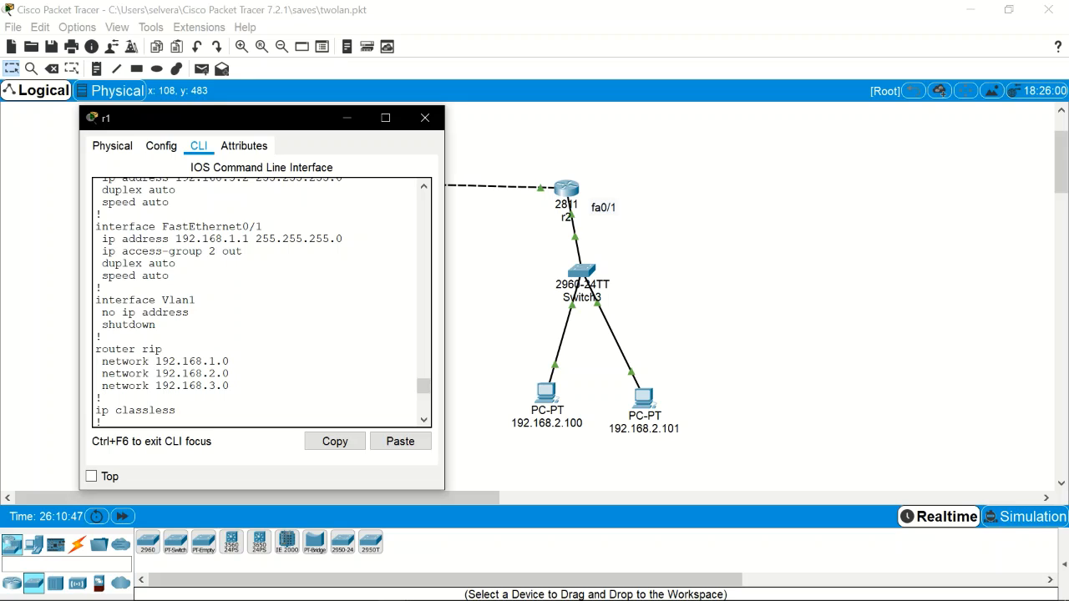
{"action": "left_click_drag", "start_coordinate": [424, 386], "coordinate": [426, 418]}
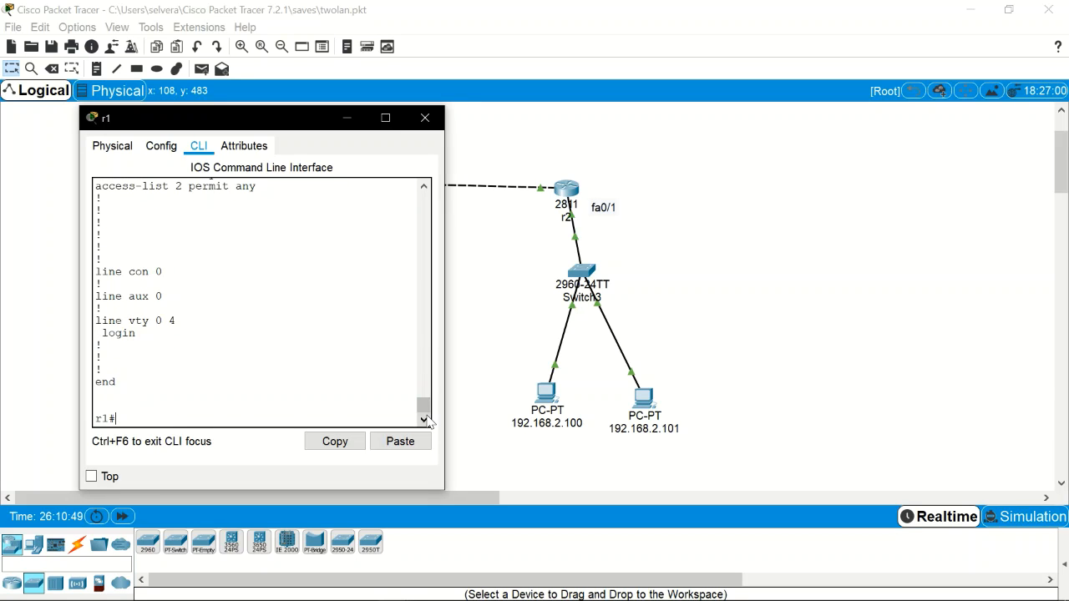
Step: Exit r1's console, close its window, and open PC 192.168.2.100
{"action": "type", "text": "exit"}
{"action": "key", "text": "Return"}
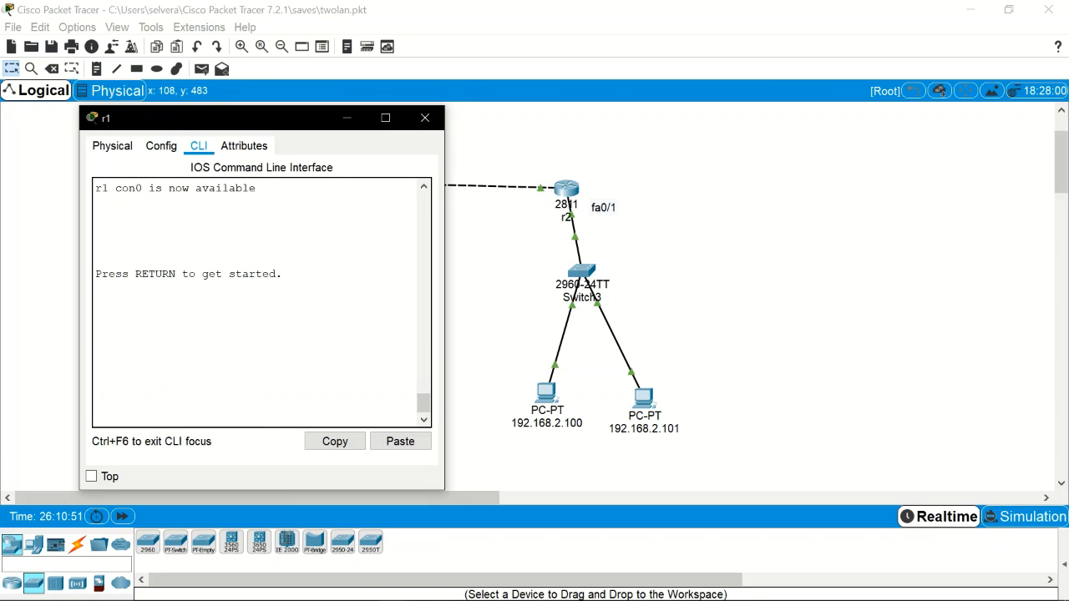
{"action": "key", "text": "Return"}
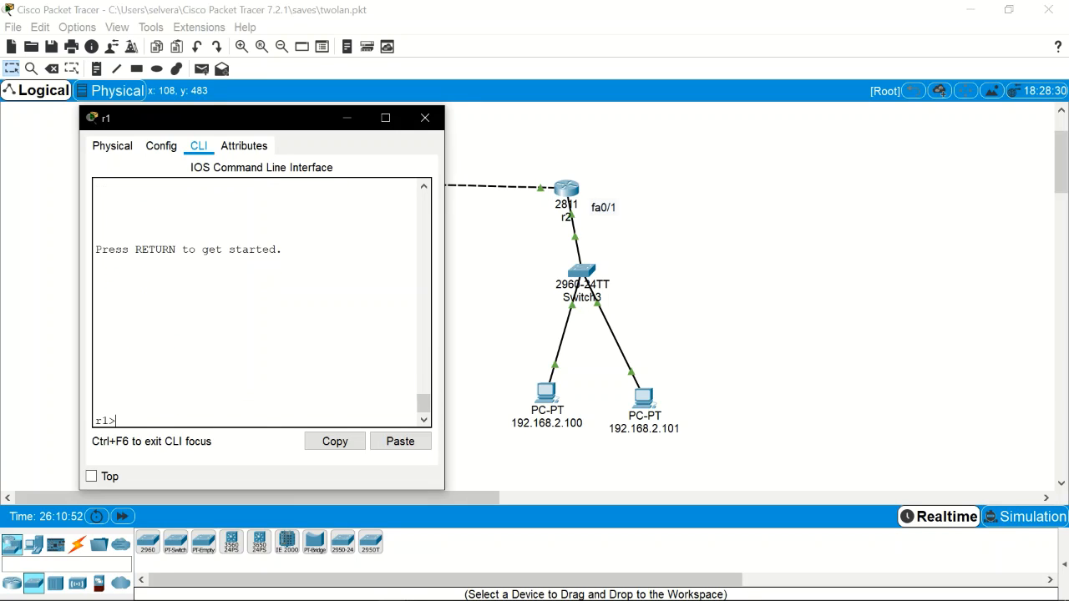
{"action": "left_click", "coordinate": [425, 118]}
{"action": "left_click", "coordinate": [545, 391]}
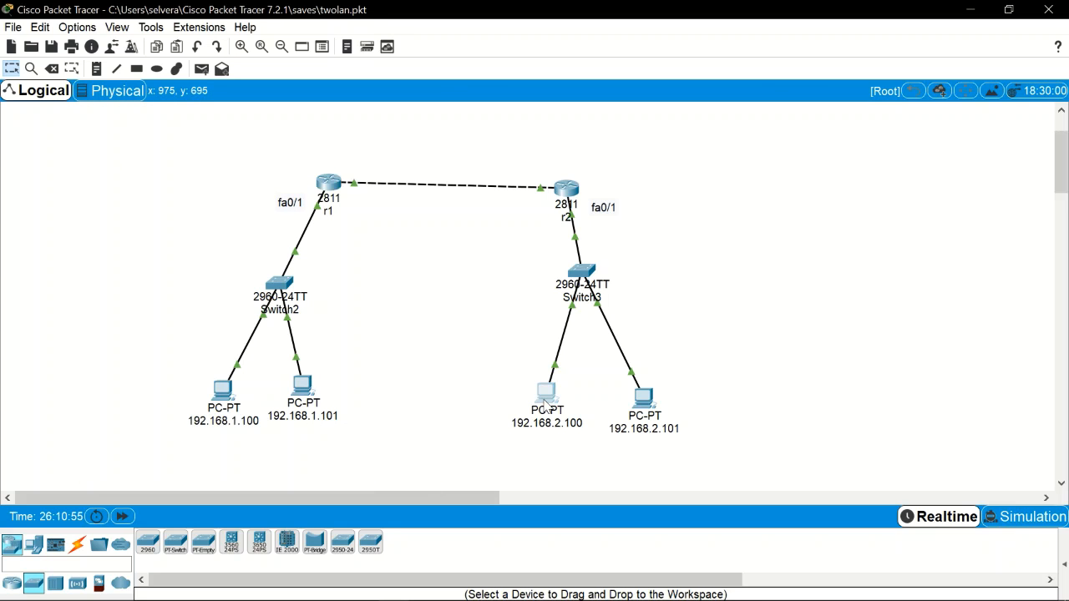
Step: From PC 192.168.2.100, ping 192.168.1.100 again and confirm it's now blocked
{"action": "left_click", "coordinate": [614, 167]}
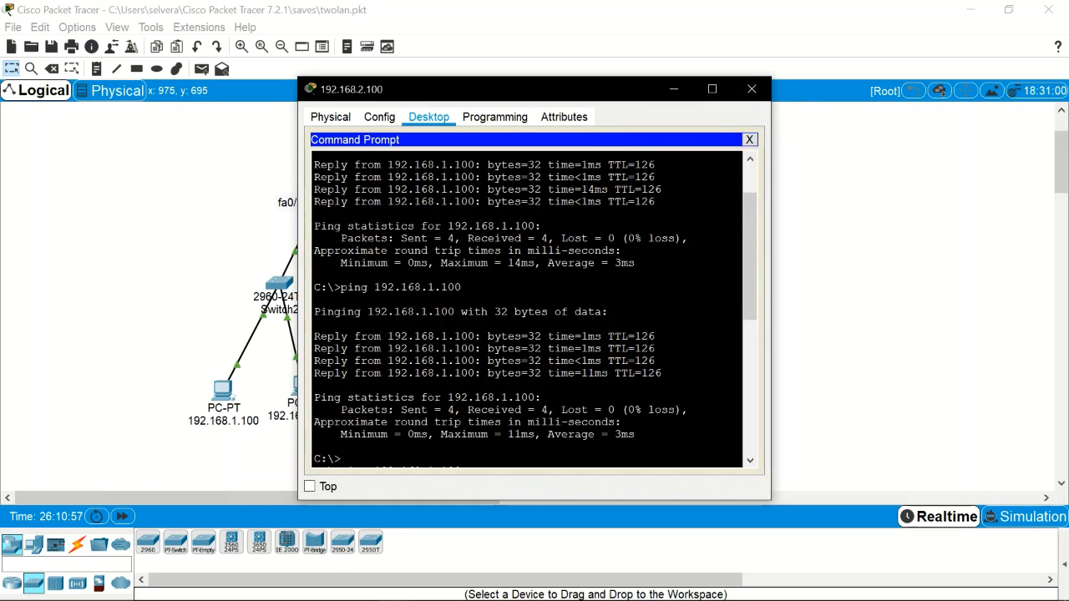
{"action": "key", "text": "Up"}
{"action": "key", "text": "Return"}
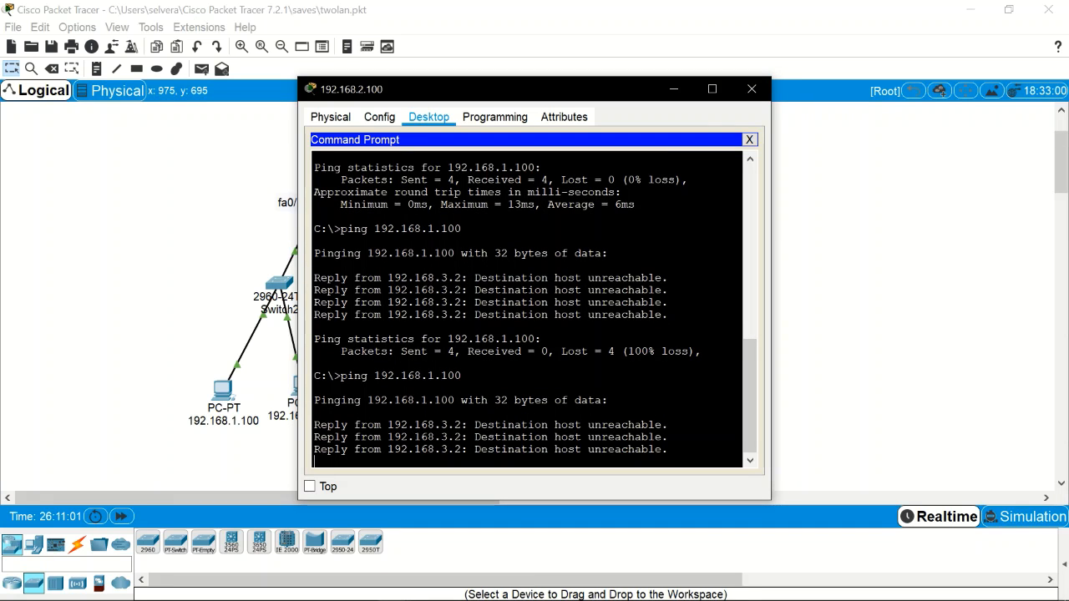
{"action": "left_click", "coordinate": [751, 88]}
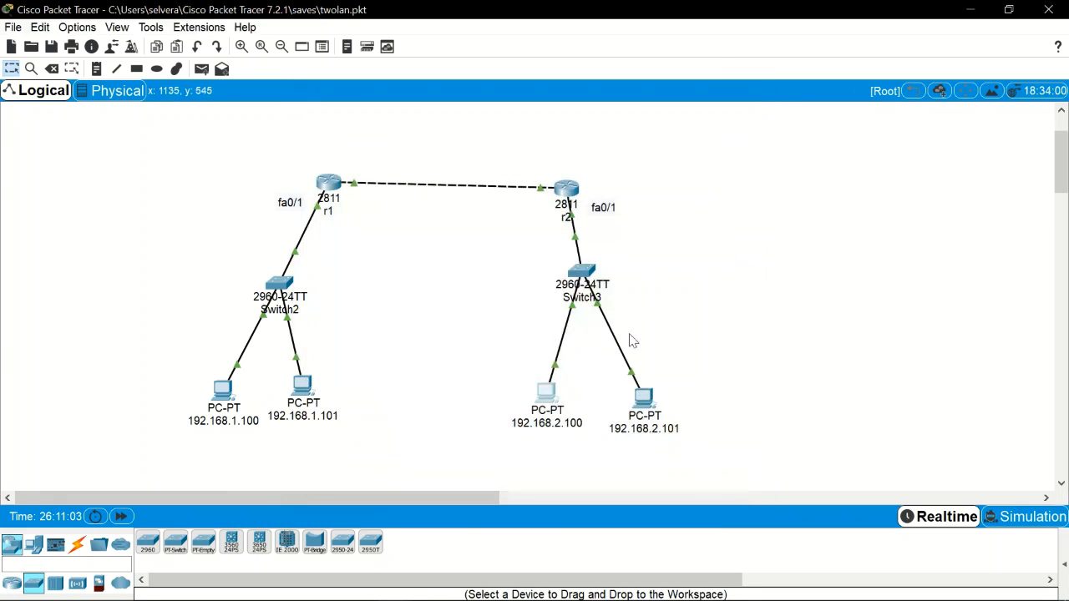
Step: From PC 192.168.2.101, ping 192.168.1.100 again and confirm it's now blocked
{"action": "left_click", "coordinate": [643, 421]}
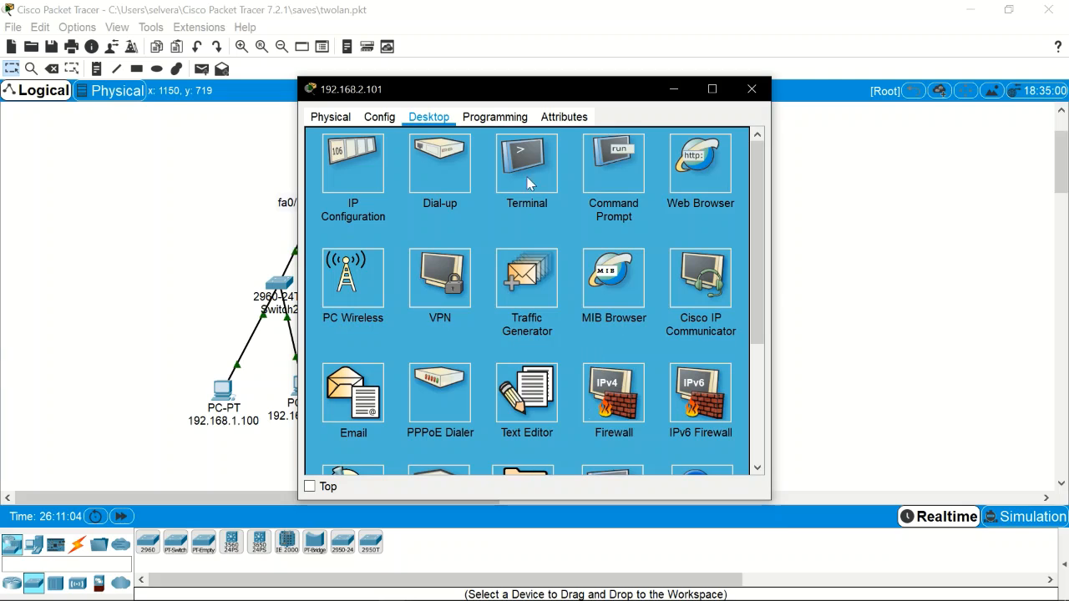
{"action": "left_click", "coordinate": [597, 170]}
{"action": "key", "text": "Up"}
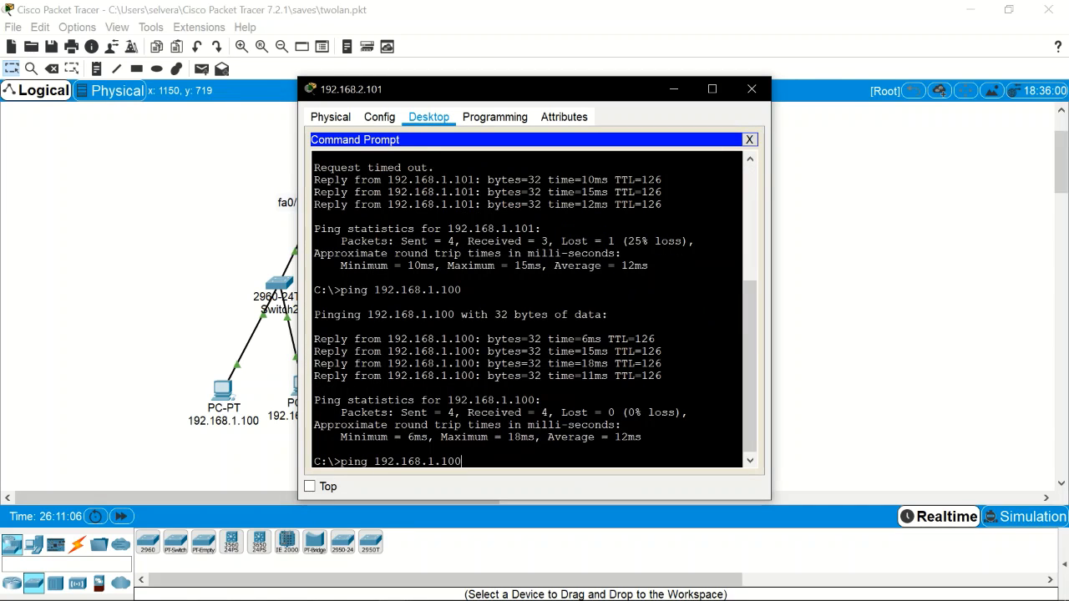
{"action": "key", "text": "Return"}
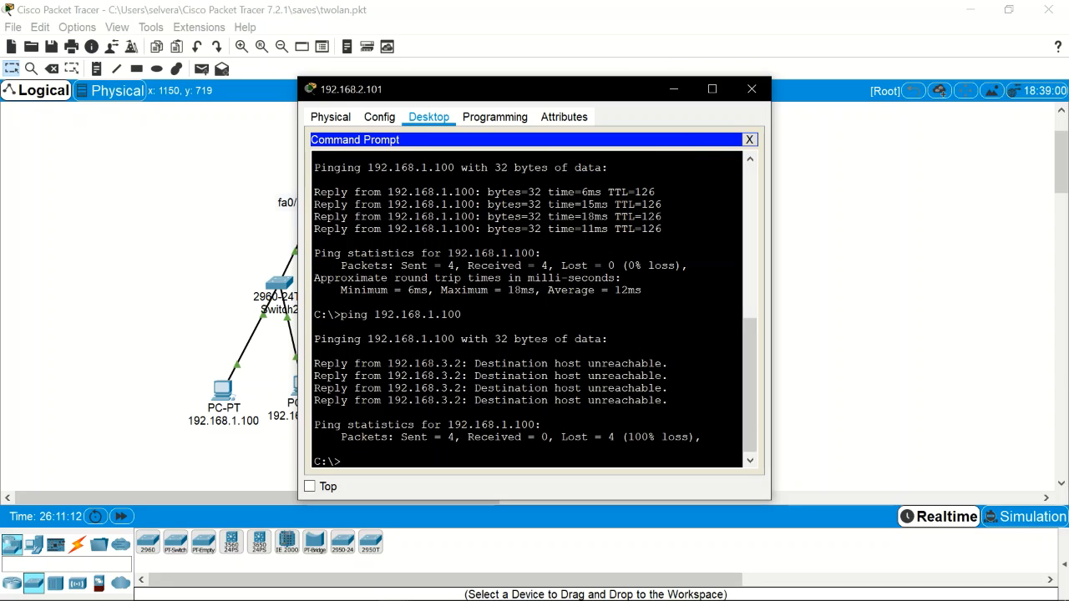
{"action": "left_click", "coordinate": [753, 89]}
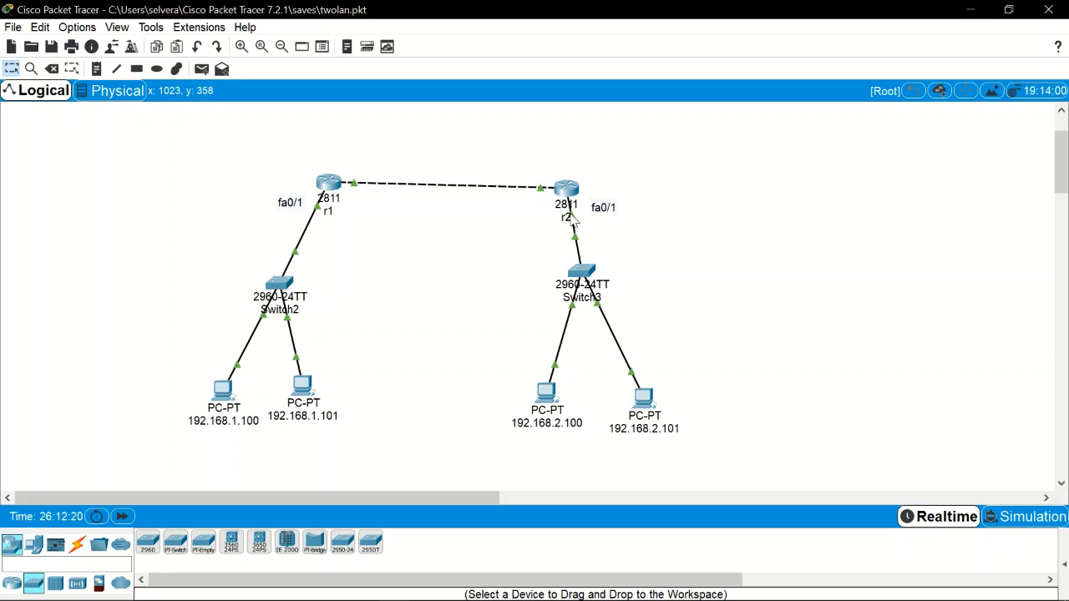
{"action": "mouse_move", "coordinate": [571, 225]}
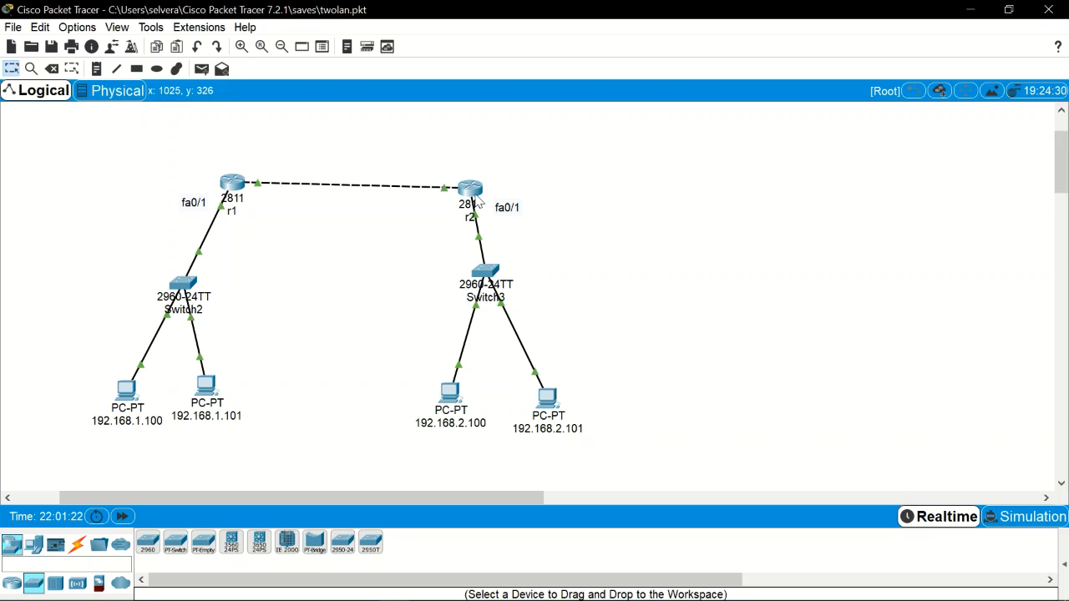
{"action": "mouse_move", "coordinate": [478, 202]}
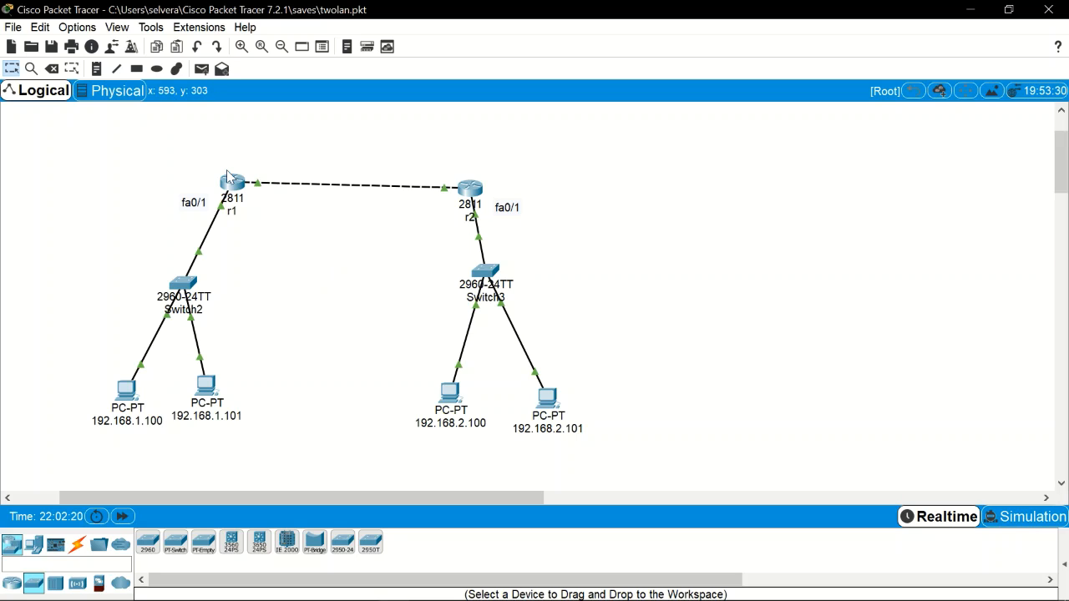
Step: Place a Server-PT at the top-left beside r1's LAN and select its label for editing
{"action": "left_click", "coordinate": [34, 545]}
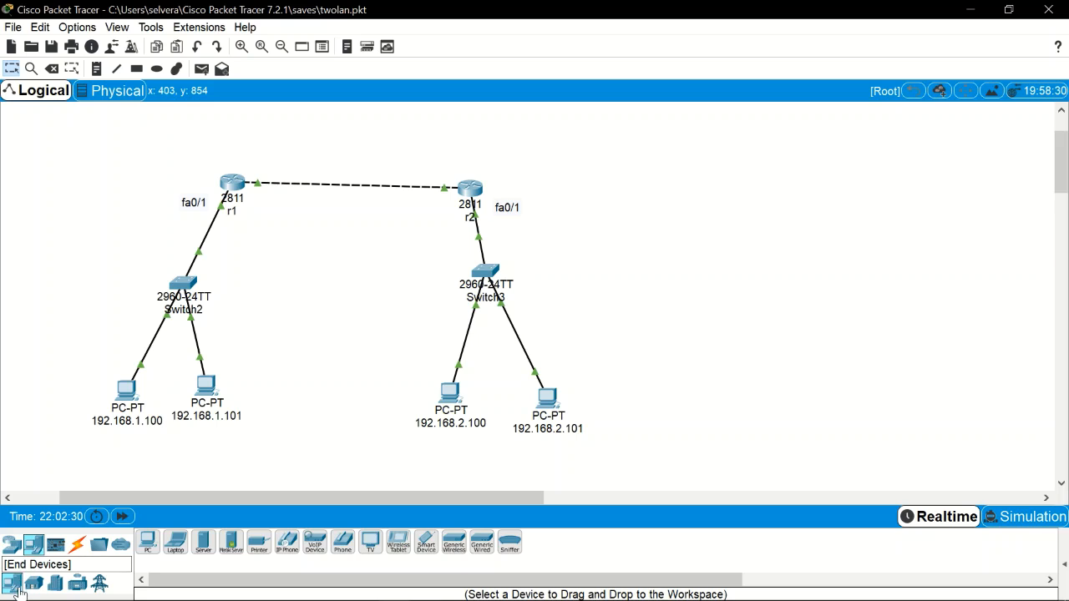
{"action": "left_click", "coordinate": [204, 549]}
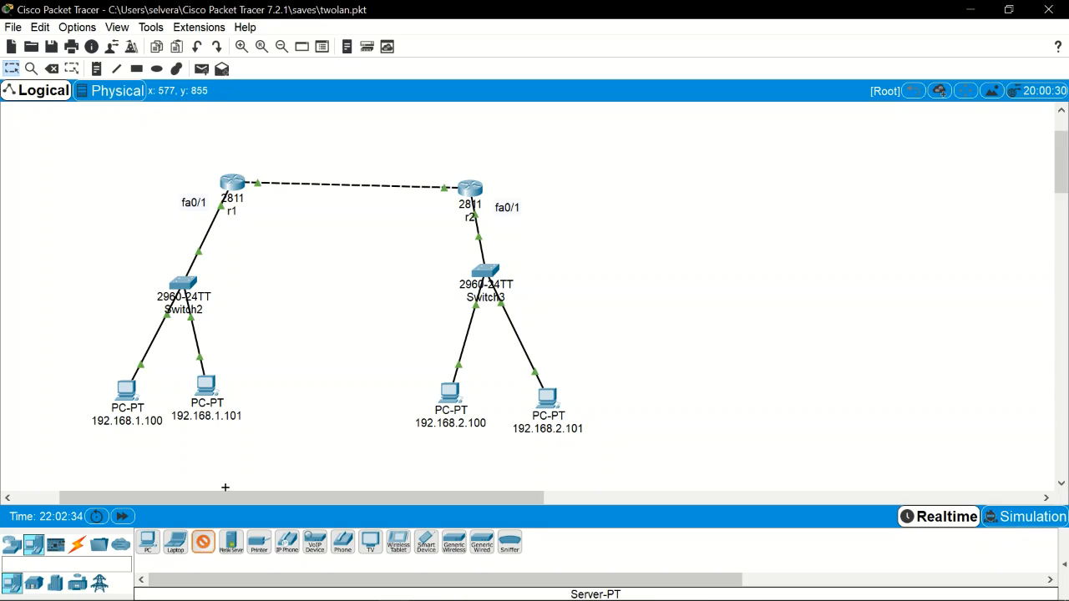
{"action": "left_click", "coordinate": [593, 180]}
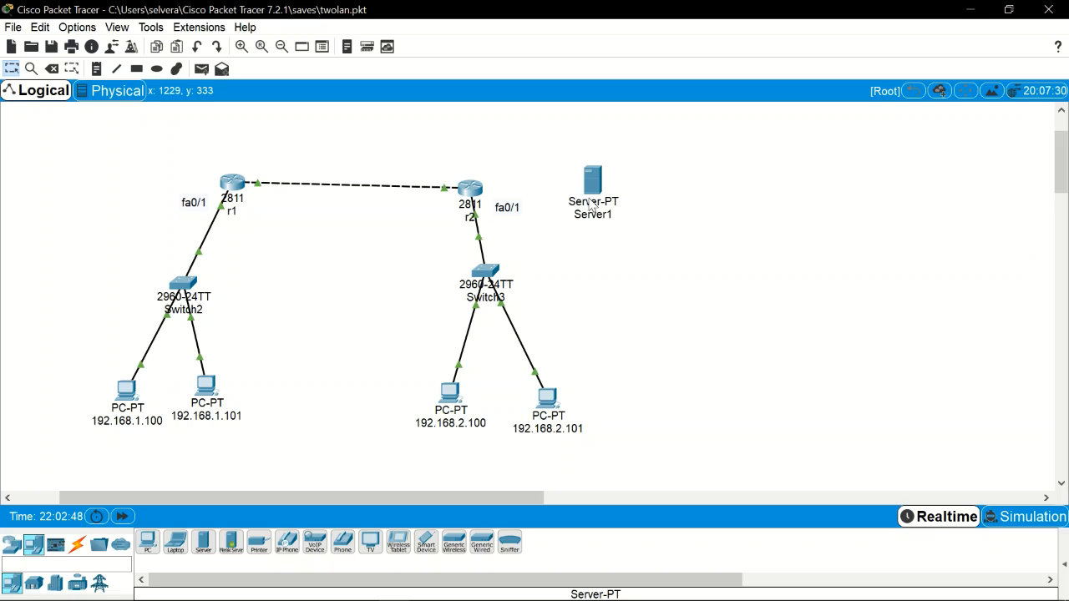
{"action": "left_click_drag", "start_coordinate": [593, 215], "coordinate": [87, 177]}
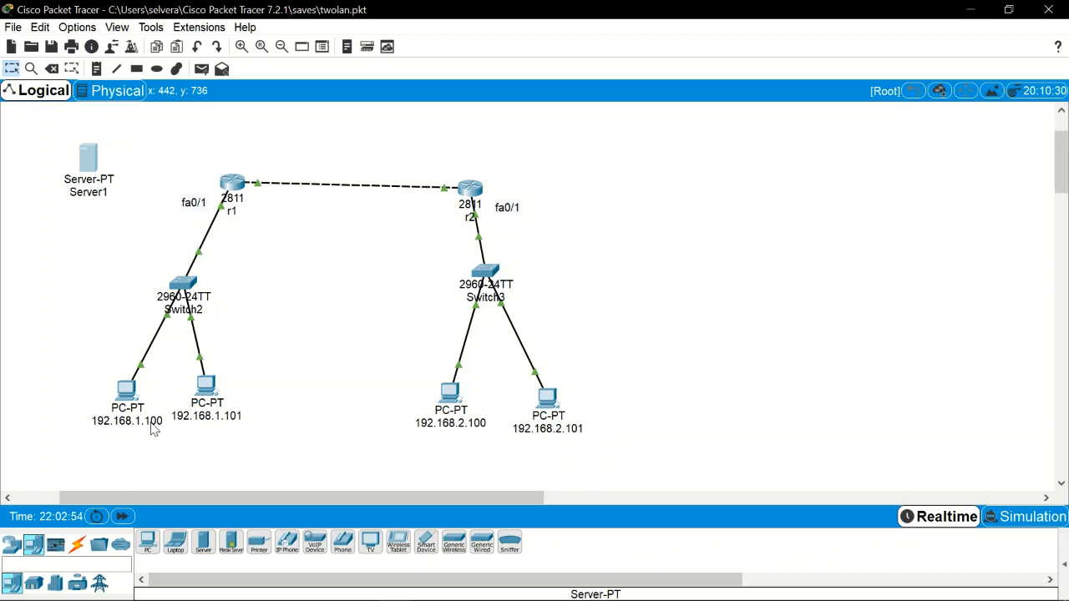
{"action": "left_click", "coordinate": [91, 192]}
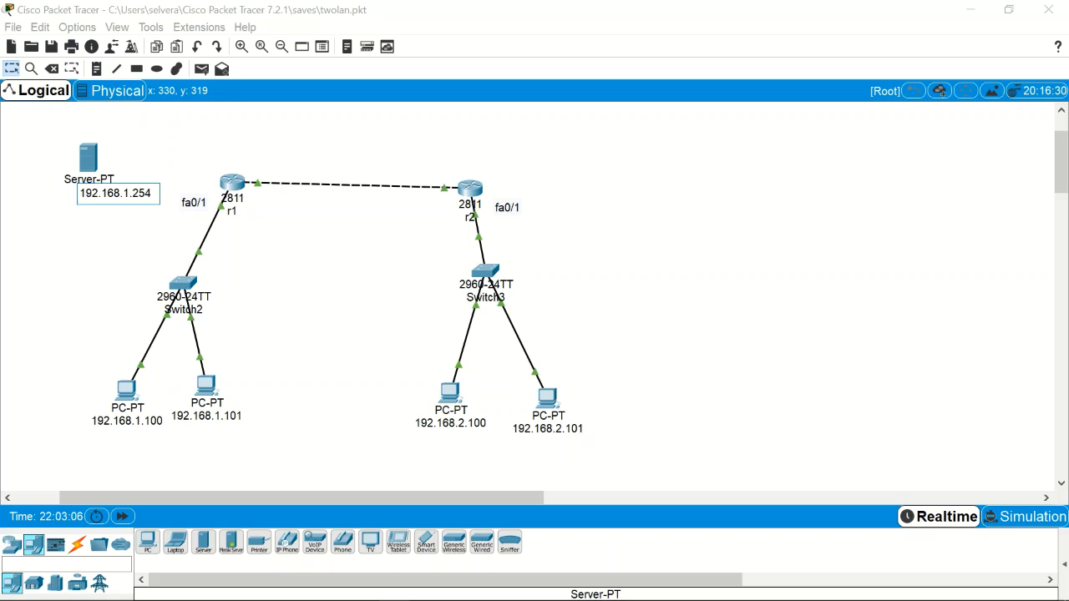
Step: Rename the server's label to 192.168.1.254
{"action": "key", "text": "ctrl+a"}
{"action": "key", "text": "ctrl+c"}
{"action": "type", "text": "Server1"}
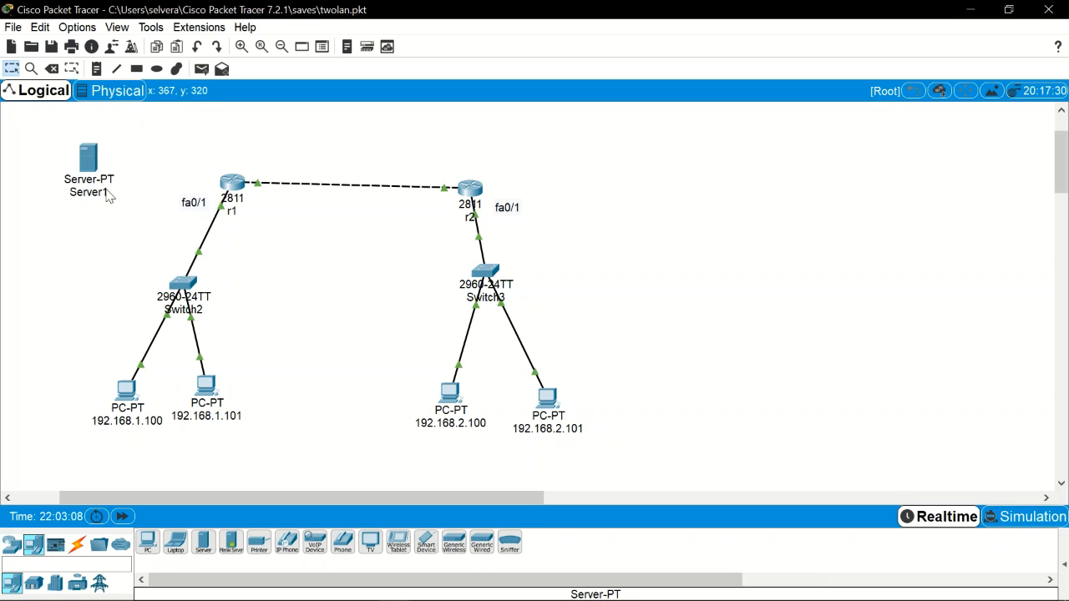
{"action": "key", "text": "ctrl+a"}
{"action": "key", "text": "ctrl+v"}
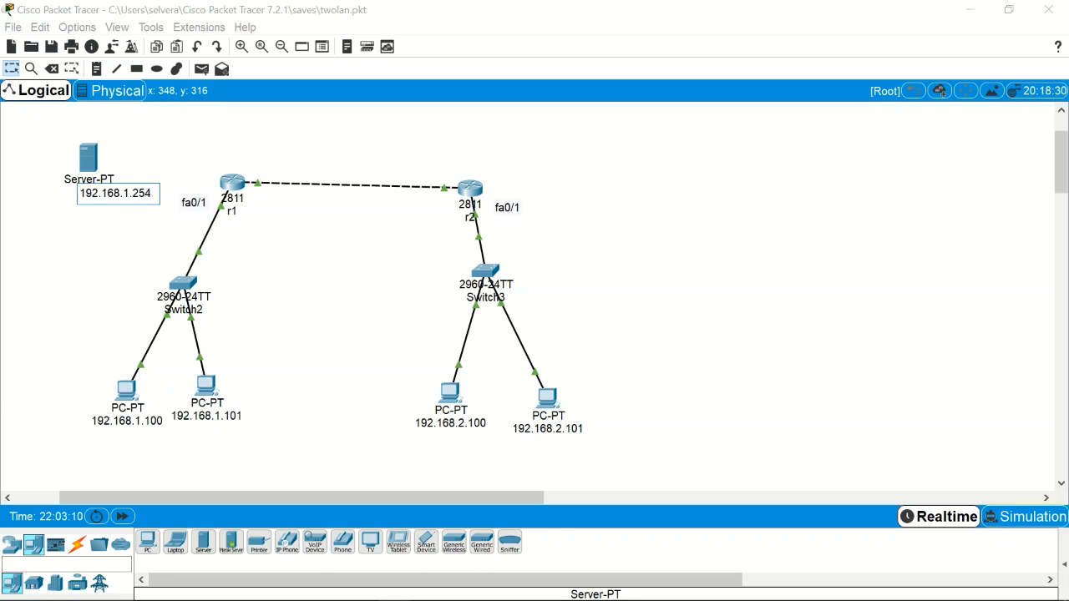
{"action": "left_click", "coordinate": [146, 136]}
Step: Set the server's IP to 192.168.1.254, mask 255.255.255.0, gateway 192.168.1.1
{"action": "left_click", "coordinate": [90, 158]}
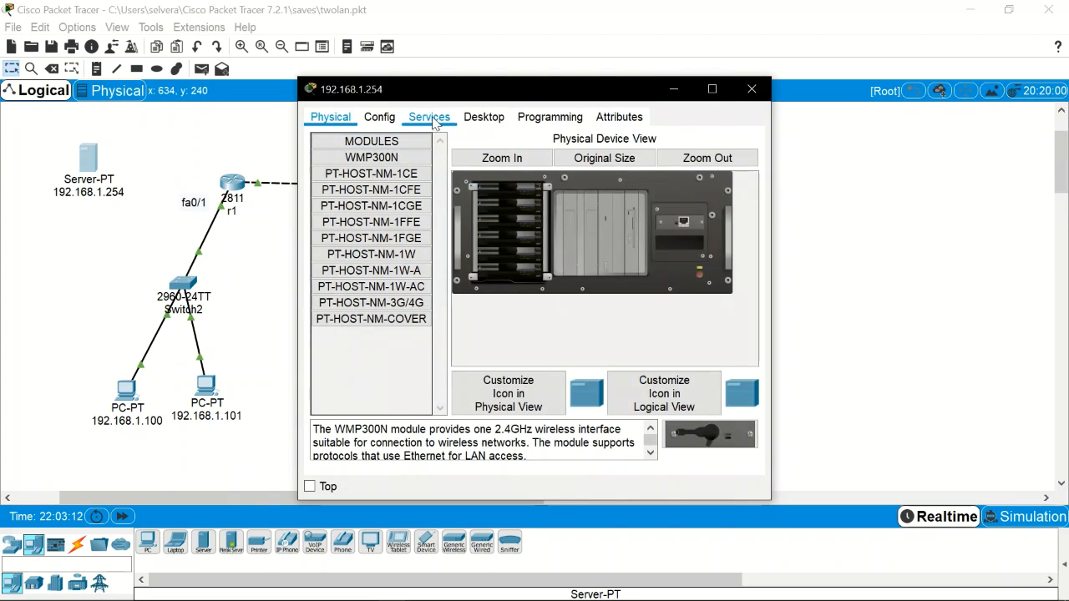
{"action": "left_click", "coordinate": [483, 117]}
{"action": "left_click", "coordinate": [358, 165]}
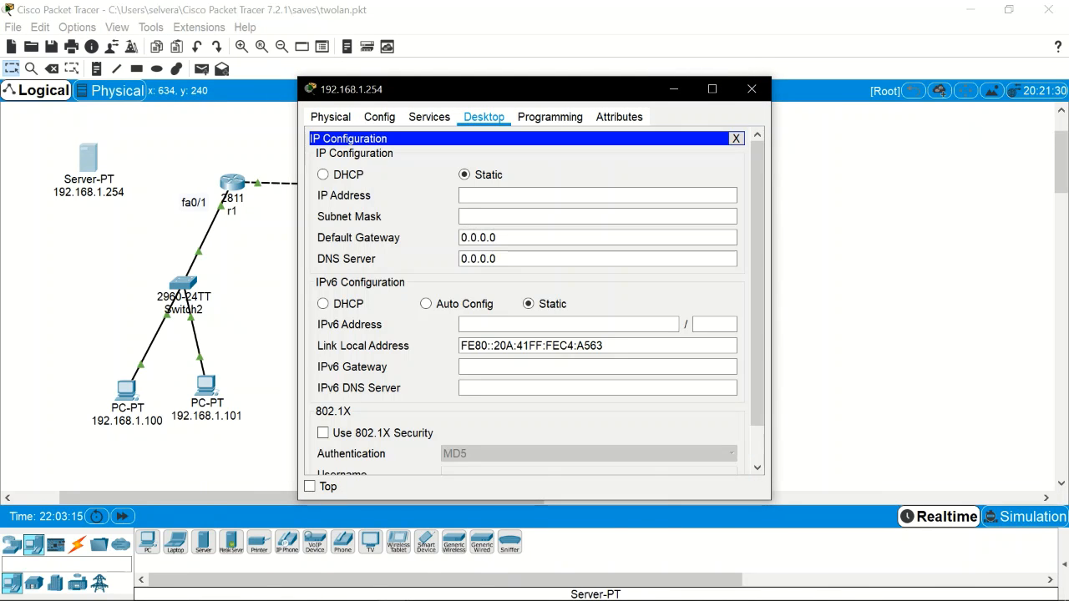
{"action": "left_click", "coordinate": [534, 195]}
{"action": "key", "text": "ctrl+v"}
{"action": "left_click", "coordinate": [535, 216]}
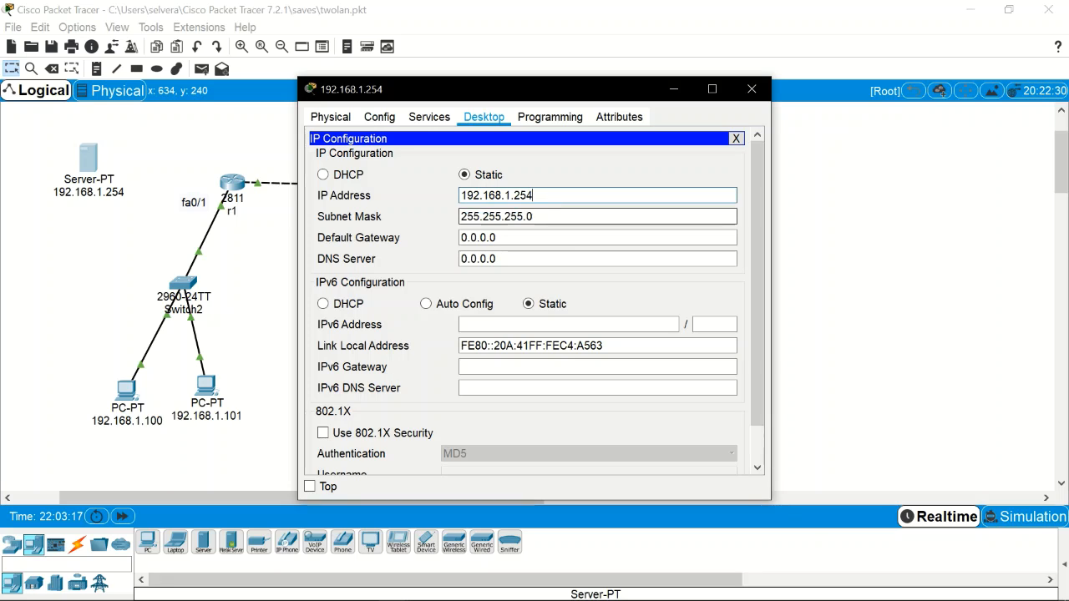
{"action": "key", "text": "Tab"}
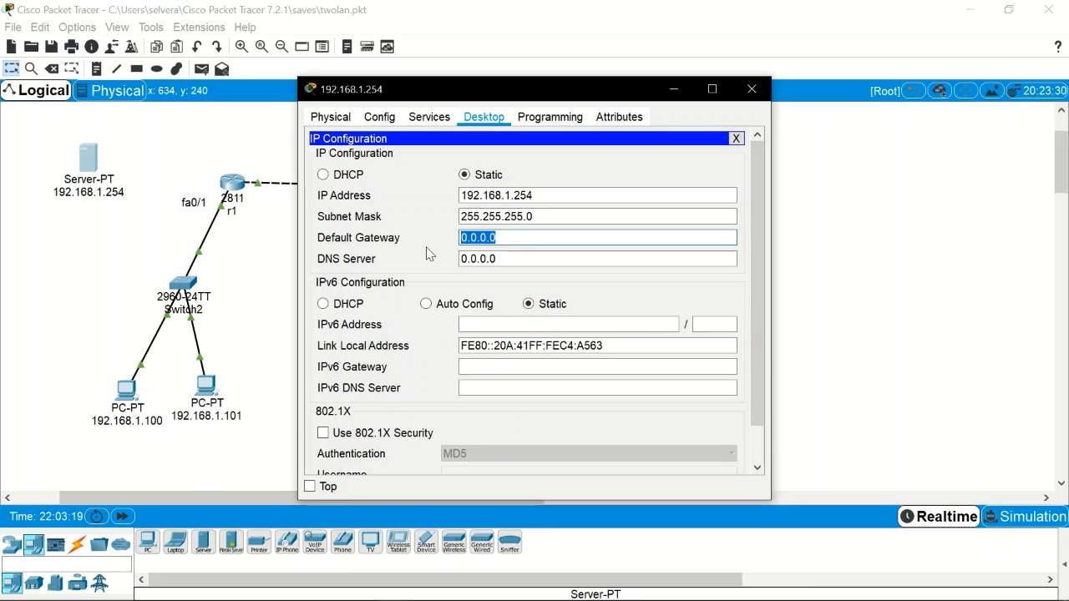
{"action": "key", "text": "ctrl+v"}
{"action": "key", "text": "BackSpace"}
{"action": "key", "text": "BackSpace"}
{"action": "key", "text": "BackSpace"}
{"action": "type", "text": "1"}
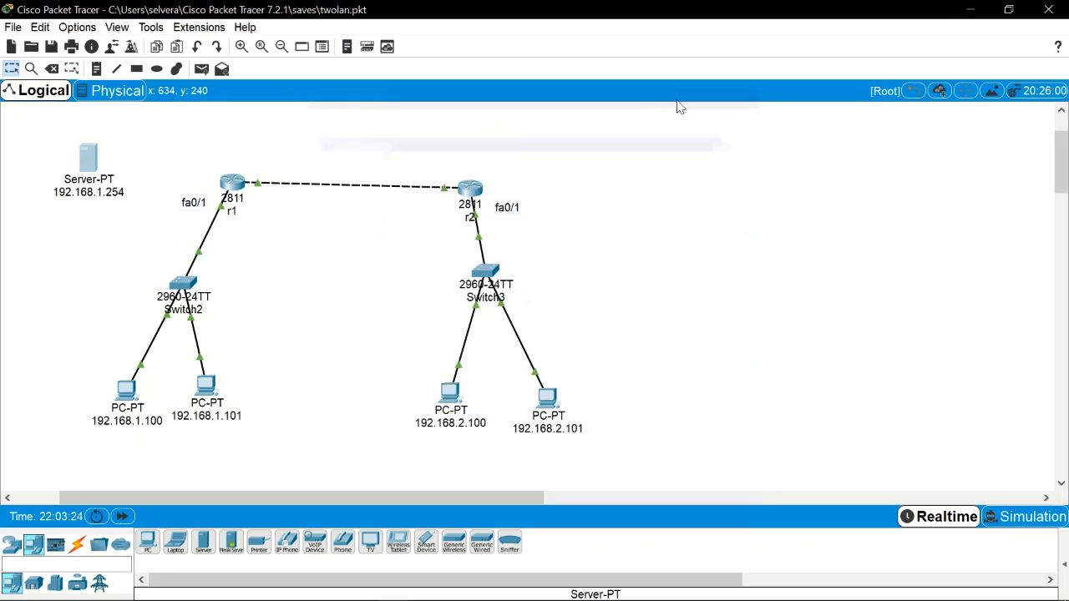
Step: Cable Switch2 FastEthernet0/4 to the server's FastEthernet0 with copper straight-through, then reopen the server
{"action": "left_click", "coordinate": [752, 90]}
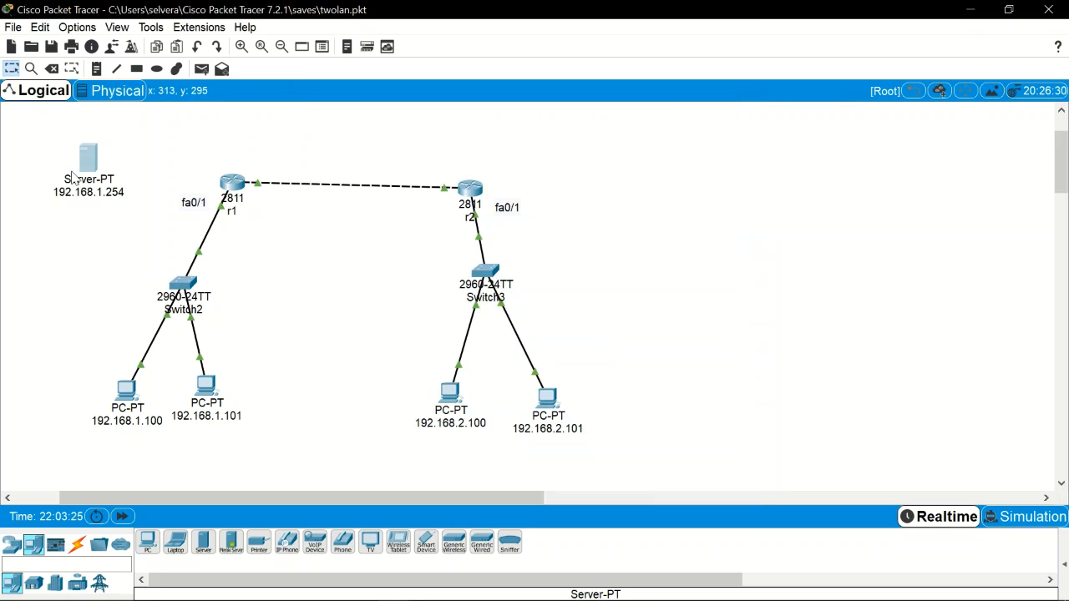
{"action": "left_click", "coordinate": [80, 544]}
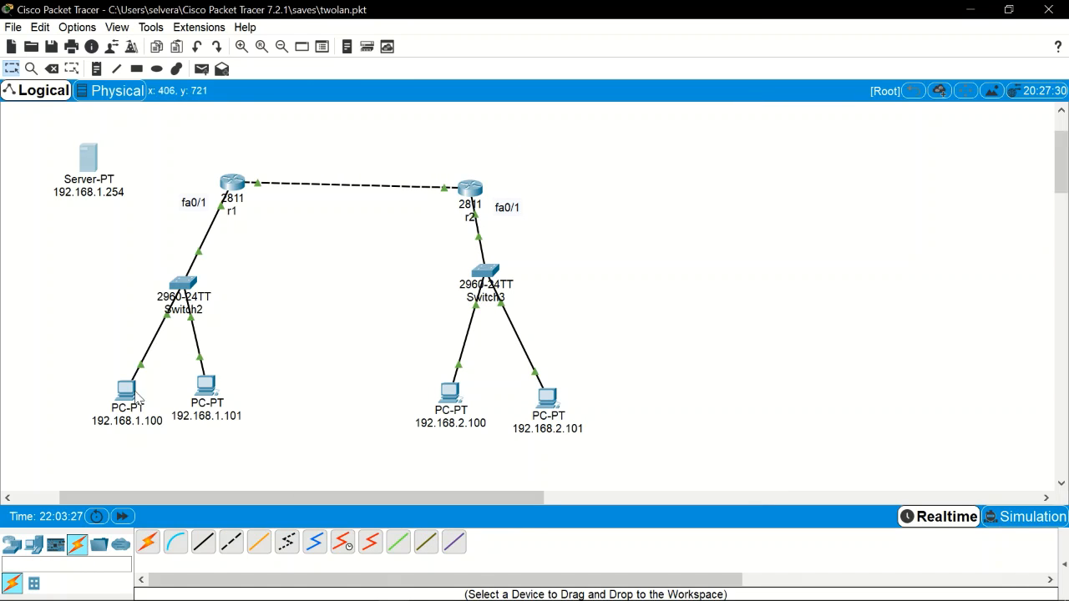
{"action": "left_click", "coordinate": [203, 543]}
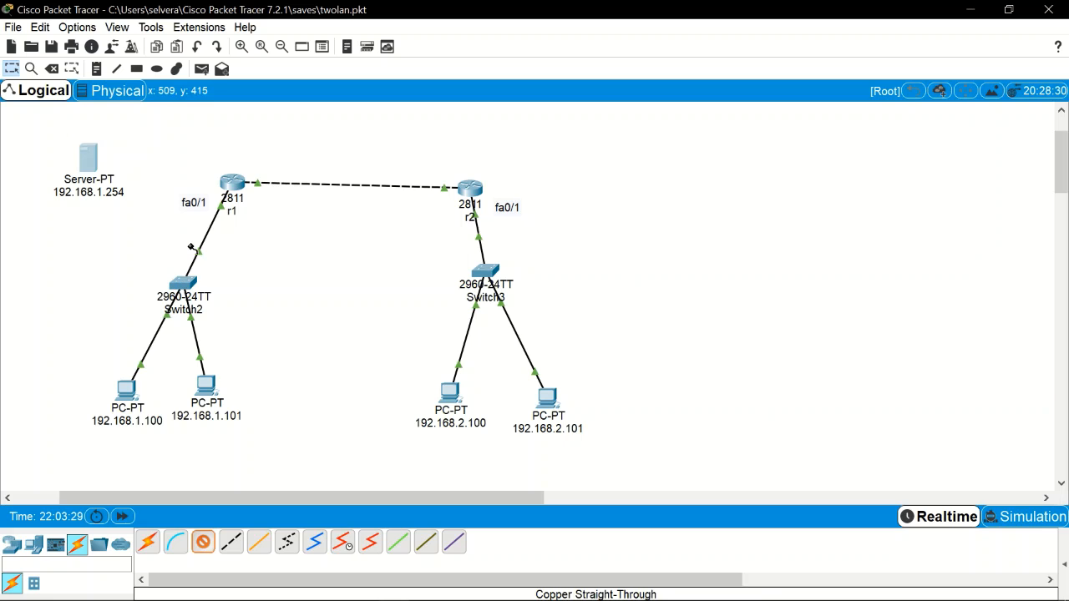
{"action": "left_click", "coordinate": [188, 294]}
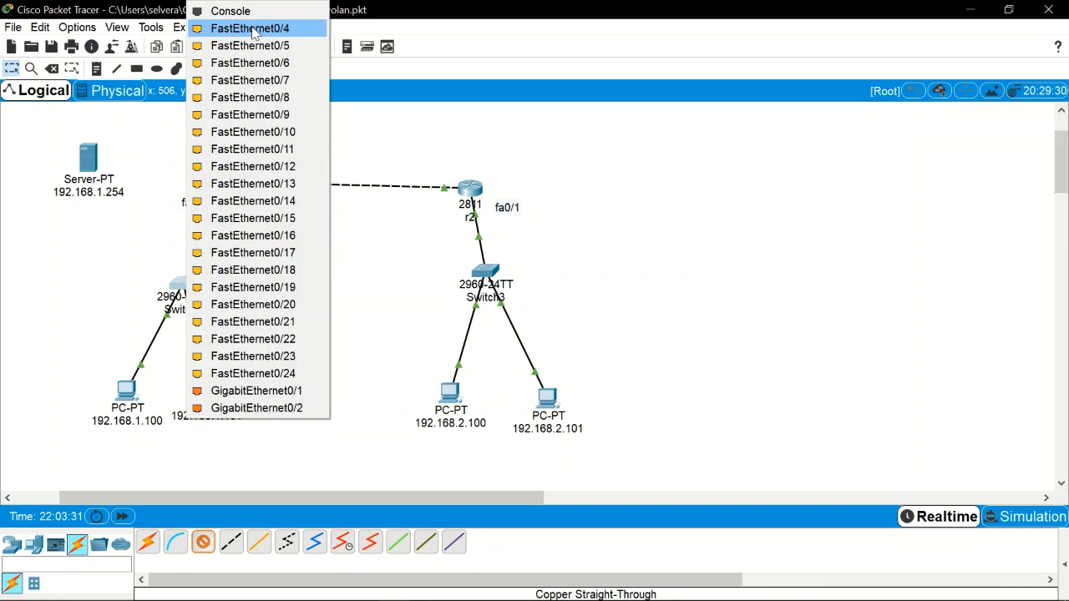
{"action": "left_click", "coordinate": [239, 30]}
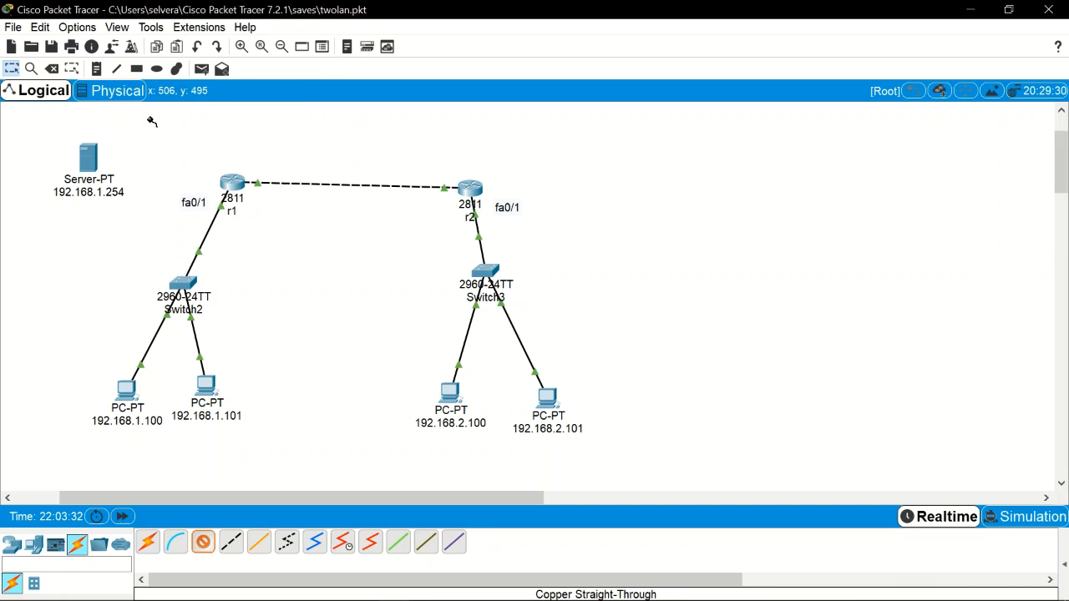
{"action": "left_click", "coordinate": [90, 172]}
{"action": "left_click", "coordinate": [108, 177]}
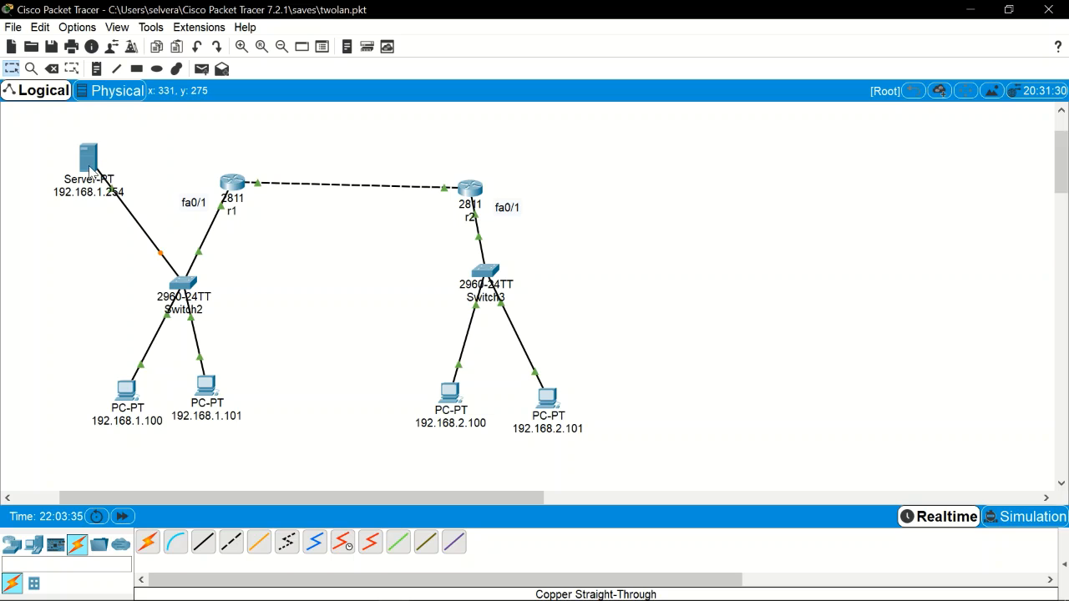
{"action": "left_click", "coordinate": [88, 159]}
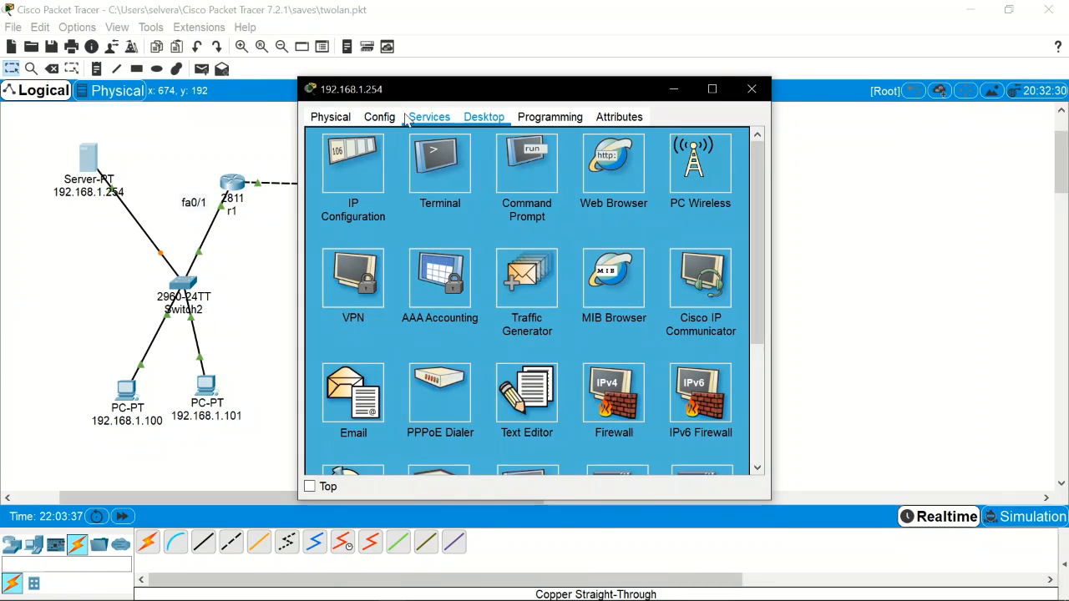
Step: Check under Config > Services that the server's HTTP service is On, then close its window
{"action": "left_click", "coordinate": [375, 121]}
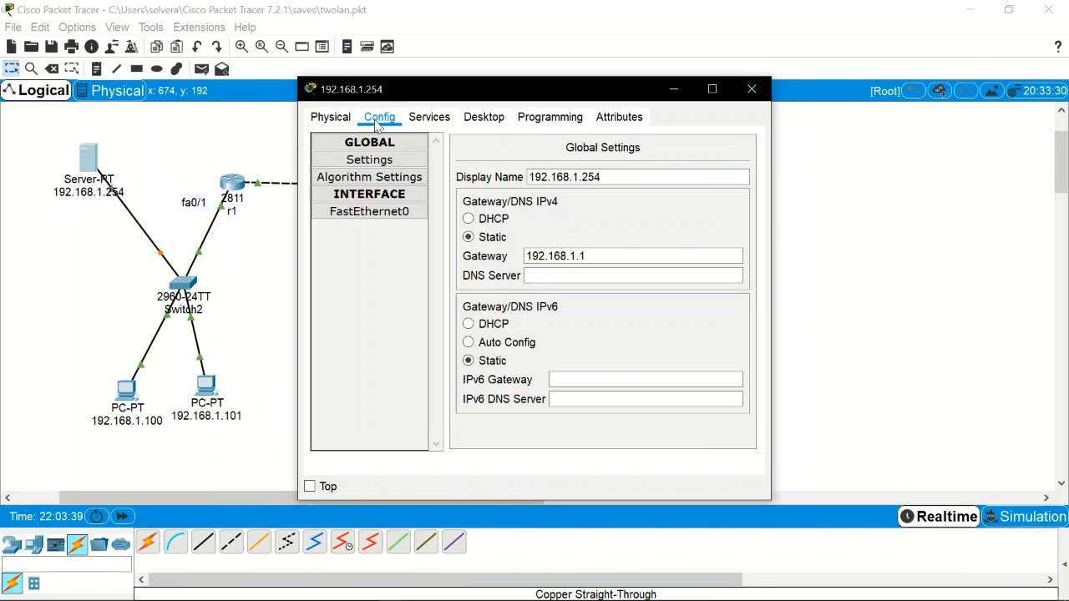
{"action": "left_click", "coordinate": [429, 118]}
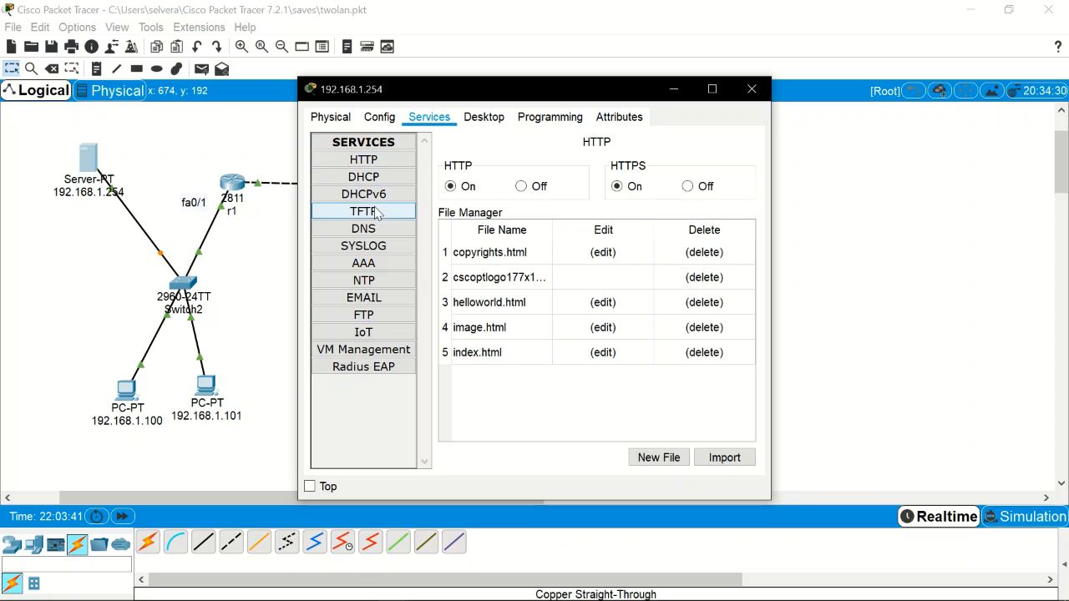
{"action": "left_click", "coordinate": [387, 165]}
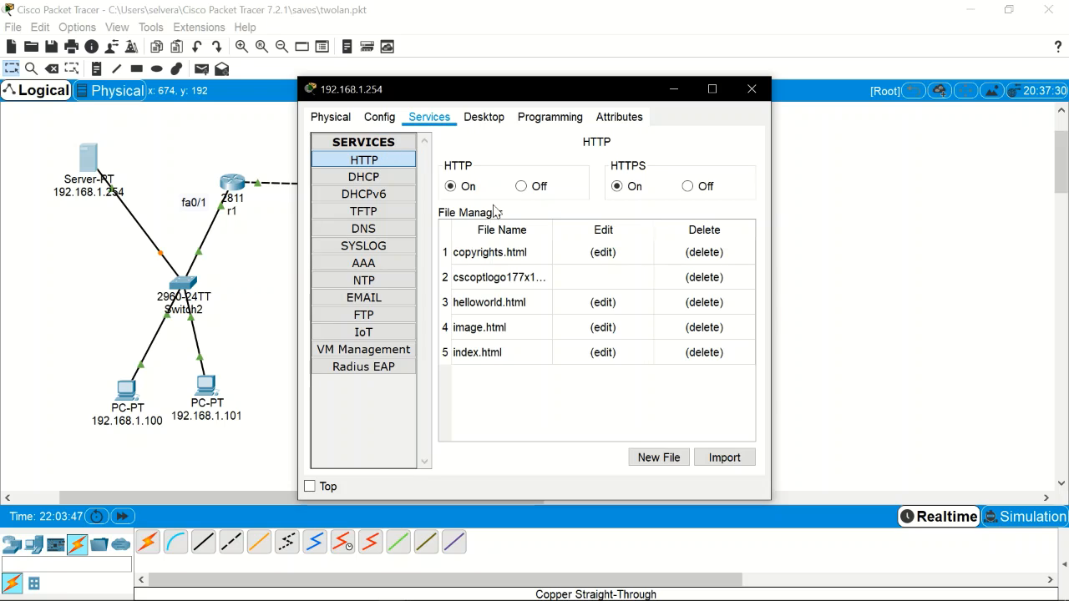
{"action": "left_click", "coordinate": [751, 92]}
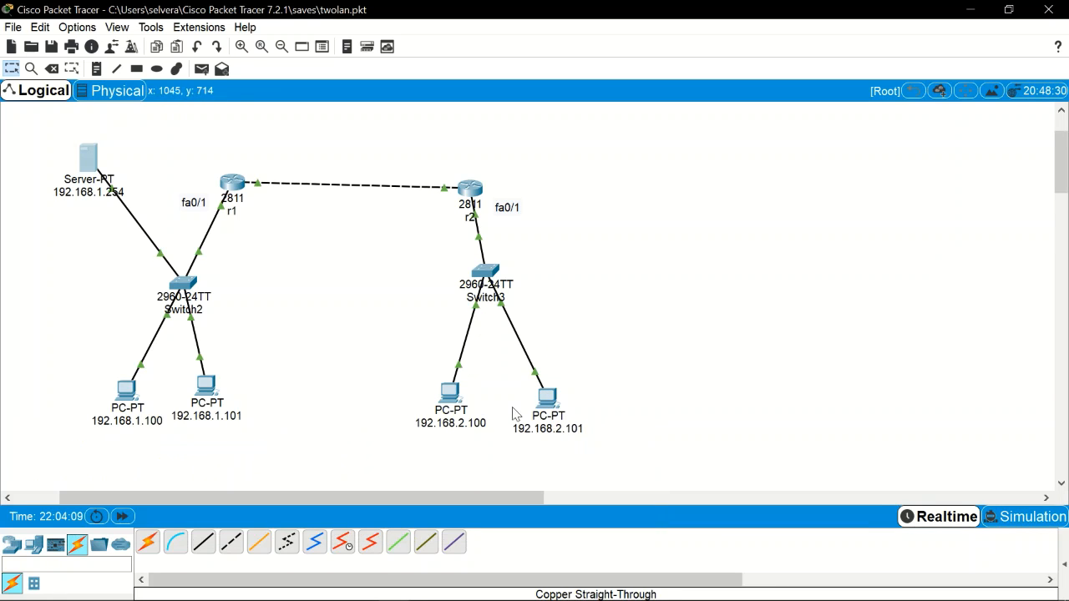
Step: Open r2's CLI and get into global configuration mode with exit, en and conf t
{"action": "left_click", "coordinate": [473, 191]}
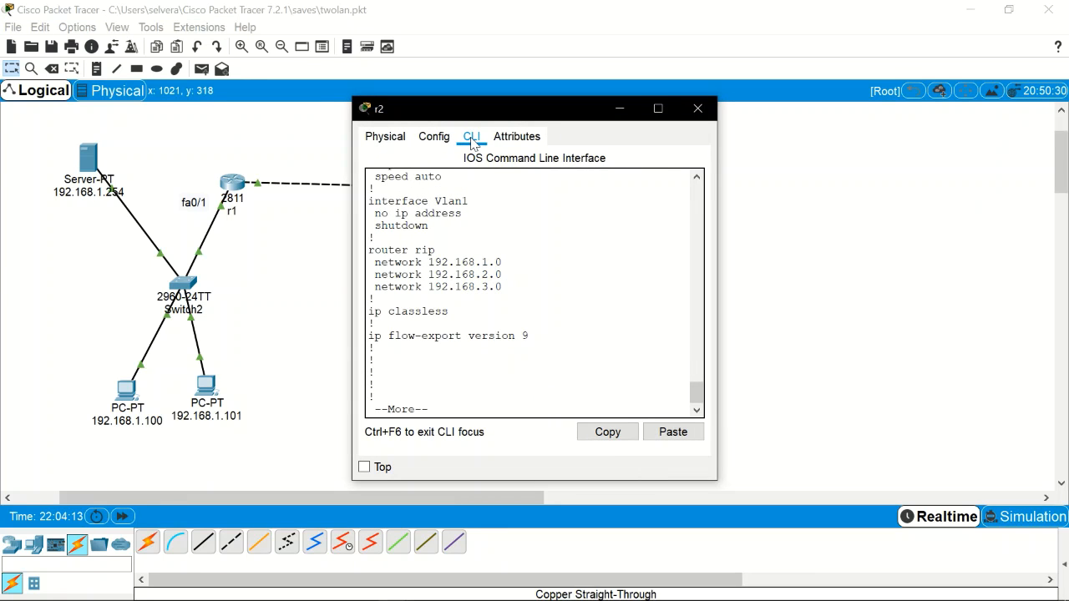
{"action": "key", "text": "space"}
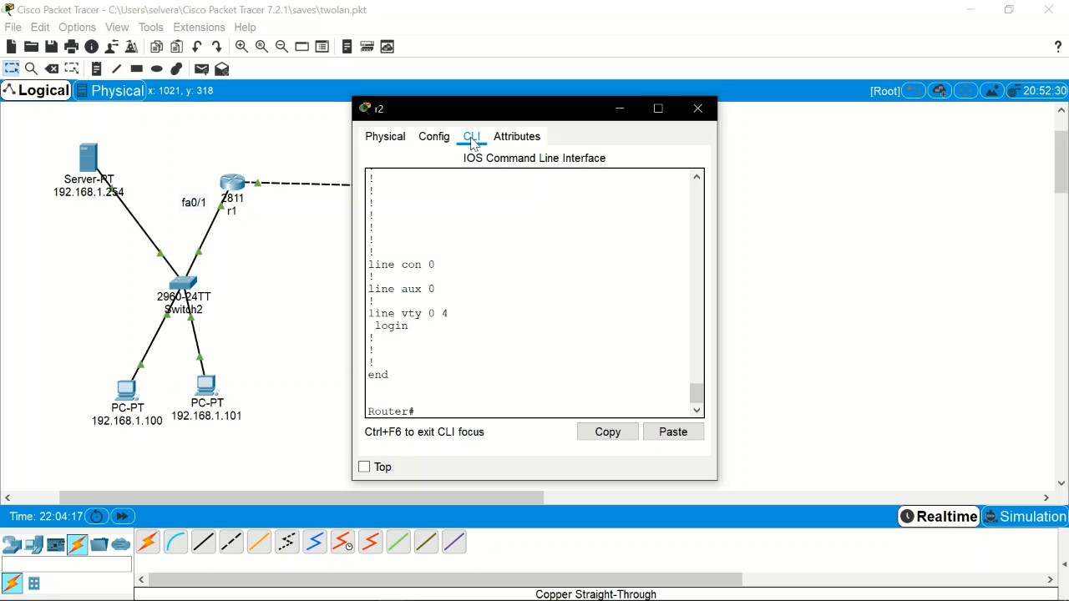
{"action": "type", "text": "exi"}
{"action": "type", "text": "t"}
{"action": "key", "text": "Return"}
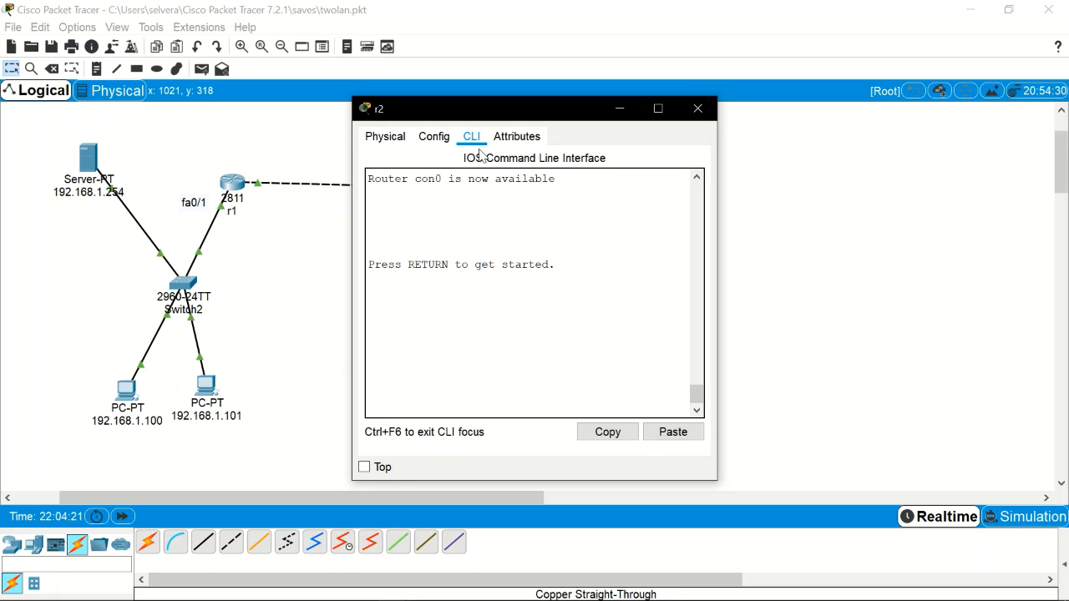
{"action": "key", "text": "Return"}
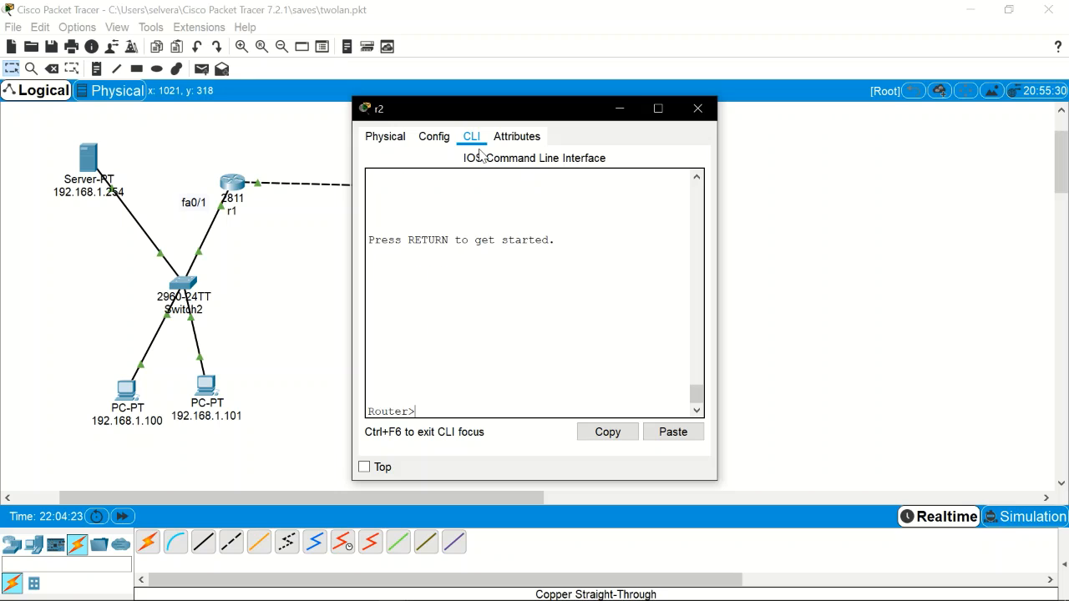
{"action": "type", "text": "en"}
{"action": "key", "text": "Return"}
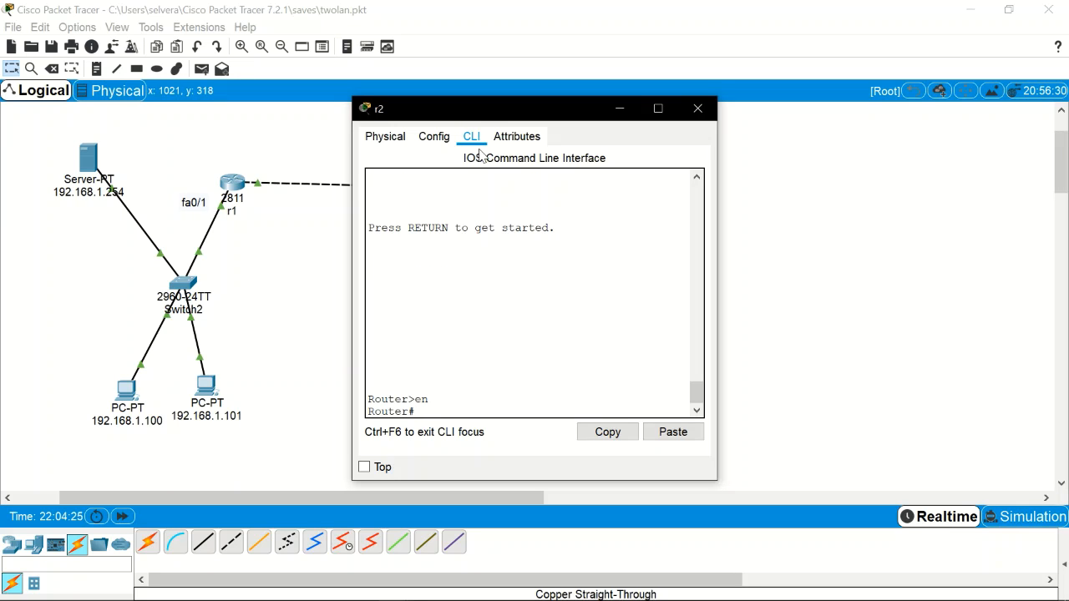
{"action": "type", "text": "conf"}
{"action": "type", "text": " t"}
{"action": "key", "text": "Return"}
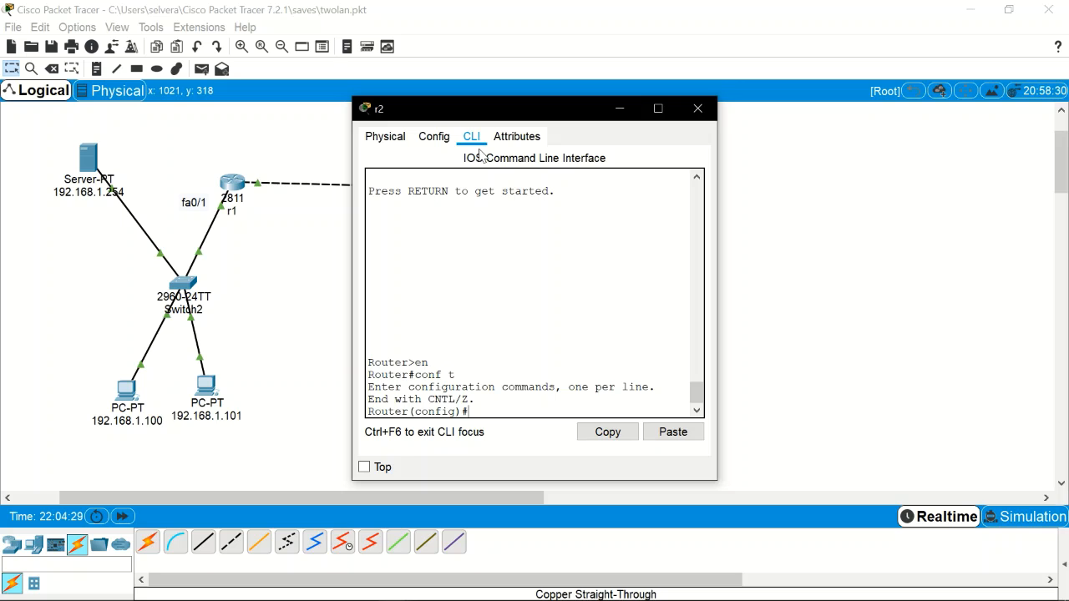
Step: Begin access-list 100 on r2, reworking deny into permit and typing the 192. address
{"action": "type", "text": "acc"}
{"action": "key", "text": "BackSpace"}
{"action": "key", "text": "BackSpace"}
{"action": "type", "text": "cc"}
{"action": "key", "text": "Tab"}
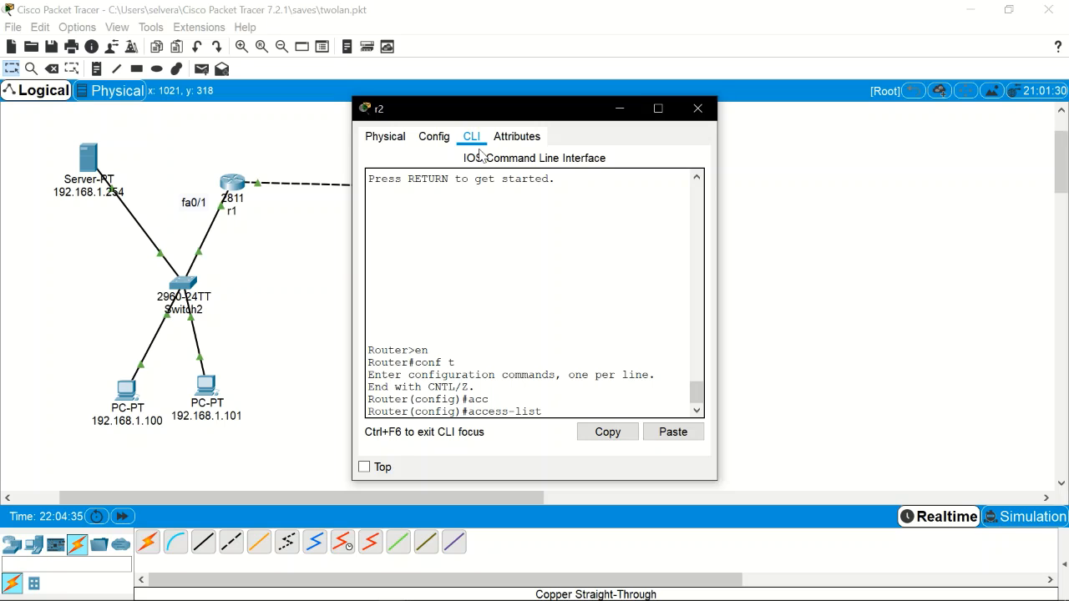
{"action": "type", "text": "100 deny"}
{"action": "type", "text": "?"}
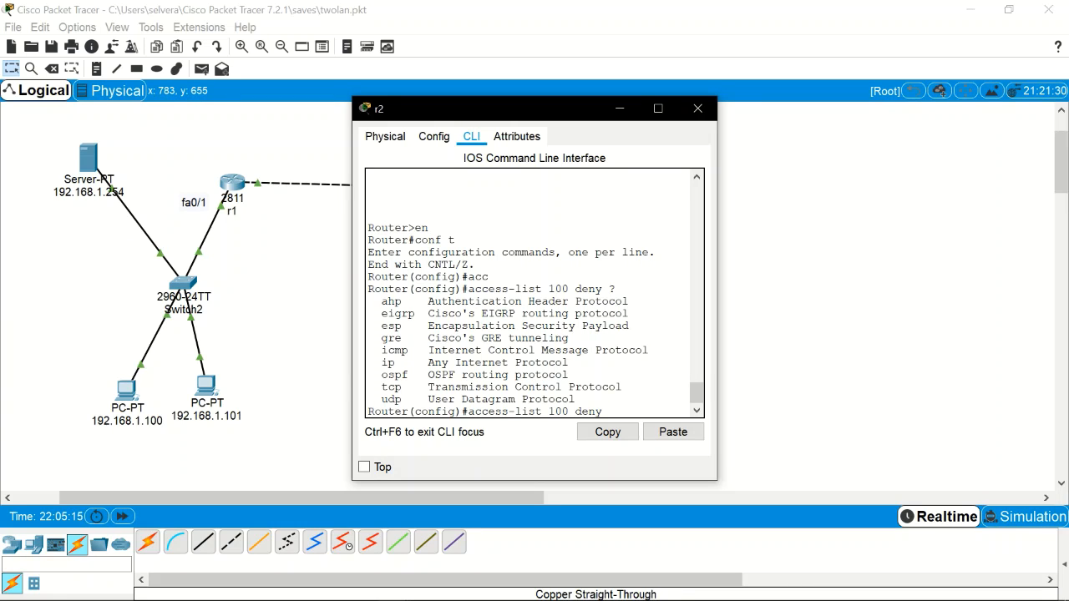
{"action": "type", "text": "ip"}
{"action": "key", "text": "BackSpace"}
{"action": "key", "text": "BackSpace"}
{"action": "key", "text": "BackSpace"}
{"action": "key", "text": "BackSpace"}
{"action": "key", "text": "BackSpace"}
{"action": "key", "text": "BackSpace"}
{"action": "type", "text": "permit any any"}
{"action": "key", "text": "BackSpace"}
{"action": "key", "text": "BackSpace"}
{"action": "key", "text": "BackSpace"}
{"action": "key", "text": "BackSpace"}
{"action": "key", "text": "BackSpace"}
{"action": "key", "text": "BackSpace"}
{"action": "key", "text": "BackSpace"}
{"action": "type", "text": "192."}
Step: On r2's CLI, enter 'access-list 100 tcp permit 192.168.2.0 0.0.0.255 host 192.168.1.254 ?'
{"action": "left_click_drag", "start_coordinate": [551, 120], "coordinate": [772, 114]}
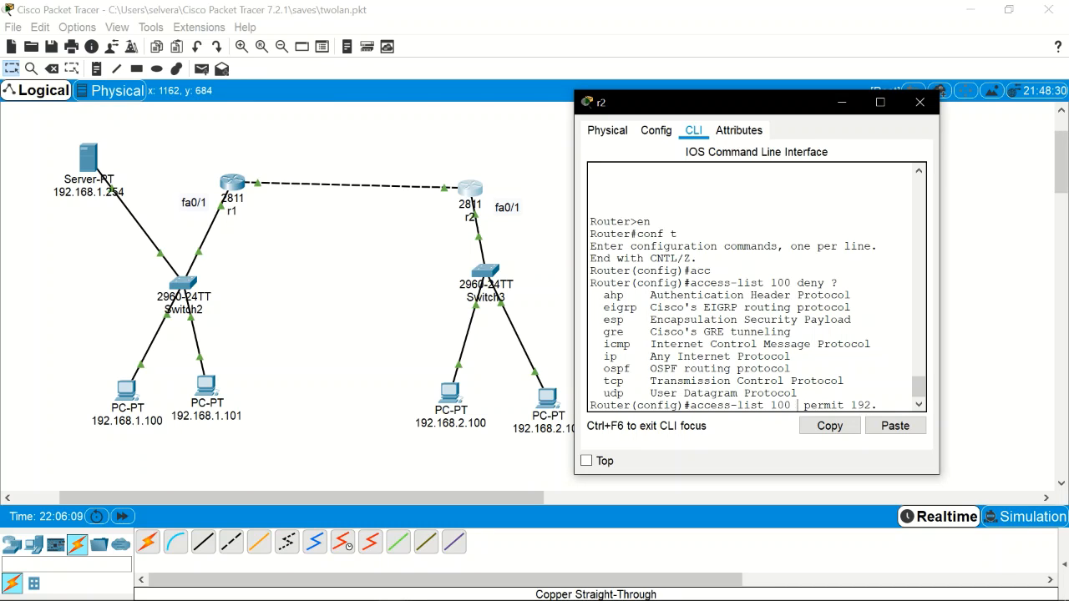
{"action": "type", "text": "tcp"}
{"action": "type", "text": "1"}
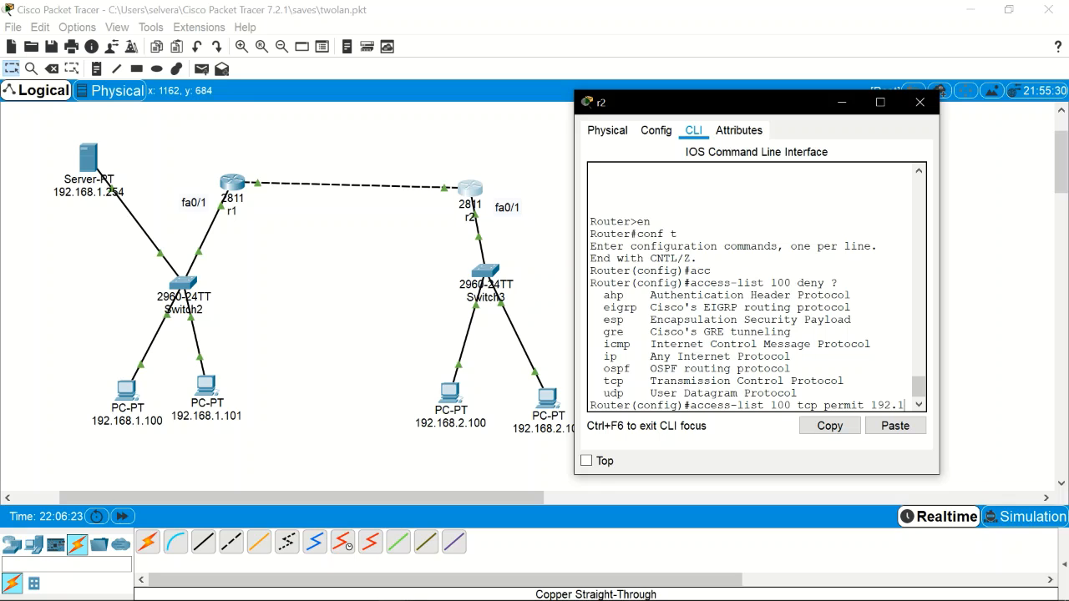
{"action": "type", "text": "68"}
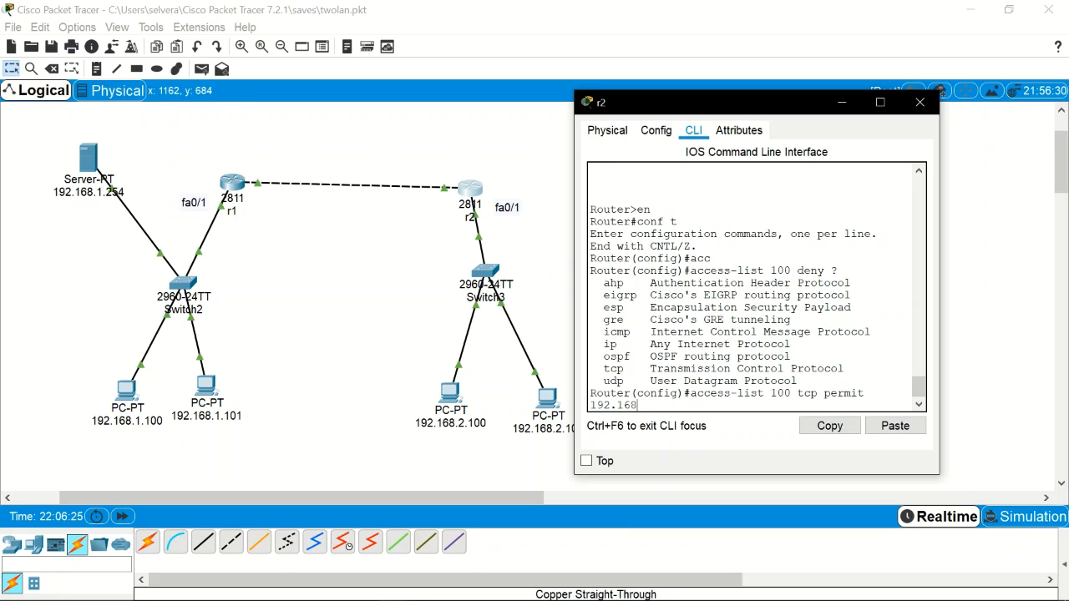
{"action": "type", "text": ".2.0"}
{"action": "type", "text": "0.255"}
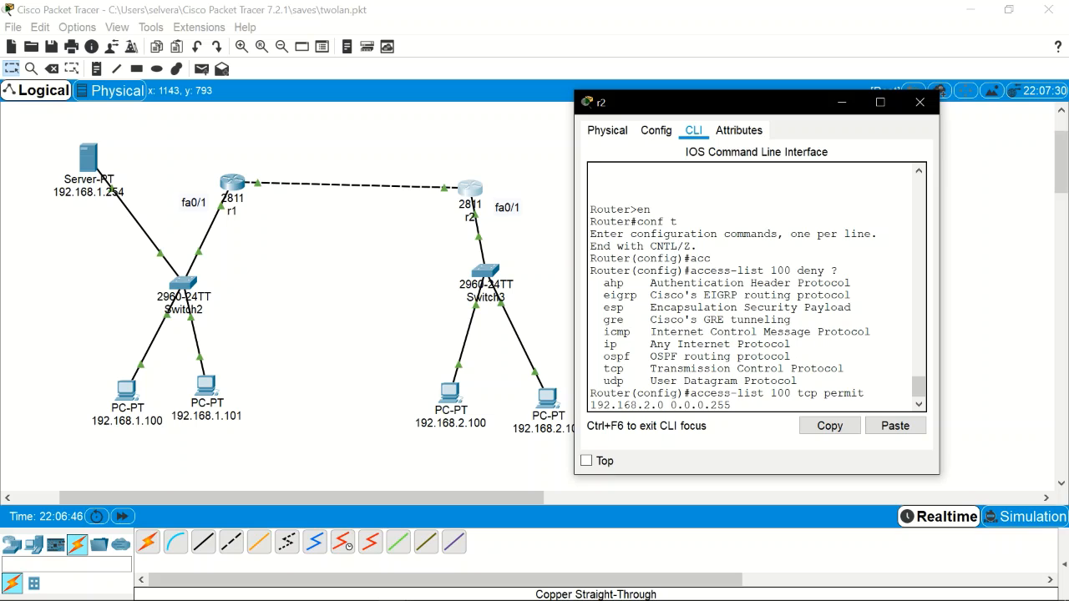
{"action": "type", "text": "host 192.168..1."}
{"action": "key", "text": "BackSpace"}
{"action": "key", "text": "BackSpace"}
{"action": "key", "text": "BackSpace"}
{"action": "type", "text": "1."}
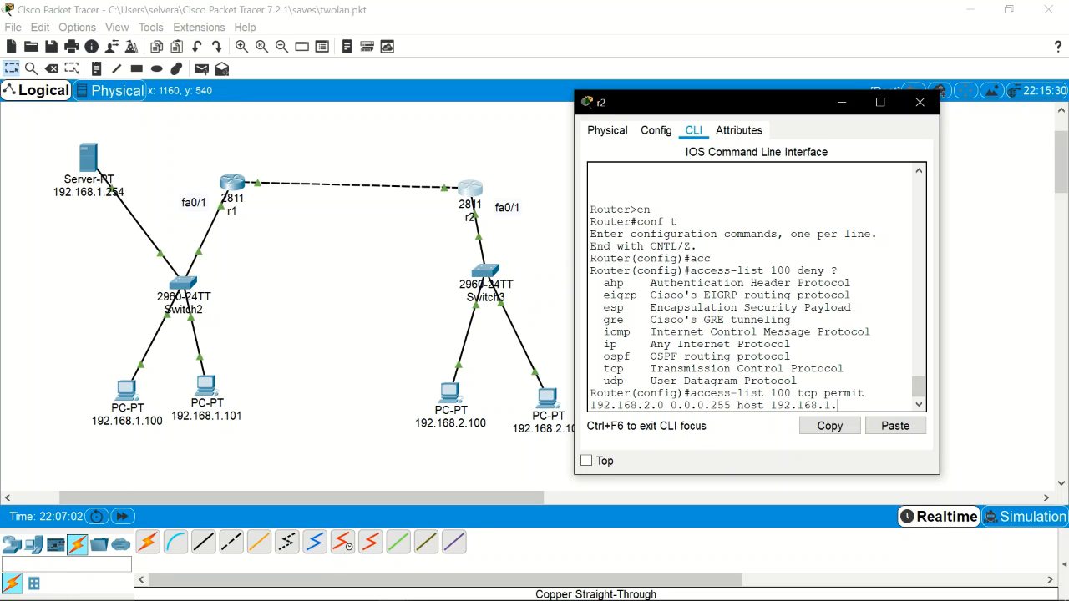
{"action": "type", "text": "254 ?"}
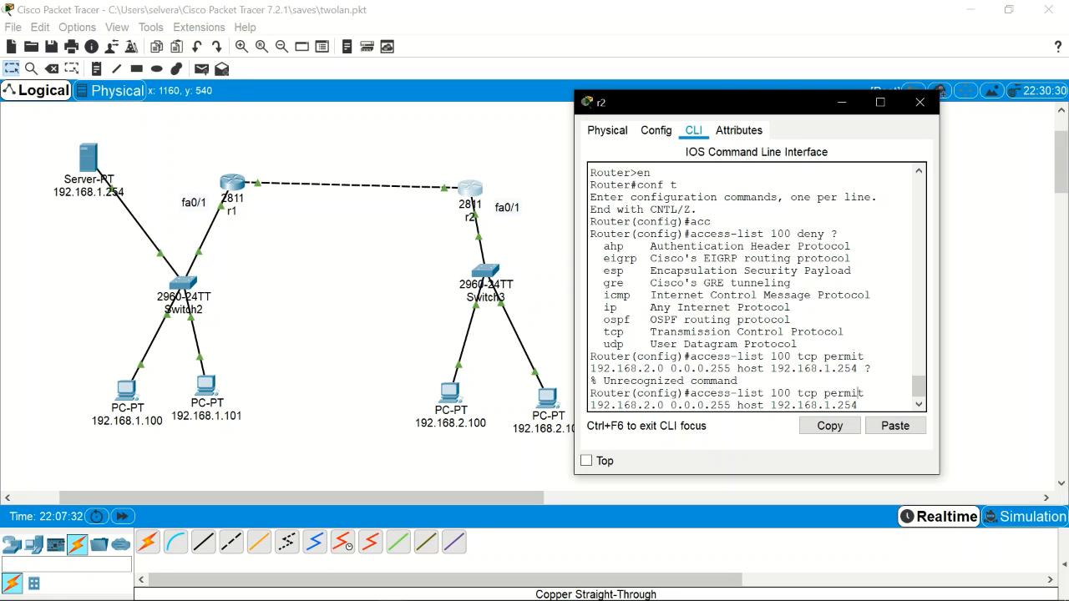
Step: Recall the rejected rule, try reordering it to 'permit tcp', then discard the line
{"action": "key", "text": "BackSpace"}
{"action": "key", "text": "BackSpace"}
{"action": "key", "text": "BackSpace"}
{"action": "key", "text": "BackSpace"}
{"action": "key", "text": "BackSpace"}
{"action": "key", "text": "BackSpace"}
{"action": "key", "text": "BackSpace"}
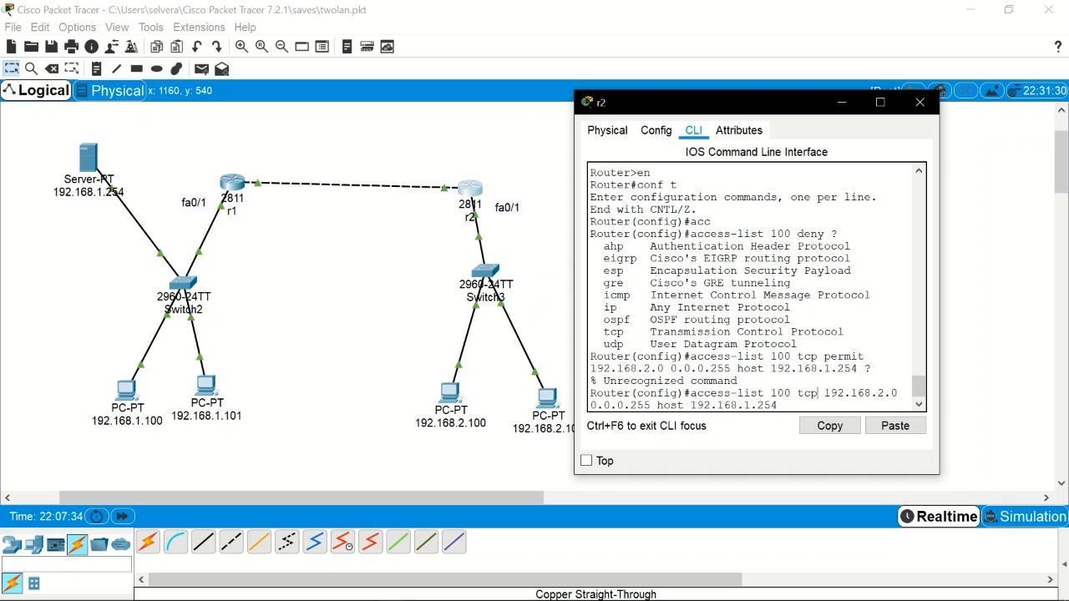
{"action": "key", "text": "Left"}
{"action": "key", "text": "Left"}
{"action": "key", "text": "Left"}
{"action": "key", "text": "Left"}
{"action": "key", "text": "Left"}
{"action": "key", "text": "Left"}
{"action": "type", "text": "pe"}
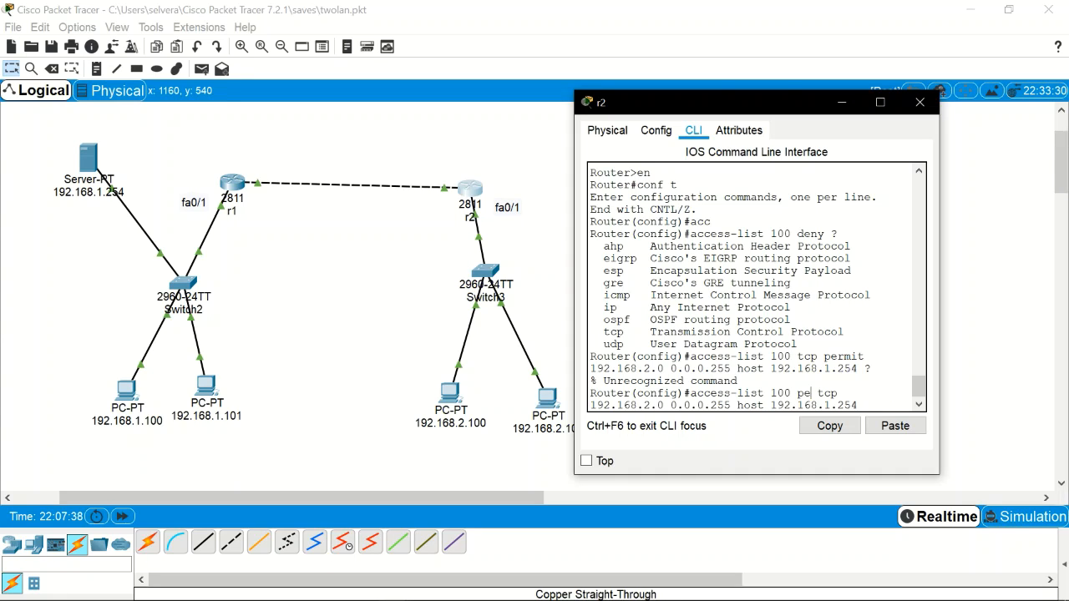
{"action": "type", "text": "rmit"}
{"action": "key", "text": "Down"}
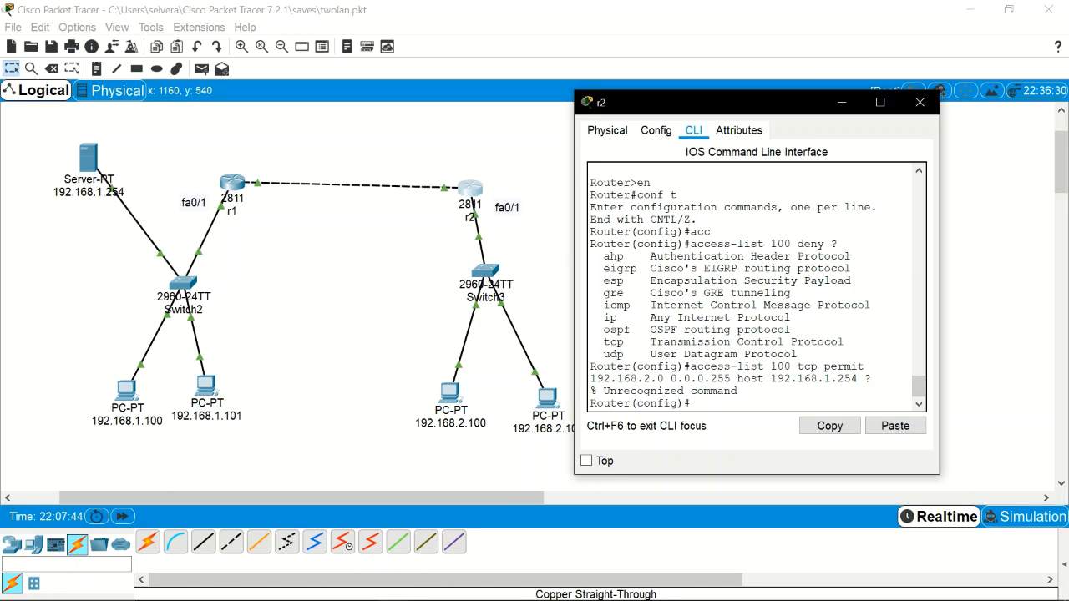
Step: Submit 'access-list 100 permit tcp 192.168.2.0 0.0.0.255 host 192.168.254 eq 80' on r2
{"action": "type", "text": "acc"}
{"action": "key", "text": "Tab"}
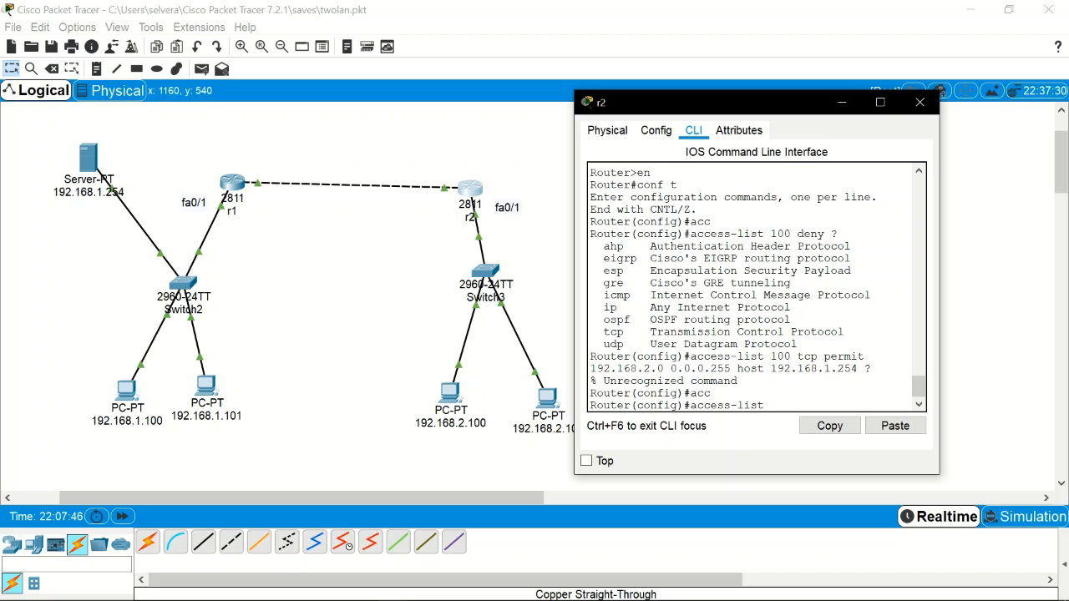
{"action": "type", "text": "100 permit tcp 192.168."}
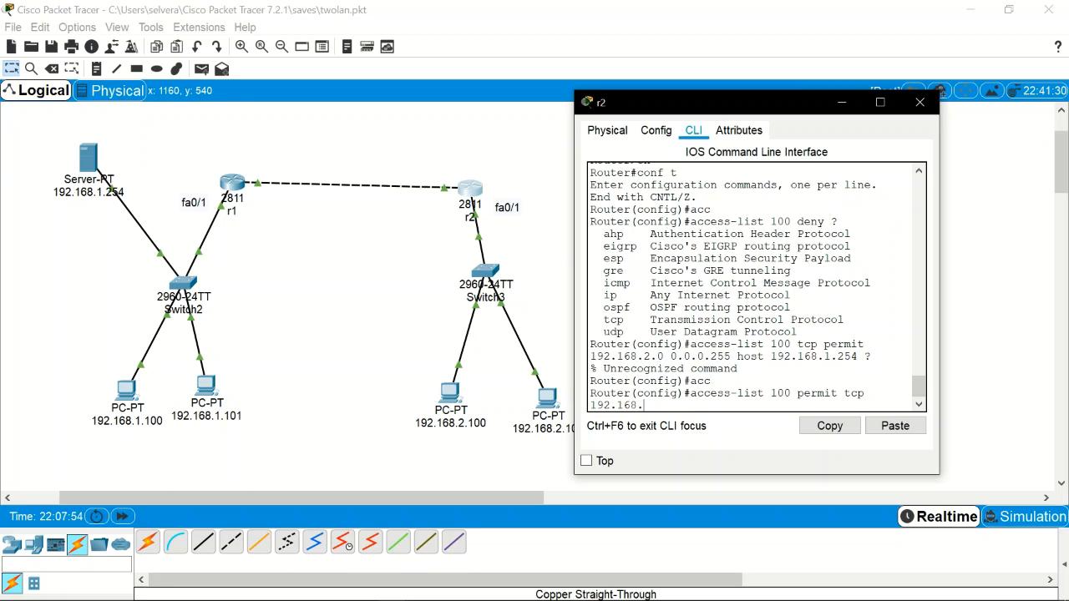
{"action": "type", "text": "2.0 0.0.0.255 host 192.1"}
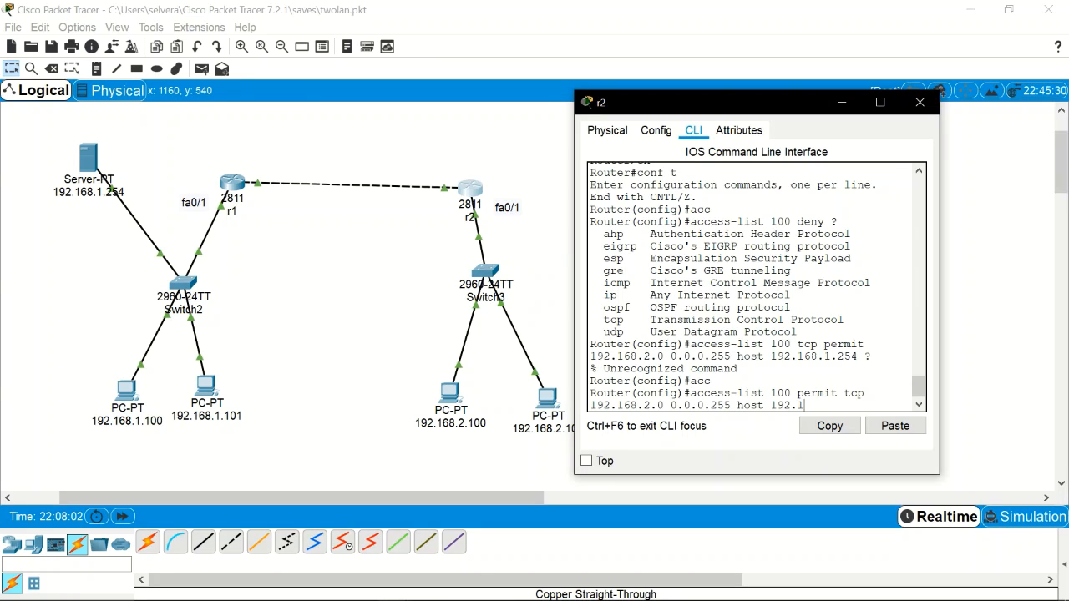
{"action": "type", "text": "68.254?"}
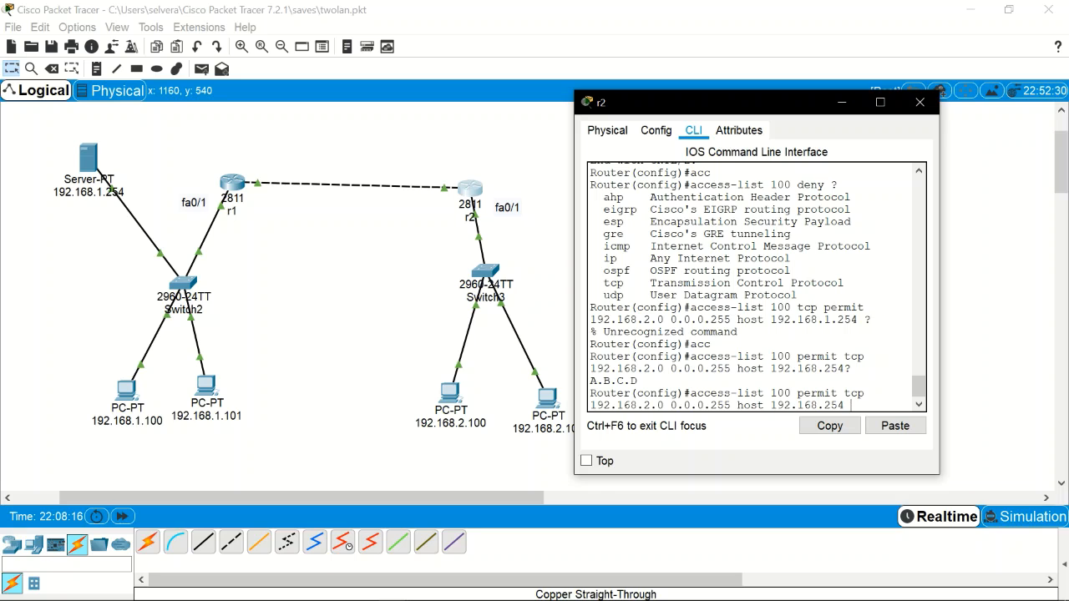
{"action": "type", "text": "?"}
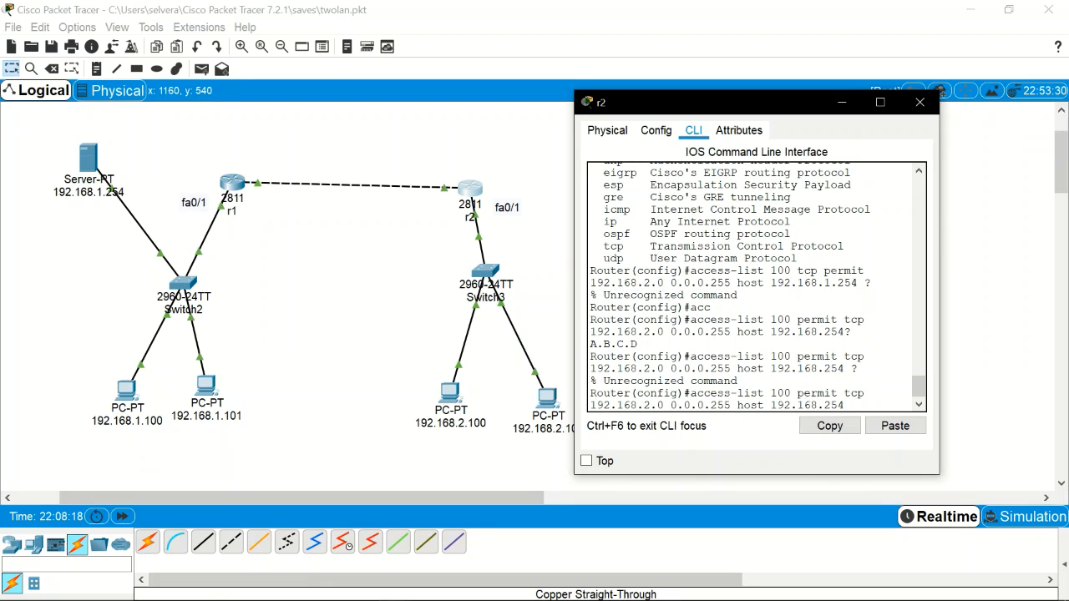
{"action": "type", "text": "eq 80"}
{"action": "key", "text": "Return"}
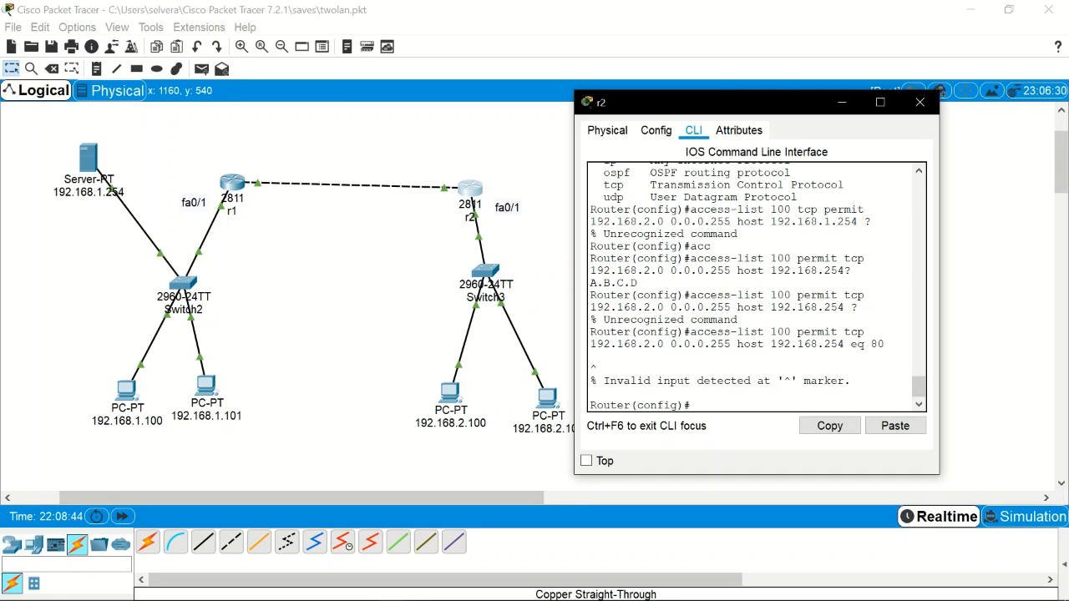
Step: Recall and resubmit the port-80 access-list 100 rule twice, getting invalid input both times
{"action": "key", "text": "Up"}
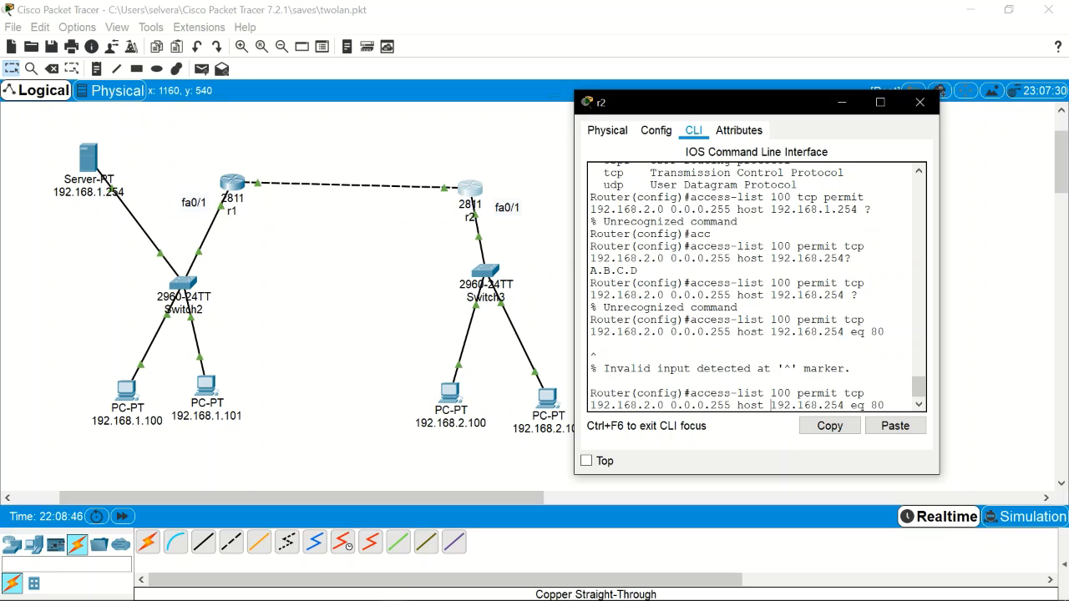
{"action": "key", "text": "Left"}
{"action": "key", "text": "Left"}
{"action": "key", "text": "Left"}
{"action": "key", "text": "Left"}
{"action": "key", "text": "Left"}
{"action": "key", "text": "Left"}
{"action": "key", "text": "Left"}
{"action": "key", "text": "Left"}
{"action": "key", "text": "Left"}
{"action": "key", "text": "Left"}
{"action": "key", "text": "Left"}
{"action": "key", "text": "Left"}
{"action": "key", "text": "Left"}
{"action": "key", "text": "Left"}
{"action": "key", "text": "Left"}
{"action": "key", "text": "Left"}
{"action": "key", "text": "Left"}
{"action": "key", "text": "Left"}
{"action": "key", "text": "Left"}
{"action": "key", "text": "Left"}
{"action": "key", "text": "Right"}
{"action": "key", "text": "Right"}
{"action": "key", "text": "Right"}
{"action": "key", "text": "Right"}
{"action": "key", "text": "Right"}
{"action": "key", "text": "Right"}
{"action": "key", "text": "Right"}
{"action": "key", "text": "Right"}
{"action": "key", "text": "Right"}
{"action": "key", "text": "Right"}
{"action": "key", "text": "Right"}
{"action": "key", "text": "Right"}
{"action": "key", "text": "Right"}
{"action": "key", "text": "Right"}
{"action": "key", "text": "Right"}
{"action": "key", "text": "Right"}
{"action": "key", "text": "Right"}
{"action": "key", "text": "Right"}
{"action": "key", "text": "Return"}
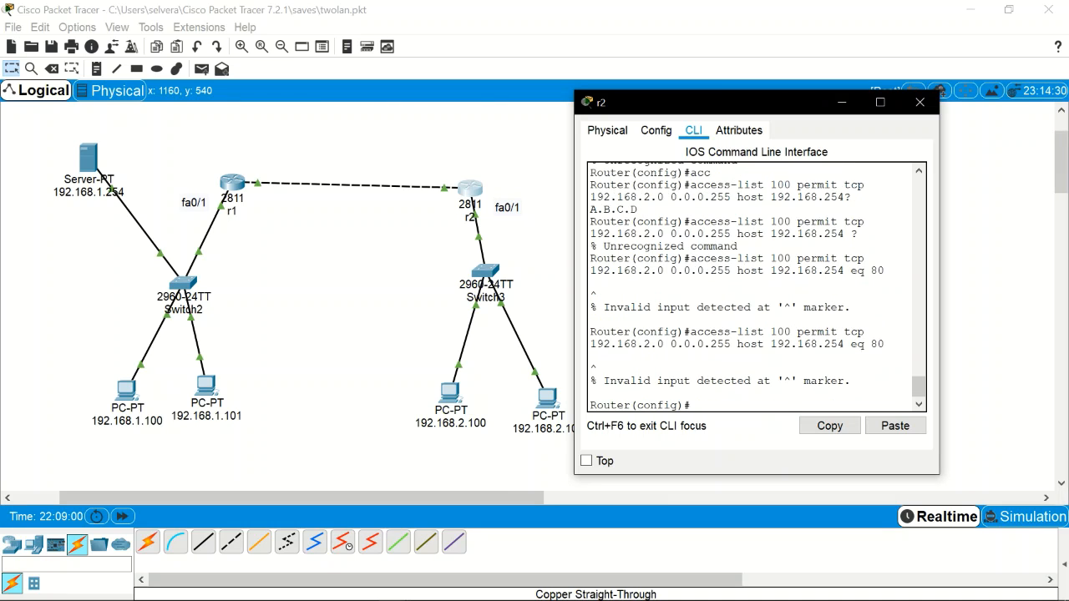
{"action": "key", "text": "Up"}
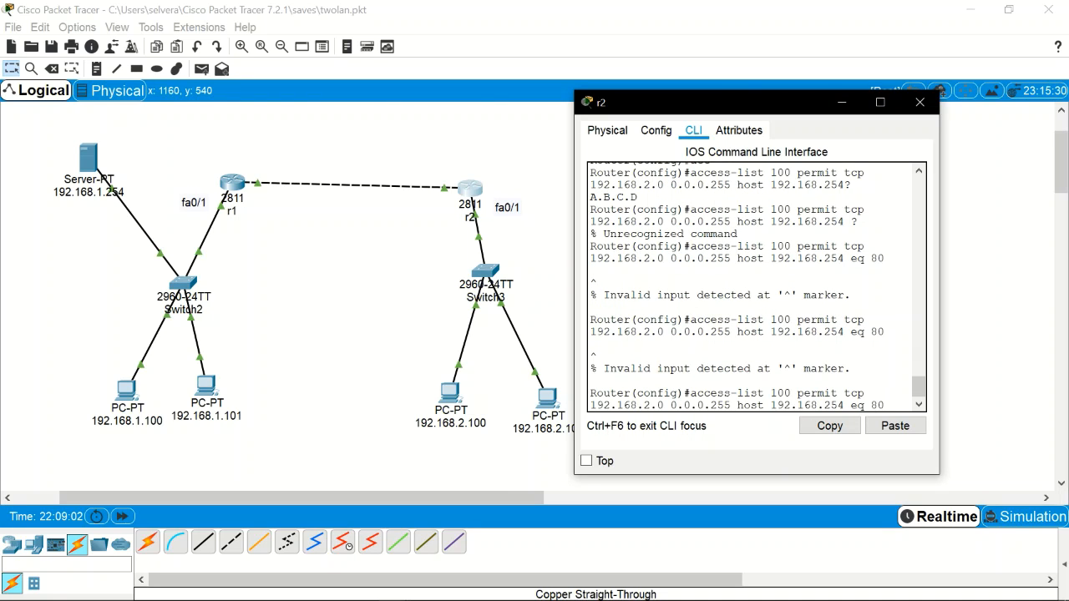
{"action": "key", "text": "Left"}
{"action": "key", "text": "Left"}
{"action": "key", "text": "Left"}
{"action": "key", "text": "Left"}
{"action": "key", "text": "Left"}
{"action": "key", "text": "Left"}
{"action": "key", "text": "Left"}
{"action": "key", "text": "Left"}
{"action": "key", "text": "Left"}
{"action": "key", "text": "Left"}
{"action": "key", "text": "Left"}
{"action": "key", "text": "Left"}
{"action": "key", "text": "Left"}
{"action": "key", "text": "Left"}
{"action": "key", "text": "Left"}
{"action": "key", "text": "Left"}
{"action": "key", "text": "Left"}
{"action": "key", "text": "Left"}
{"action": "key", "text": "Left"}
{"action": "key", "text": "Left"}
{"action": "key", "text": "Left"}
{"action": "key", "text": "Left"}
{"action": "key", "text": "Left"}
{"action": "key", "text": "Left"}
{"action": "key", "text": "Left"}
{"action": "key", "text": "Left"}
{"action": "key", "text": "Left"}
{"action": "key", "text": "Left"}
{"action": "key", "text": "Left"}
{"action": "key", "text": "Left"}
{"action": "key", "text": "Left"}
{"action": "key", "text": "Left"}
{"action": "key", "text": "Return"}
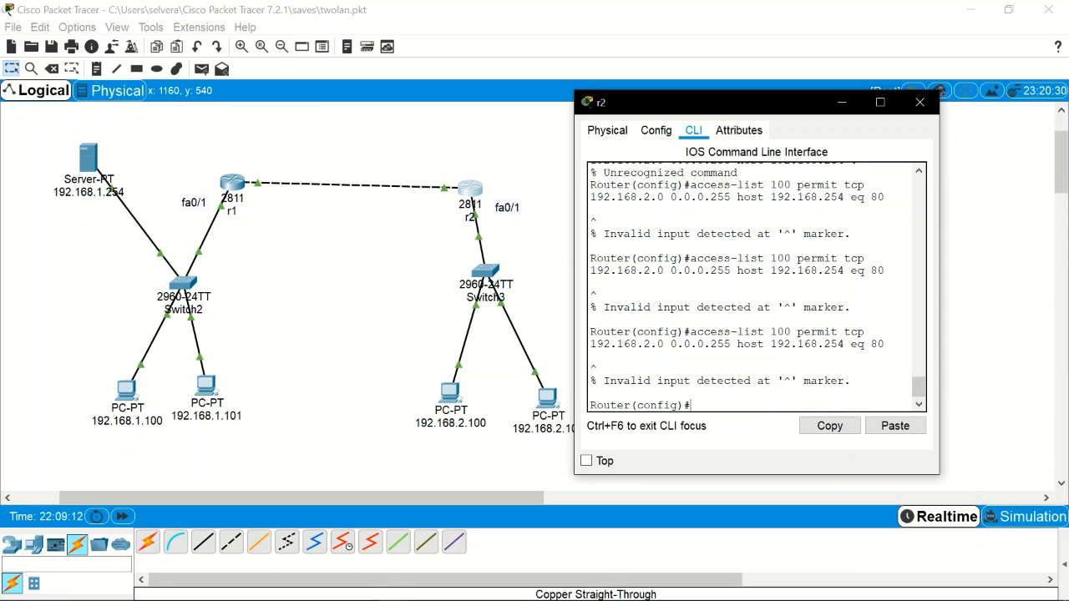
{"action": "key", "text": "Up"}
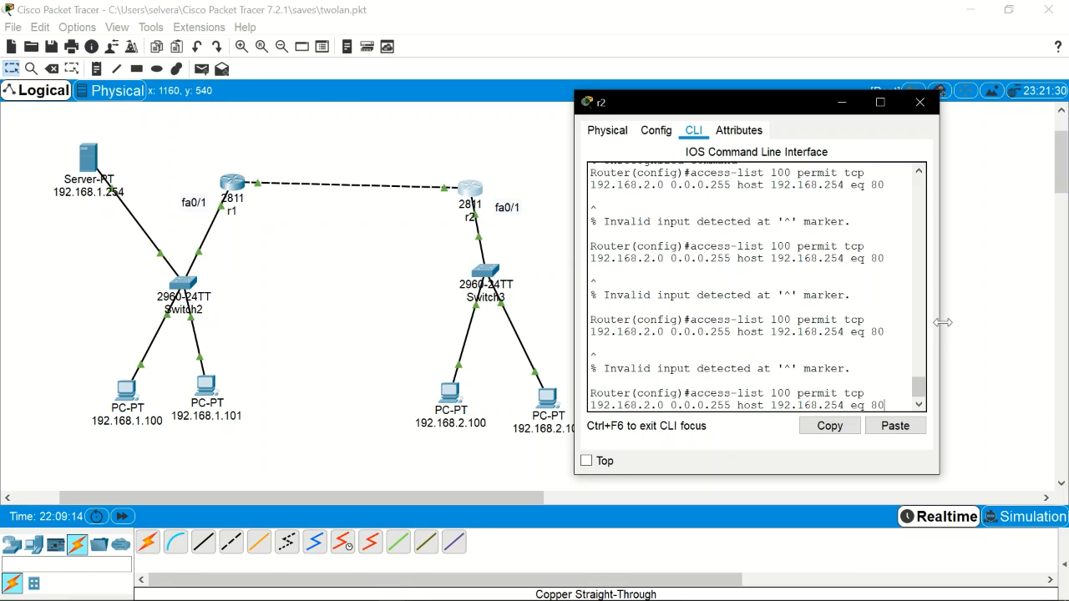
Step: Widen r2's console, delete the extra space before 192.168.2.0, and resubmit the rule
{"action": "left_click_drag", "start_coordinate": [942, 322], "coordinate": [1035, 336]}
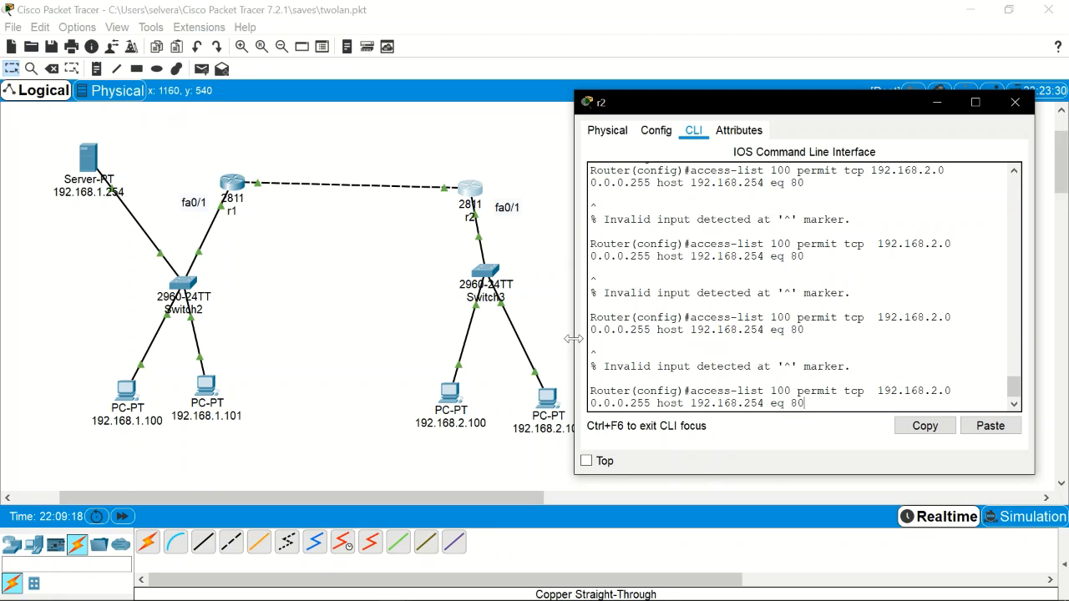
{"action": "left_click_drag", "start_coordinate": [562, 338], "coordinate": [314, 352]}
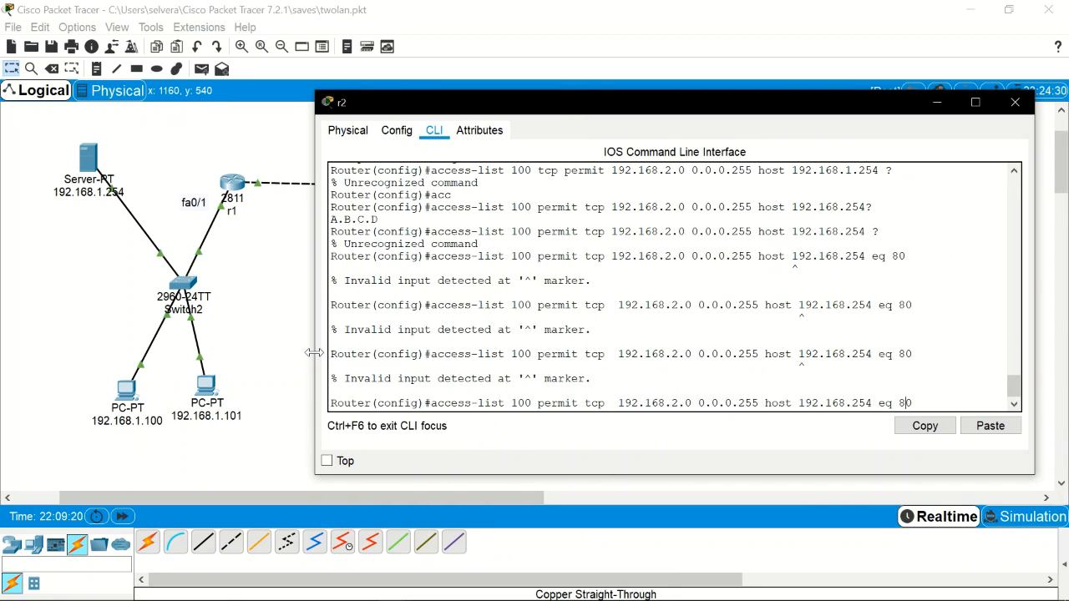
{"action": "key", "text": "Left"}
{"action": "key", "text": "Left"}
{"action": "key", "text": "Left"}
{"action": "key", "text": "Left"}
{"action": "key", "text": "Left"}
{"action": "key", "text": "Left"}
{"action": "key", "text": "Left"}
{"action": "key", "text": "Left"}
{"action": "key", "text": "Left"}
{"action": "key", "text": "Left"}
{"action": "key", "text": "Left"}
{"action": "key", "text": "Left"}
{"action": "key", "text": "Left"}
{"action": "key", "text": "Left"}
{"action": "key", "text": "Left"}
{"action": "key", "text": "Left"}
{"action": "key", "text": "Left"}
{"action": "key", "text": "Left"}
{"action": "key", "text": "Left"}
{"action": "key", "text": "Left"}
{"action": "key", "text": "BackSpace"}
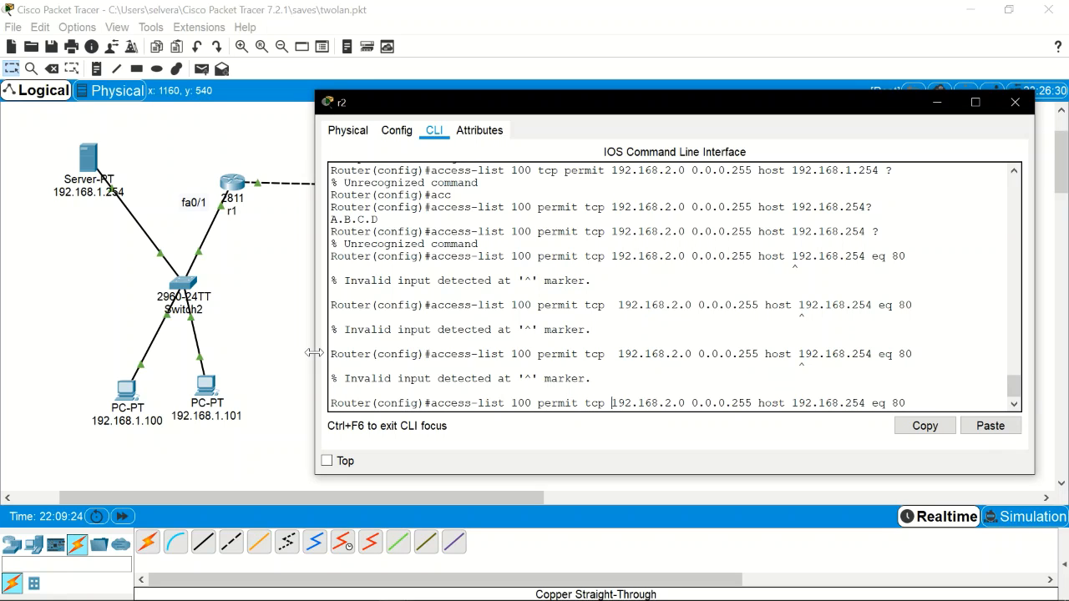
{"action": "key", "text": "Return"}
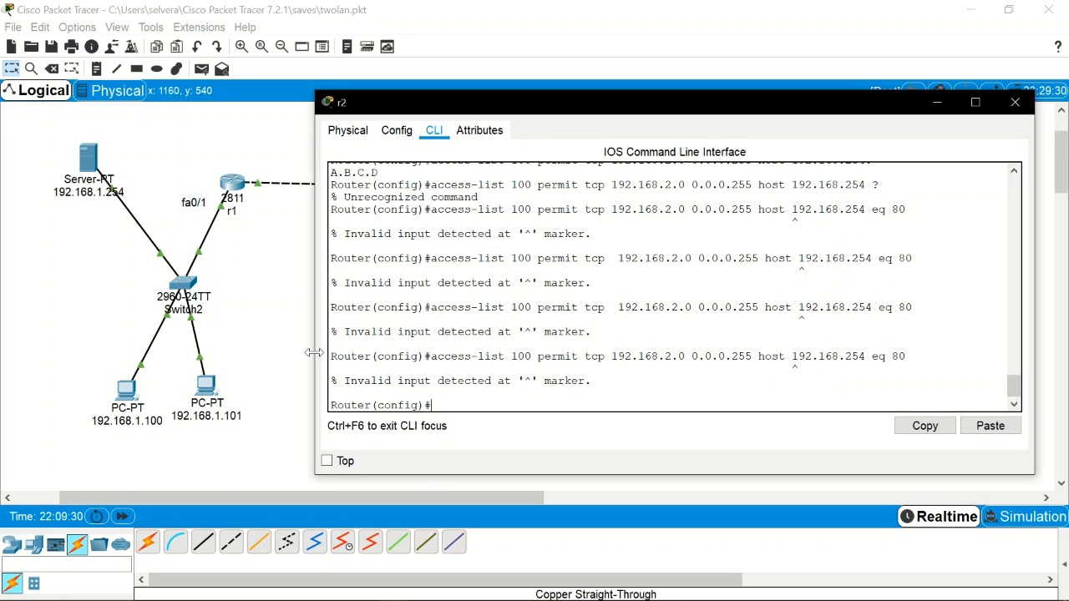
{"action": "key", "text": "Up"}
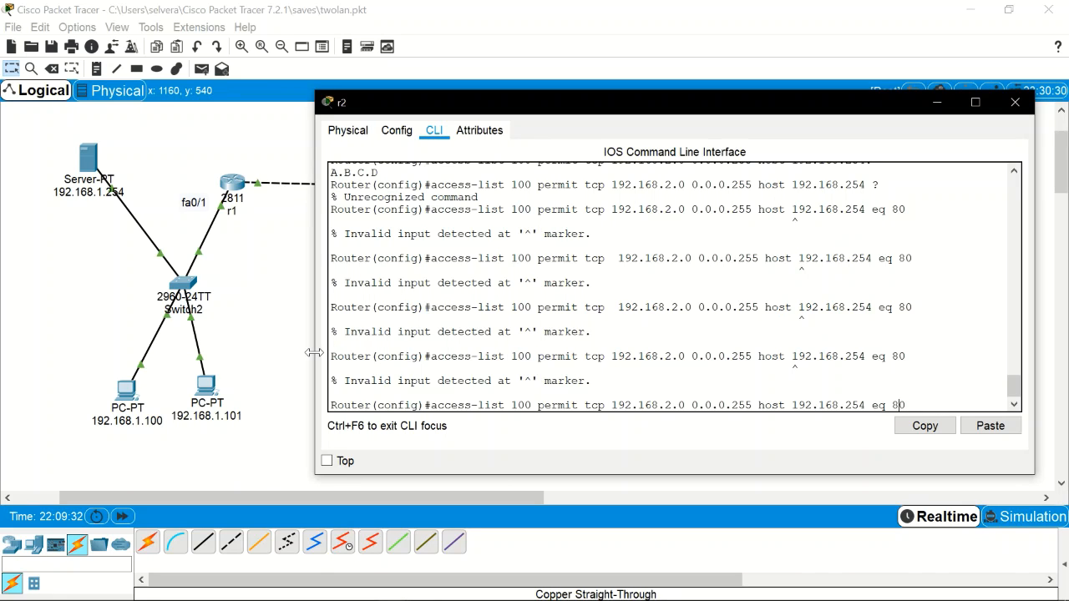
{"action": "key", "text": "Left"}
{"action": "key", "text": "Left"}
{"action": "key", "text": "Left"}
{"action": "key", "text": "Left"}
{"action": "key", "text": "Left"}
Step: Correct the host to 192.168.1.254 so the eq 80 rule is accepted, then list port options
{"action": "type", "text": "1."}
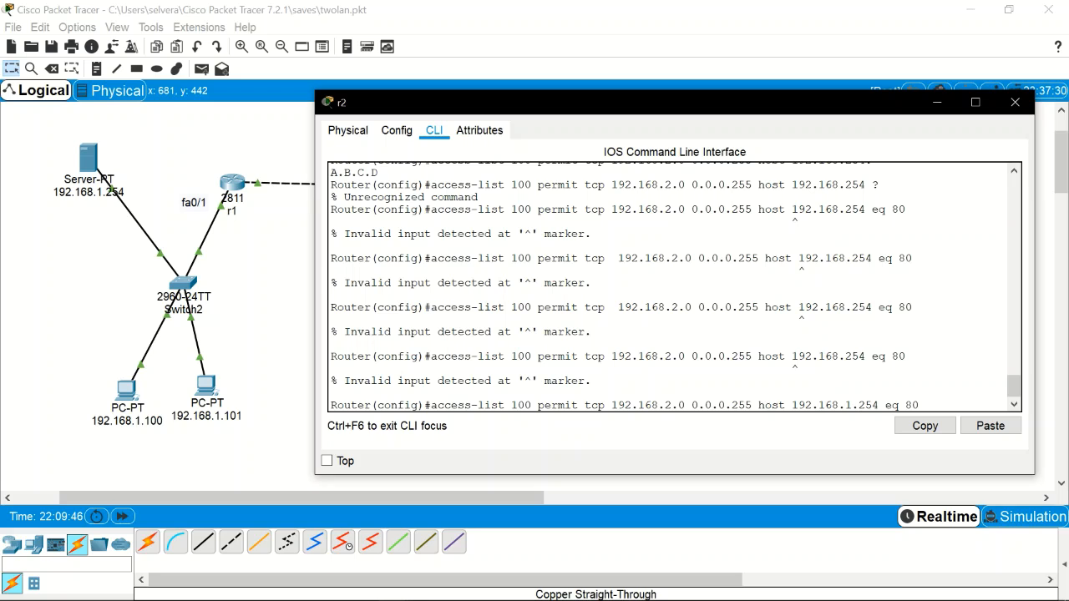
{"action": "key", "text": "Return"}
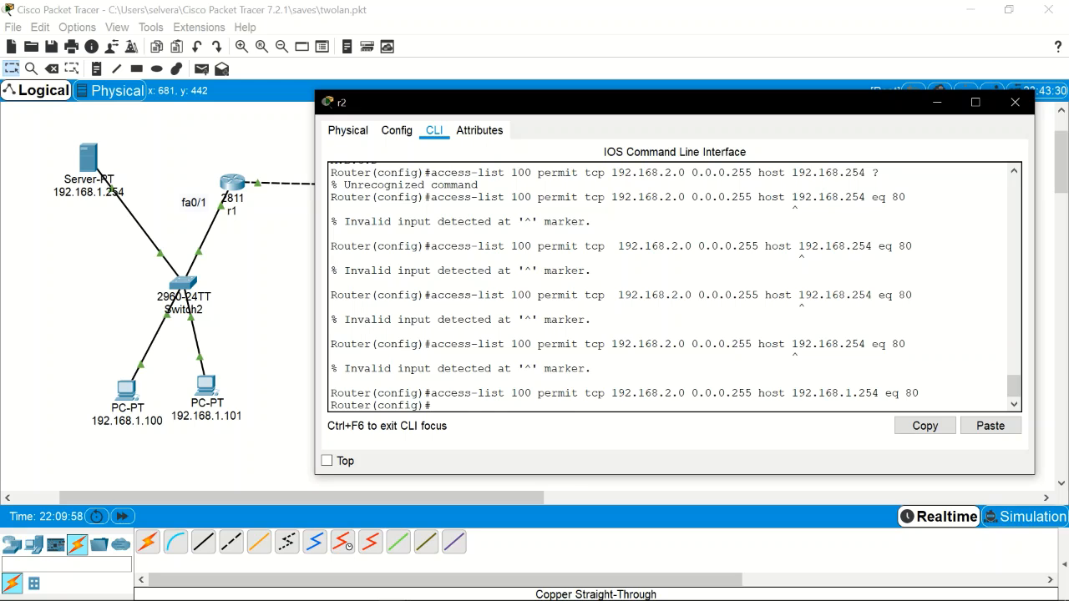
{"action": "key", "text": "Up"}
{"action": "key", "text": "BackSpace"}
{"action": "key", "text": "BackSpace"}
{"action": "key", "text": "BackSpace"}
{"action": "key", "text": "BackSpace"}
{"action": "key", "text": "BackSpace"}
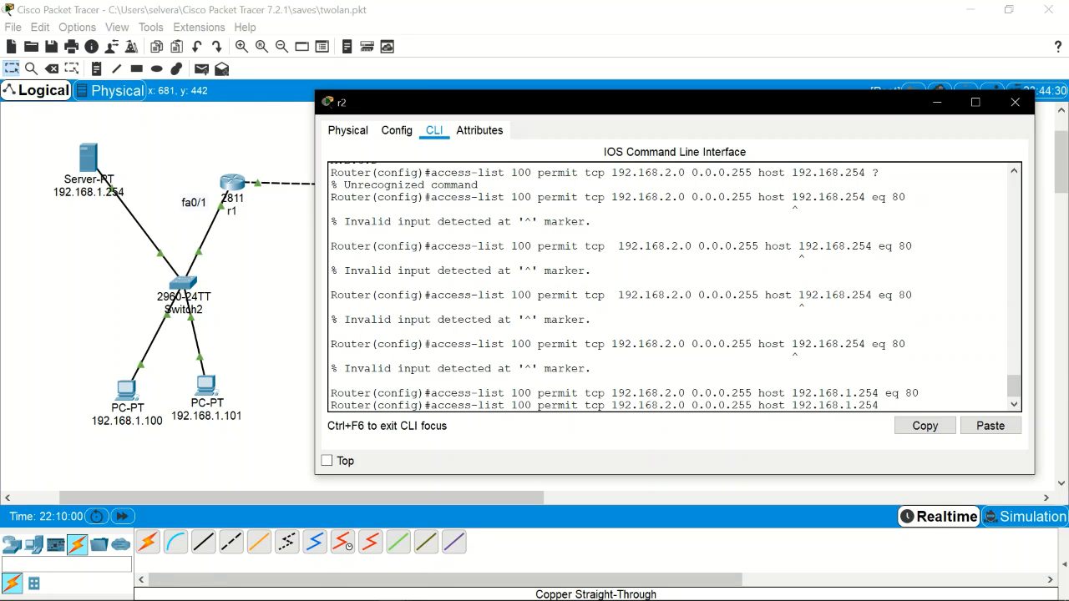
{"action": "type", "text": "?"}
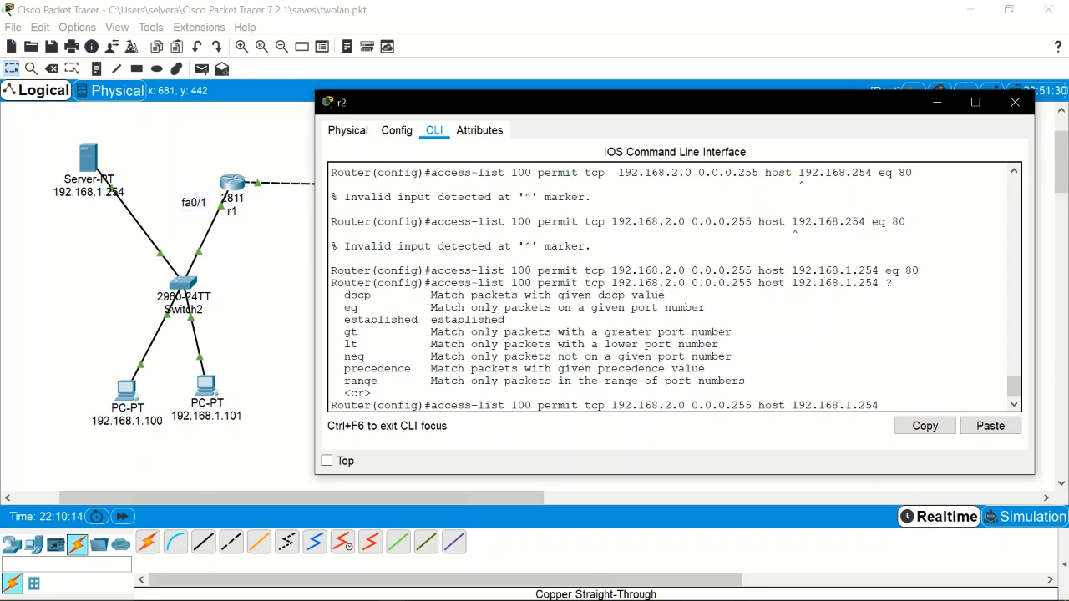
{"action": "key", "text": "BackSpace"}
{"action": "key", "text": "BackSpace"}
{"action": "key", "text": "BackSpace"}
{"action": "key", "text": "BackSpace"}
{"action": "key", "text": "BackSpace"}
{"action": "key", "text": "BackSpace"}
{"action": "key", "text": "BackSpace"}
{"action": "key", "text": "BackSpace"}
{"action": "key", "text": "BackSpace"}
{"action": "key", "text": "BackSpace"}
{"action": "key", "text": "BackSpace"}
{"action": "key", "text": "BackSpace"}
{"action": "key", "text": "BackSpace"}
{"action": "key", "text": "BackSpace"}
{"action": "key", "text": "BackSpace"}
{"action": "key", "text": "BackSpace"}
{"action": "key", "text": "BackSpace"}
{"action": "key", "text": "BackSpace"}
{"action": "key", "text": "BackSpace"}
{"action": "key", "text": "BackSpace"}
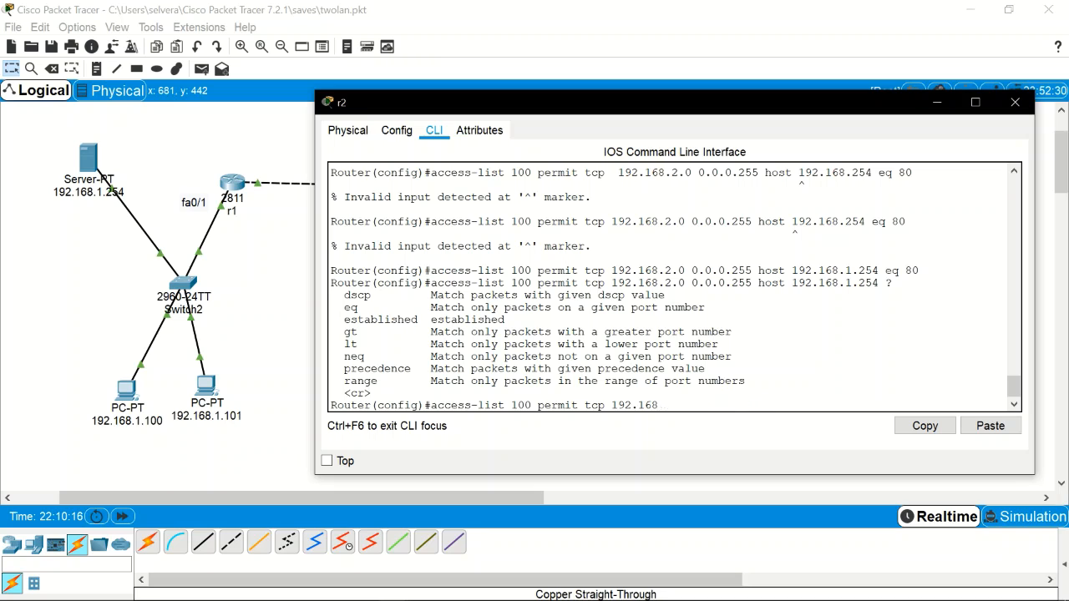
{"action": "key", "text": "BackSpace"}
{"action": "key", "text": "BackSpace"}
{"action": "key", "text": "BackSpace"}
{"action": "key", "text": "BackSpace"}
{"action": "key", "text": "BackSpace"}
{"action": "key", "text": "BackSpace"}
{"action": "key", "text": "BackSpace"}
{"action": "key", "text": "BackSpace"}
{"action": "key", "text": "BackSpace"}
{"action": "key", "text": "BackSpace"}
{"action": "key", "text": "BackSpace"}
{"action": "key", "text": "BackSpace"}
{"action": "key", "text": "BackSpace"}
{"action": "key", "text": "BackSpace"}
{"action": "key", "text": "BackSpace"}
{"action": "key", "text": "BackSpace"}
{"action": "key", "text": "BackSpace"}
{"action": "key", "text": "BackSpace"}
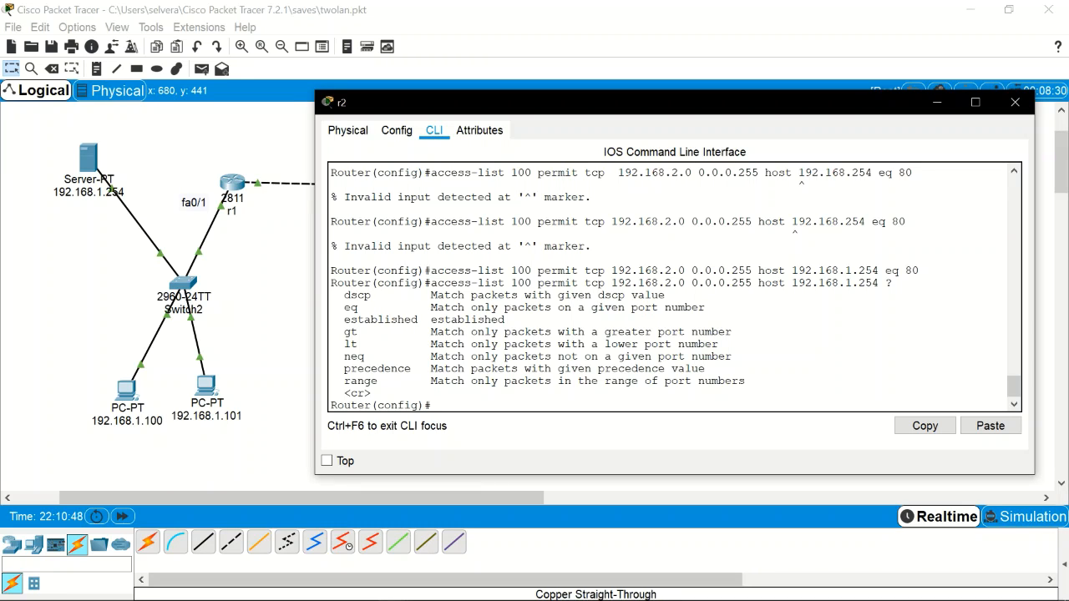
Step: Enter 'int fa0/1' at r2's Router(config)# prompt
{"action": "type", "text": "int fa0/1"}
Step: Enter interface fa0/1 and apply 'ip access-group 100 in' to it
{"action": "key", "text": "Return"}
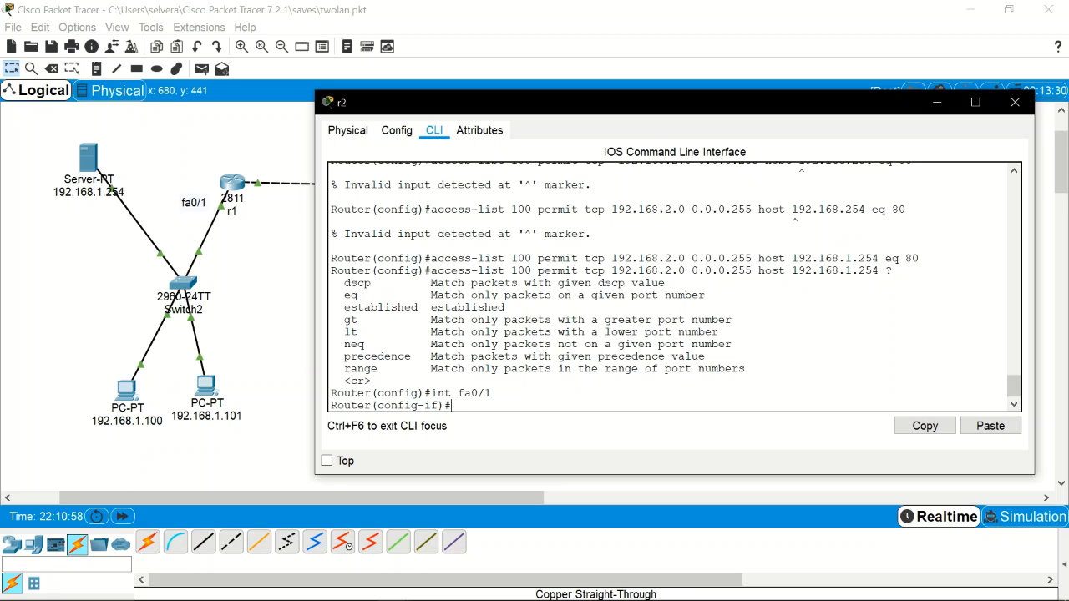
{"action": "key", "text": "BackSpace"}
{"action": "key", "text": "BackSpace"}
{"action": "type", "text": "ip acc"}
{"action": "key", "text": "Tab"}
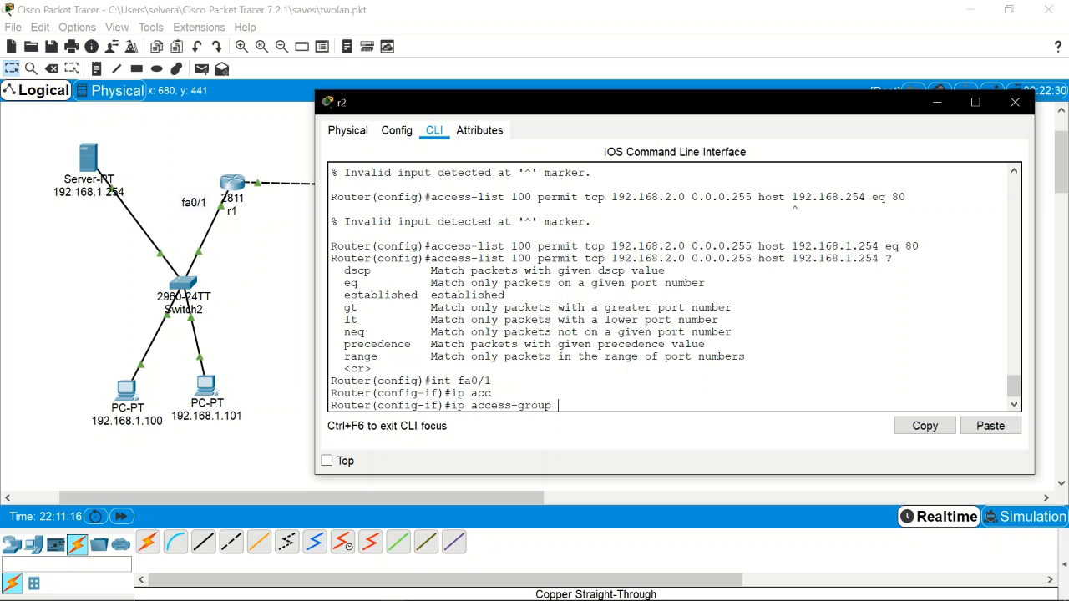
{"action": "key", "text": "BackSpace"}
{"action": "key", "text": "BackSpace"}
{"action": "key", "text": "BackSpace"}
{"action": "key", "text": "BackSpace"}
{"action": "key", "text": "BackSpace"}
{"action": "key", "text": "BackSpace"}
{"action": "key", "text": "BackSpace"}
{"action": "key", "text": "BackSpace"}
{"action": "key", "text": "BackSpace"}
{"action": "key", "text": "BackSpace"}
{"action": "key", "text": "BackSpace"}
{"action": "key", "text": "BackSpace"}
{"action": "key", "text": "BackSpace"}
{"action": "key", "text": "BackSpace"}
{"action": "key", "text": "BackSpace"}
{"action": "key", "text": "BackSpace"}
{"action": "type", "text": "acc"}
{"action": "key", "text": "Tab"}
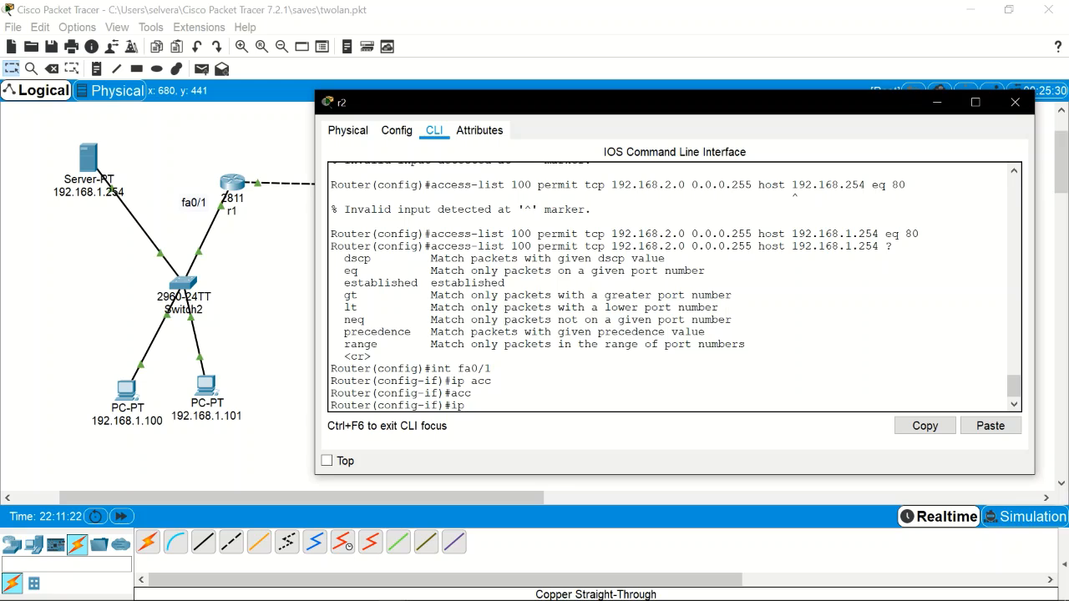
{"action": "key", "text": "Tab"}
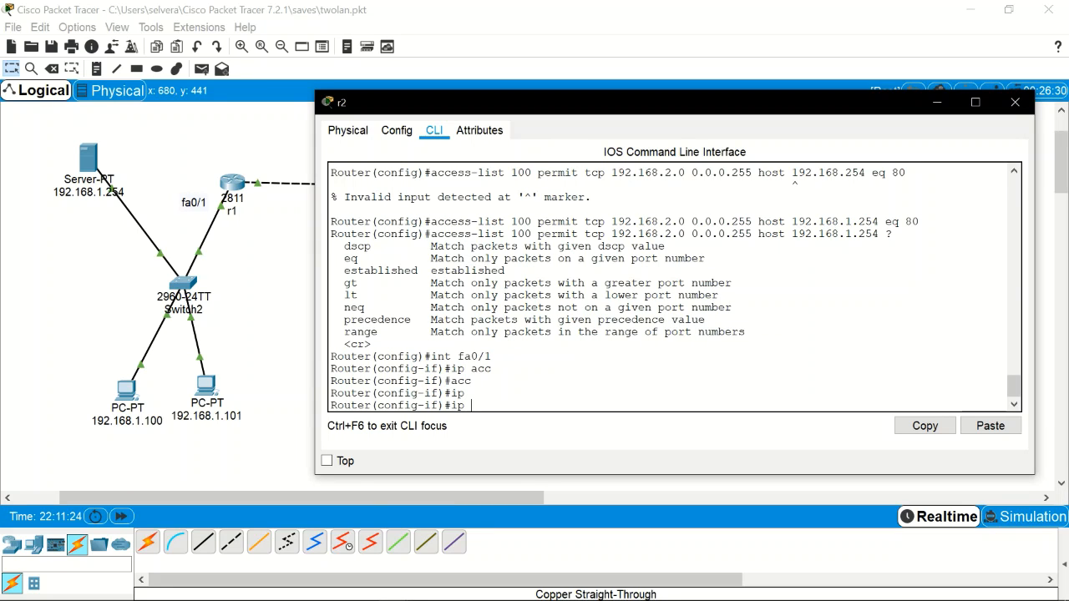
{"action": "type", "text": "acc"}
{"action": "key", "text": "Tab"}
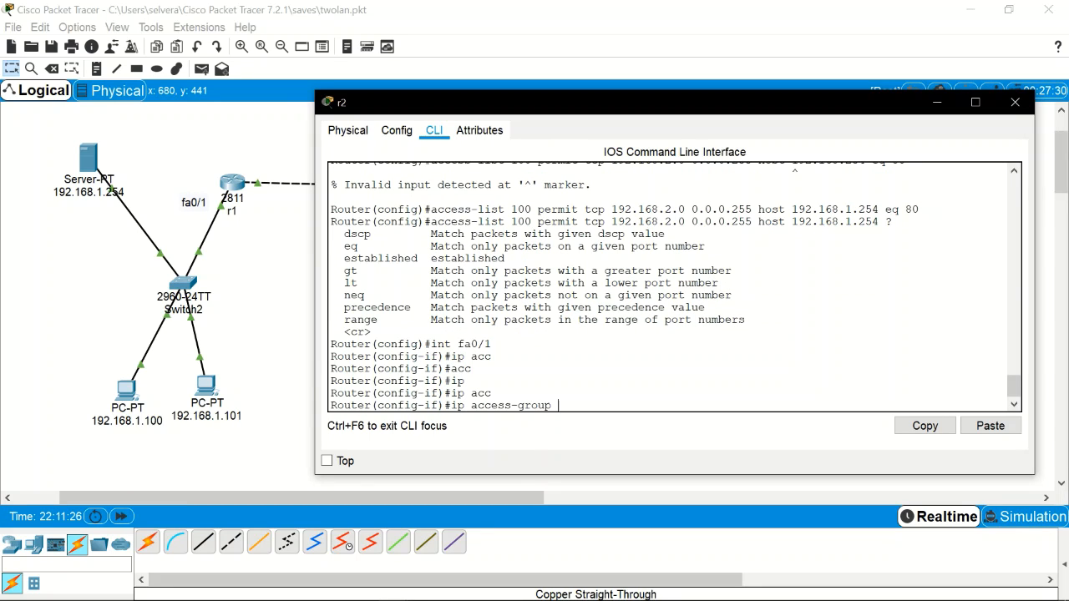
{"action": "type", "text": "100 per"}
{"action": "key", "text": "BackSpace"}
{"action": "key", "text": "BackSpace"}
Step: Check Switch3 and its two PCs on the canvas, then exit configuration mode
{"action": "left_click_drag", "start_coordinate": [600, 110], "coordinate": [488, 313]}
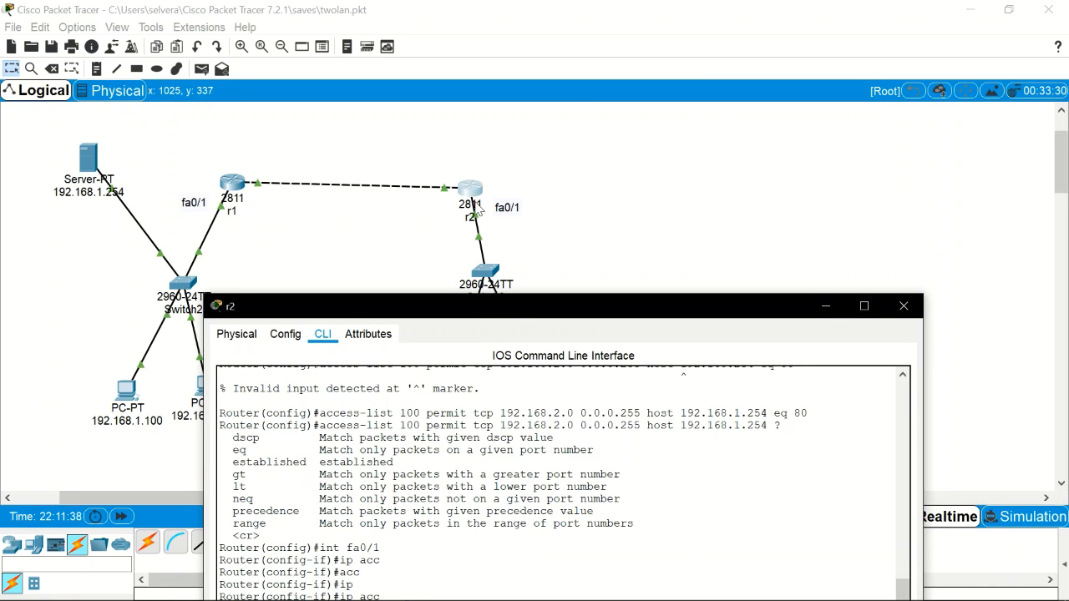
{"action": "left_click_drag", "start_coordinate": [532, 312], "coordinate": [372, 440]}
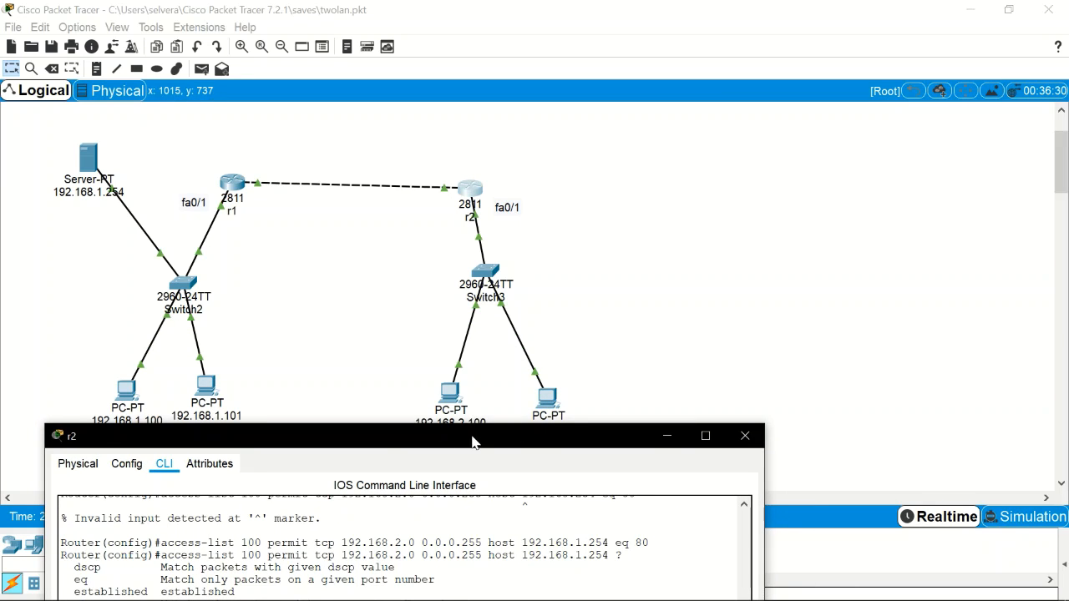
{"action": "left_click_drag", "start_coordinate": [472, 443], "coordinate": [703, 98]}
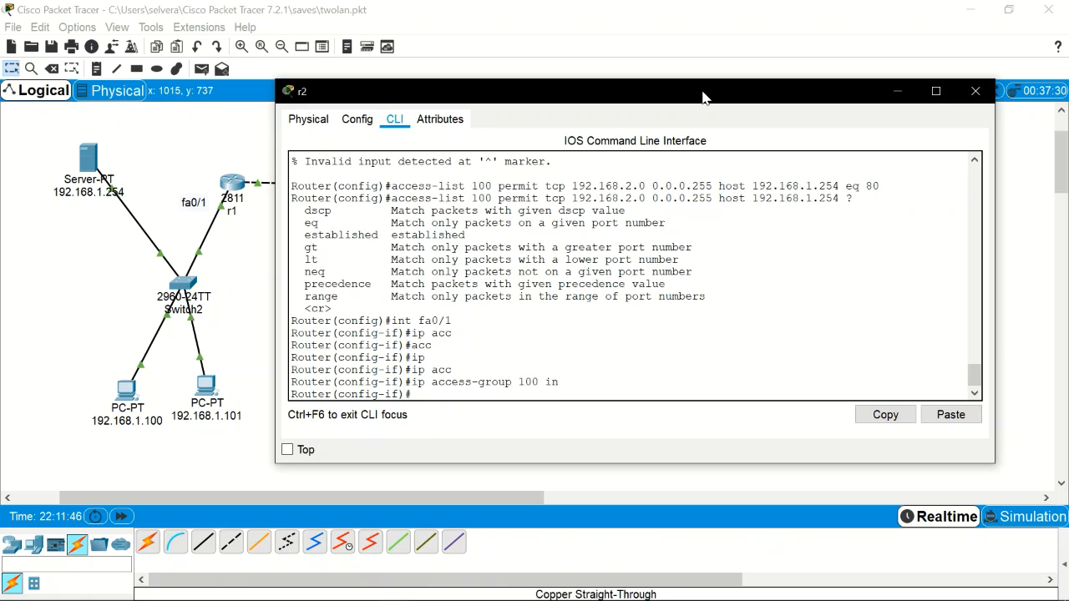
{"action": "key", "text": "ctrl+z"}
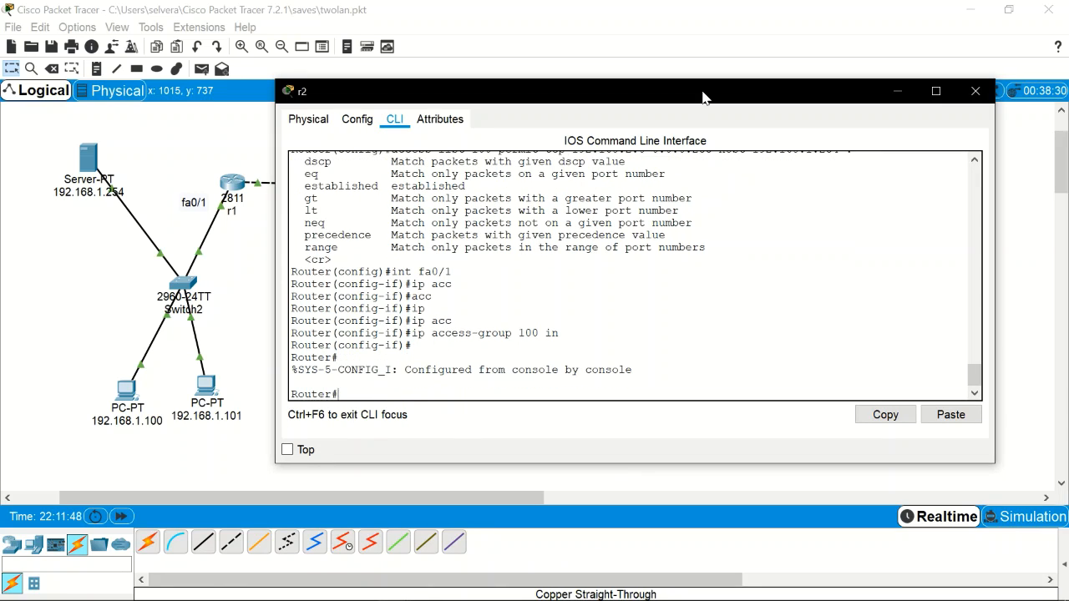
Step: Run show run, find access-group 100 under FastEthernet0/1, then close r2's window
{"action": "type", "text": "show ru"}
{"action": "key", "text": "Return"}
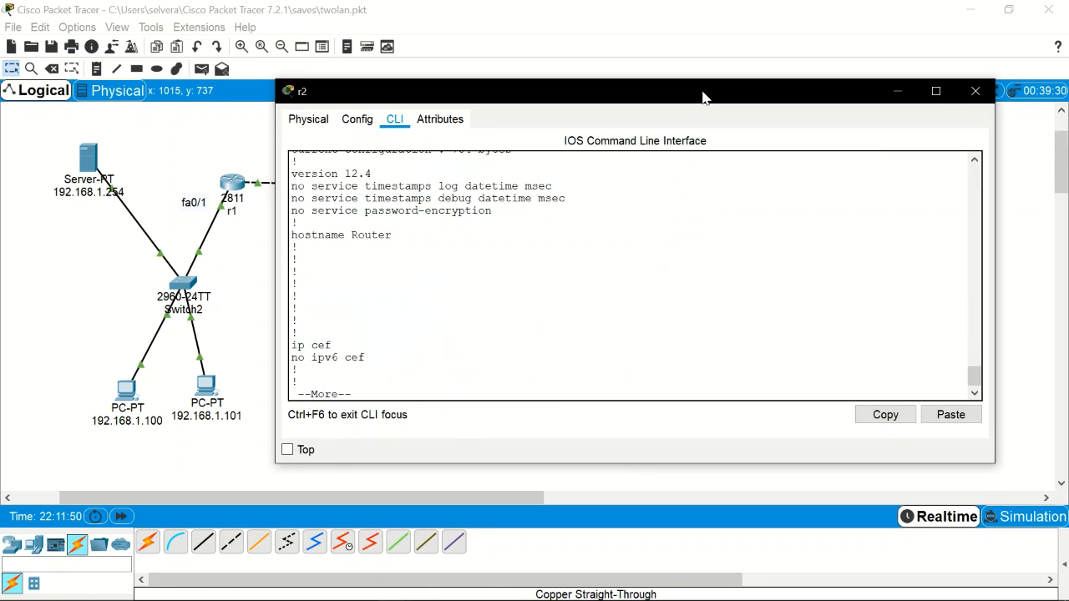
{"action": "key", "text": "space"}
{"action": "key", "text": "space"}
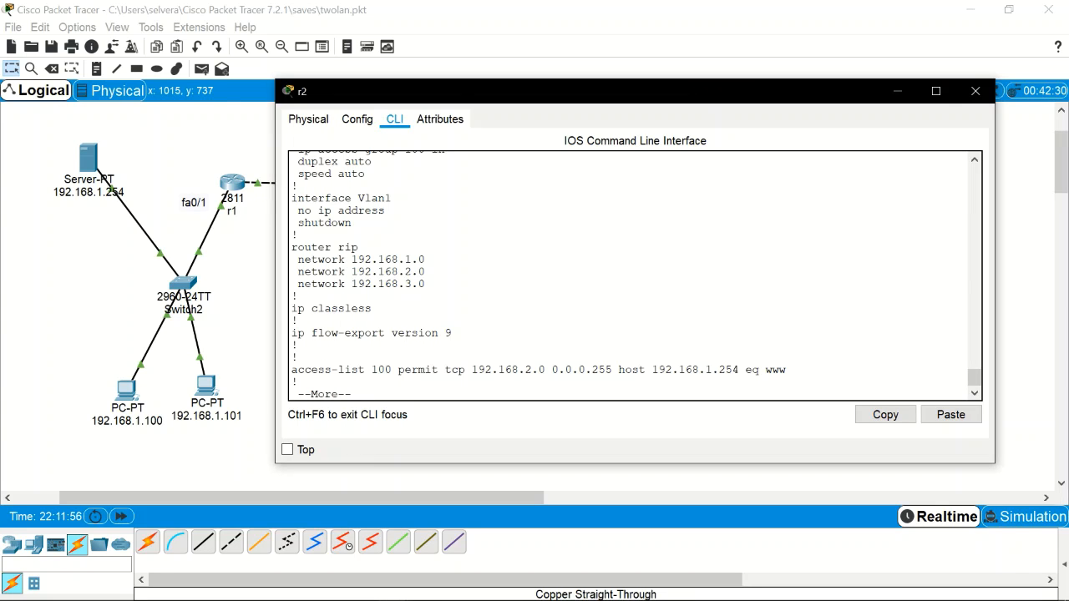
{"action": "left_click_drag", "start_coordinate": [570, 98], "coordinate": [658, 112]}
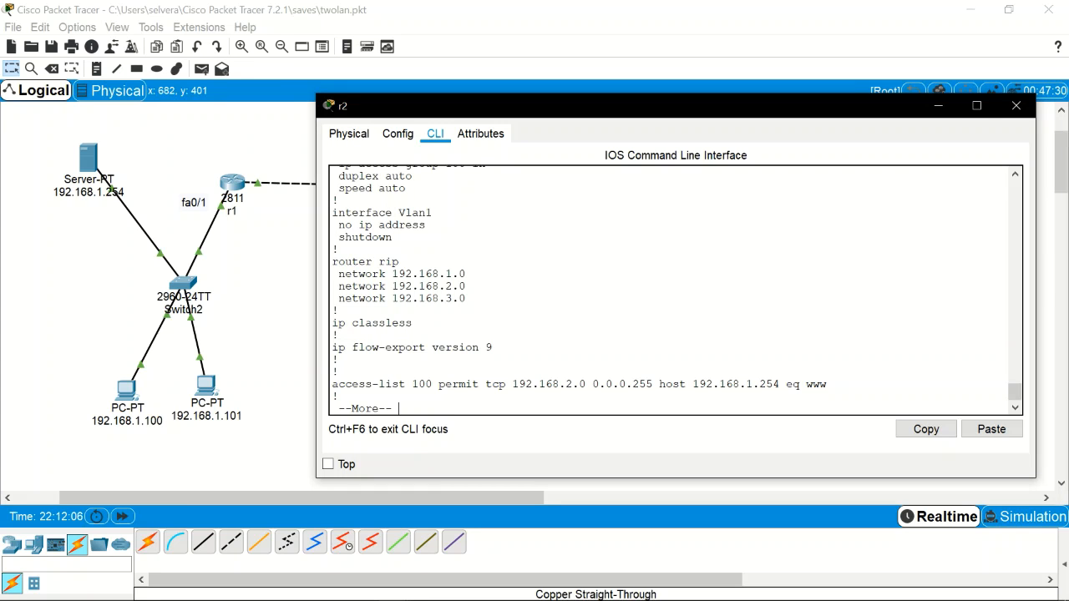
{"action": "left_click", "coordinate": [1014, 173]}
{"action": "left_click", "coordinate": [1014, 173]}
{"action": "left_click", "coordinate": [1015, 173]}
{"action": "left_click", "coordinate": [1015, 172]}
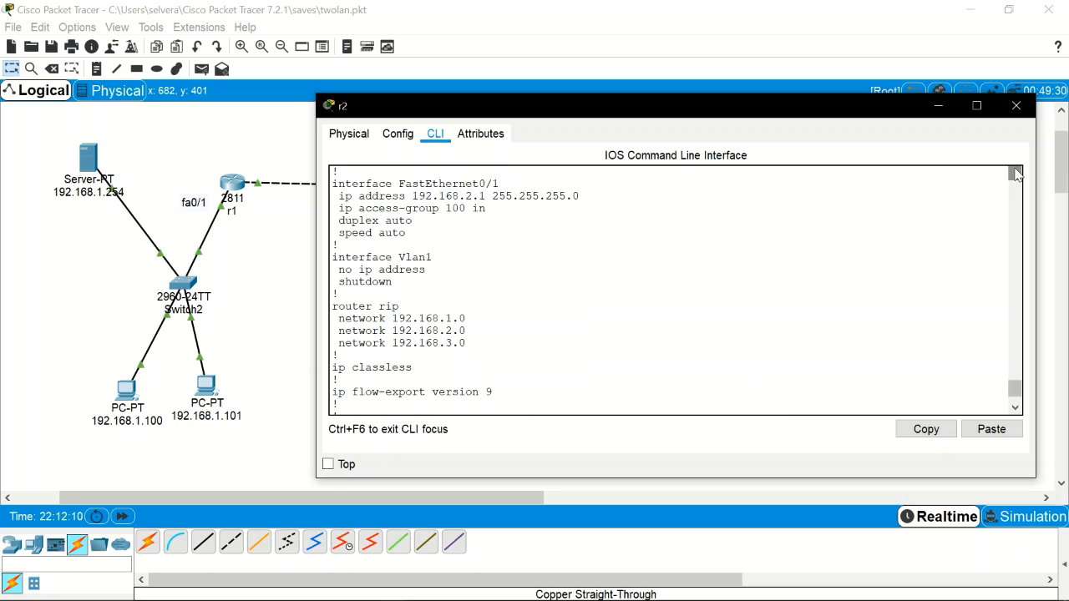
{"action": "left_click", "coordinate": [1014, 173]}
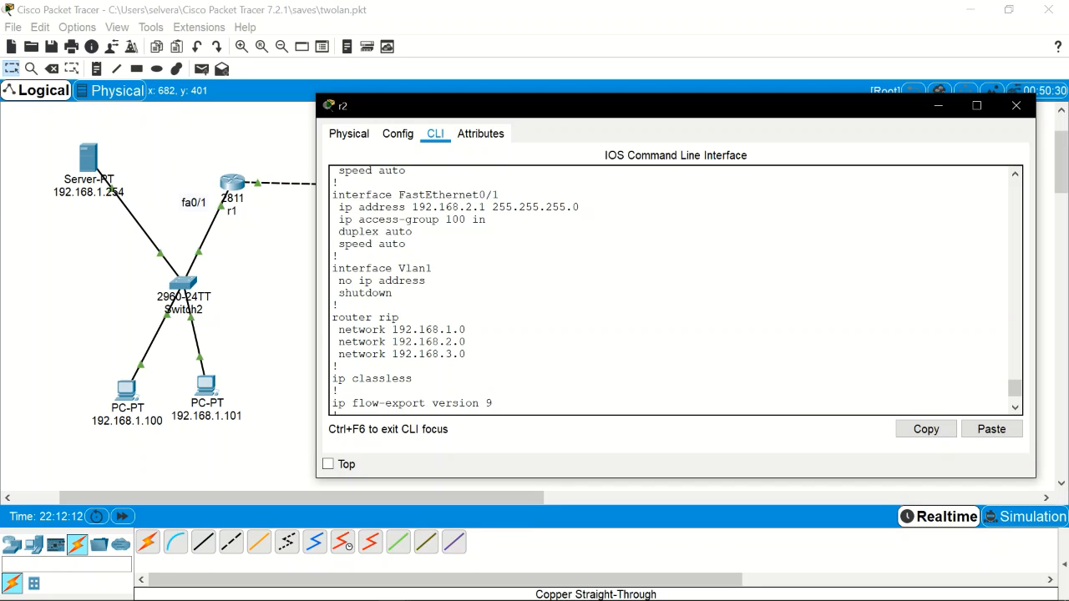
{"action": "left_click", "coordinate": [1026, 112]}
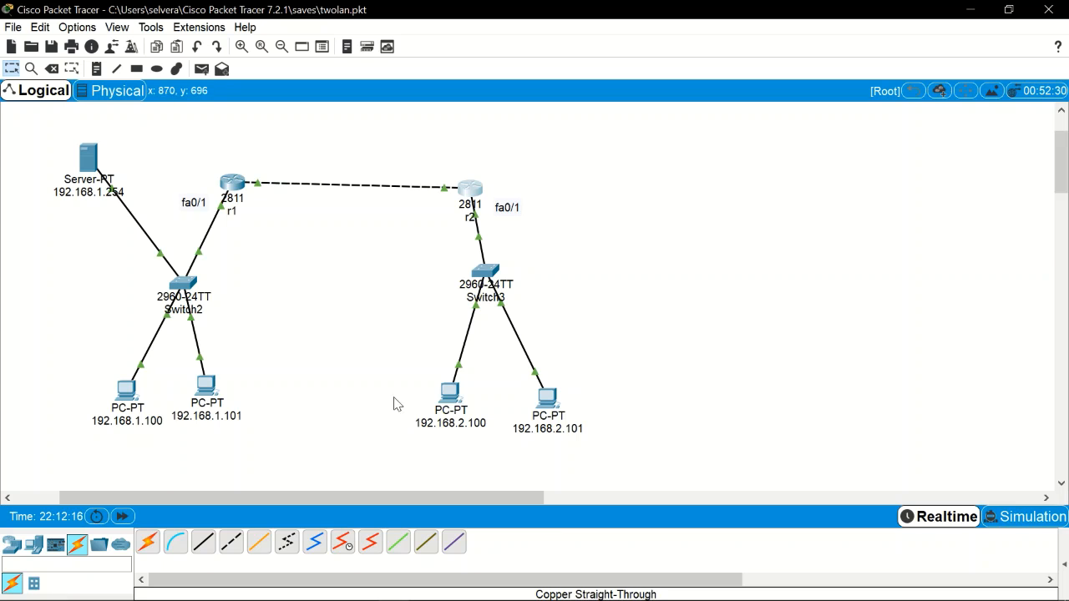
{"action": "left_click", "coordinate": [450, 392]}
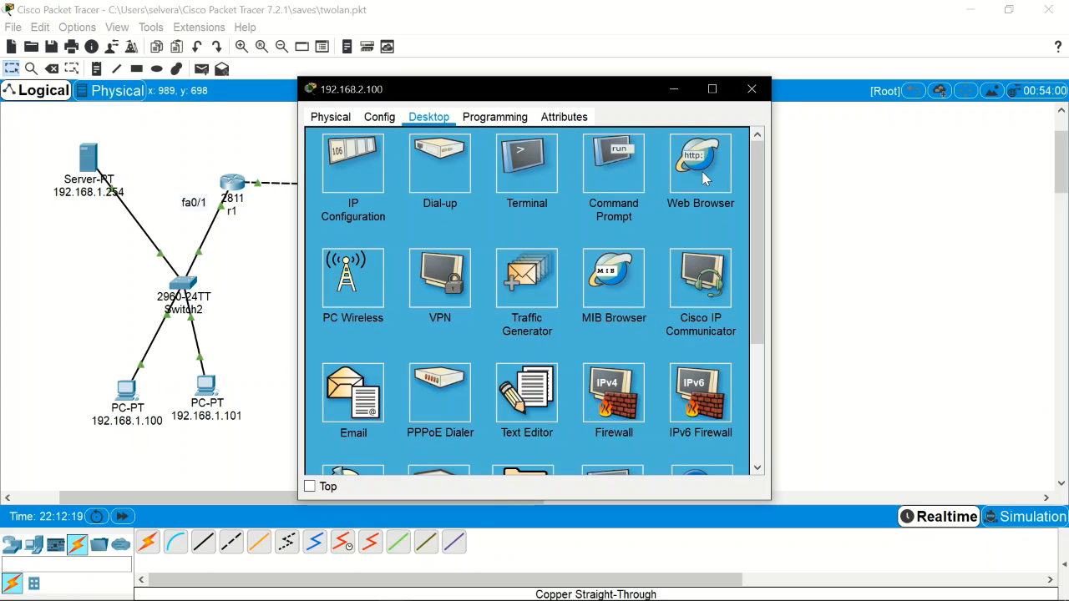
{"action": "left_click", "coordinate": [698, 177]}
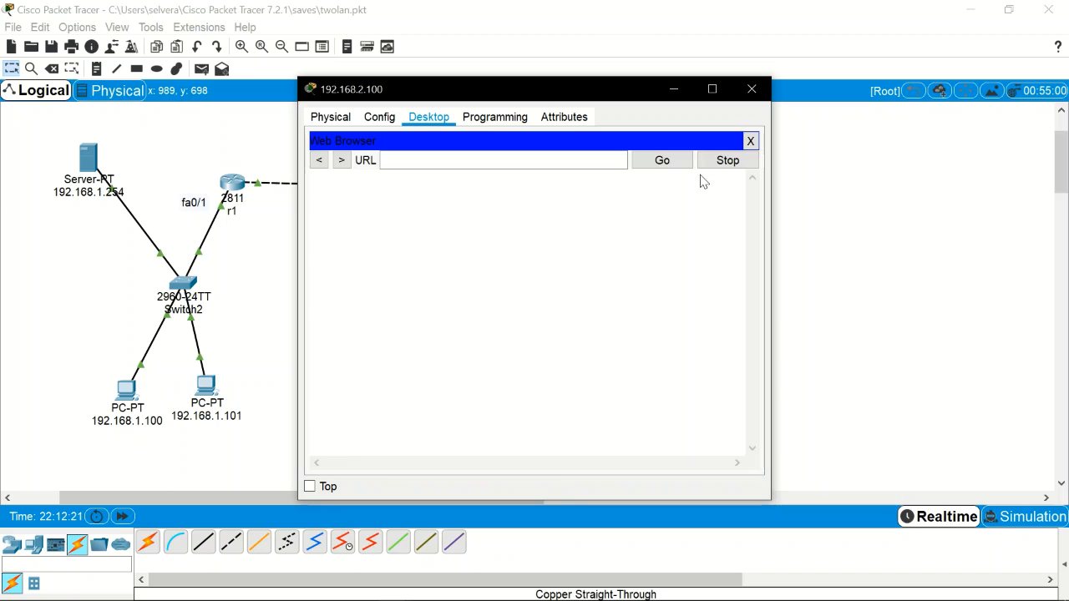
{"action": "left_click", "coordinate": [503, 160]}
{"action": "type", "text": "192.1"}
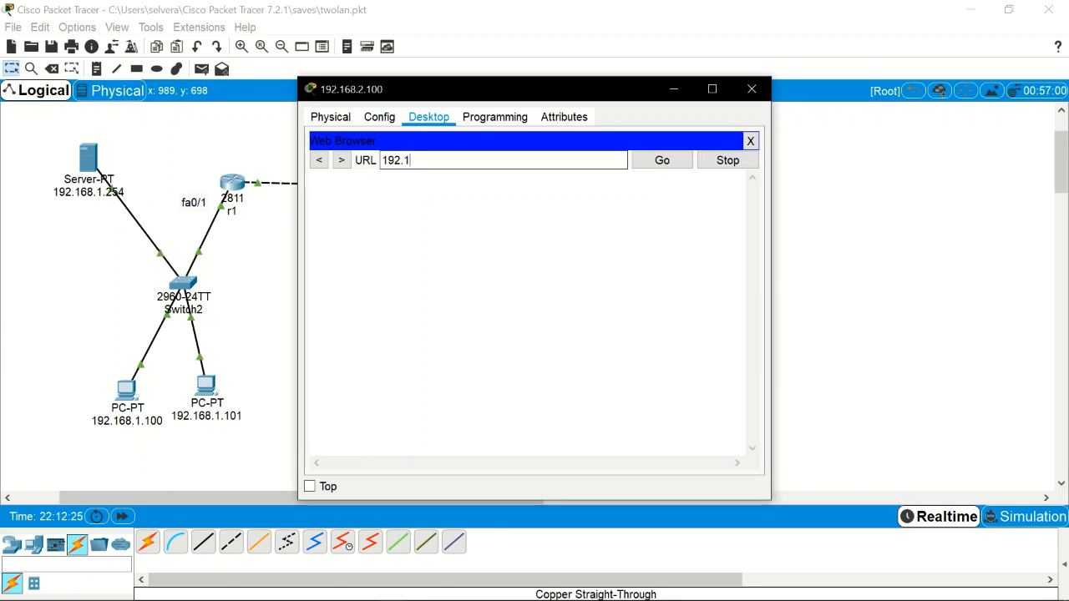
{"action": "type", "text": "68."}
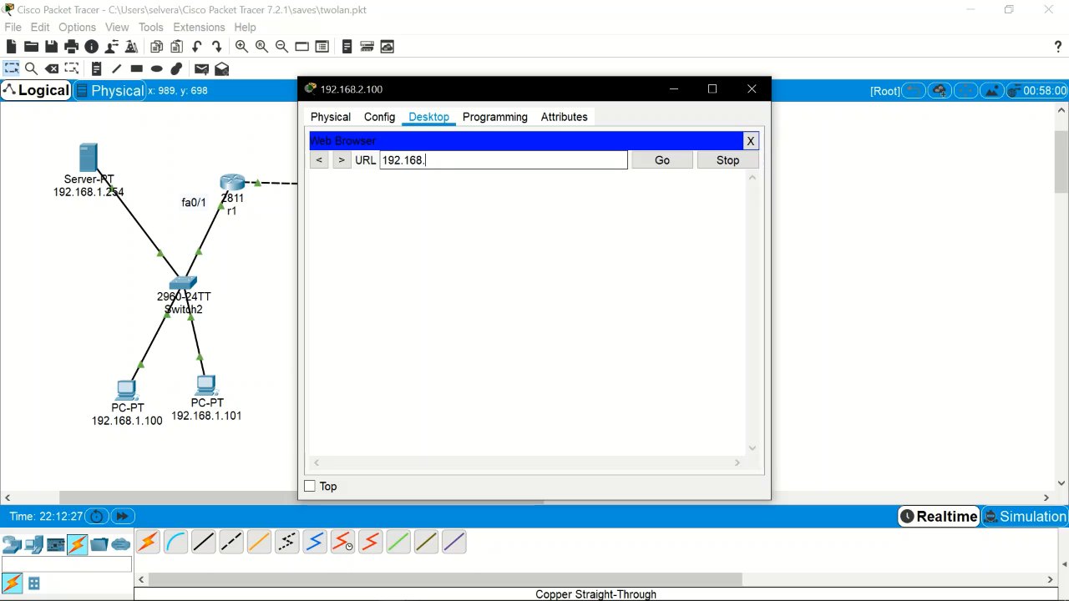
{"action": "type", "text": "1.254"}
{"action": "key", "text": "Return"}
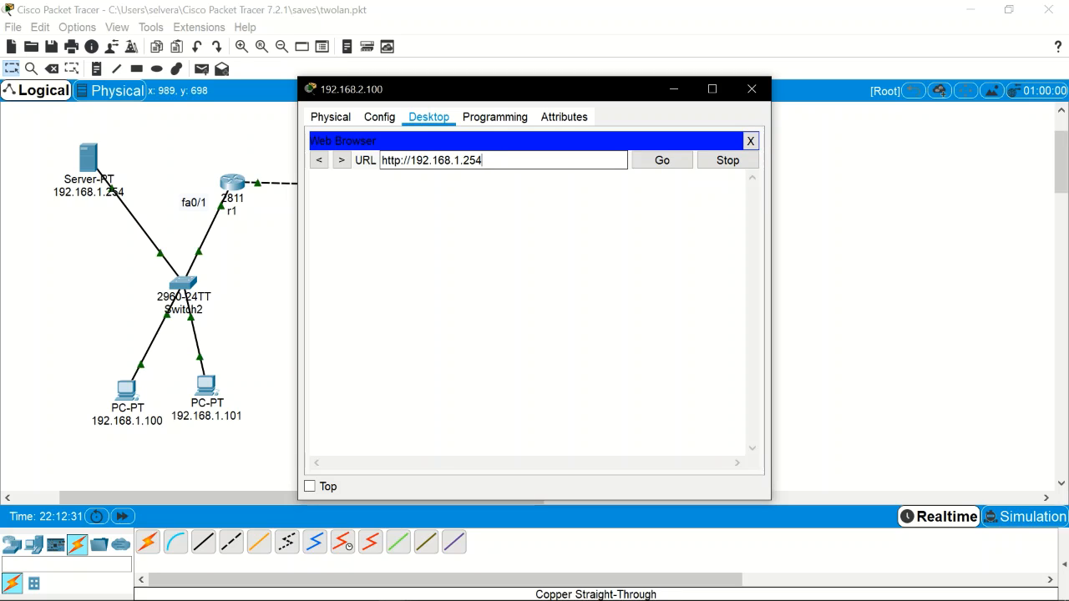
{"action": "left_click", "coordinate": [654, 168]}
{"action": "left_click_drag", "start_coordinate": [622, 98], "coordinate": [743, 121]}
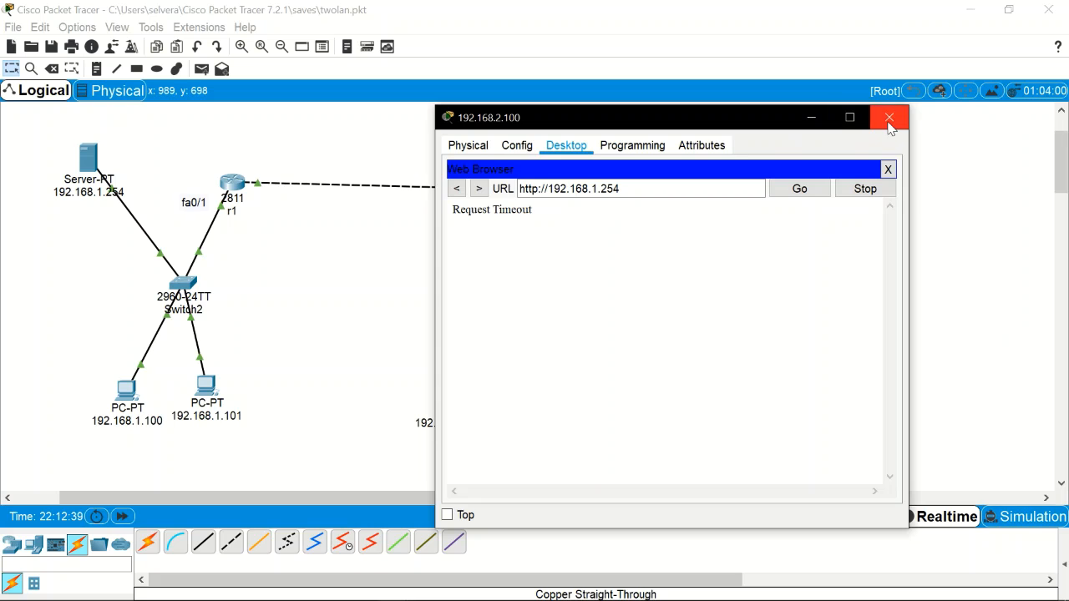
{"action": "left_click", "coordinate": [887, 115]}
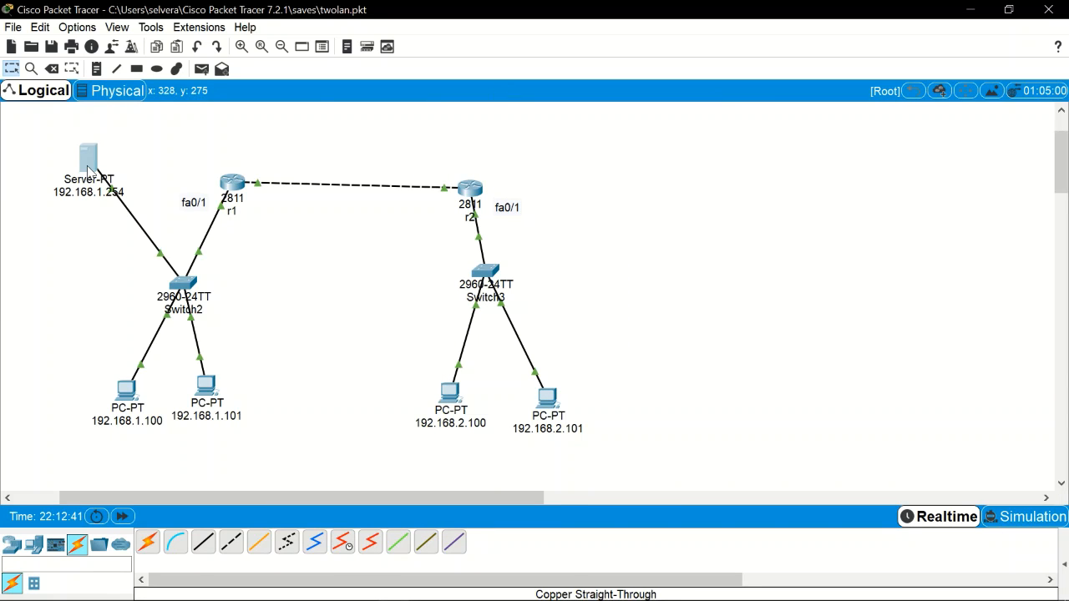
Step: Check server 192.168.1.254's HTTP service and IP configuration, then open PC 192.168.2.101
{"action": "left_click", "coordinate": [89, 169]}
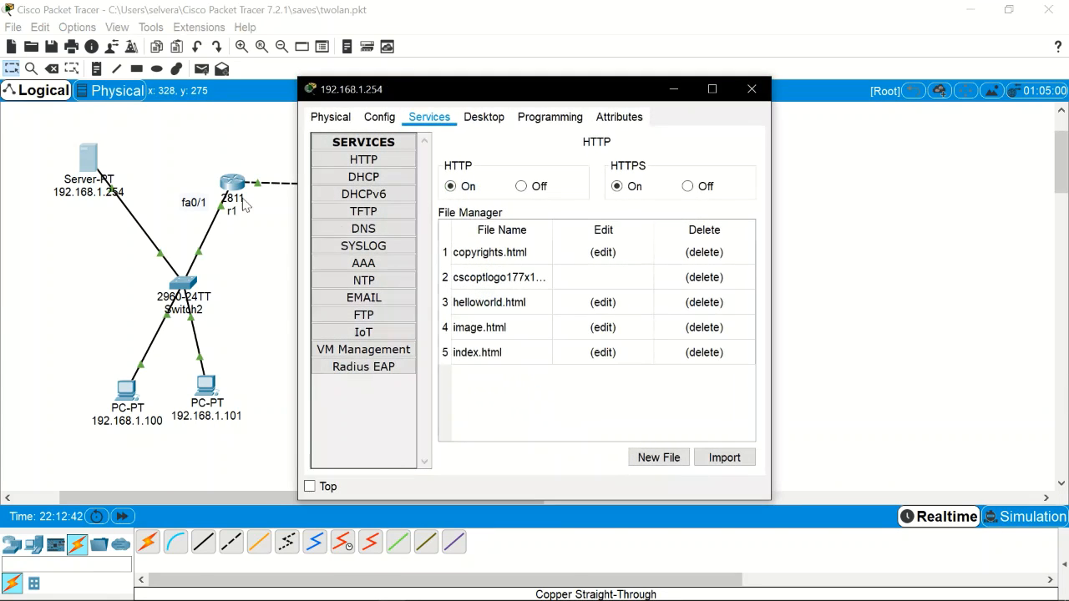
{"action": "left_click", "coordinate": [399, 163]}
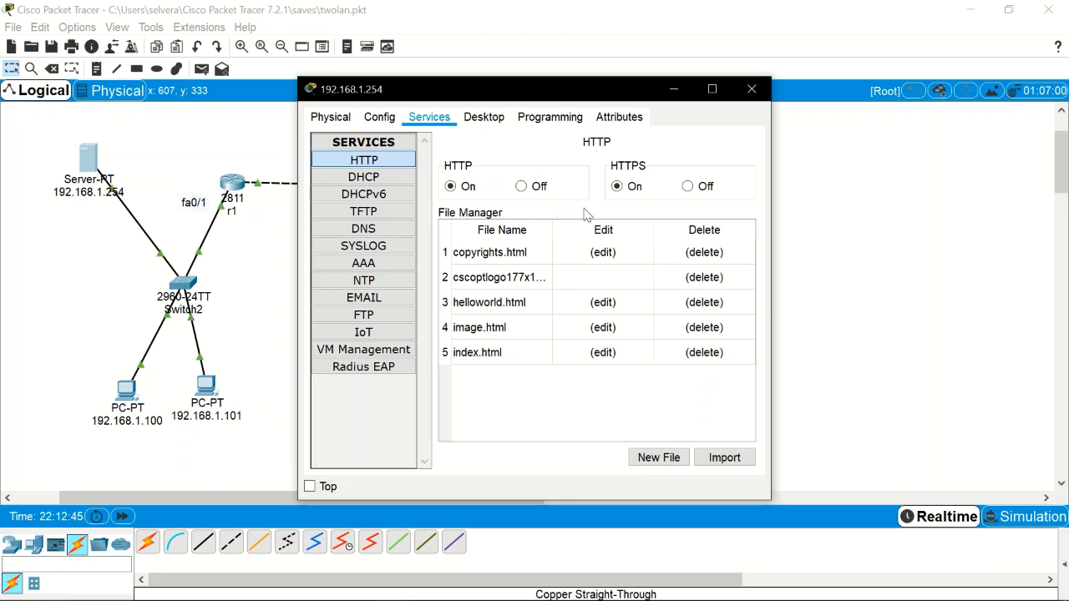
{"action": "left_click", "coordinate": [489, 118]}
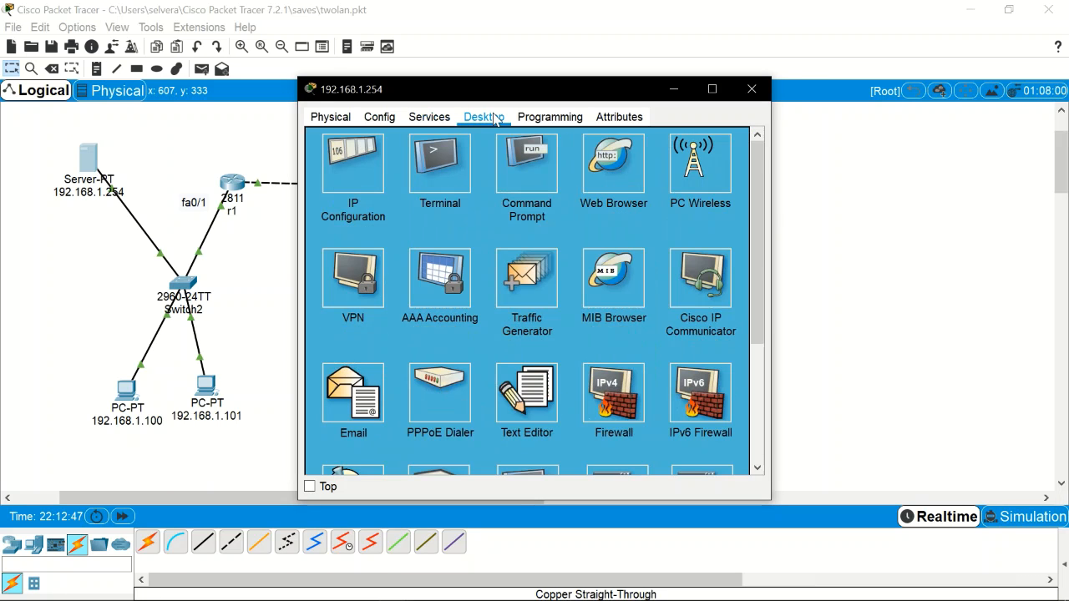
{"action": "left_click", "coordinate": [353, 165]}
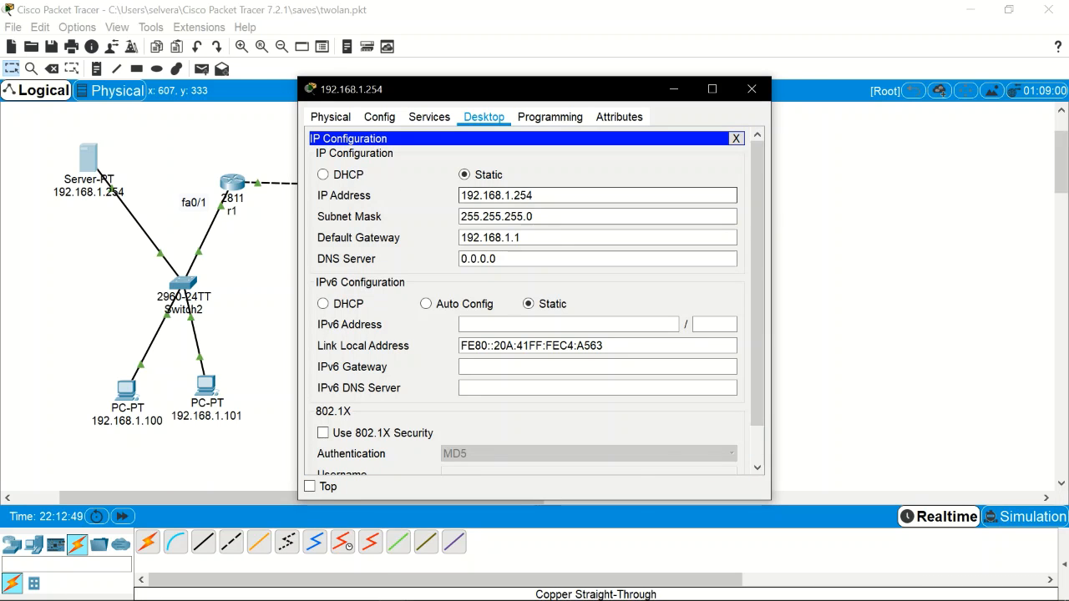
{"action": "left_click_drag", "start_coordinate": [534, 196], "coordinate": [443, 197]}
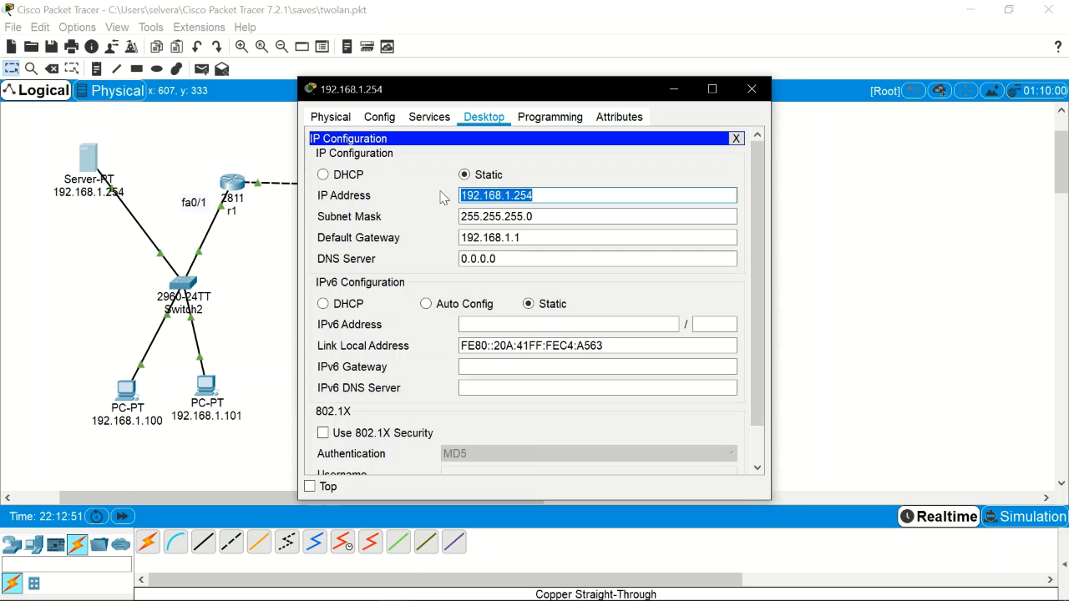
{"action": "left_click", "coordinate": [752, 88]}
{"action": "left_click", "coordinate": [546, 406]}
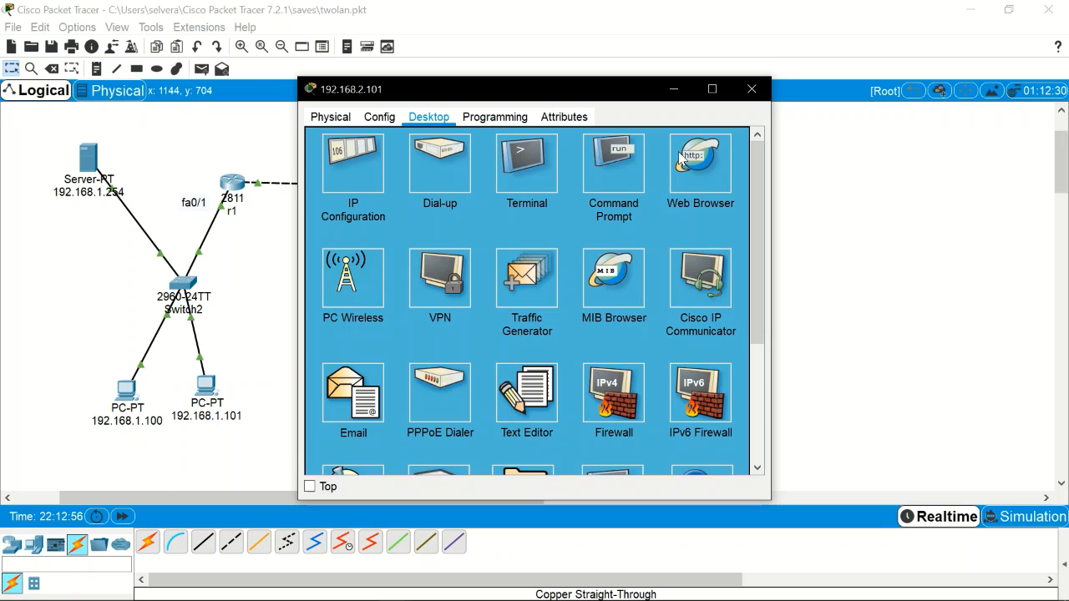
{"action": "left_click", "coordinate": [703, 176]}
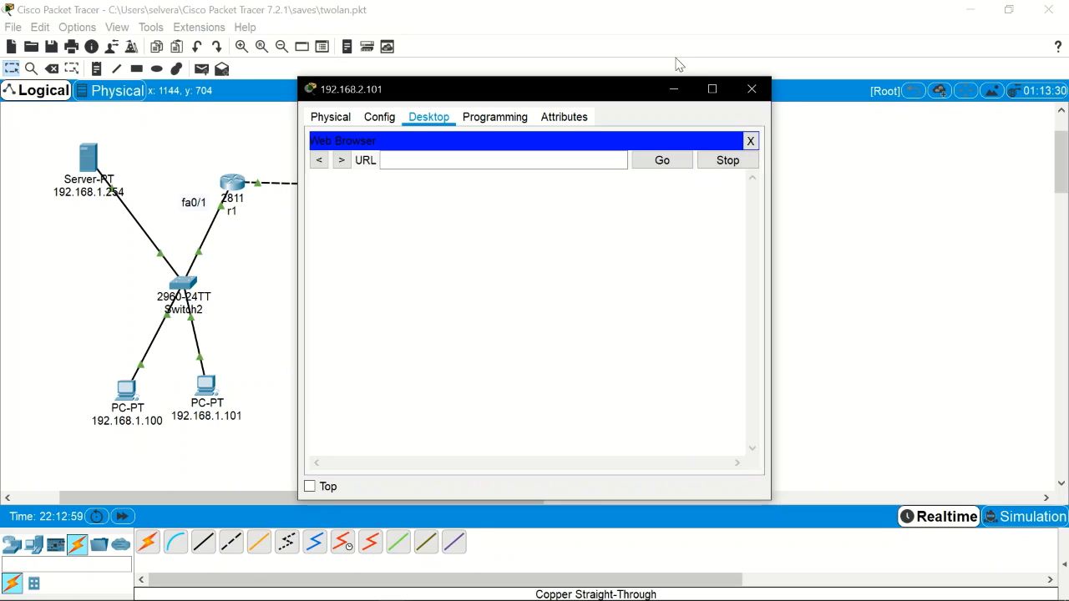
{"action": "left_click", "coordinate": [474, 161]}
{"action": "type", "text": "192.168.1.254"}
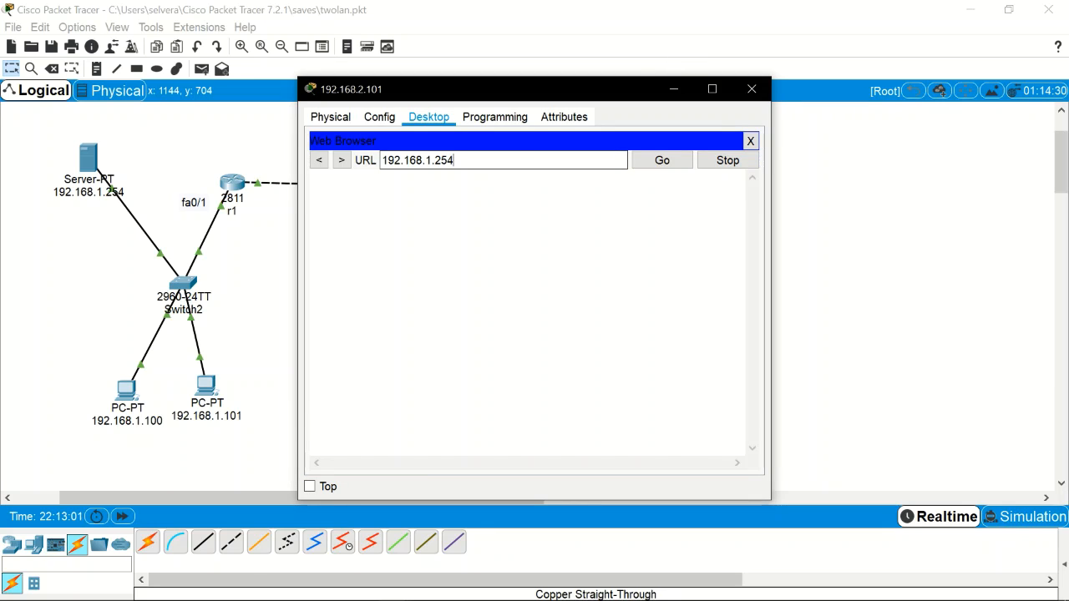
{"action": "left_click", "coordinate": [667, 166]}
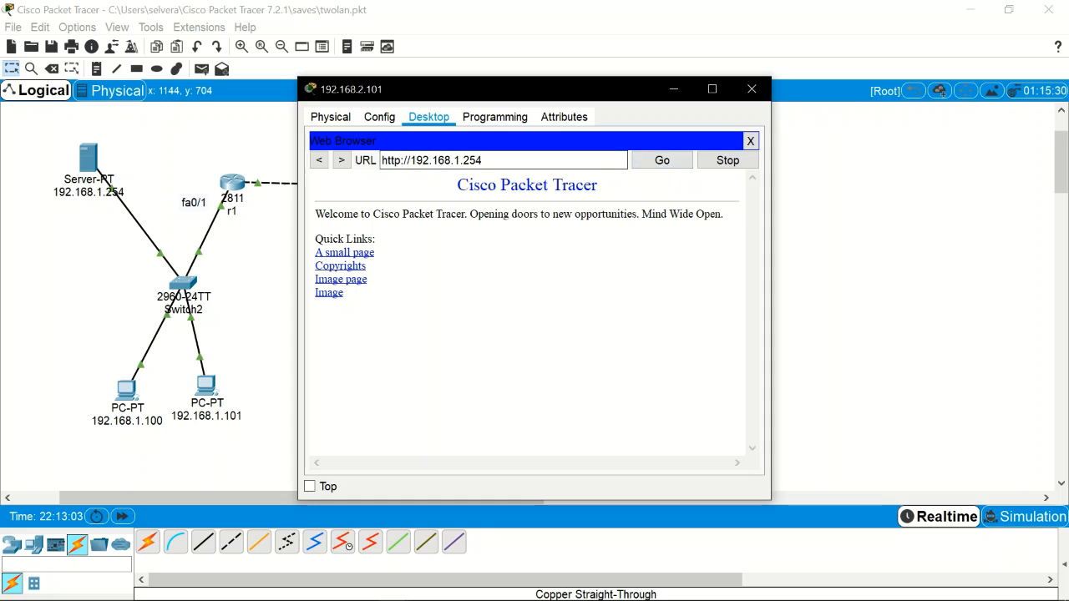
Step: Close the browser and bring up PC 192.168.2.101's Command Prompt
{"action": "left_click_drag", "start_coordinate": [543, 101], "coordinate": [708, 86]}
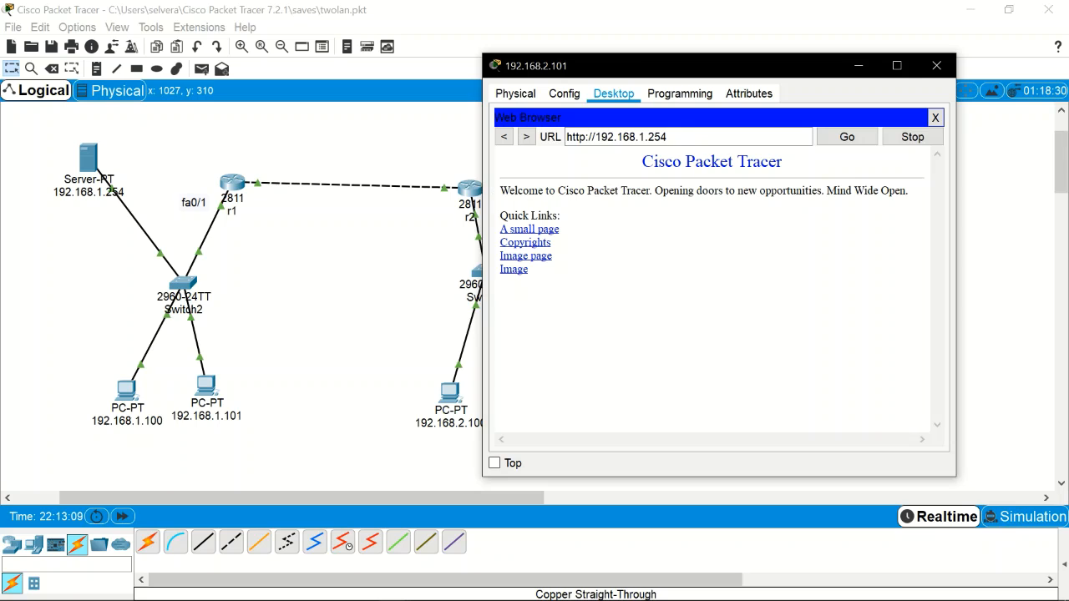
{"action": "left_click", "coordinate": [574, 97]}
{"action": "left_click", "coordinate": [669, 101]}
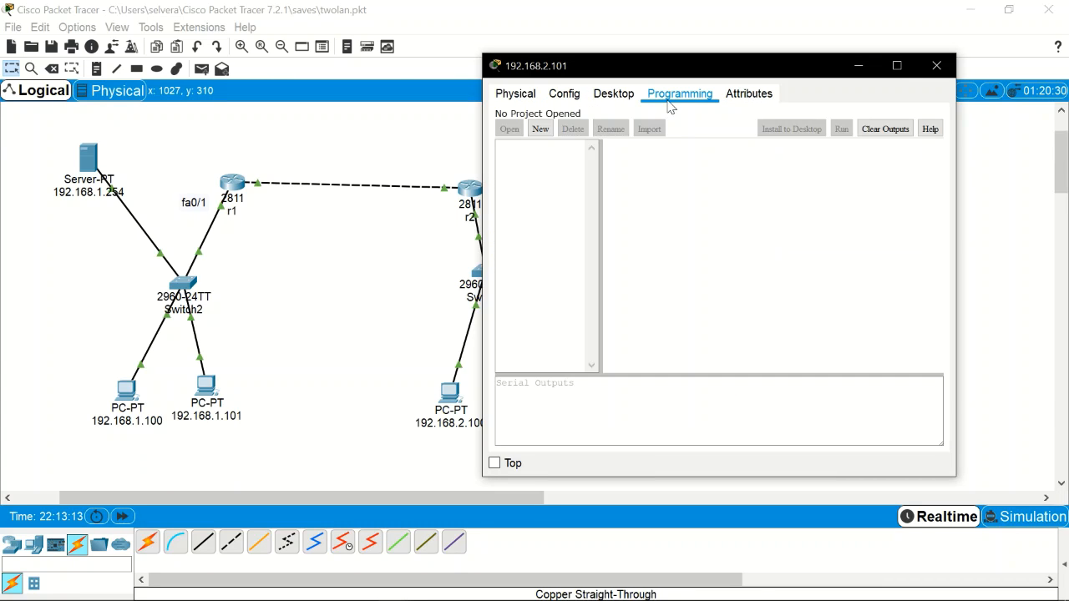
{"action": "left_click", "coordinate": [615, 100]}
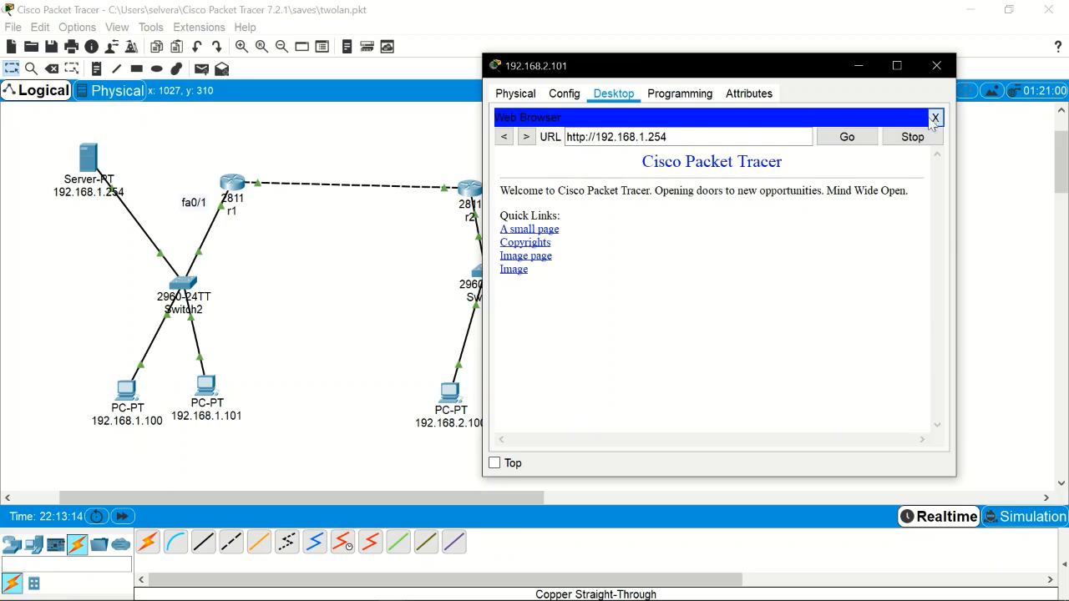
{"action": "left_click", "coordinate": [939, 111]}
{"action": "left_click", "coordinate": [803, 146]}
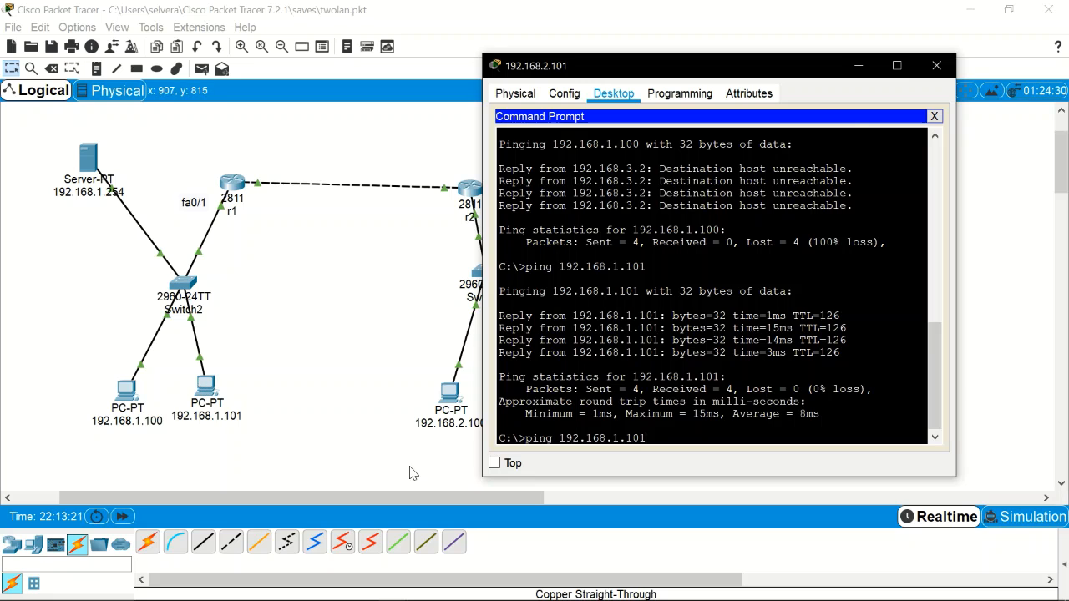
Step: Ping 192.168.1.101 and 192.168.1.254, confirm Destination host unreachable, and close the PC window
{"action": "key", "text": "Return"}
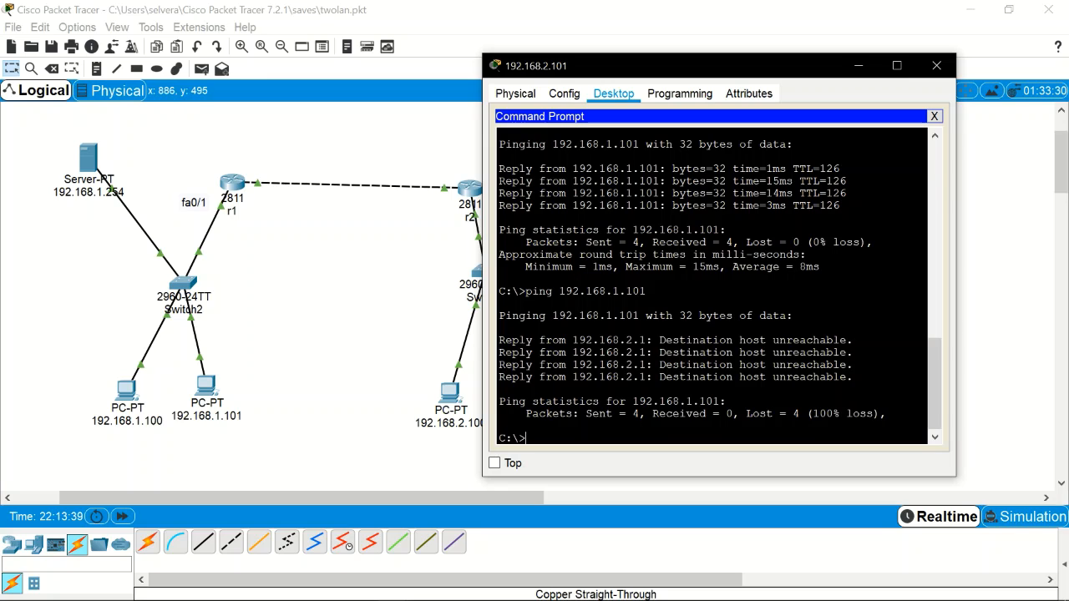
{"action": "key", "text": "Up"}
{"action": "key", "text": "Return"}
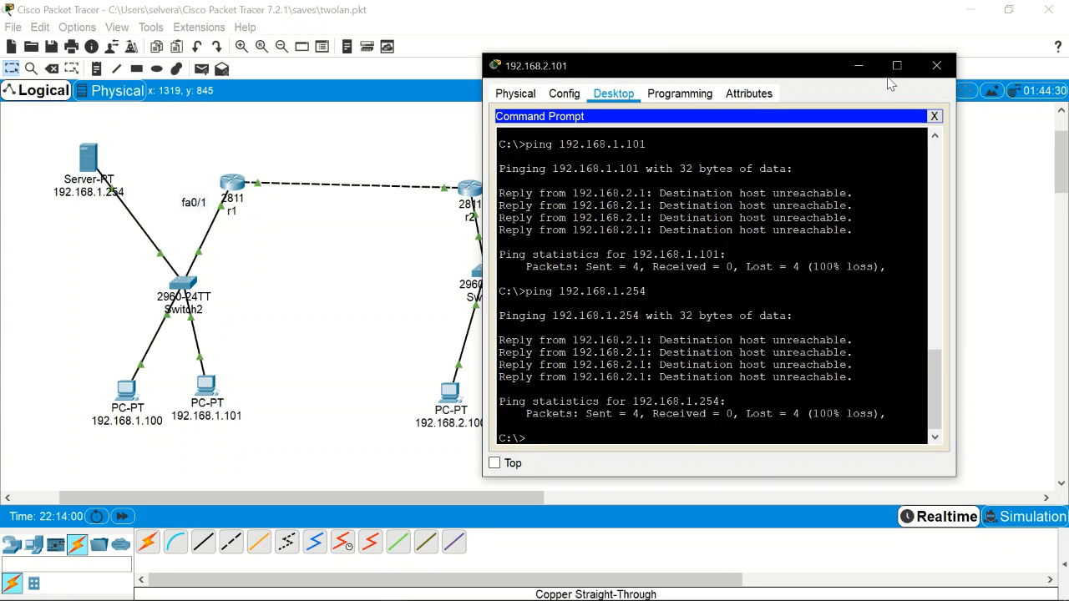
{"action": "left_click", "coordinate": [937, 66]}
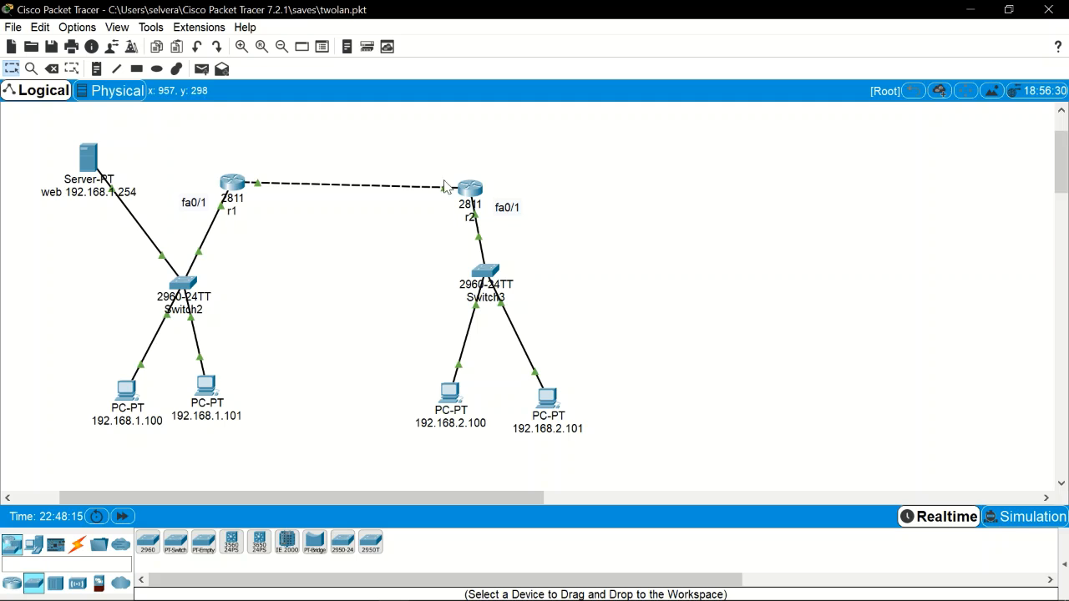
Step: Show r2's port tooltip listing FastEthernet addresses 192.168.3.3 and 192.168.2.1
{"action": "mouse_move", "coordinate": [468, 191]}
Step: Open r2's CLI and page through show run to the end, reviewing access-list 100
{"action": "left_click", "coordinate": [462, 192]}
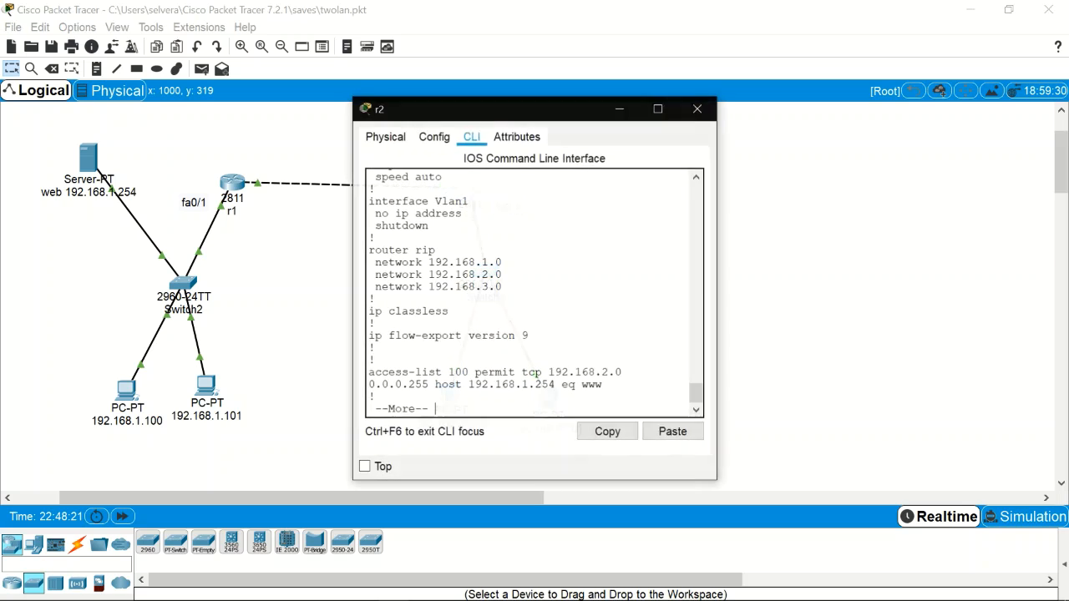
{"action": "key", "text": "space"}
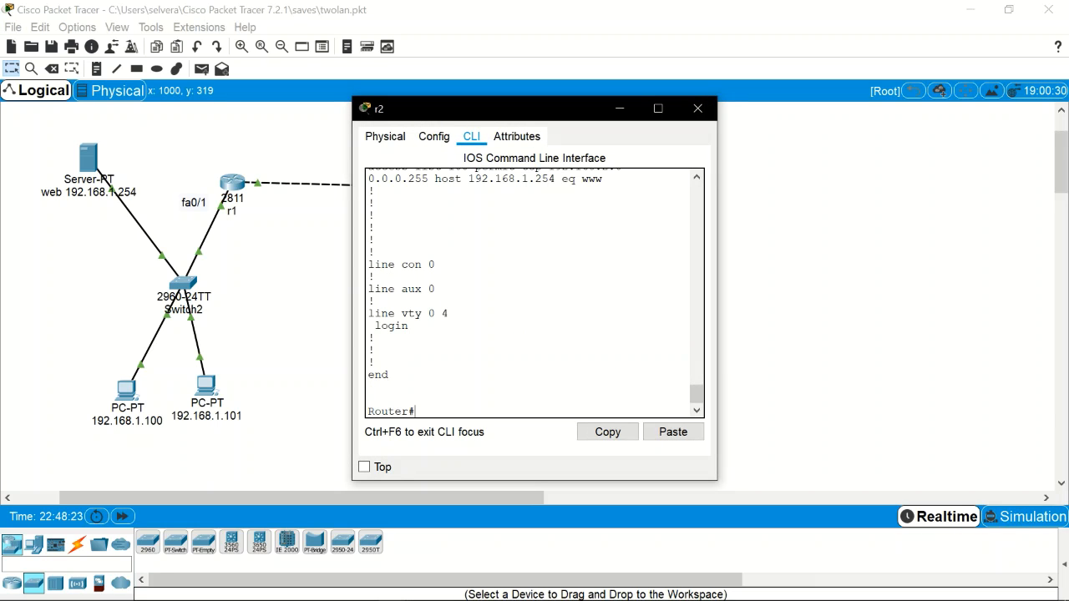
{"action": "type", "text": "show run"}
{"action": "key", "text": "Return"}
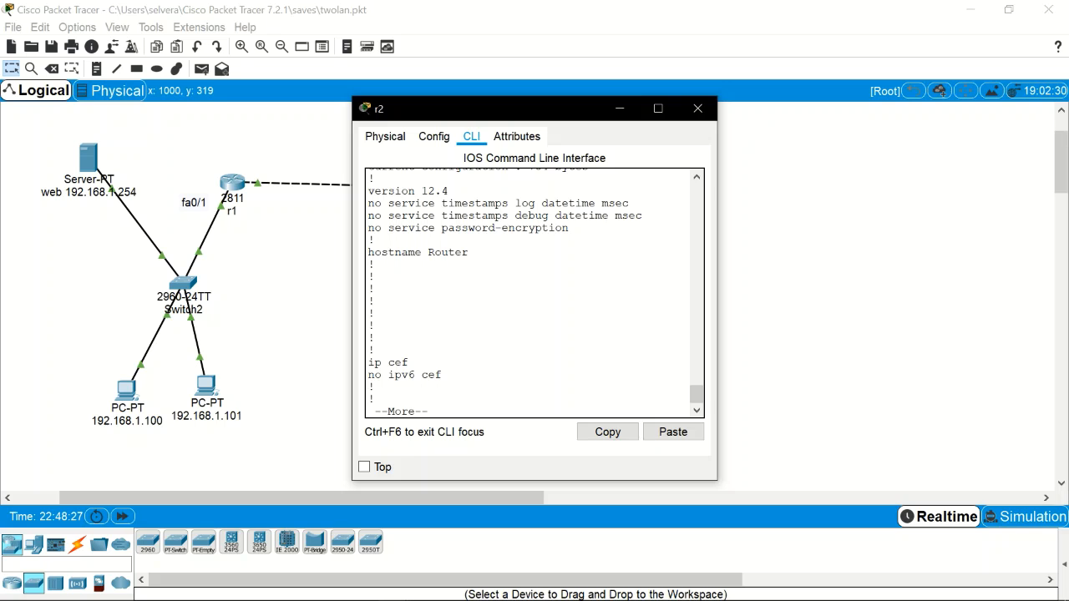
{"action": "key", "text": "space"}
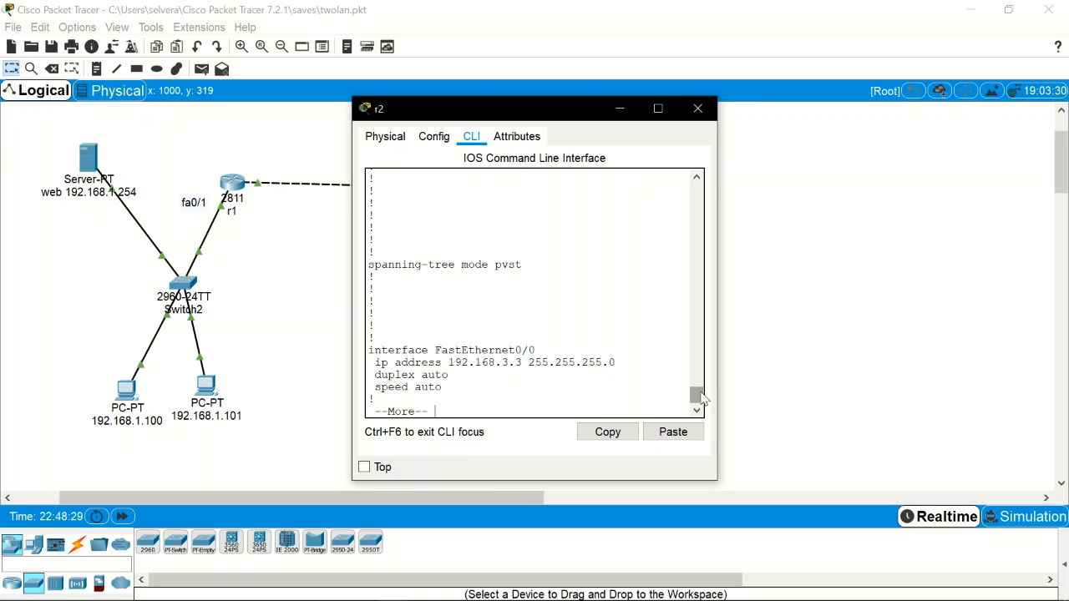
{"action": "key", "text": "space"}
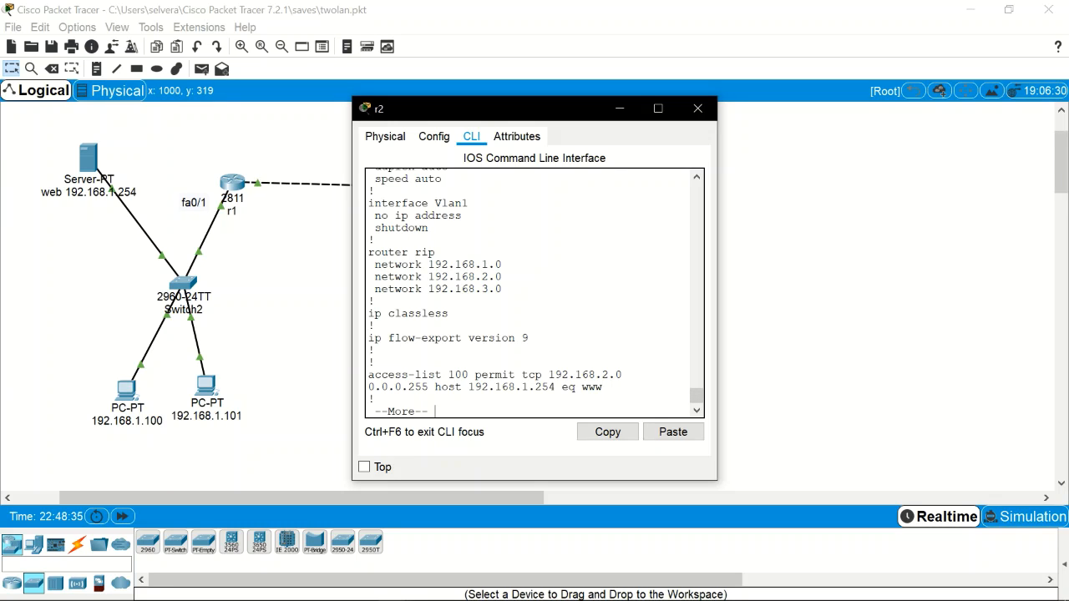
{"action": "key", "text": "space"}
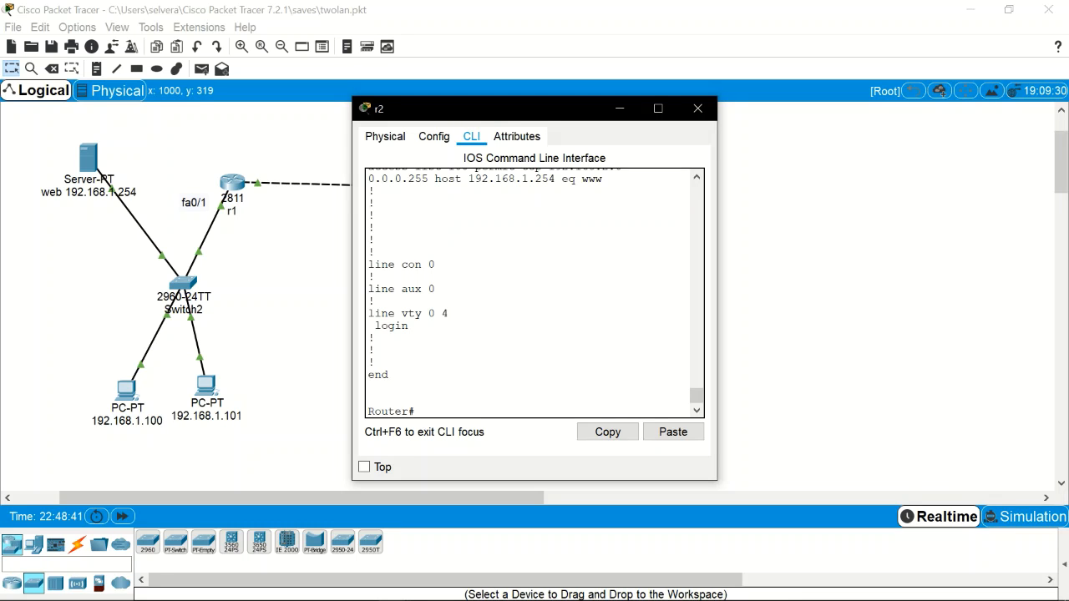
Step: Enter conf t on r2 and delete access-list 100 with 'no access-list 100'
{"action": "type", "text": "conf t"}
{"action": "key", "text": "Return"}
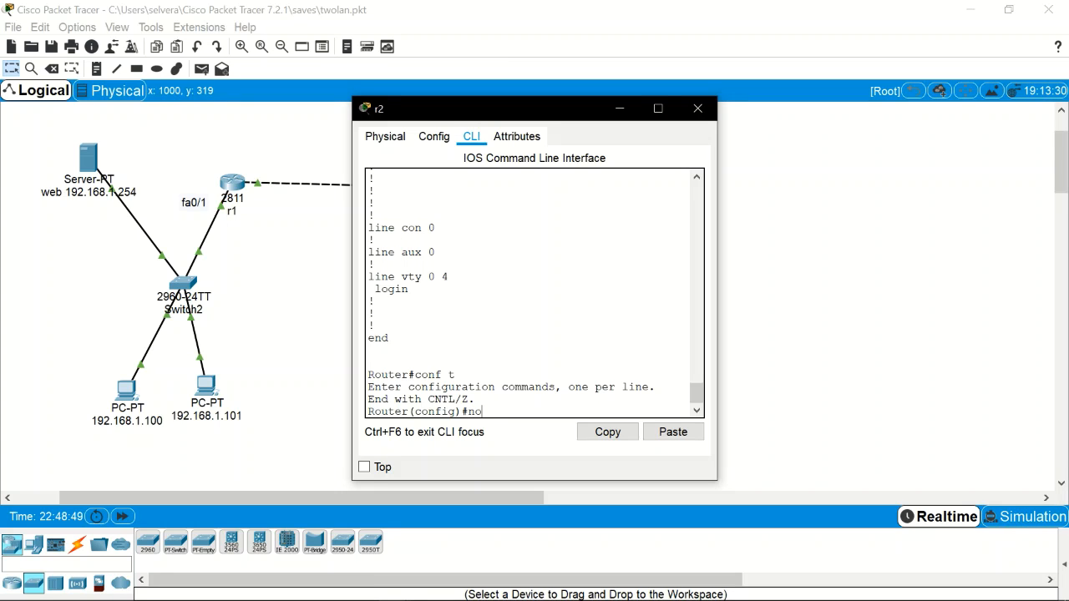
{"action": "type", "text": "acc"}
{"action": "key", "text": "Tab"}
{"action": "type", "text": "100"}
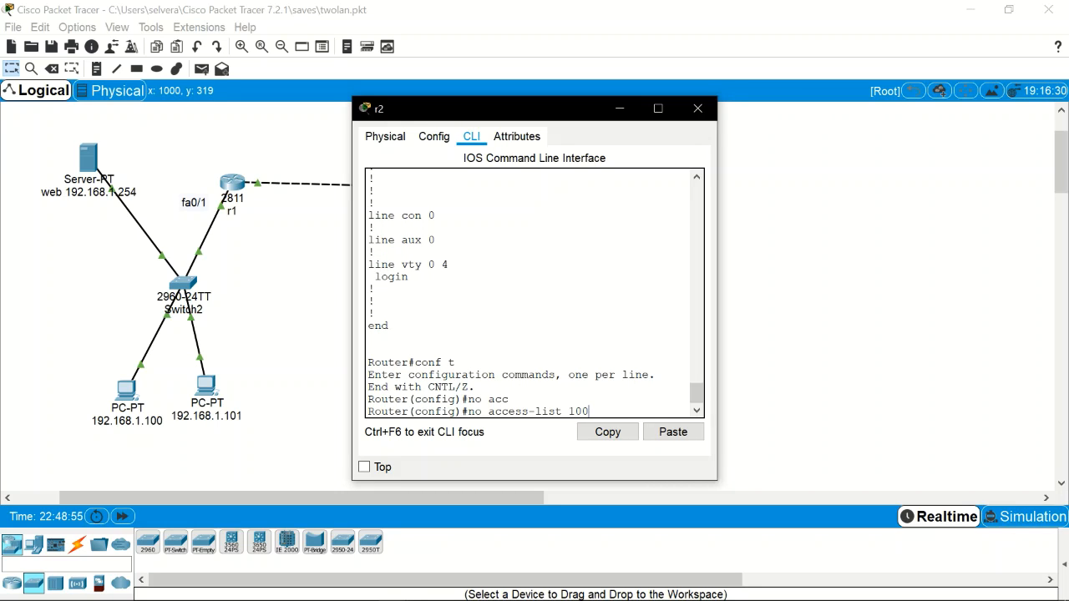
{"action": "key", "text": "Return"}
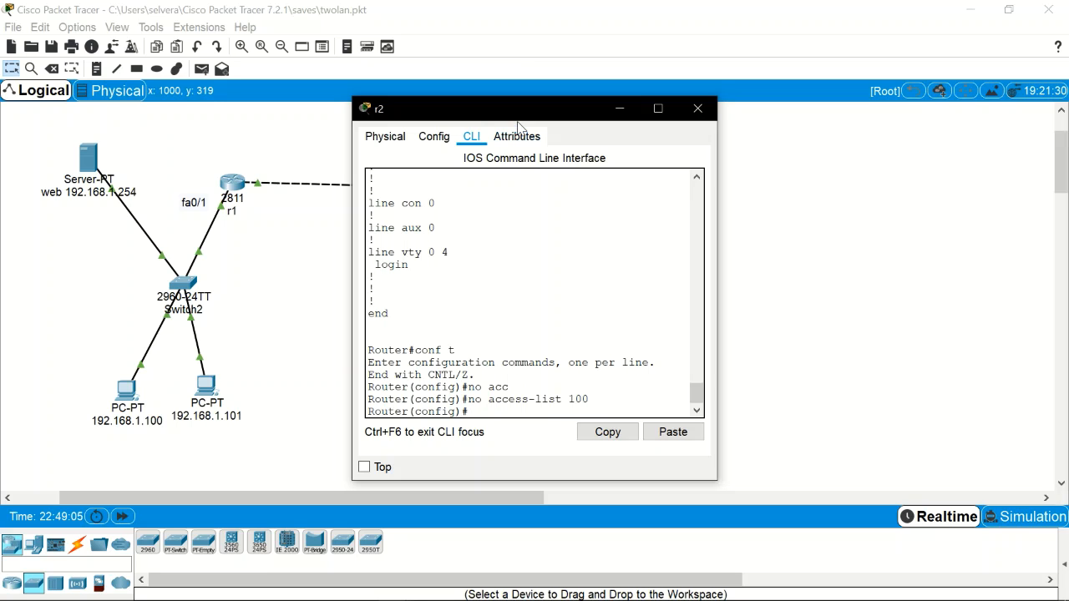
{"action": "left_click_drag", "start_coordinate": [536, 115], "coordinate": [728, 117]}
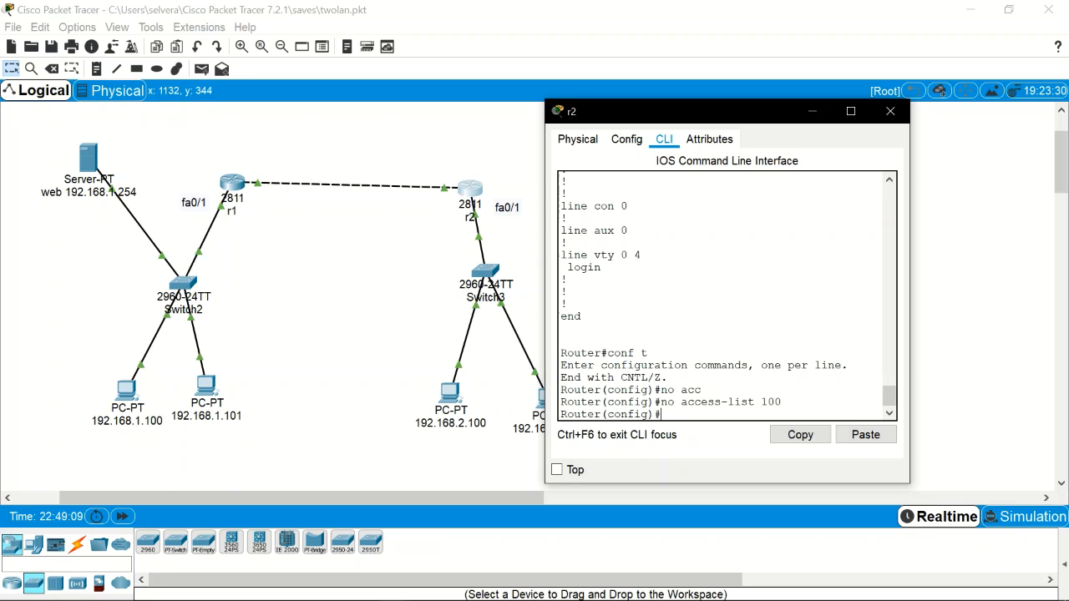
{"action": "left_click_drag", "start_coordinate": [725, 116], "coordinate": [496, 82]}
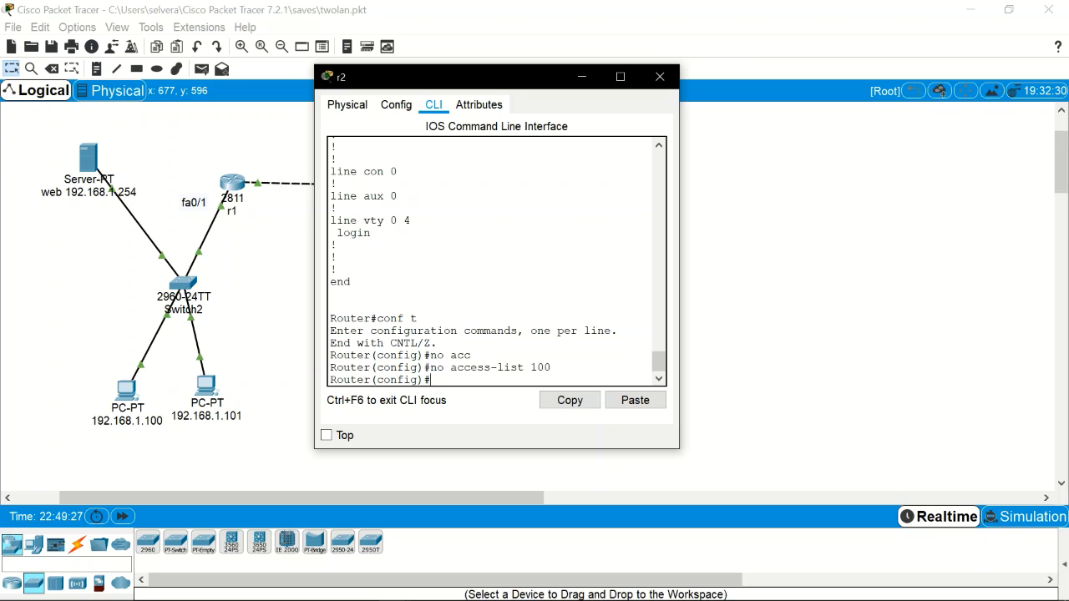
Step: Submit 'access-list 100 deny ip host 192.168.2.100 192.168.1.0 0.0.0.255' on r2
{"action": "type", "text": "acc"}
{"action": "key", "text": "Tab"}
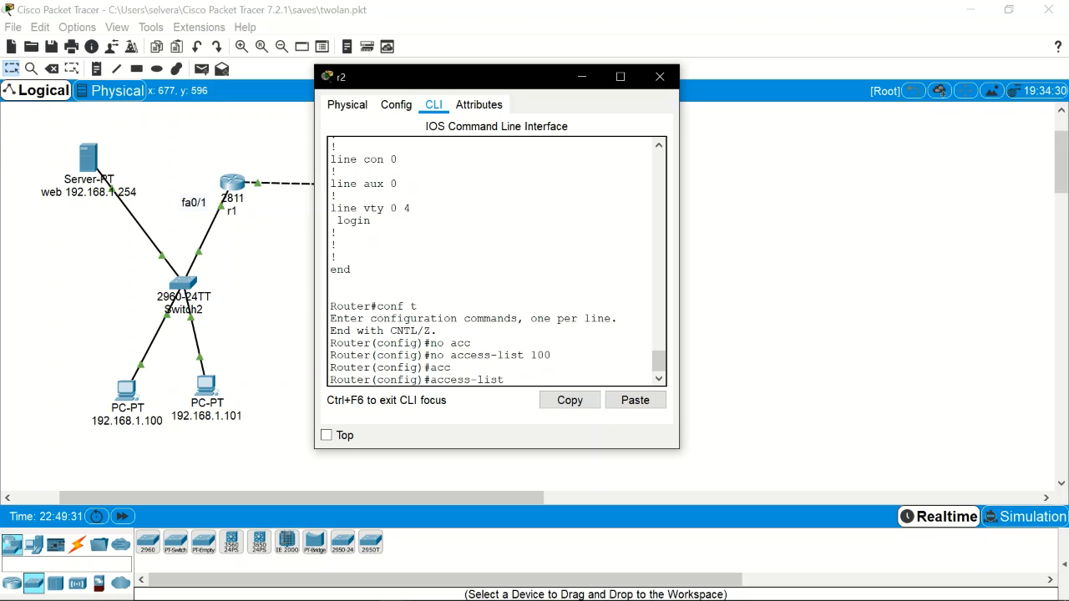
{"action": "type", "text": "deny"}
{"action": "key", "text": "BackSpace"}
{"action": "key", "text": "BackSpace"}
{"action": "key", "text": "BackSpace"}
{"action": "key", "text": "BackSpace"}
{"action": "type", "text": "100 deny ?"}
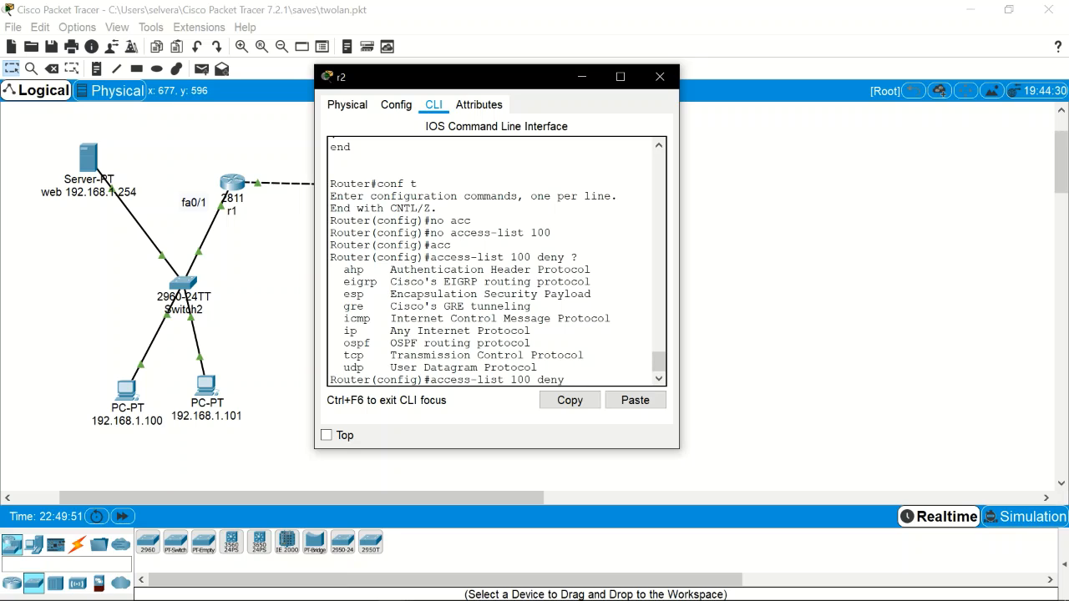
{"action": "type", "text": "ip host 192.168"}
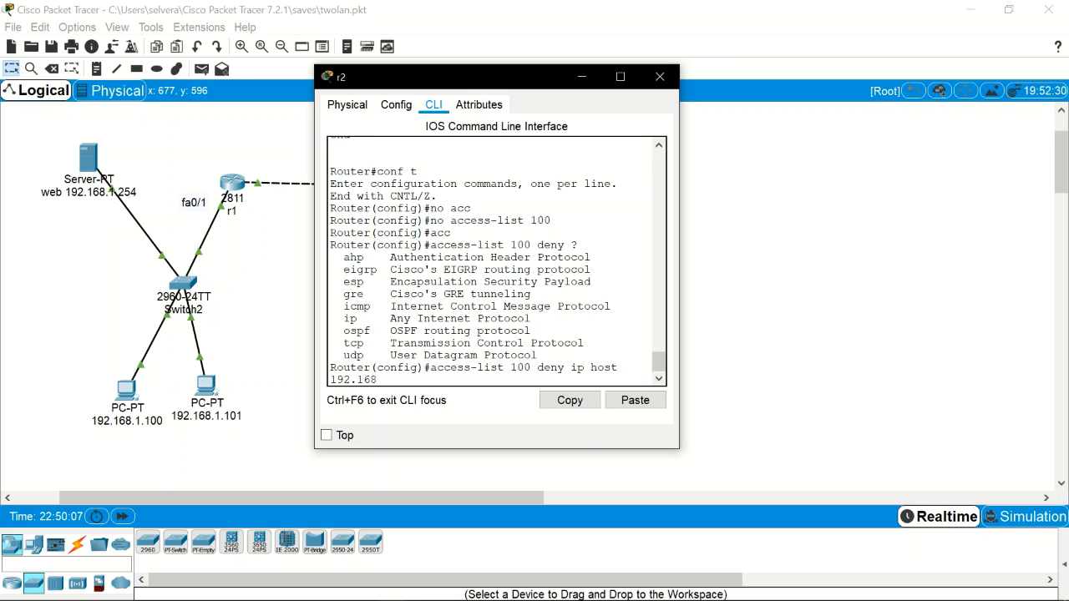
{"action": "type", "text": ".2.100"}
{"action": "left_click_drag", "start_coordinate": [515, 85], "coordinate": [770, 126]}
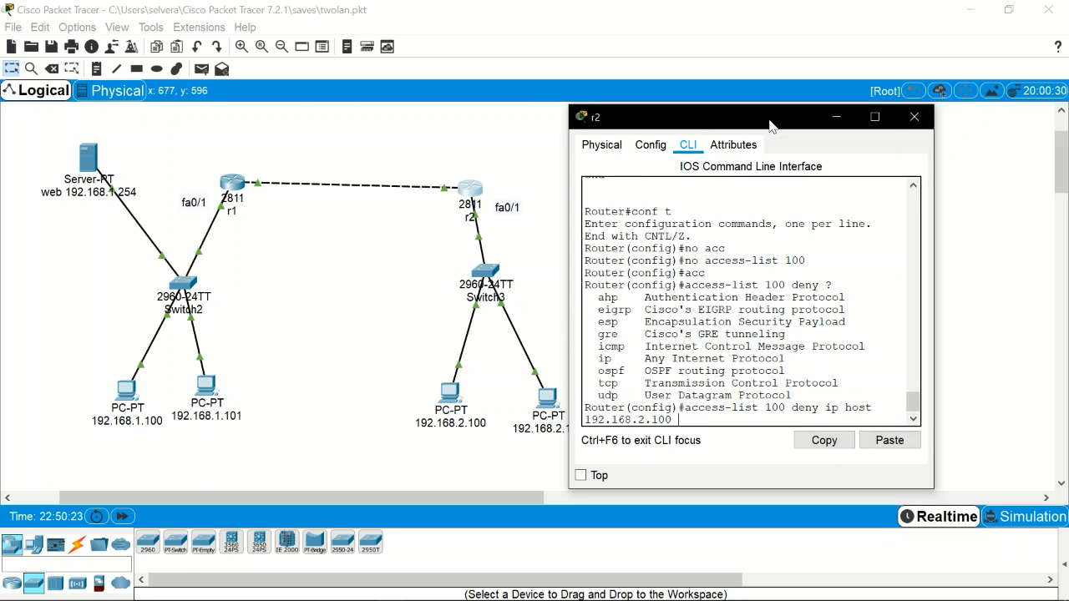
{"action": "type", "text": "192.168.1."}
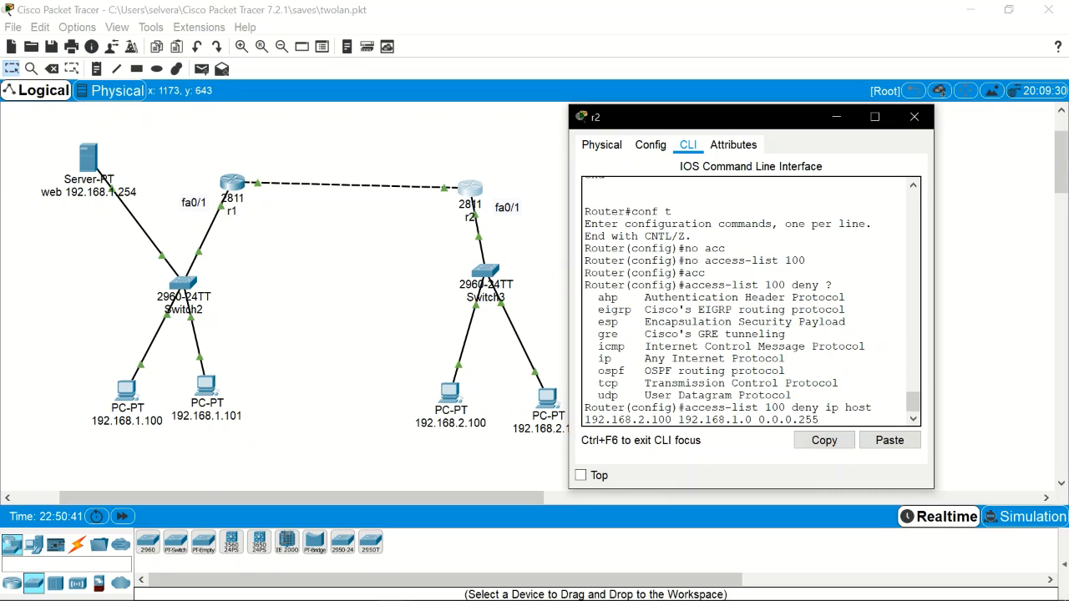
{"action": "key", "text": "Return"}
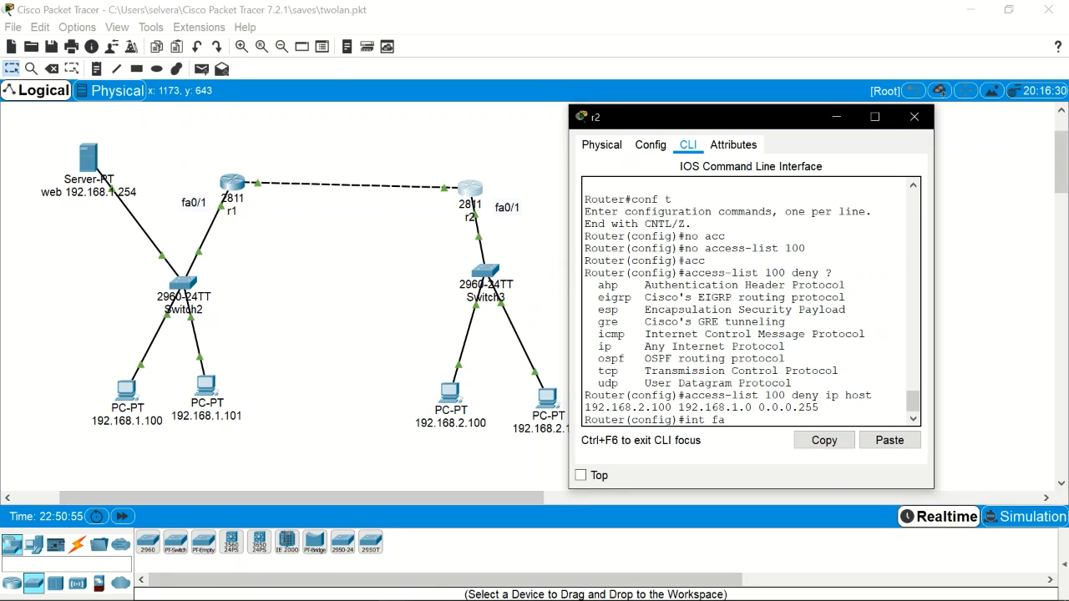
Step: Discard the unfinished interface and access-group commands and exit r2's configuration mode
{"action": "key", "text": "BackSpace"}
{"action": "key", "text": "BackSpace"}
{"action": "key", "text": "BackSpace"}
{"action": "key", "text": "BackSpace"}
{"action": "key", "text": "BackSpace"}
{"action": "key", "text": "BackSpace"}
{"action": "key", "text": "BackSpace"}
{"action": "type", "text": "in"}
{"action": "key", "text": "BackSpace"}
{"action": "key", "text": "BackSpace"}
{"action": "key", "text": "BackSpace"}
{"action": "key", "text": "BackSpace"}
{"action": "key", "text": "BackSpace"}
{"action": "key", "text": "BackSpace"}
{"action": "key", "text": "BackSpace"}
{"action": "key", "text": "BackSpace"}
{"action": "key", "text": "ctrl+z"}
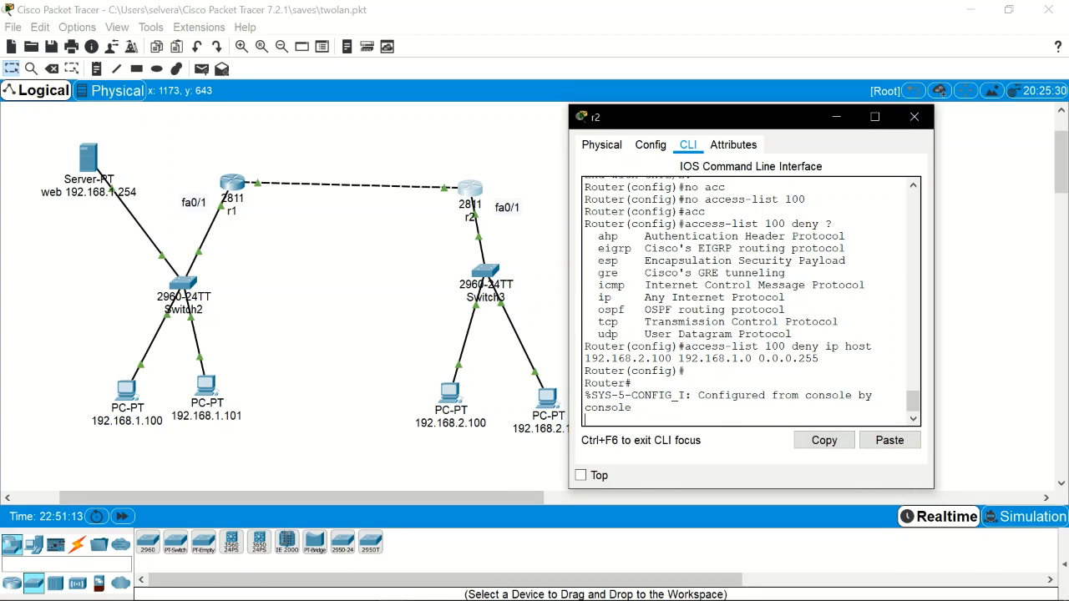
{"action": "key", "text": "Return"}
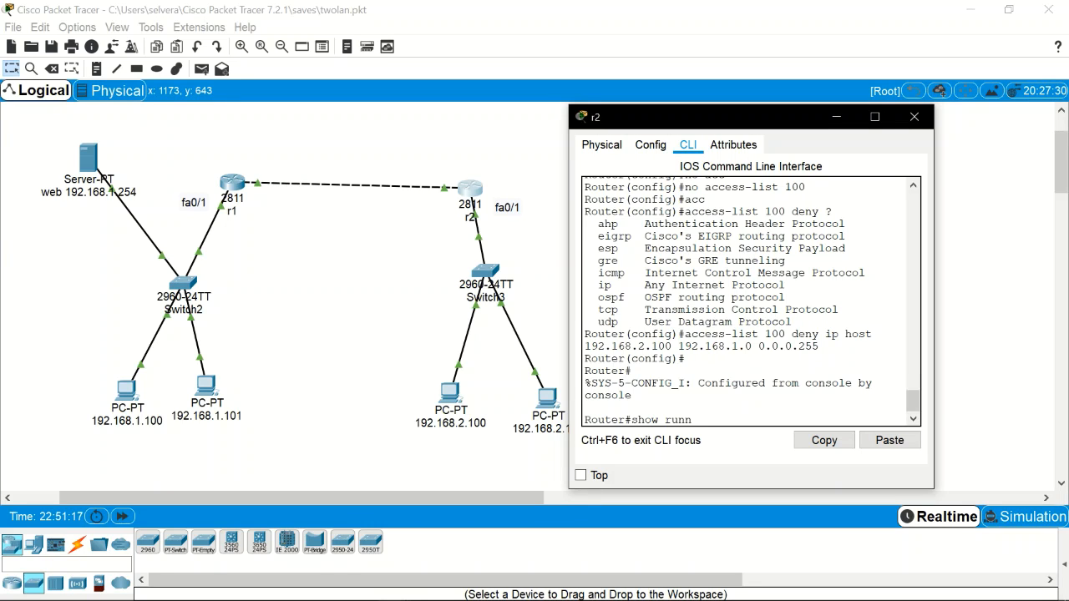
Step: Page through r2's running-config to confirm the access-list 100 deny entry
{"action": "key", "text": "Return"}
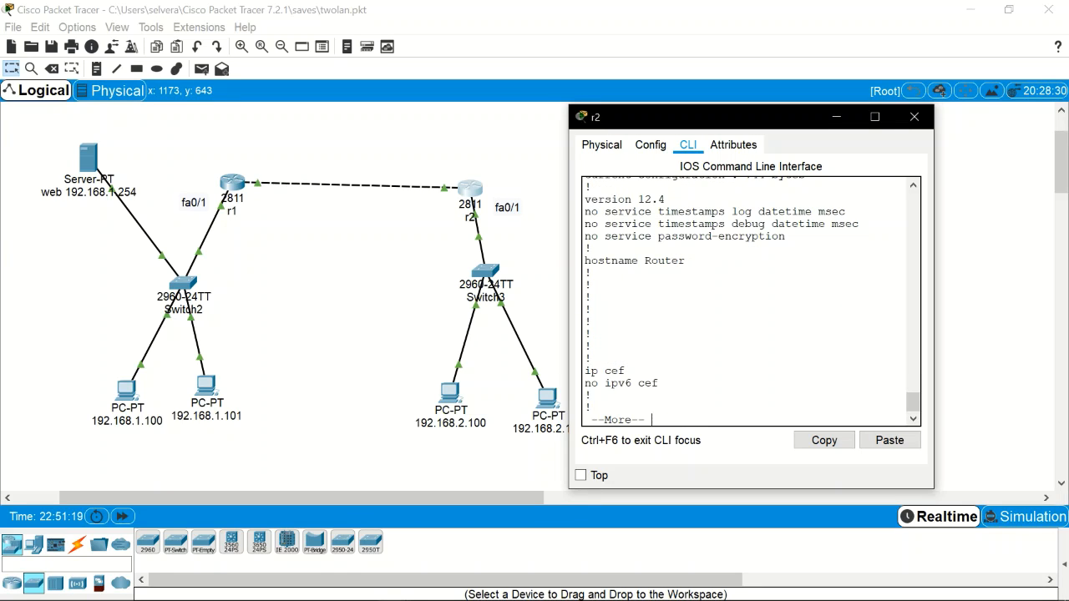
{"action": "key", "text": "space"}
{"action": "key", "text": "space"}
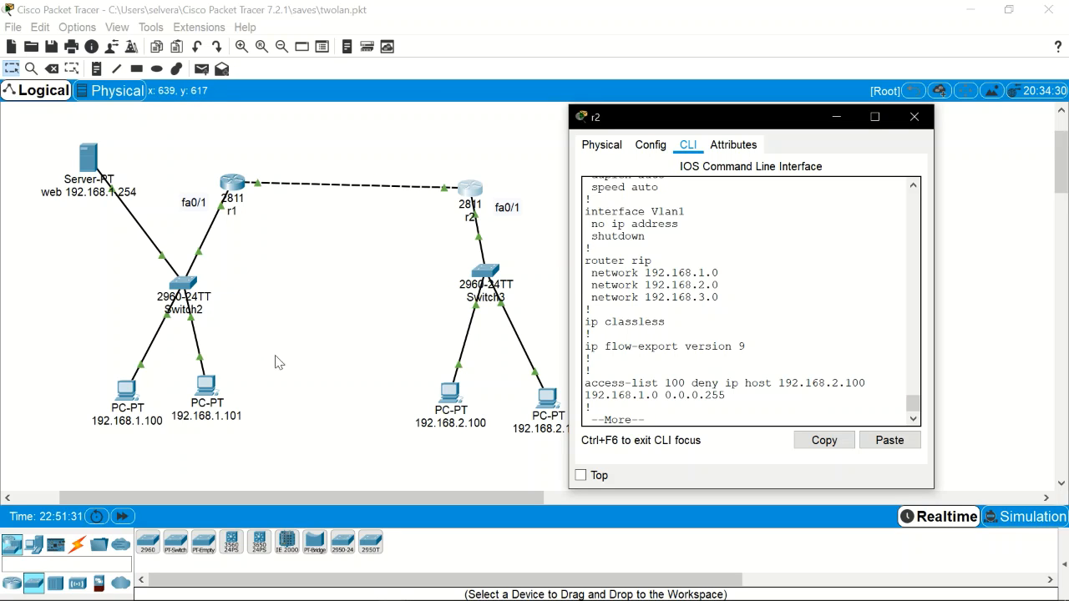
{"action": "key", "text": "space"}
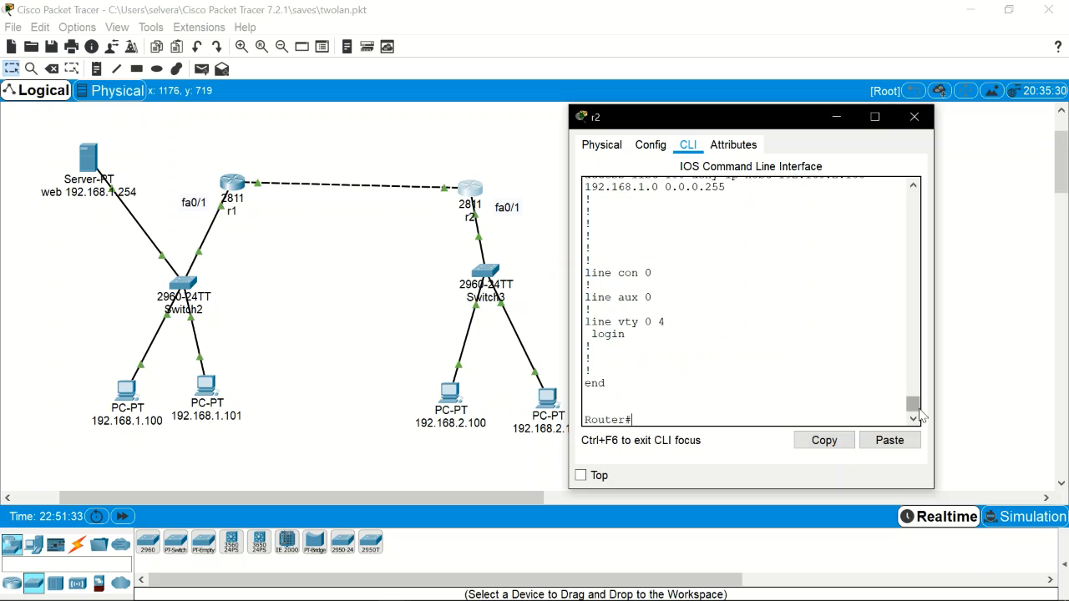
{"action": "left_click_drag", "start_coordinate": [915, 411], "coordinate": [915, 405]}
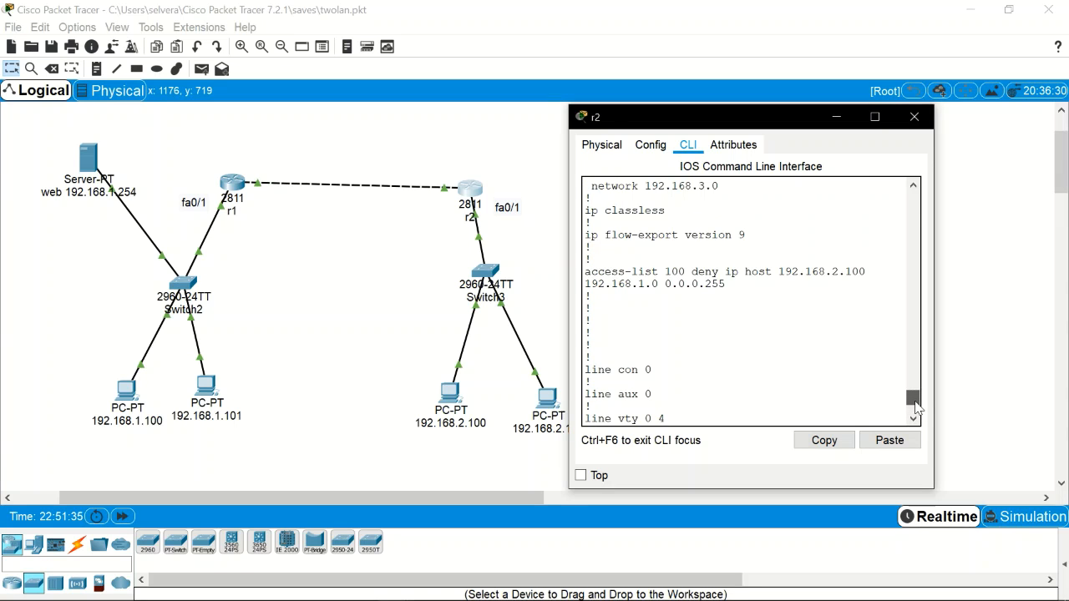
{"action": "scroll", "coordinate": [915, 405], "scroll_direction": "up", "scroll_amount": 2}
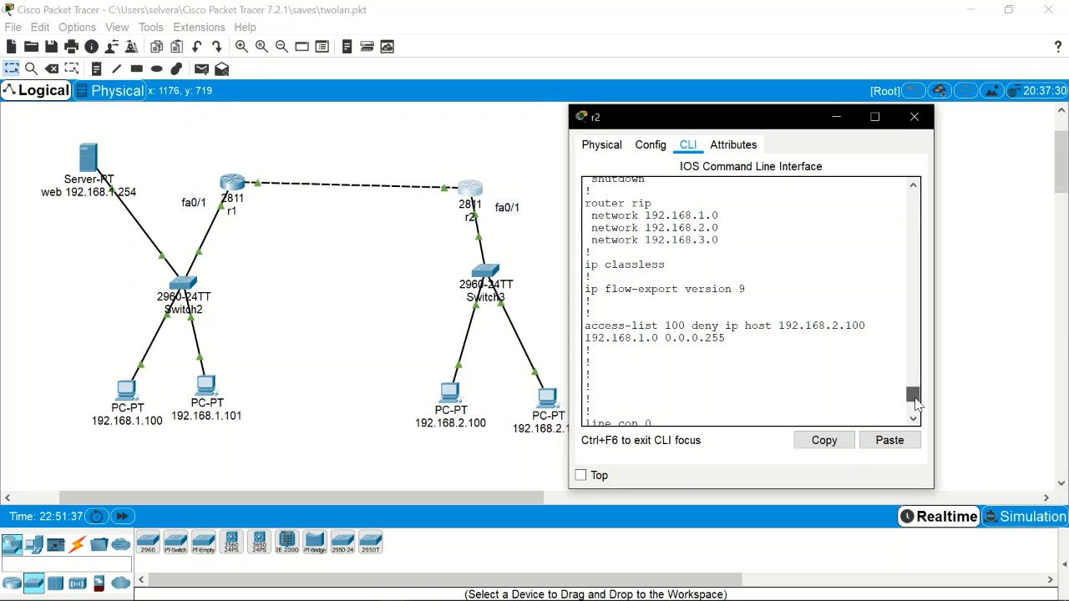
{"action": "scroll", "coordinate": [915, 405], "scroll_direction": "down", "scroll_amount": 1}
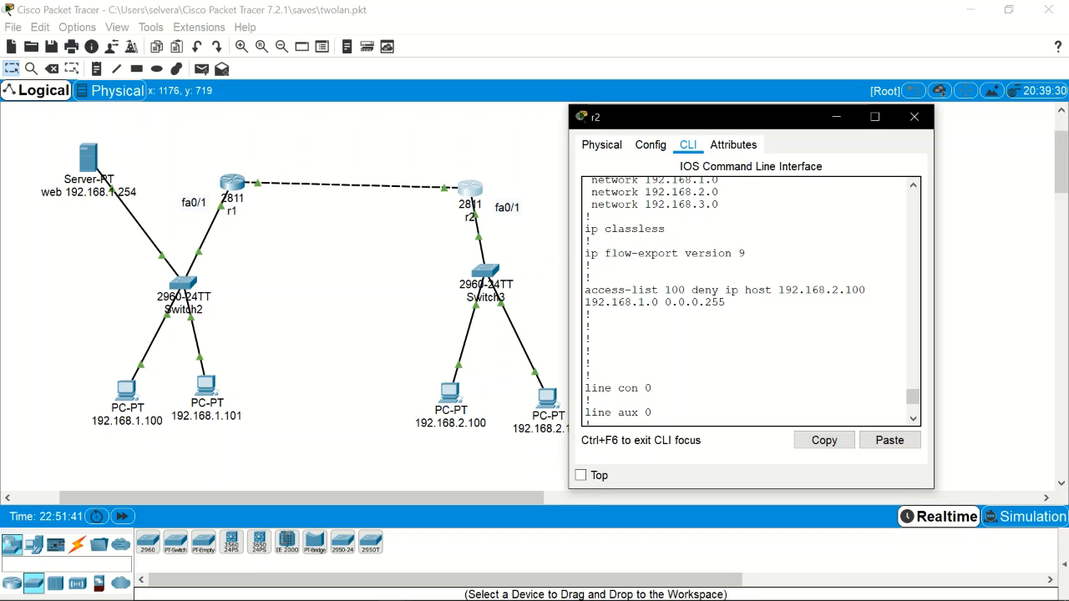
{"action": "left_click", "coordinate": [914, 117]}
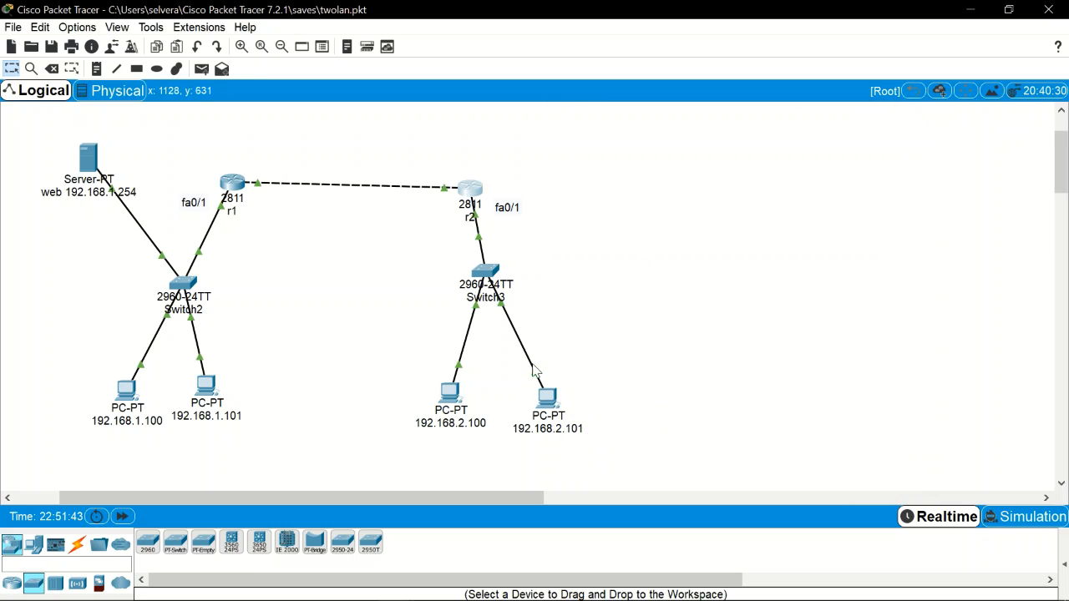
{"action": "left_click", "coordinate": [449, 390]}
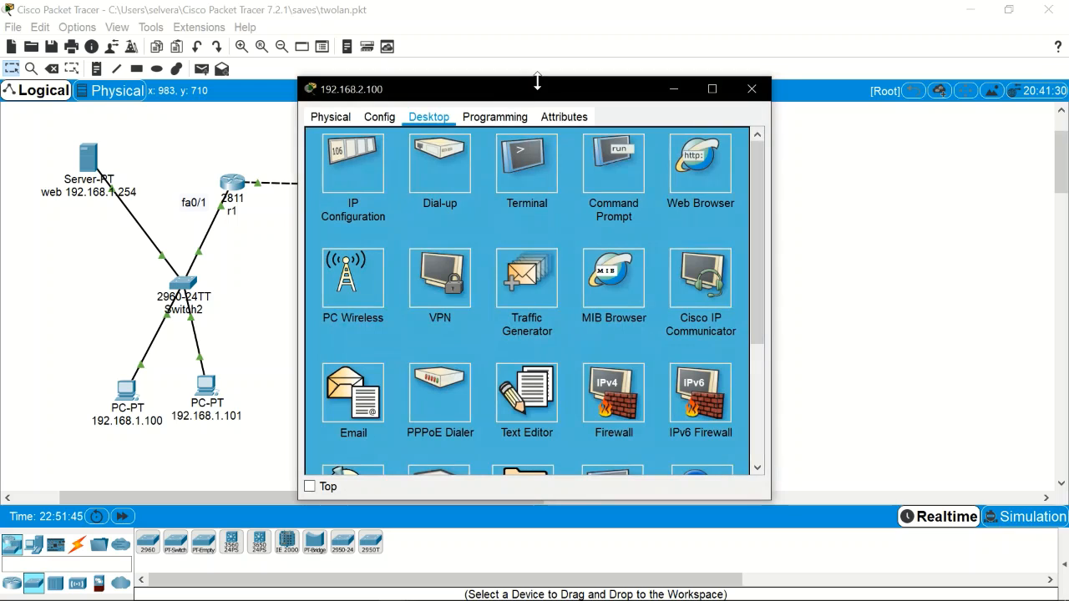
{"action": "left_click_drag", "start_coordinate": [554, 87], "coordinate": [703, 91]}
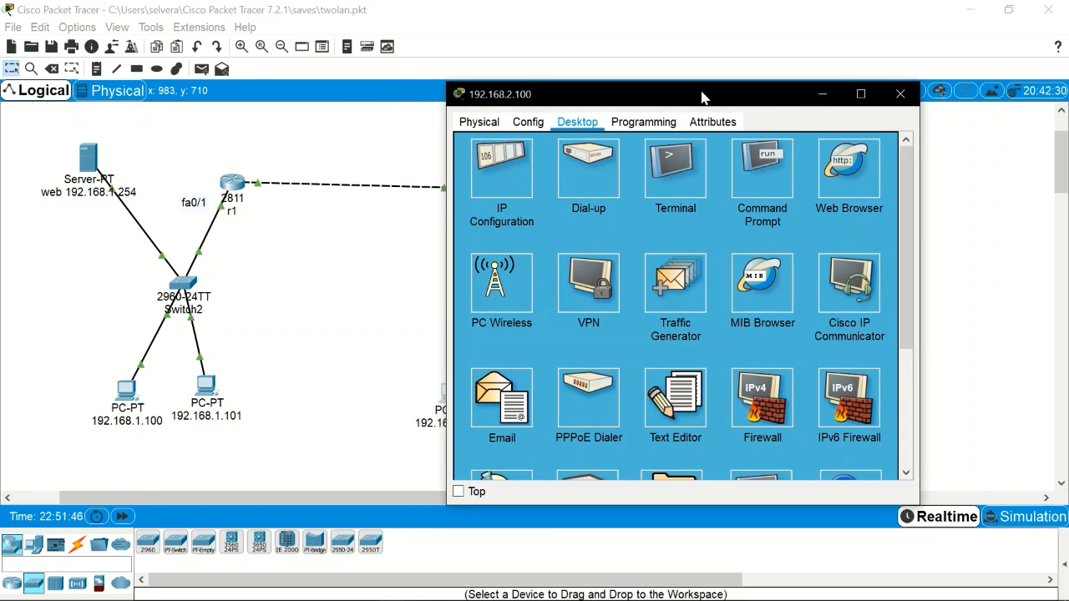
{"action": "left_click", "coordinate": [761, 165]}
{"action": "key", "text": "Up"}
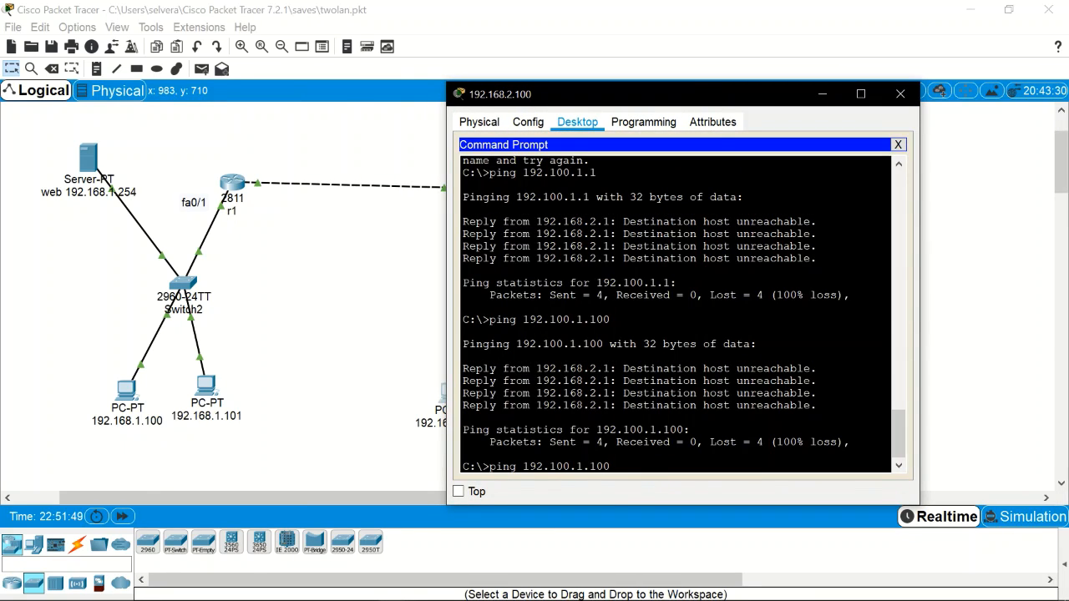
{"action": "key", "text": "Return"}
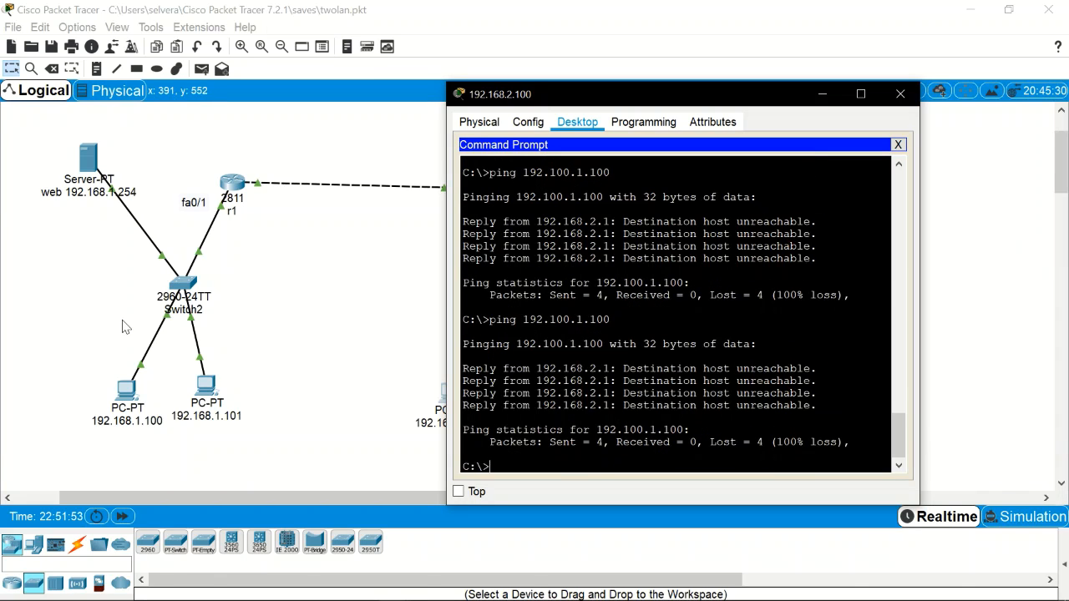
{"action": "key", "text": "Up"}
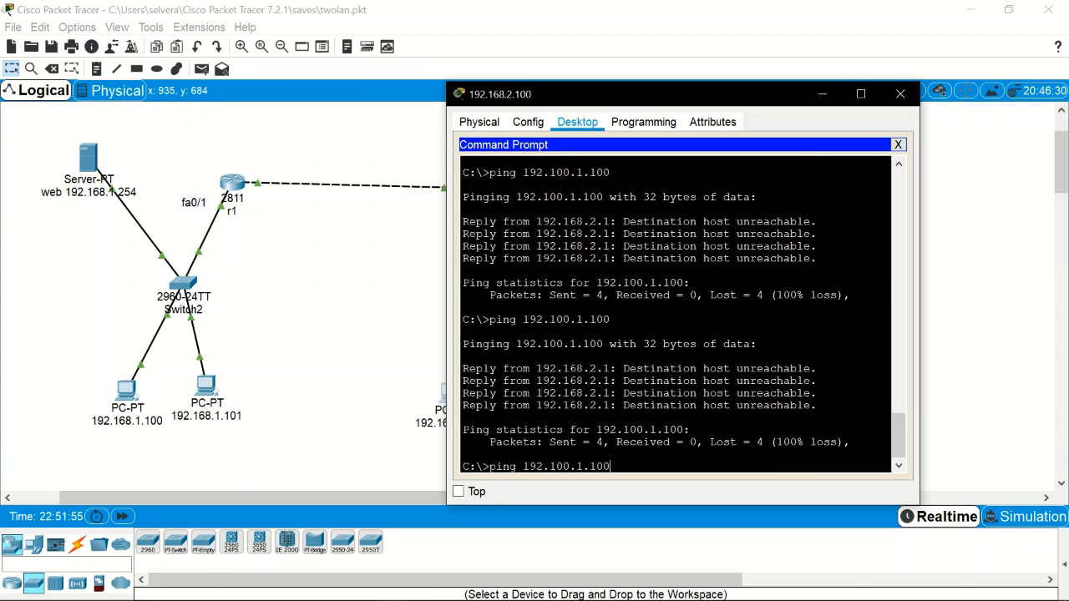
{"action": "key", "text": "Return"}
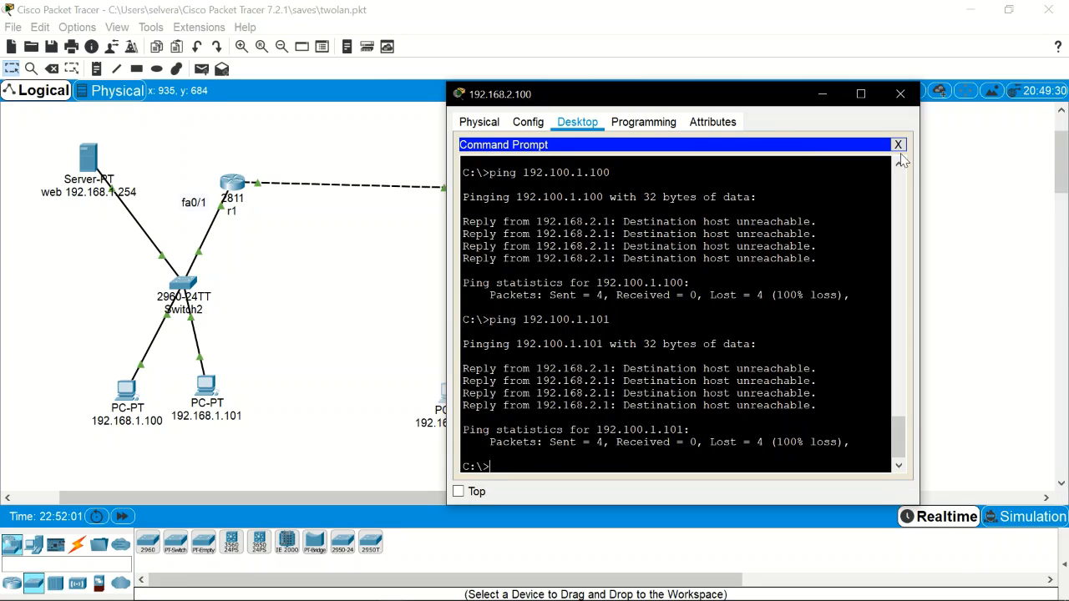
{"action": "left_click", "coordinate": [900, 94]}
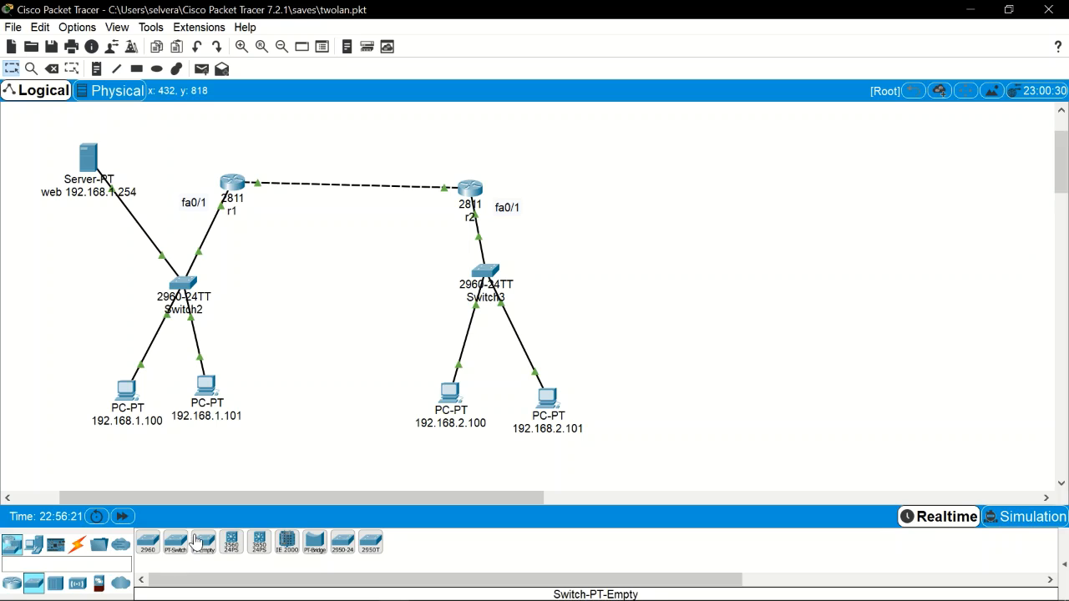
Step: Place two Server-PT devices, one left of Switch2 and one between the two LANs
{"action": "left_click", "coordinate": [31, 545]}
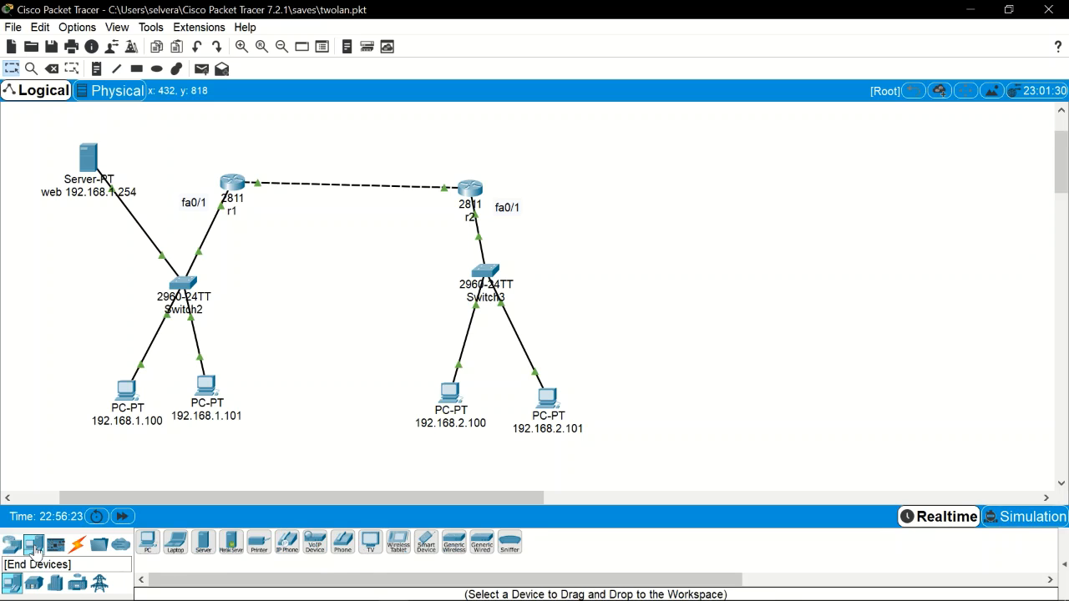
{"action": "left_click", "coordinate": [202, 544]}
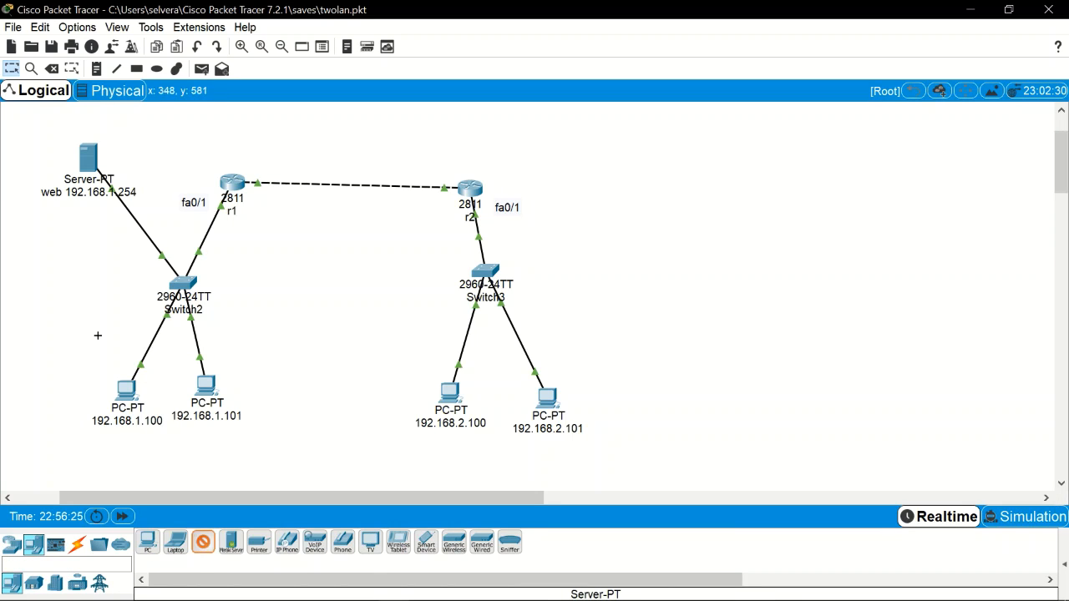
{"action": "left_click", "coordinate": [76, 293]}
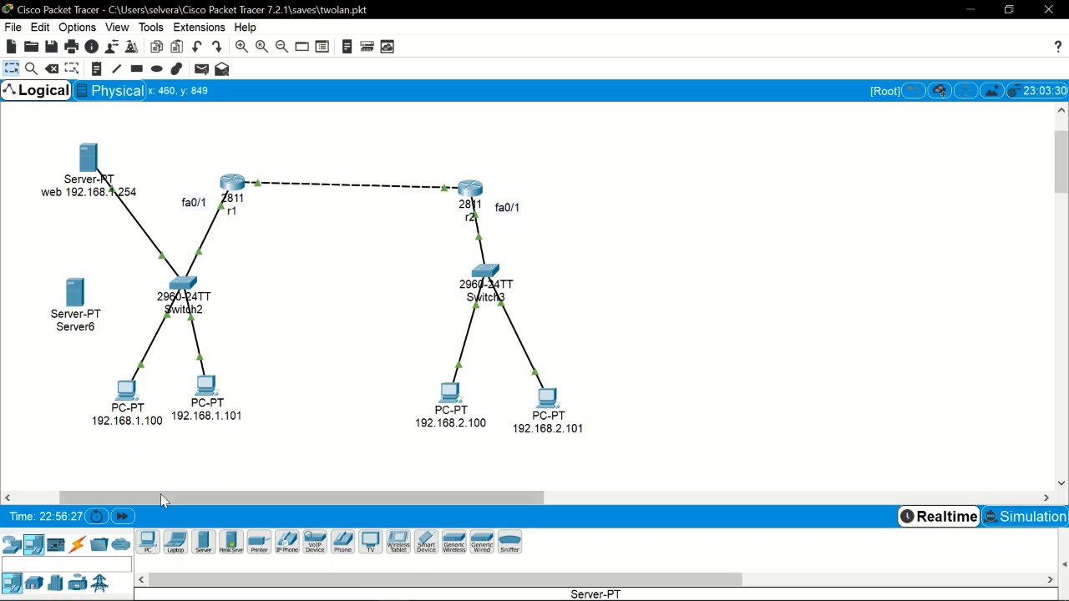
{"action": "left_click", "coordinate": [203, 544]}
{"action": "left_click", "coordinate": [380, 276]}
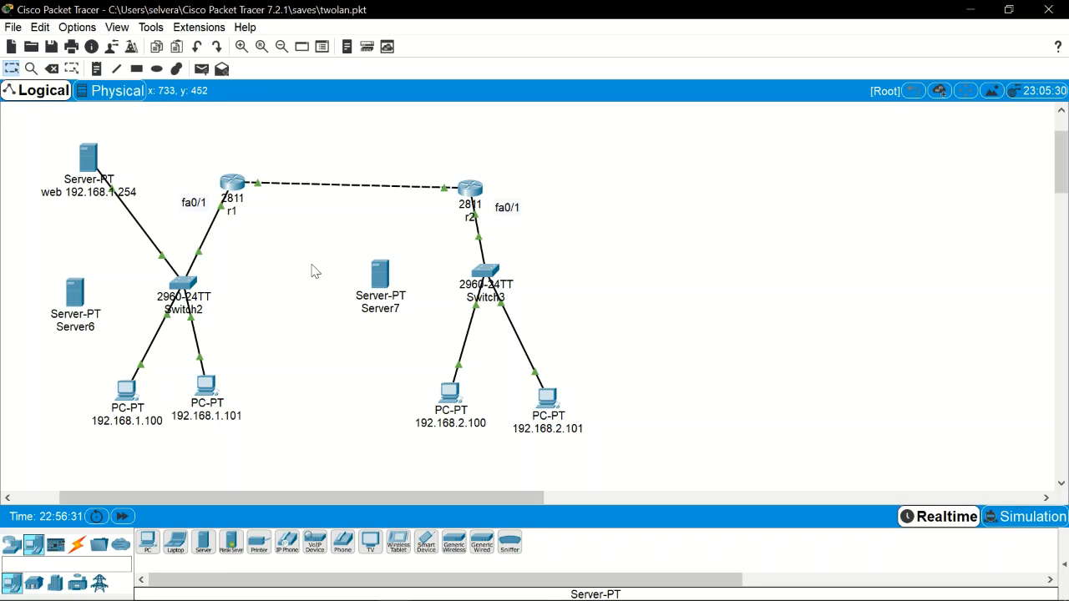
{"action": "left_click", "coordinate": [126, 390]}
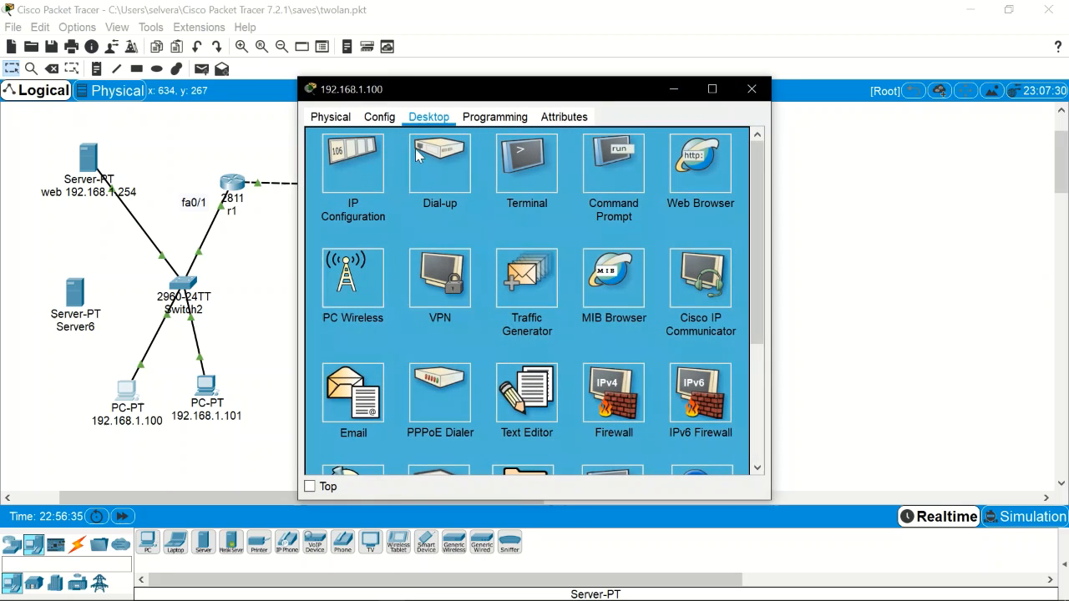
Step: Give the PC static IP 192.168.1.100, mask 255.255.255.0, gateway 192.168.1.1
{"action": "left_click", "coordinate": [365, 163]}
{"action": "left_click", "coordinate": [463, 194]}
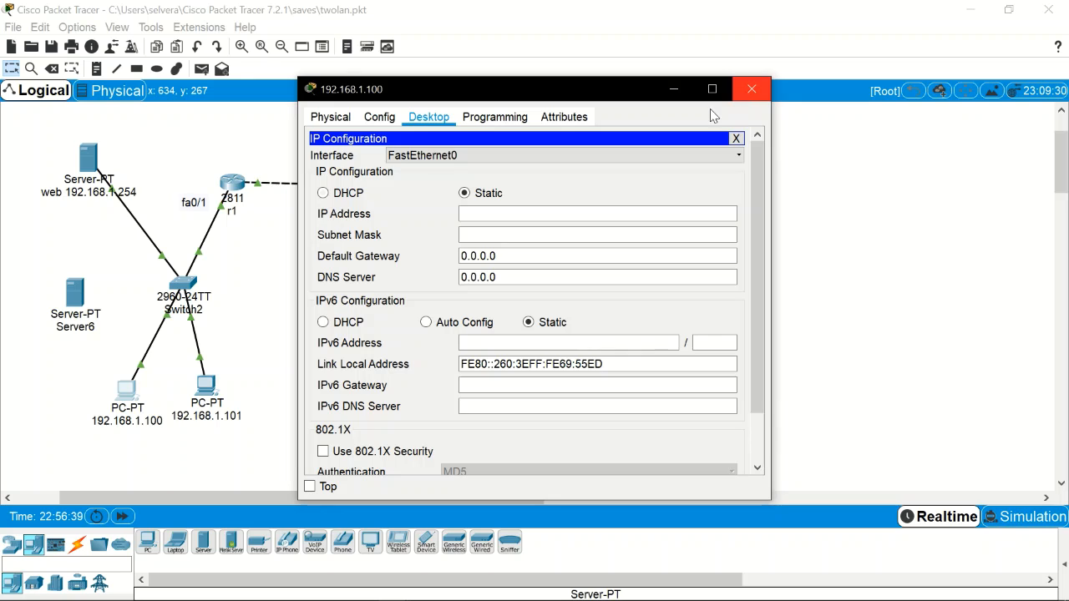
{"action": "left_click", "coordinate": [584, 214]}
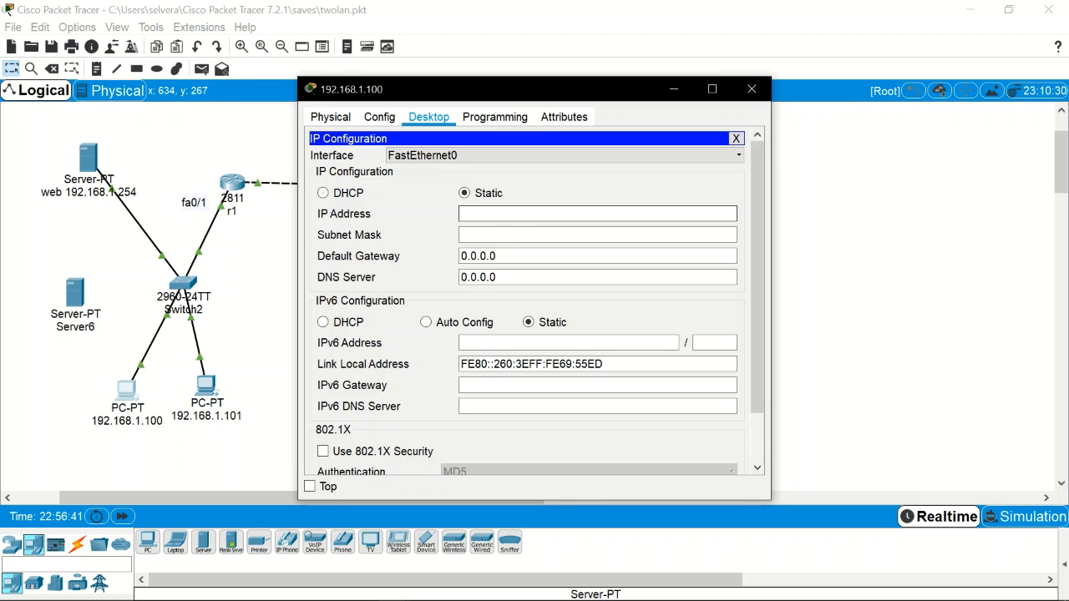
{"action": "type", "text": "192.168.2.1"}
{"action": "key", "text": "BackSpace"}
{"action": "key", "text": "BackSpace"}
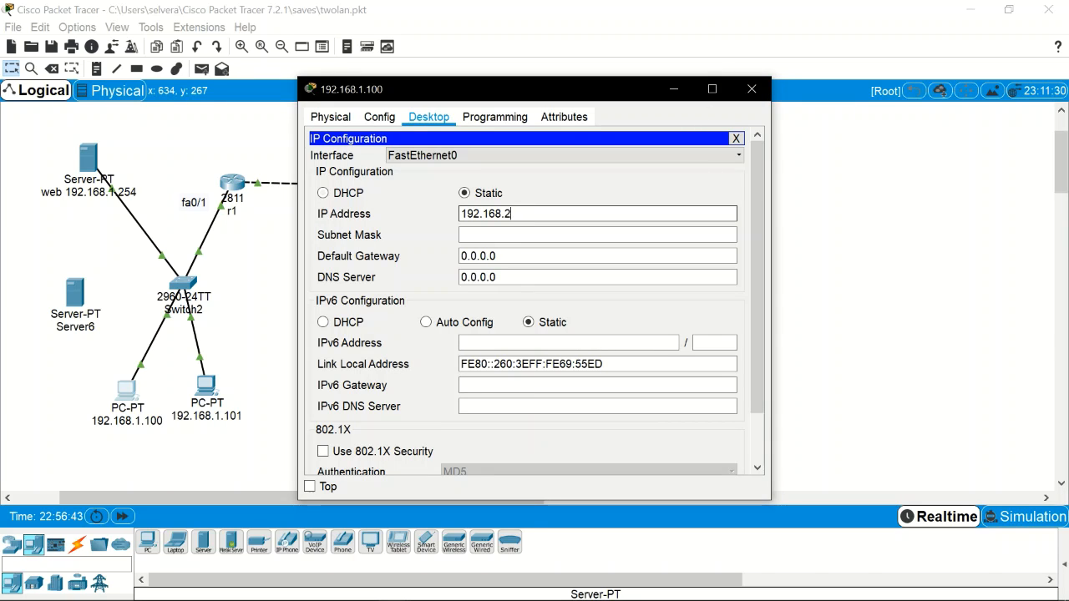
{"action": "type", "text": "1.100"}
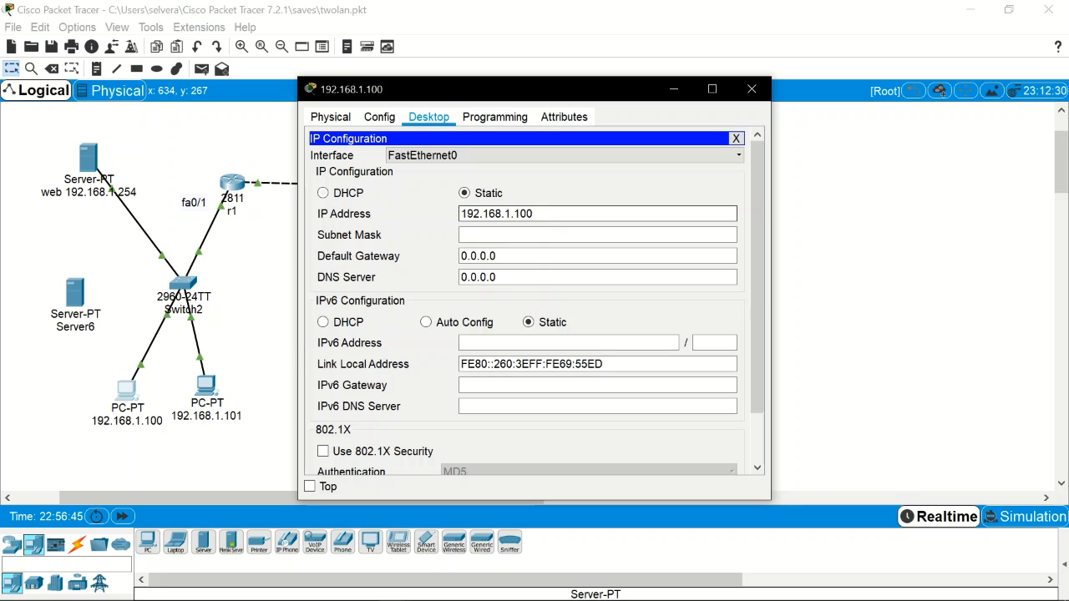
{"action": "key", "text": "Tab"}
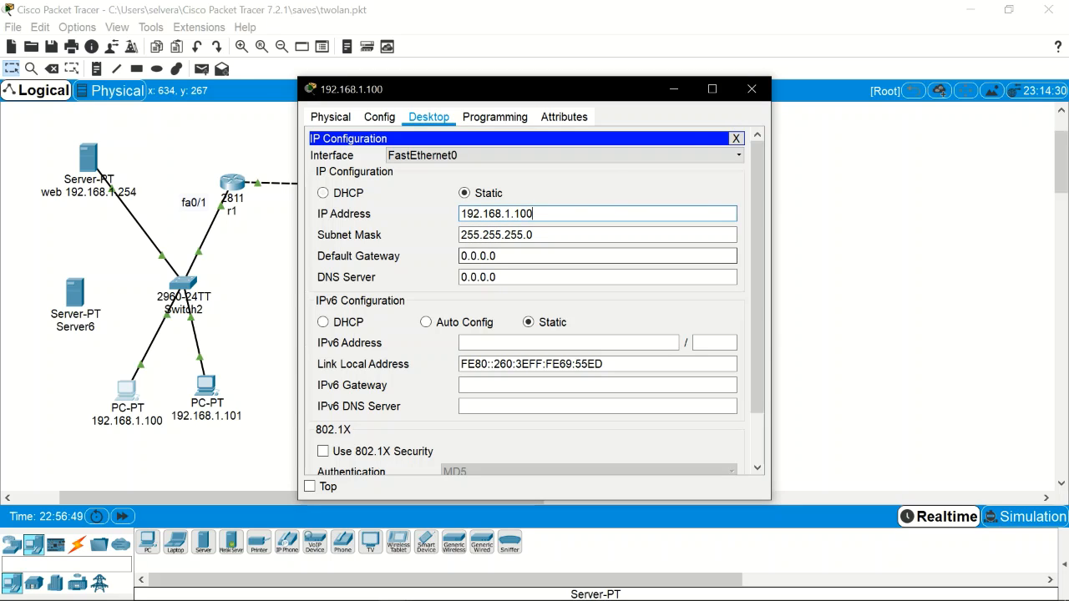
{"action": "double_click", "coordinate": [492, 256]}
{"action": "key", "text": "ctrl+a"}
{"action": "type", "text": "192.168.2.1"}
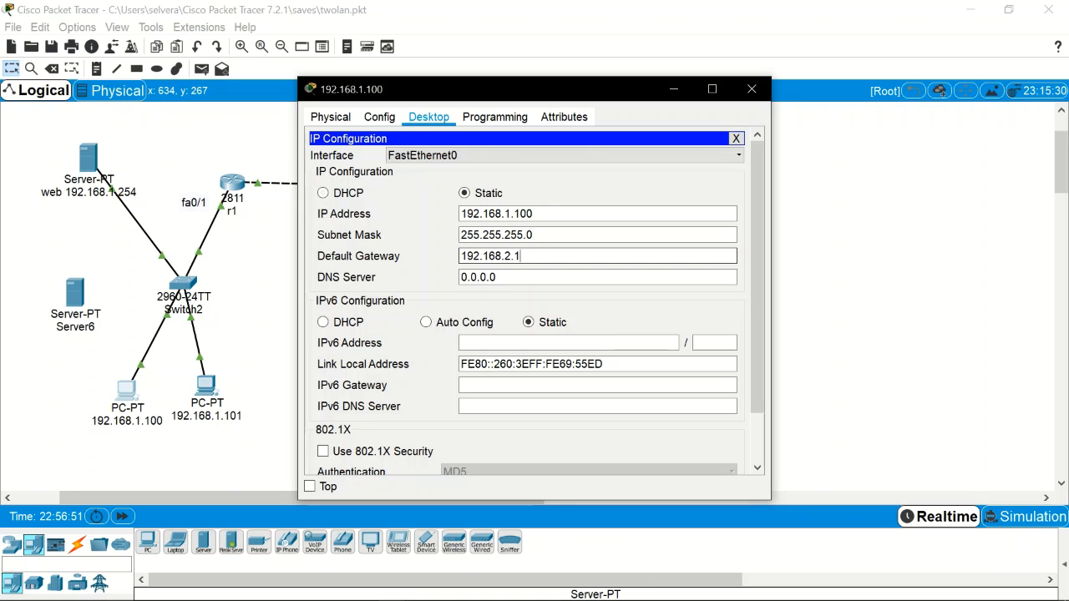
{"action": "key", "text": "BackSpace"}
{"action": "key", "text": "BackSpace"}
{"action": "key", "text": "BackSpace"}
{"action": "type", "text": "1.1"}
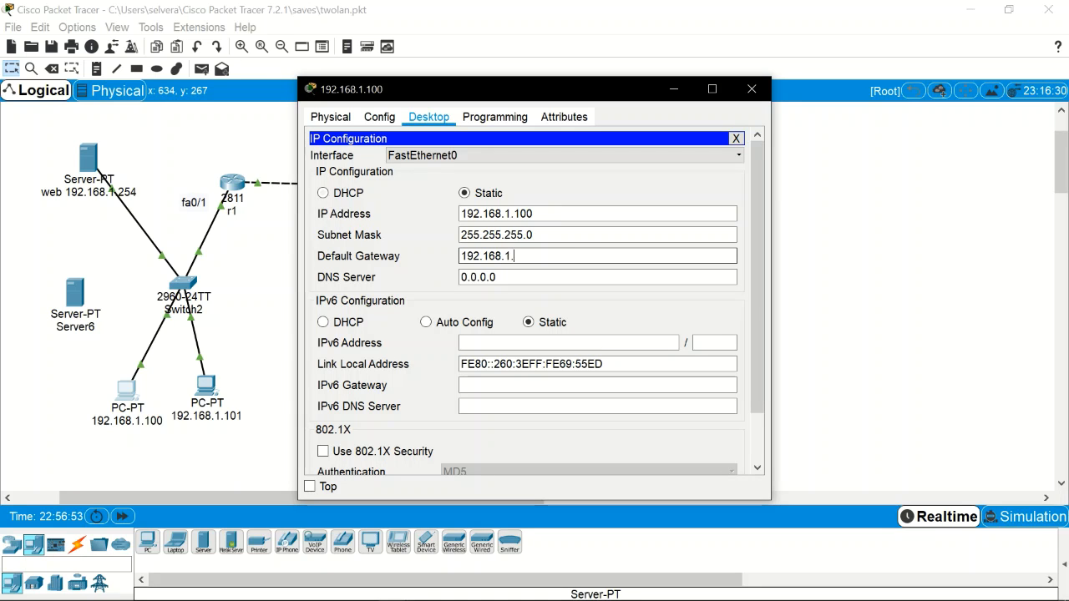
Step: Close PC 192.168.1.100's windows and select Server6's label for renaming
{"action": "left_click", "coordinate": [752, 89]}
{"action": "mouse_move", "coordinate": [488, 589]}
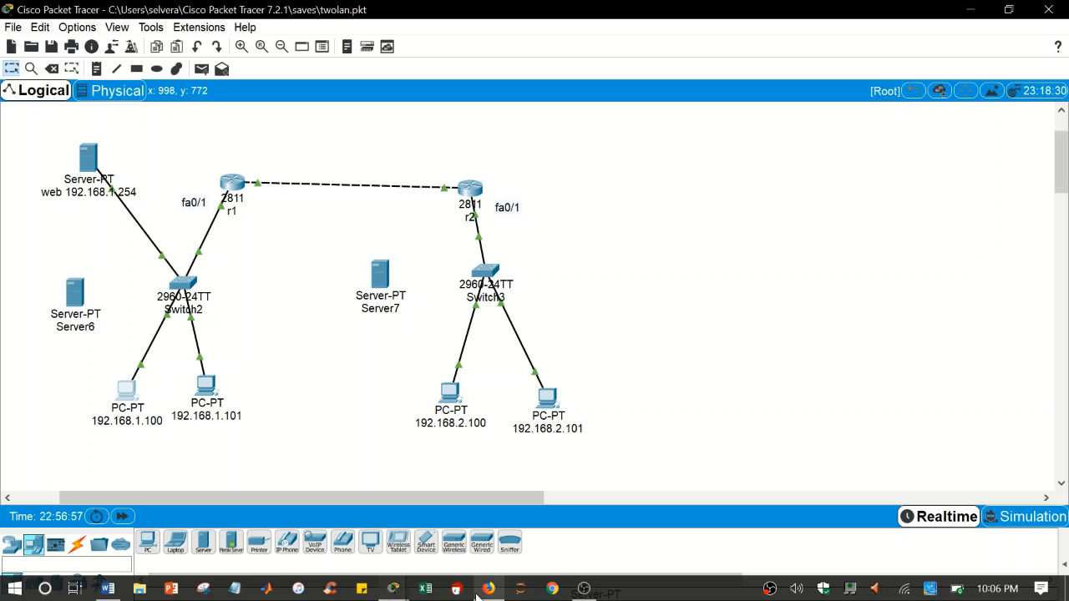
{"action": "mouse_move", "coordinate": [393, 588]}
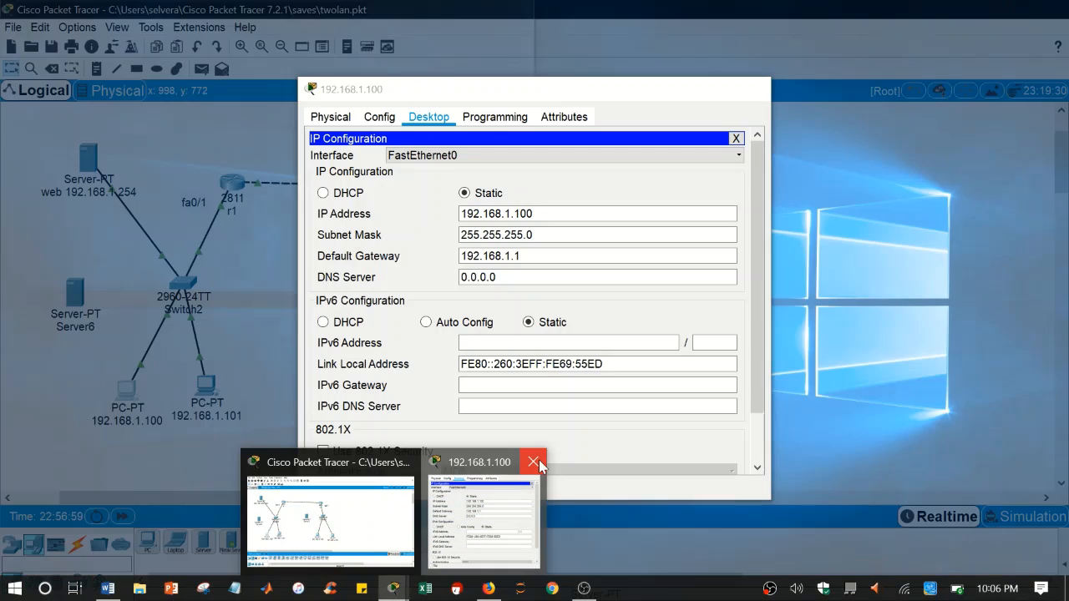
{"action": "left_click", "coordinate": [532, 462]}
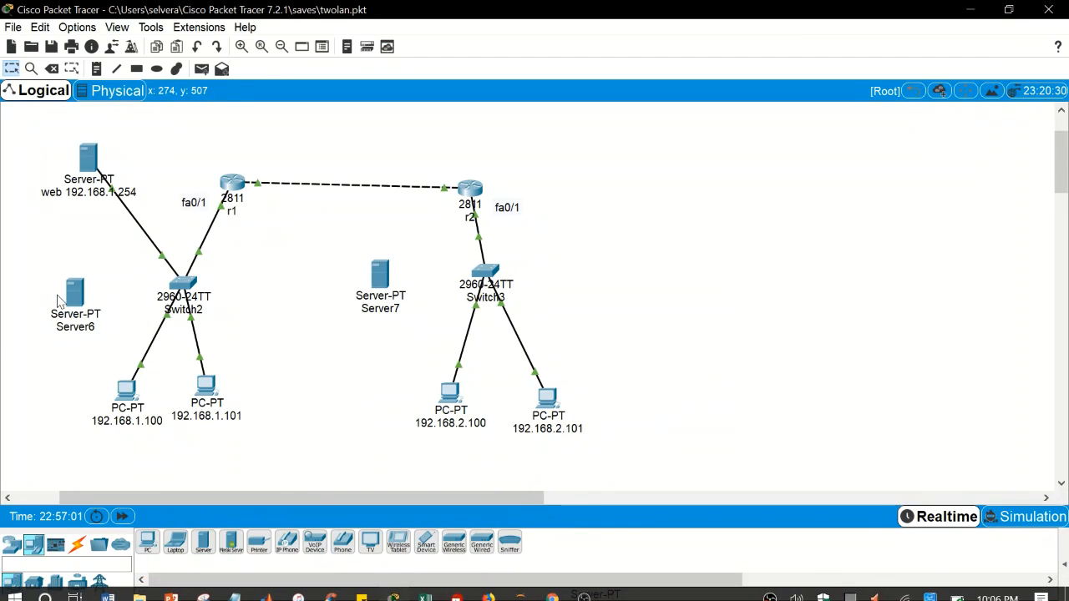
{"action": "left_click", "coordinate": [80, 327]}
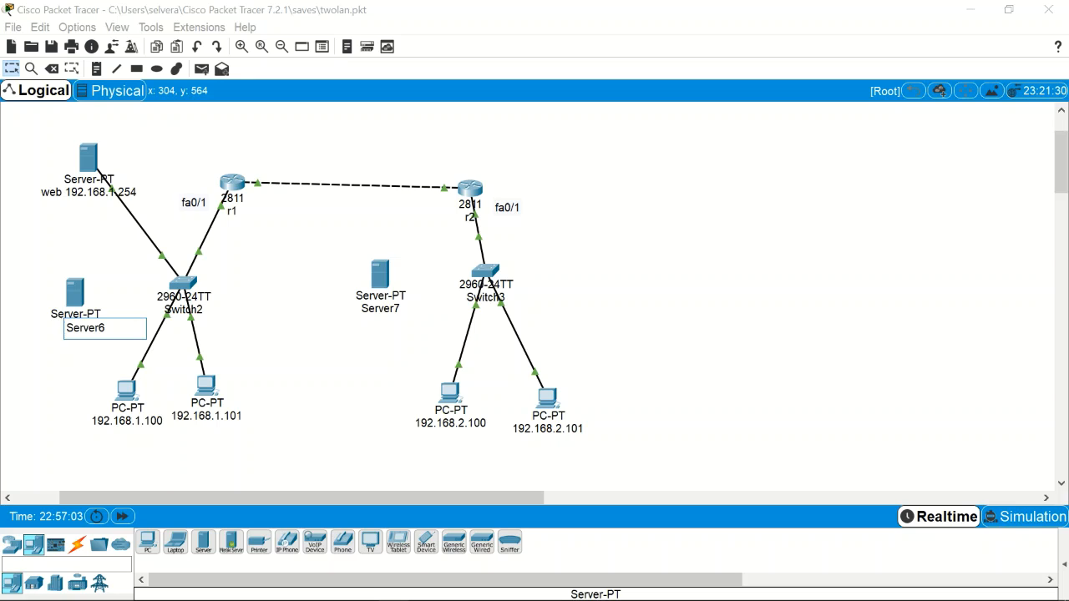
{"action": "double_click", "coordinate": [80, 328]}
Step: Rename Server6 to 'web server' and Server7 to 'ftp server'
{"action": "type", "text": "web server"}
{"action": "key", "text": "Return"}
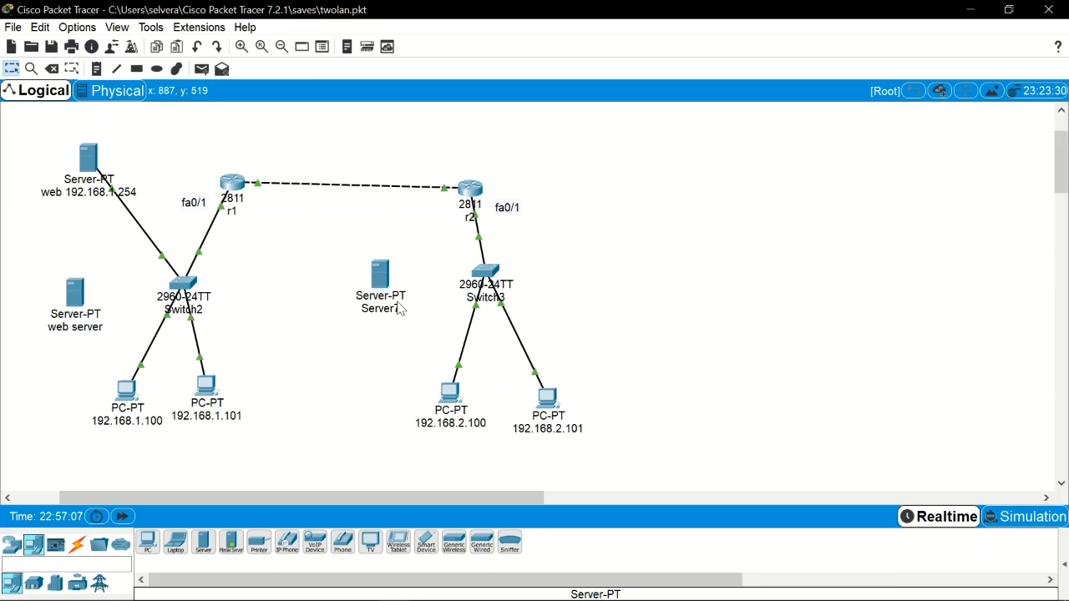
{"action": "left_click", "coordinate": [386, 310]}
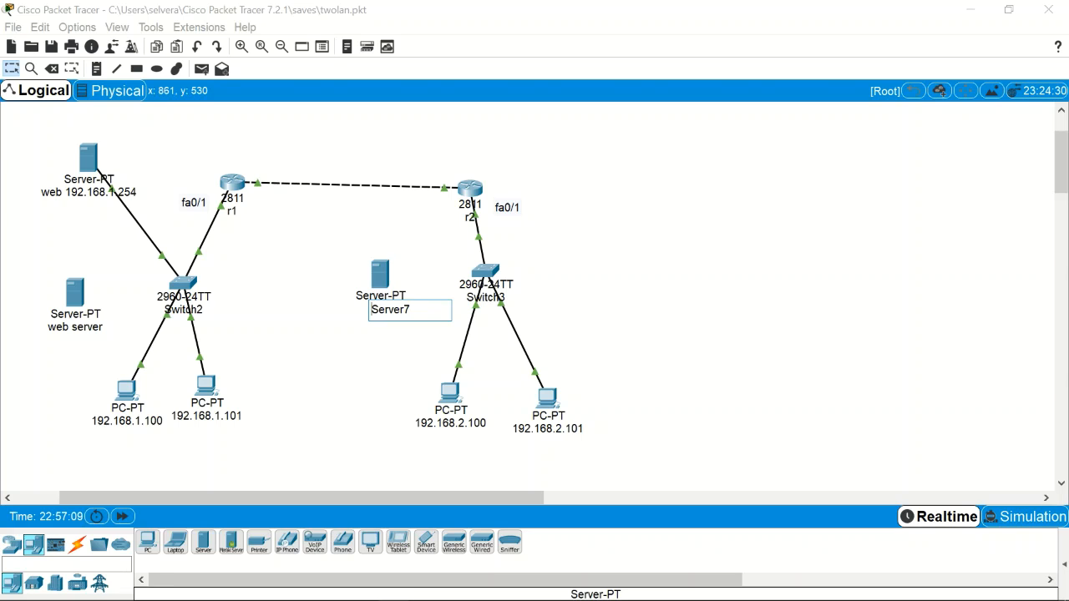
{"action": "key", "text": "ctrl+a"}
{"action": "type", "text": "ftp server"}
{"action": "key", "text": "Return"}
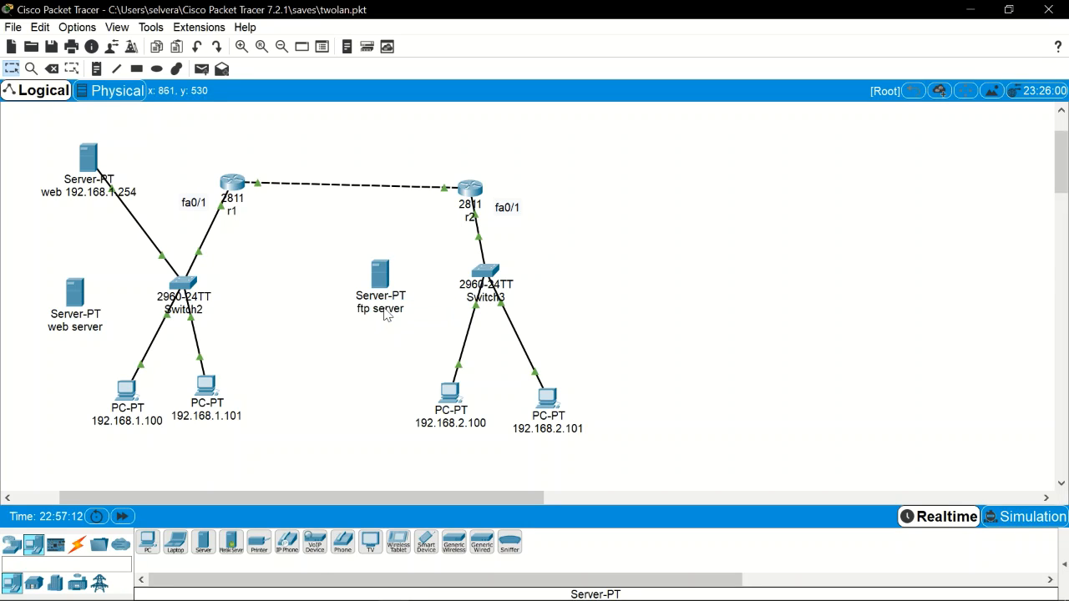
Step: Cable web server Fa0 to Switch2 and ftp server Fa0 to Switch3 Fa0/4 with straight-through copper
{"action": "left_click", "coordinate": [77, 544]}
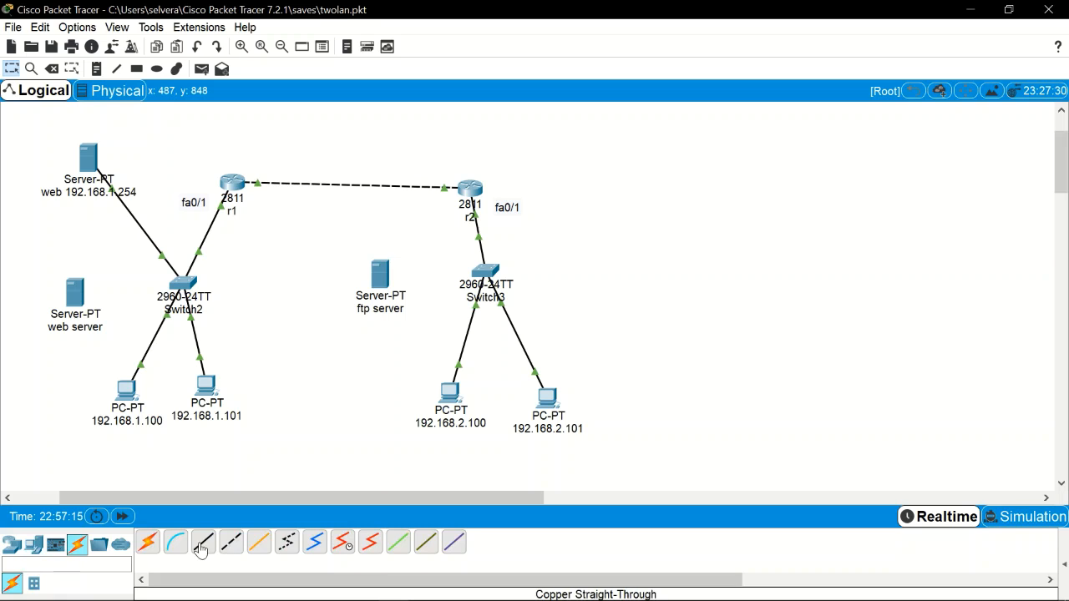
{"action": "left_click", "coordinate": [203, 543]}
{"action": "left_click", "coordinate": [97, 303]}
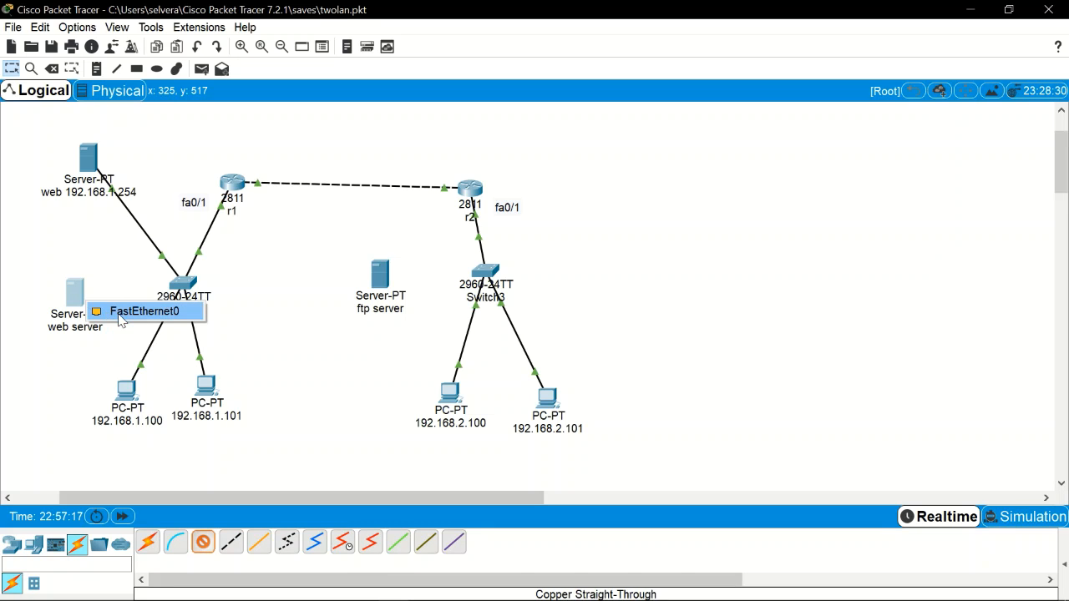
{"action": "left_click", "coordinate": [117, 307]}
{"action": "left_click", "coordinate": [182, 288]}
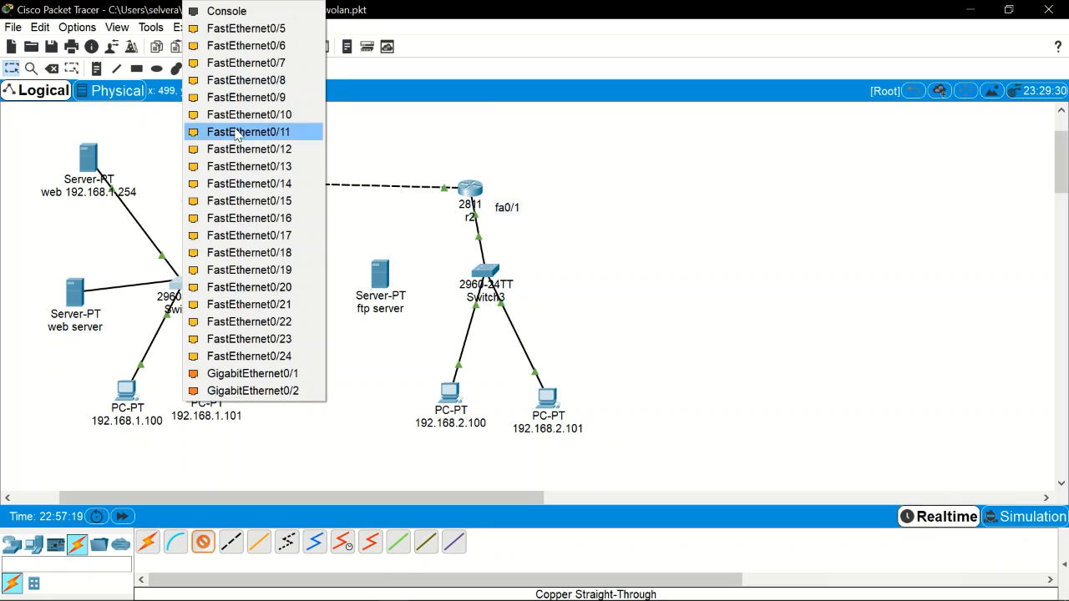
{"action": "left_click", "coordinate": [267, 29]}
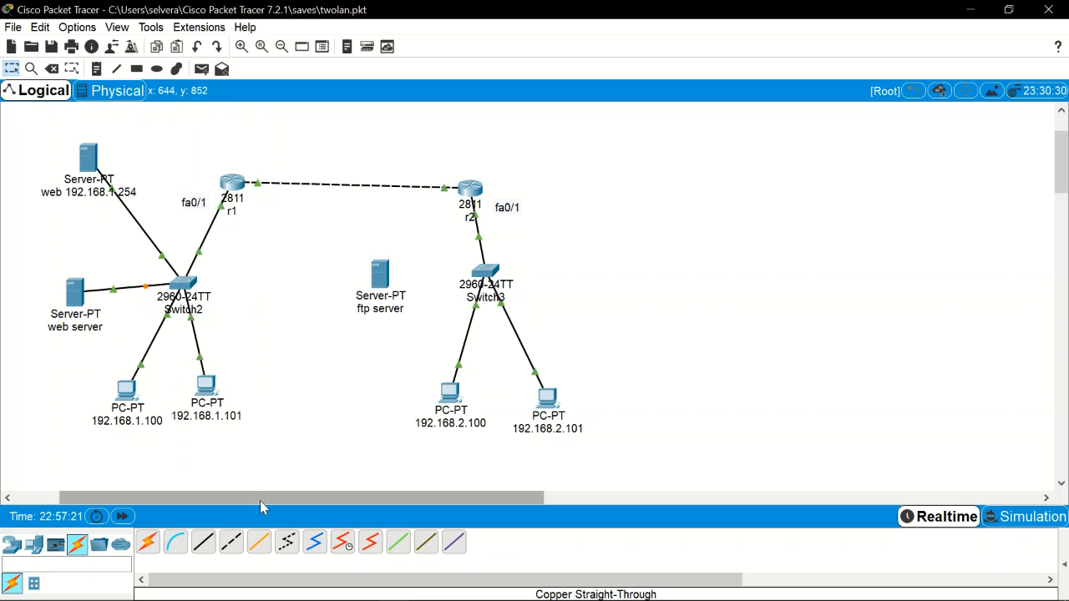
{"action": "left_click", "coordinate": [209, 543]}
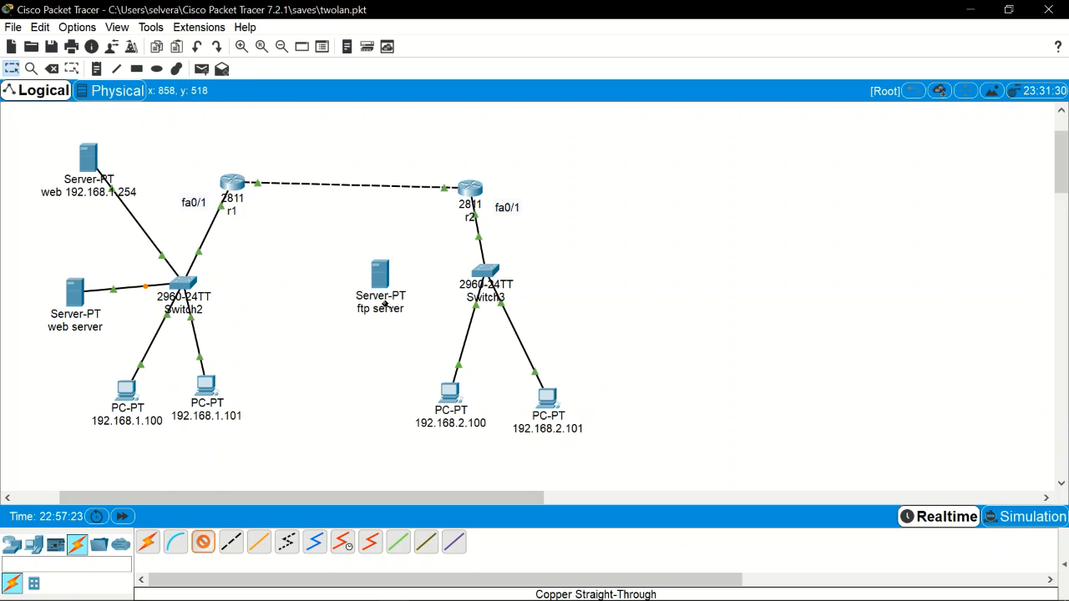
{"action": "left_click", "coordinate": [382, 283]}
{"action": "left_click", "coordinate": [415, 310]}
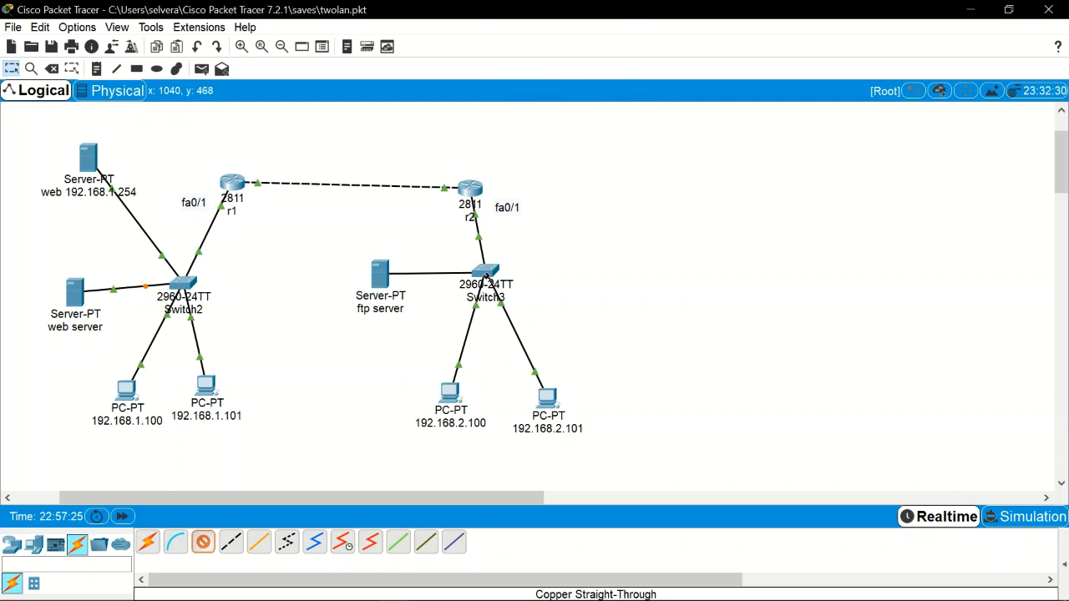
{"action": "left_click", "coordinate": [485, 272]}
{"action": "left_click", "coordinate": [576, 30]}
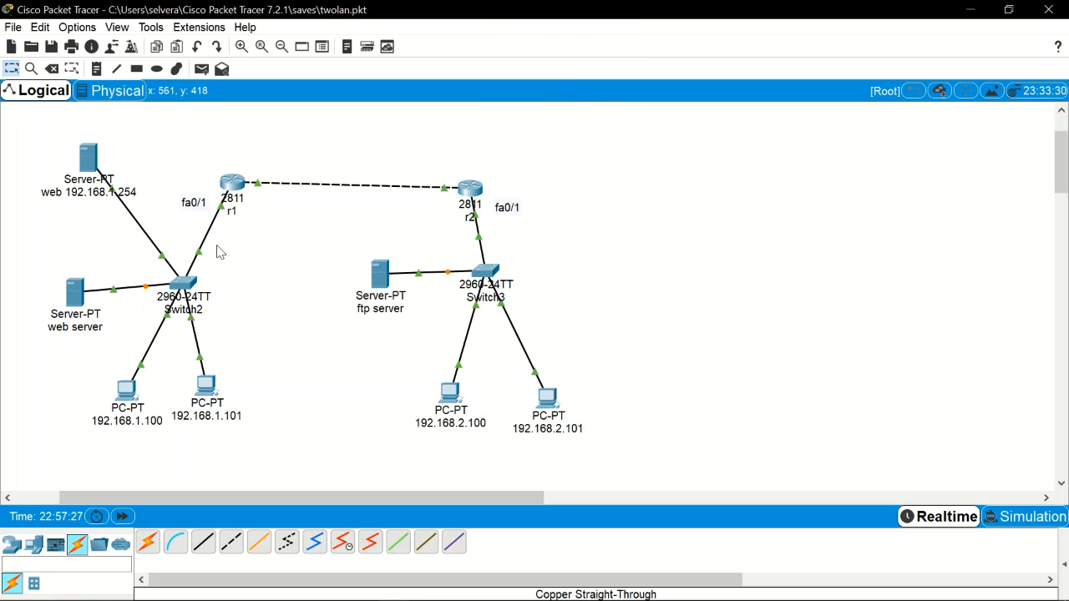
Step: Change the web server's label to 'email server'
{"action": "left_click", "coordinate": [64, 333]}
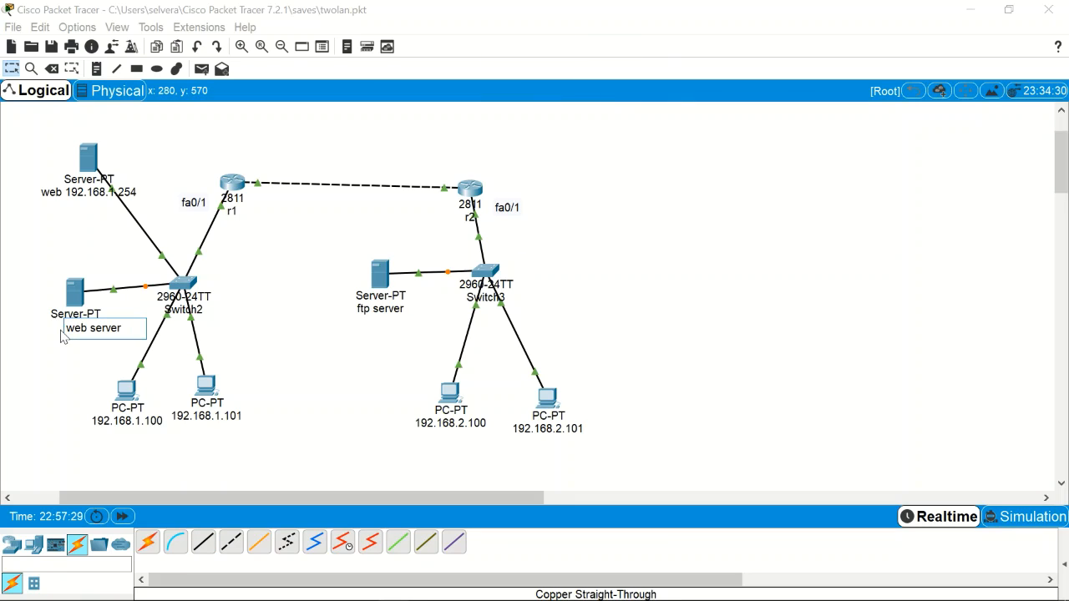
{"action": "key", "text": "Delete"}
{"action": "key", "text": "Delete"}
{"action": "key", "text": "Delete"}
{"action": "type", "text": "email"}
Step: Set the email server's IP to 192.168.1.253, mask 255.255.255.0, gateway 192.168.1.1
{"action": "left_click", "coordinate": [81, 368]}
{"action": "left_click", "coordinate": [75, 292]}
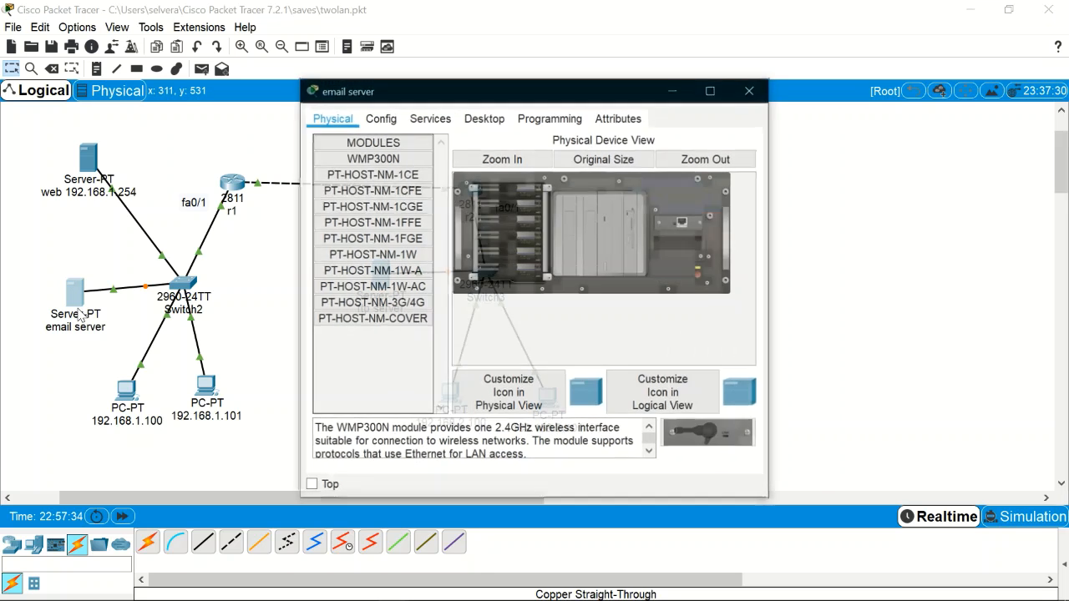
{"action": "left_click", "coordinate": [484, 118]}
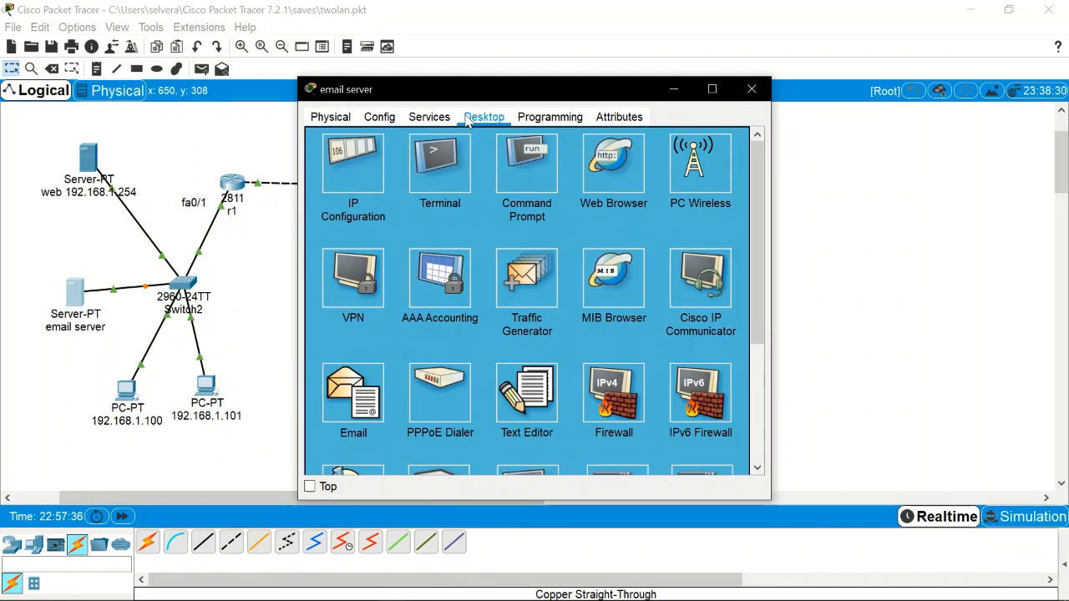
{"action": "left_click", "coordinate": [357, 170]}
{"action": "type", "text": "192.168.2."}
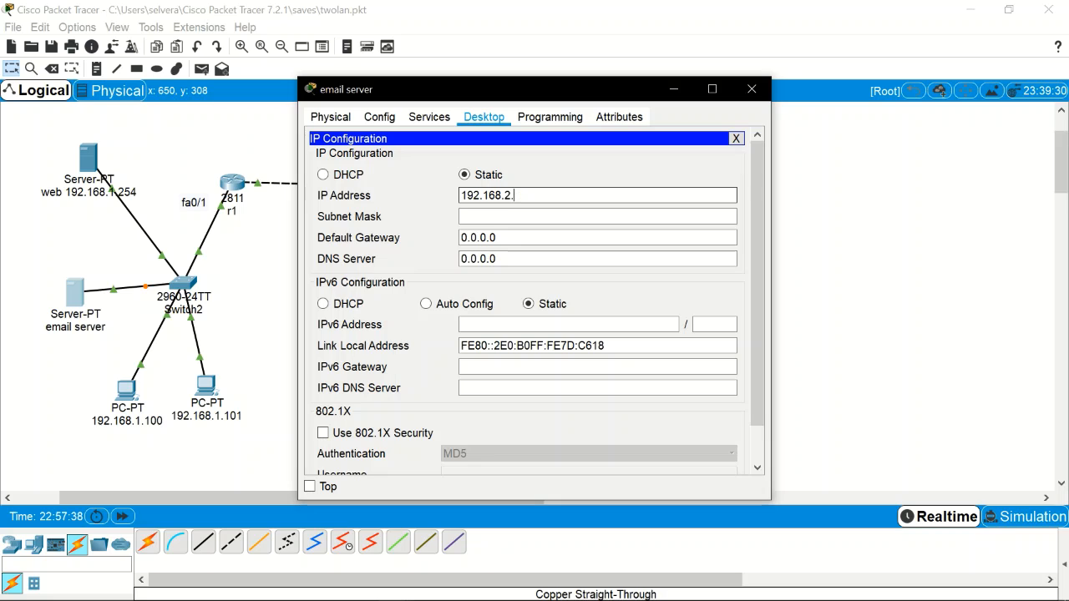
{"action": "key", "text": "BackSpace"}
{"action": "key", "text": "BackSpace"}
{"action": "type", "text": "1.253"}
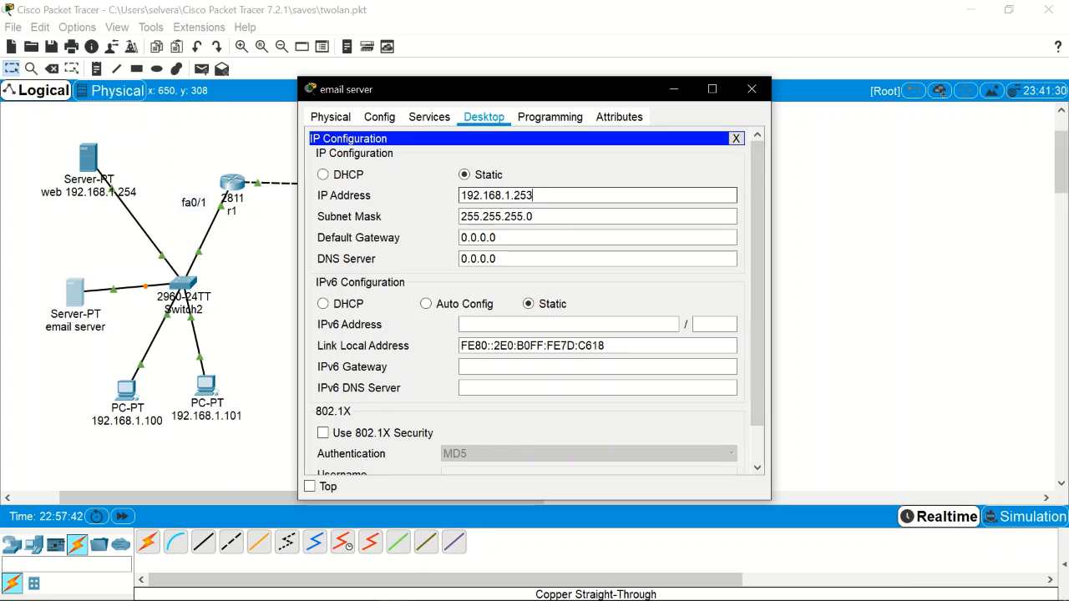
{"action": "key", "text": "Tab"}
{"action": "key", "text": "Tab"}
{"action": "type", "text": "192.168.2.1"}
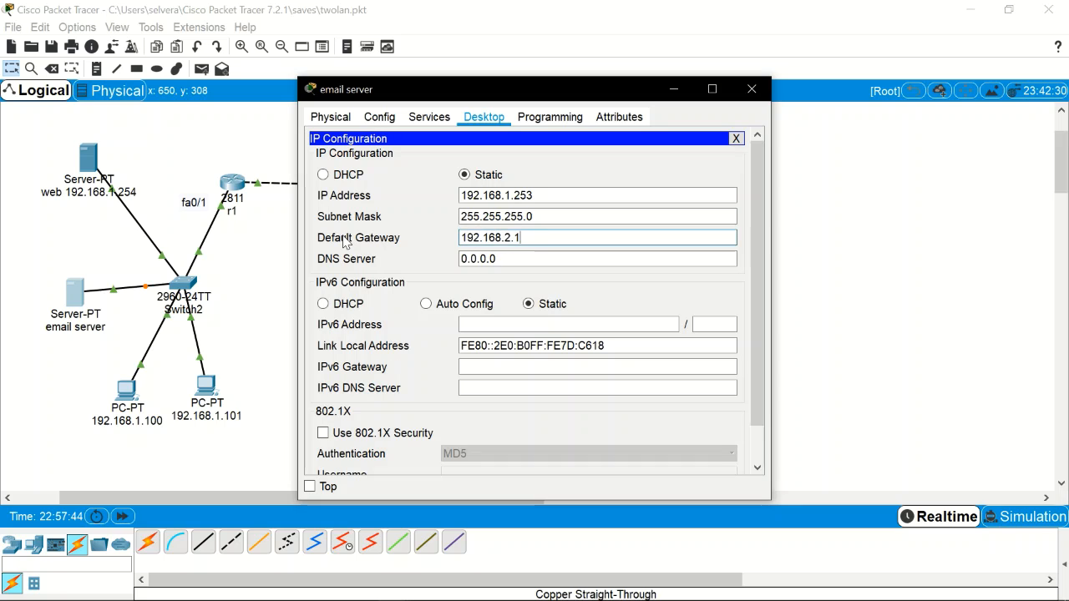
{"action": "key", "text": "BackSpace"}
{"action": "key", "text": "BackSpace"}
{"action": "key", "text": "BackSpace"}
{"action": "type", "text": "1.1"}
{"action": "left_click", "coordinate": [398, 121]}
Step: In the email server's DHCP pool, set gateway 192.168.1.1 and DNS server 192.168.1.2
{"action": "left_click", "coordinate": [429, 118]}
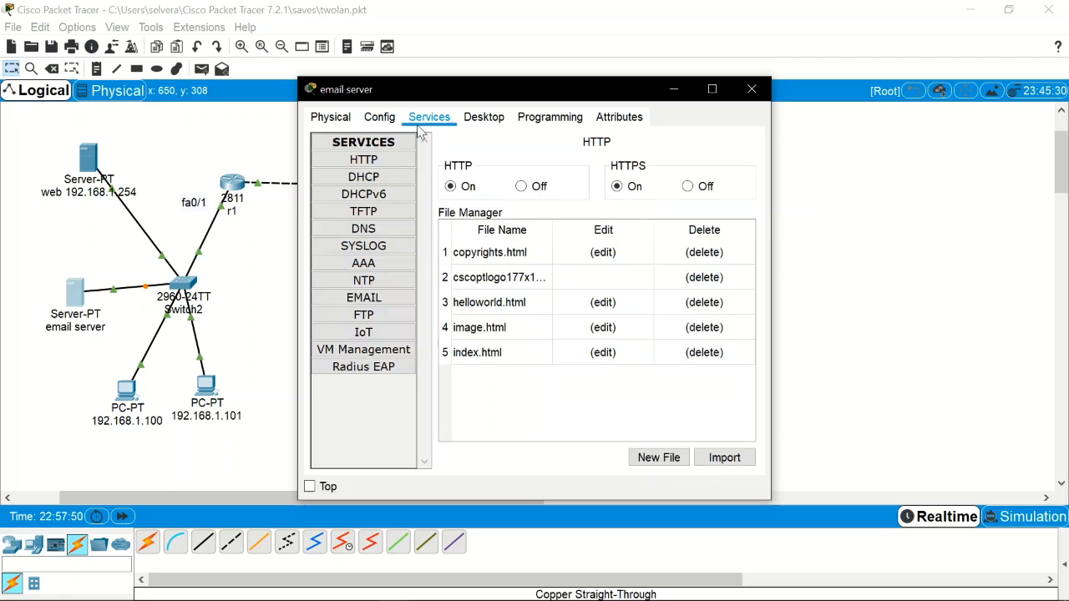
{"action": "left_click", "coordinate": [376, 299]}
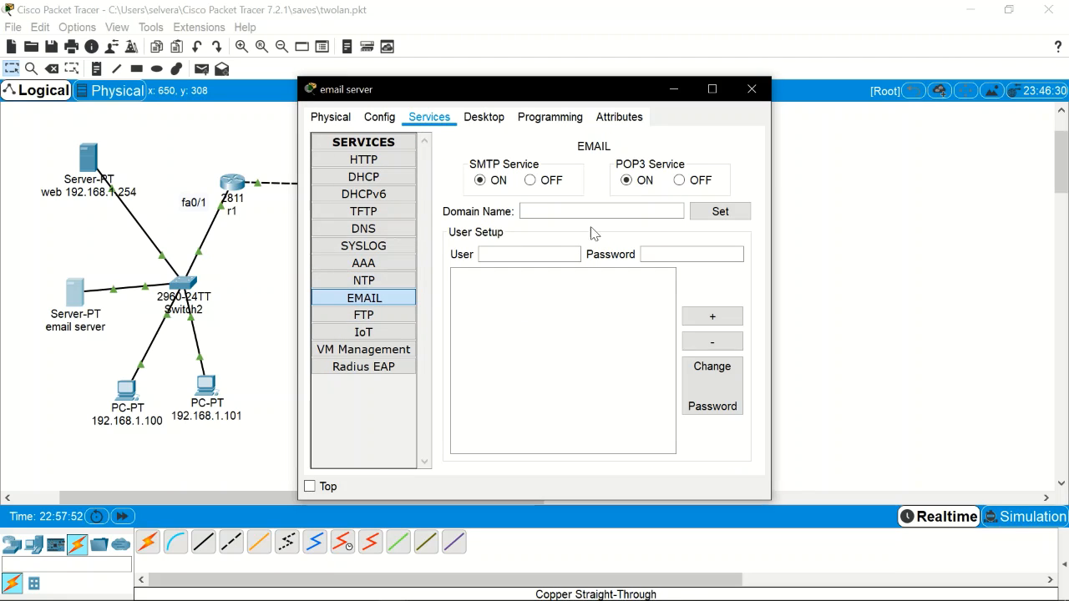
{"action": "left_click", "coordinate": [395, 181]}
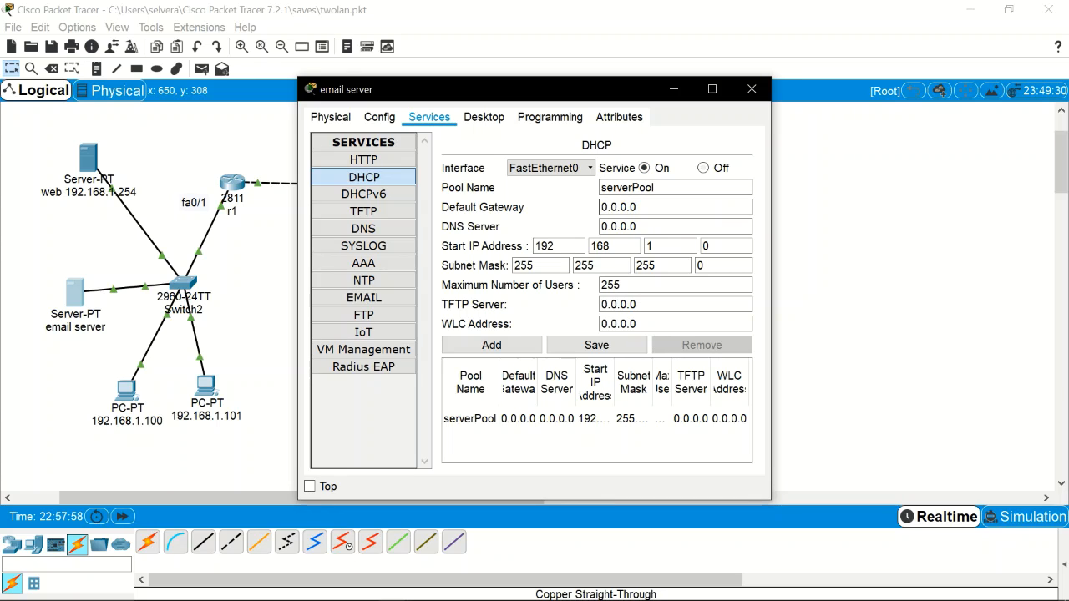
{"action": "left_click_drag", "start_coordinate": [640, 208], "coordinate": [588, 214]}
{"action": "type", "text": "192.168.2.1"}
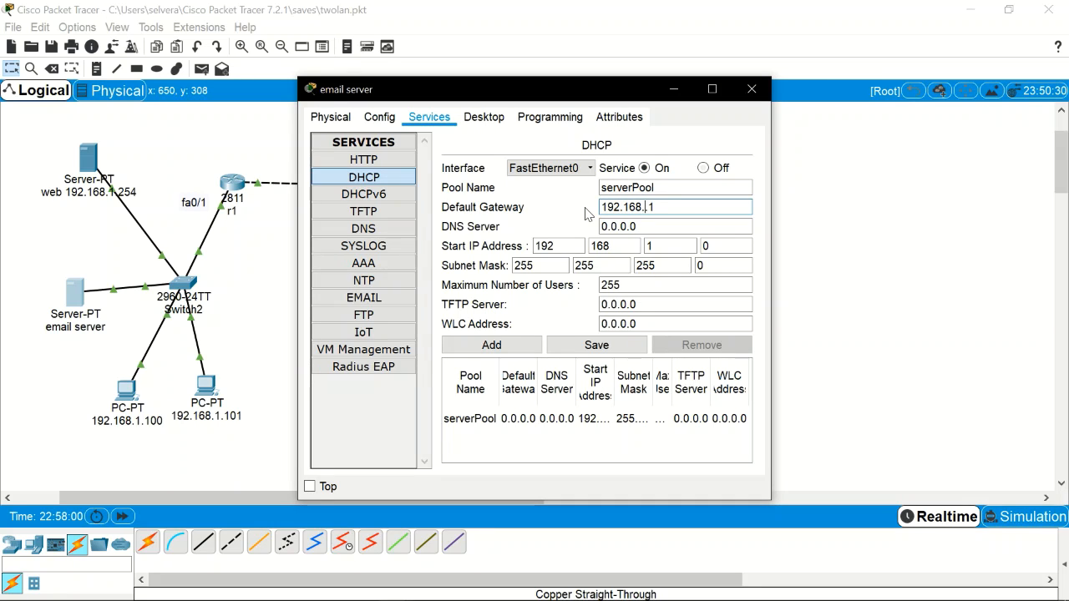
{"action": "left_click_drag", "start_coordinate": [643, 228], "coordinate": [597, 228]}
{"action": "type", "text": "192.168.2.1"}
{"action": "key", "text": "BackSpace"}
{"action": "type", "text": "2"}
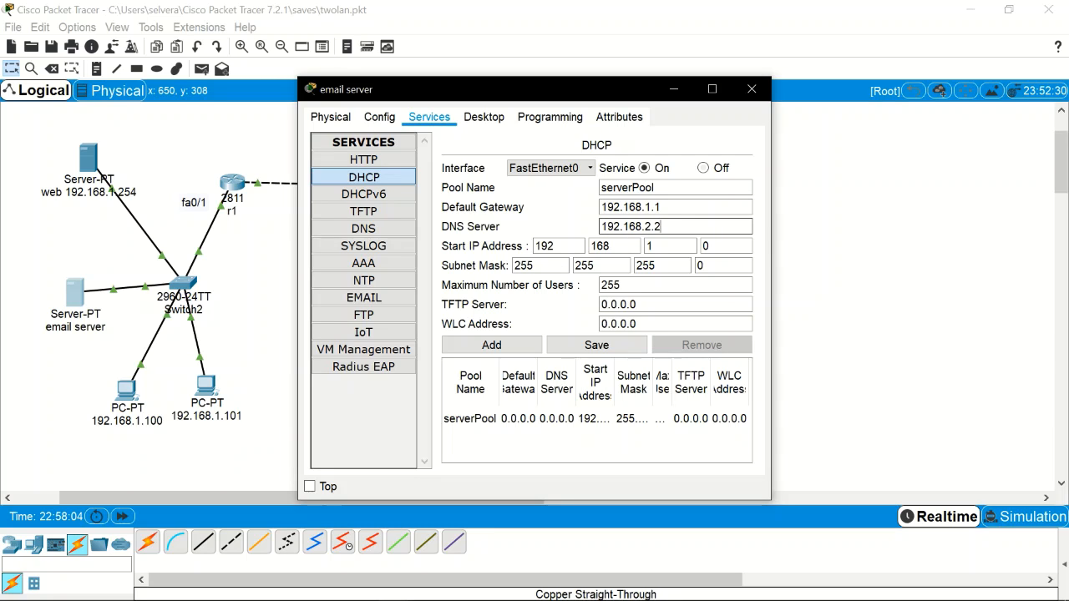
Step: Add the pool as serverPool1 after the duplicate-name error, then compare it with serverPool
{"action": "left_click", "coordinate": [515, 347]}
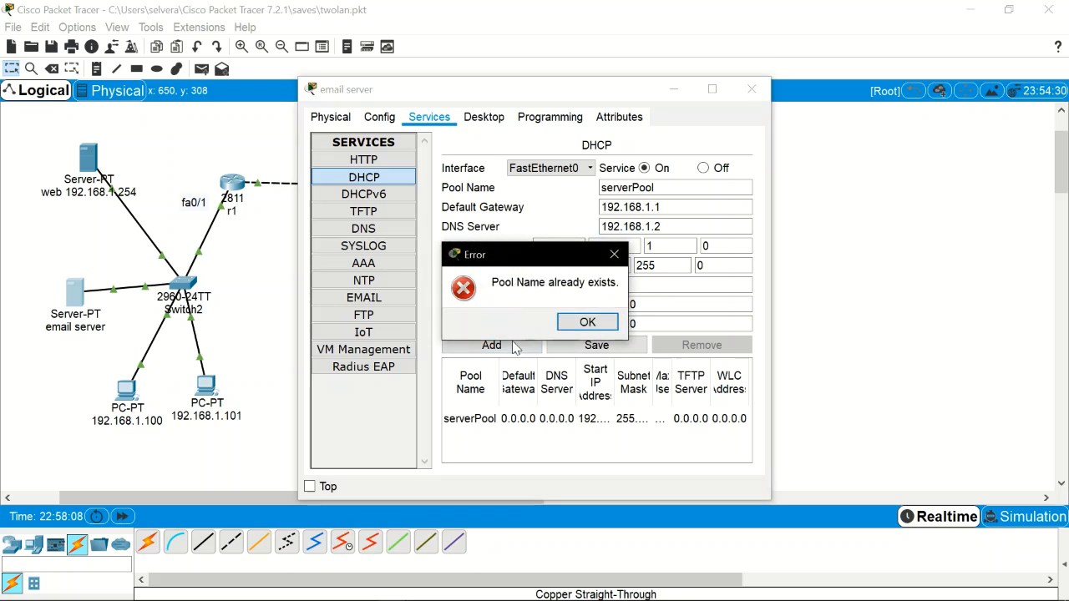
{"action": "left_click", "coordinate": [588, 323]}
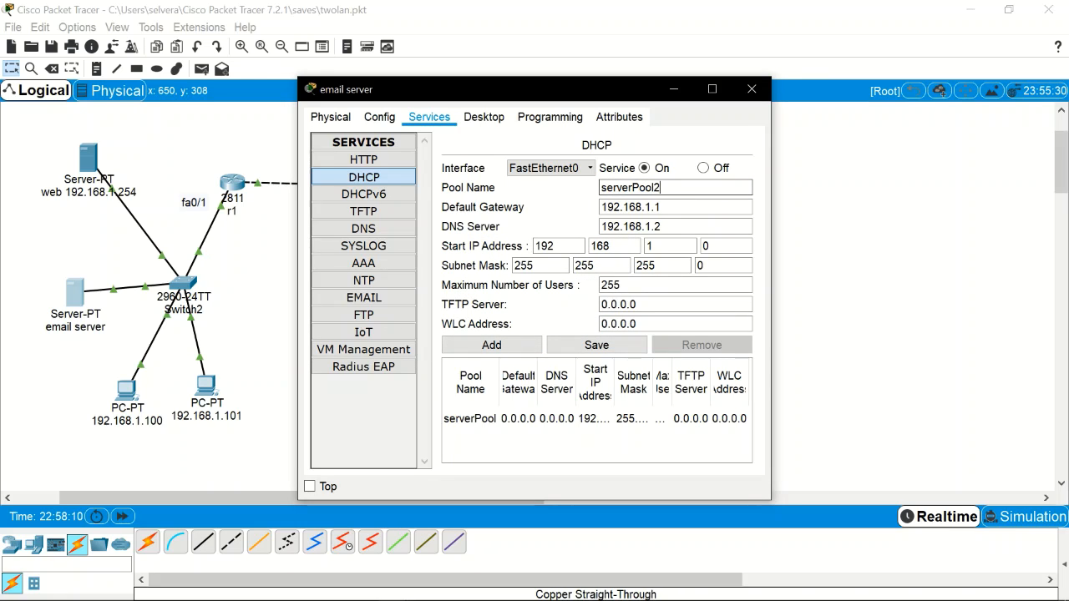
{"action": "key", "text": "BackSpace"}
{"action": "type", "text": "1"}
{"action": "left_click", "coordinate": [527, 347]}
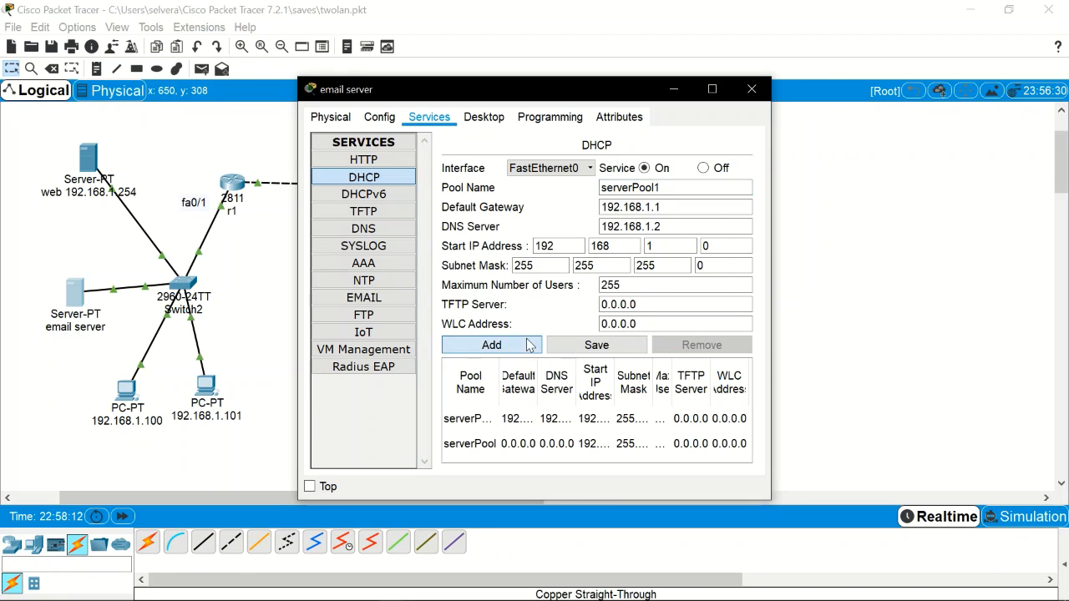
{"action": "left_click", "coordinate": [586, 417]}
{"action": "left_click", "coordinate": [612, 443]}
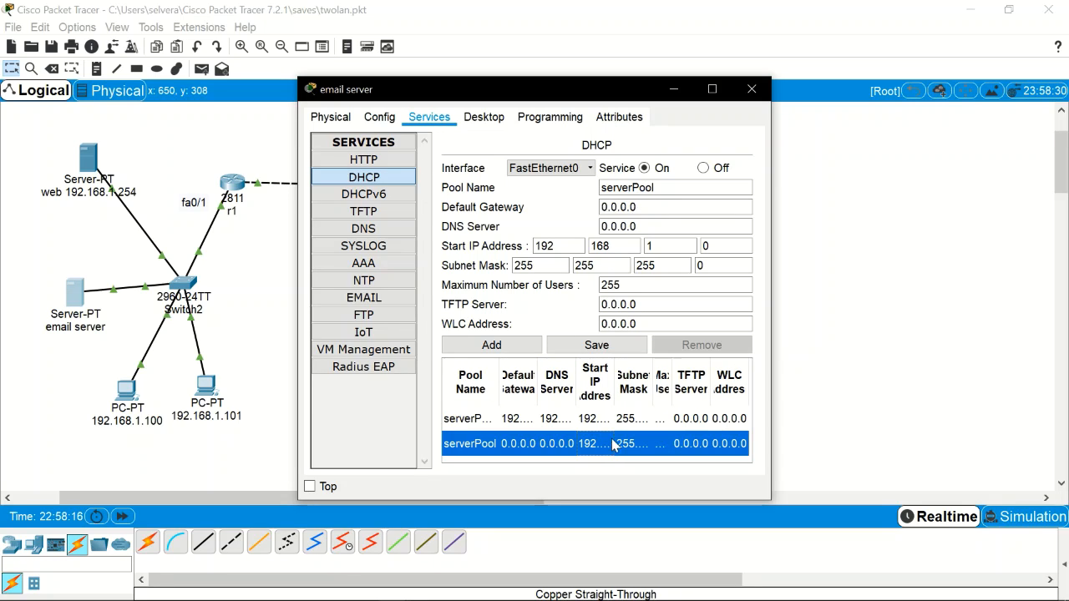
{"action": "left_click", "coordinate": [647, 417]}
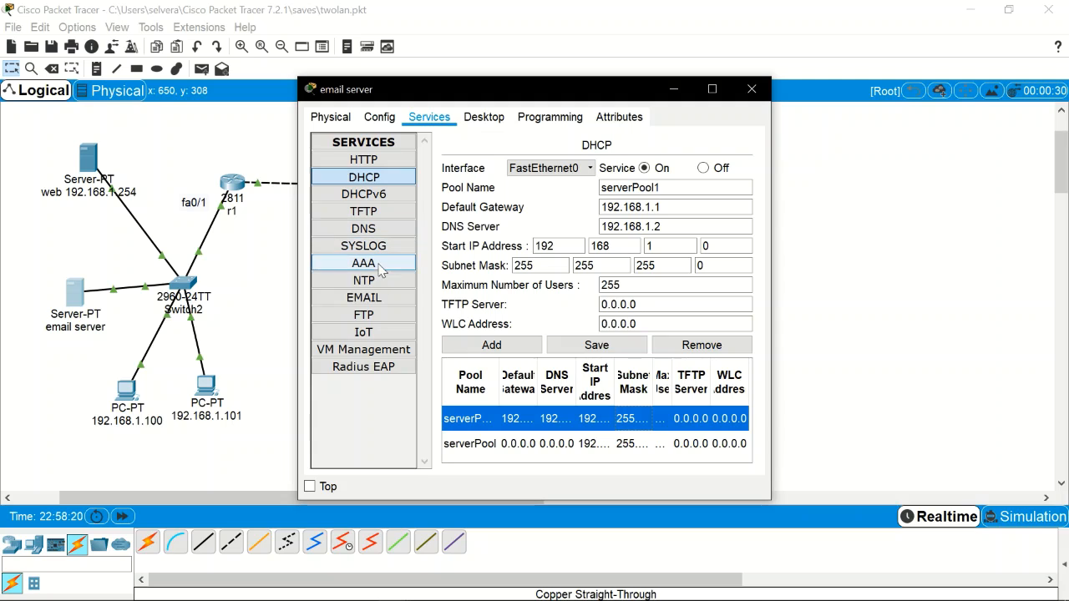
Step: Set the mail domain to cisco.com and add user cisco1 with its password
{"action": "left_click", "coordinate": [382, 302]}
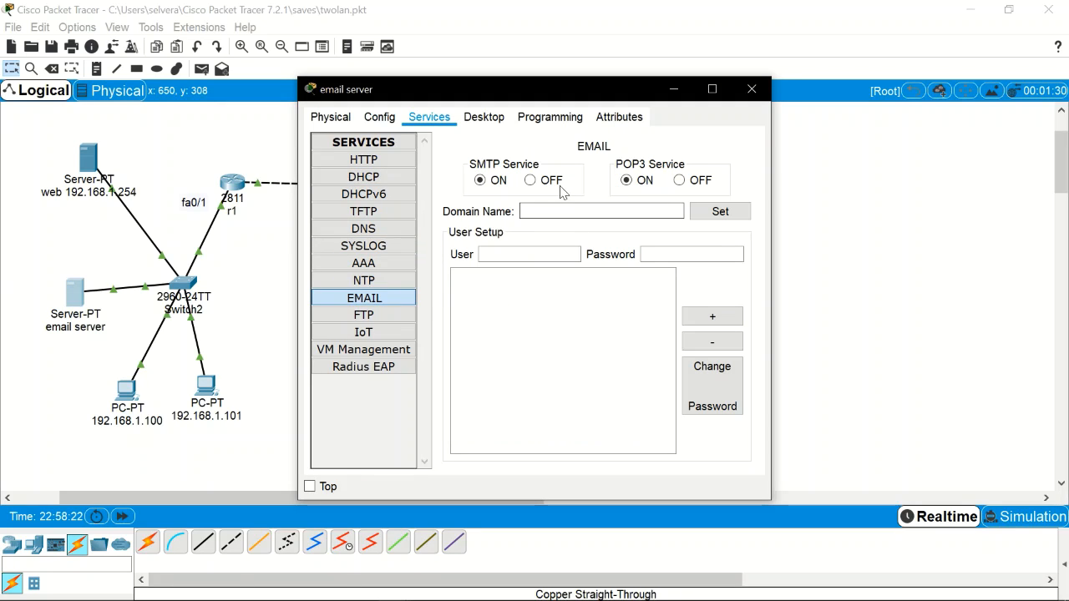
{"action": "type", "text": "cisco.com"}
{"action": "key", "text": "Tab"}
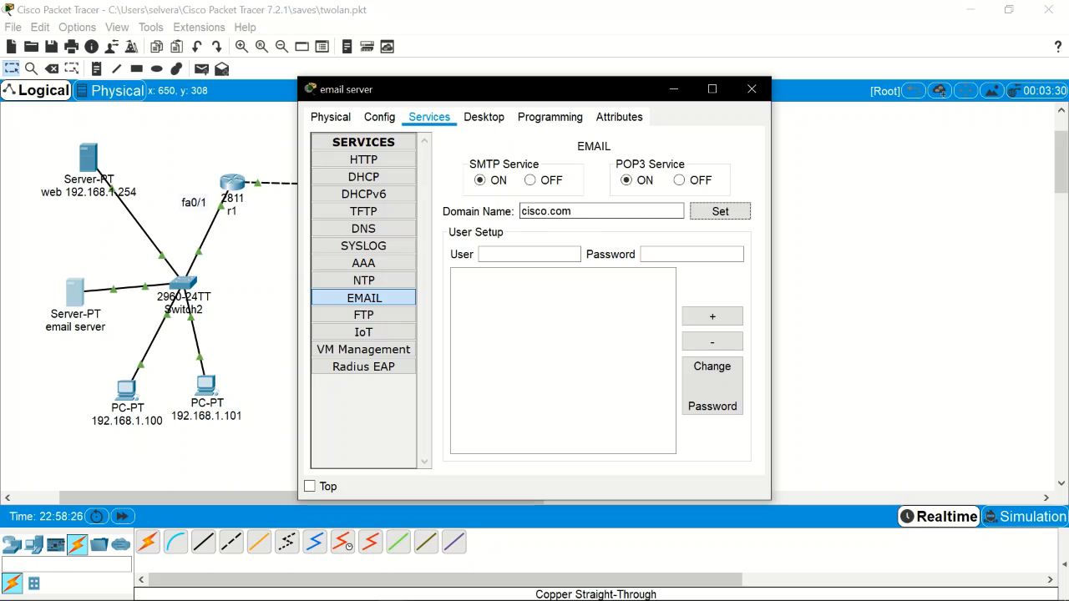
{"action": "key", "text": "Tab"}
{"action": "type", "text": "cisco1"}
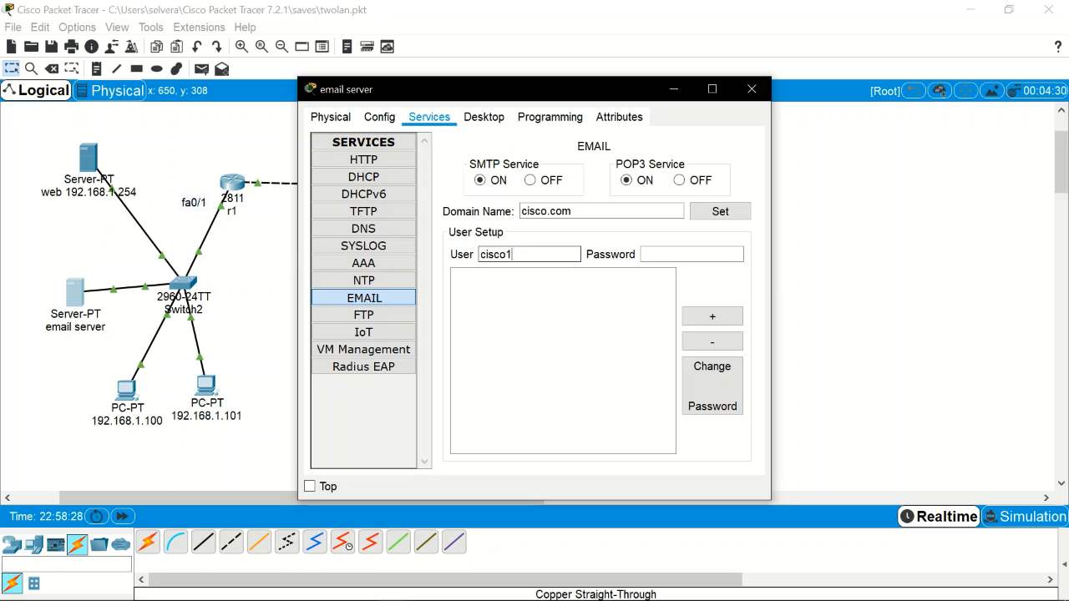
{"action": "key", "text": "Tab"}
{"action": "type", "text": "cisco2"}
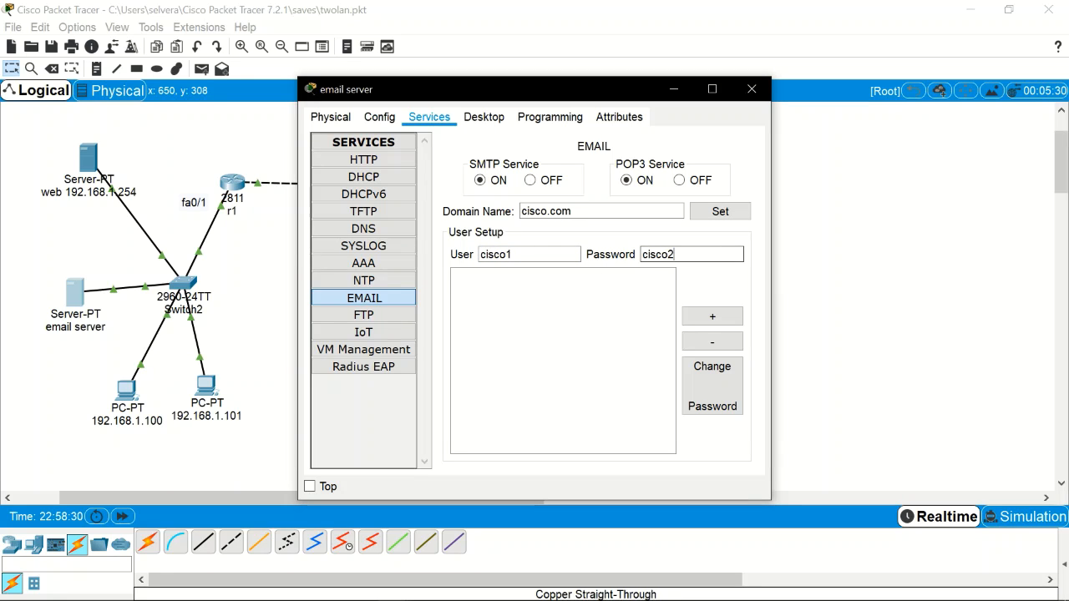
{"action": "key", "text": "BackSpace"}
{"action": "type", "text": "1"}
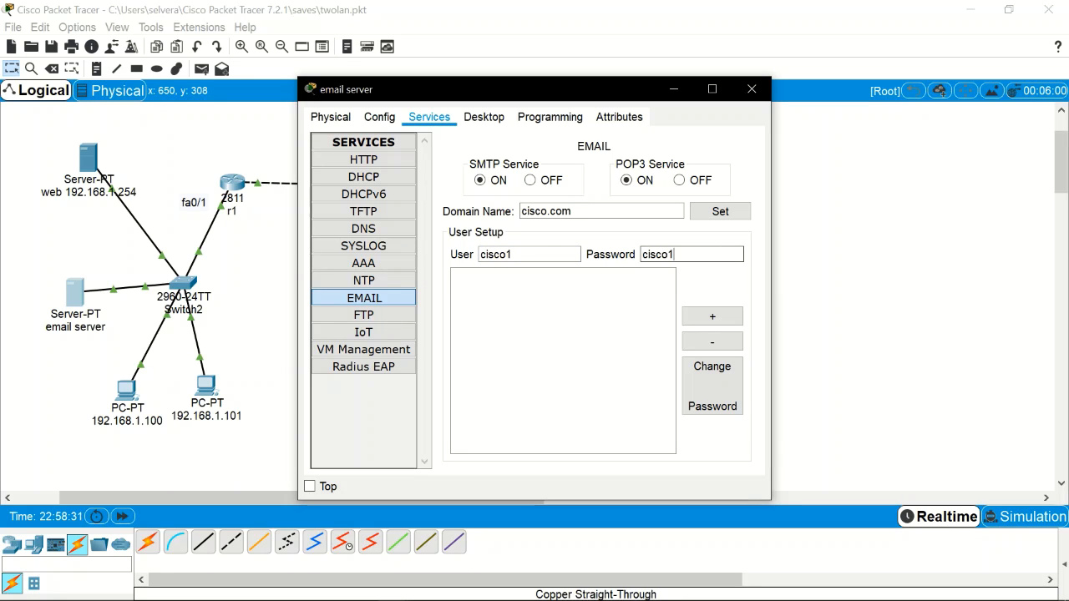
{"action": "left_click", "coordinate": [738, 323]}
Step: Add a second mail user, cisco2, with its password, and close the server settings
{"action": "left_click", "coordinate": [555, 253]}
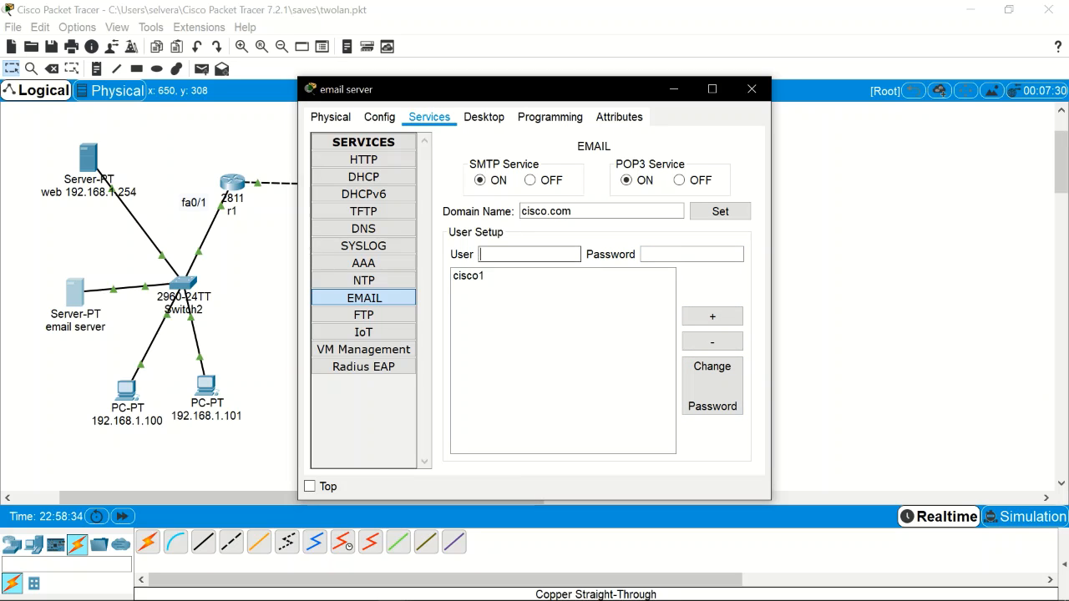
{"action": "type", "text": "cisco2"}
{"action": "key", "text": "Tab"}
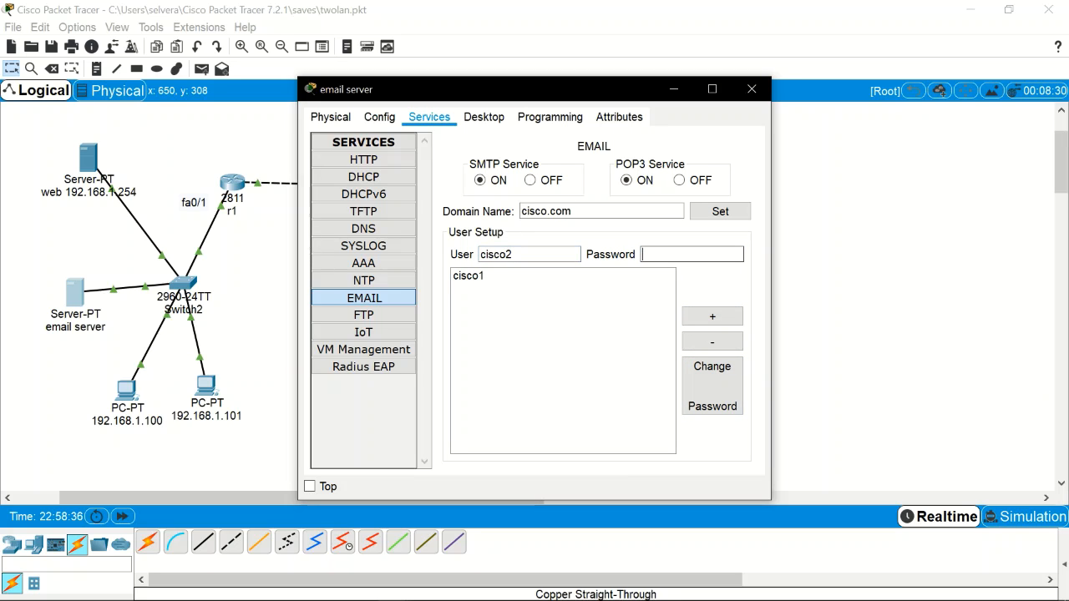
{"action": "type", "text": "cisco2"}
{"action": "left_click", "coordinate": [715, 321]}
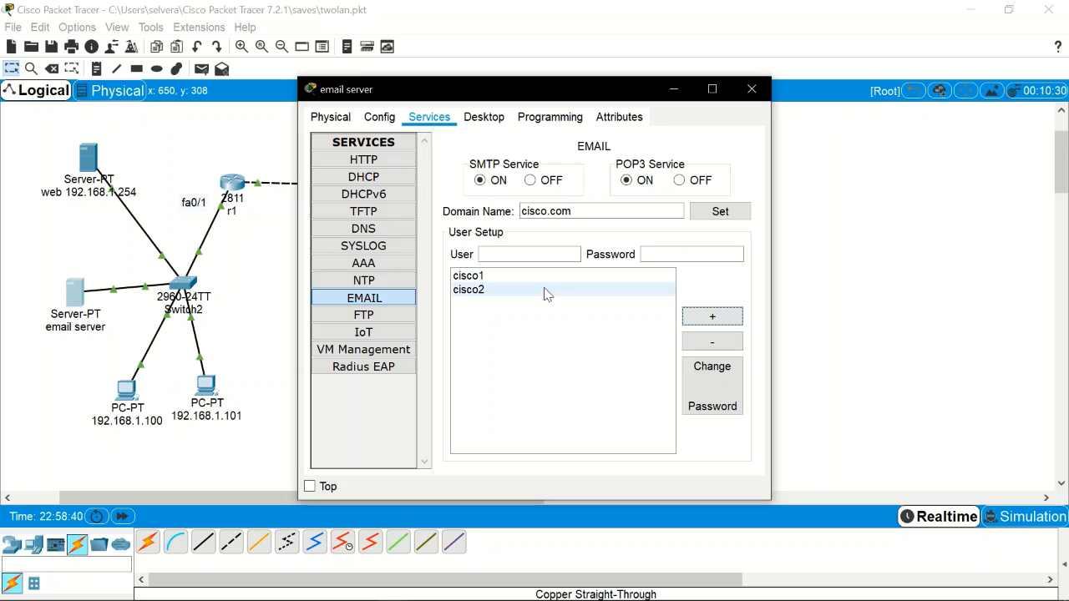
{"action": "left_click", "coordinate": [751, 90]}
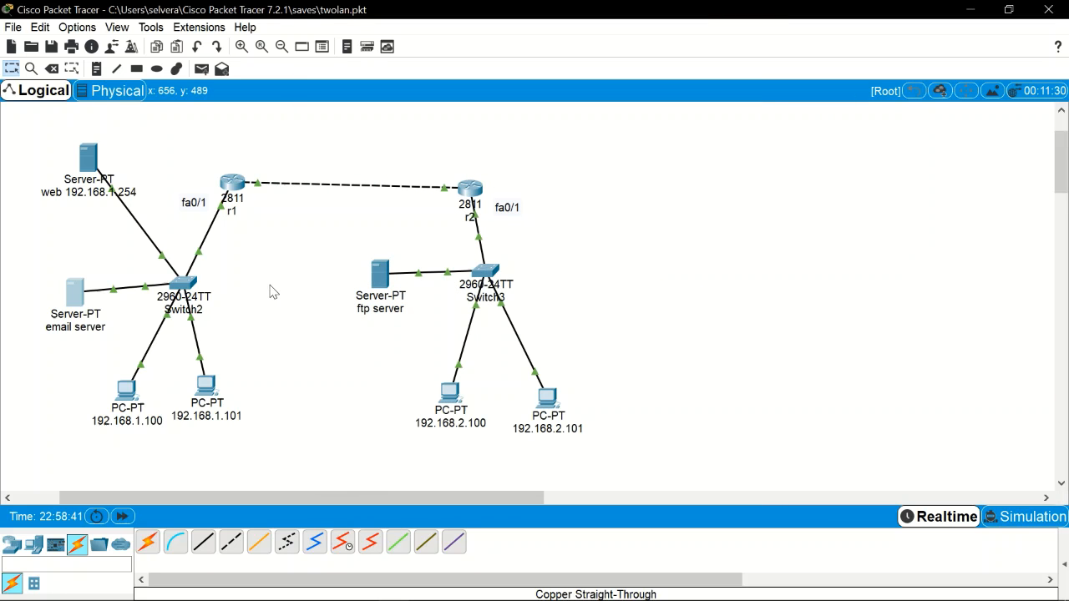
{"action": "left_click", "coordinate": [134, 404]}
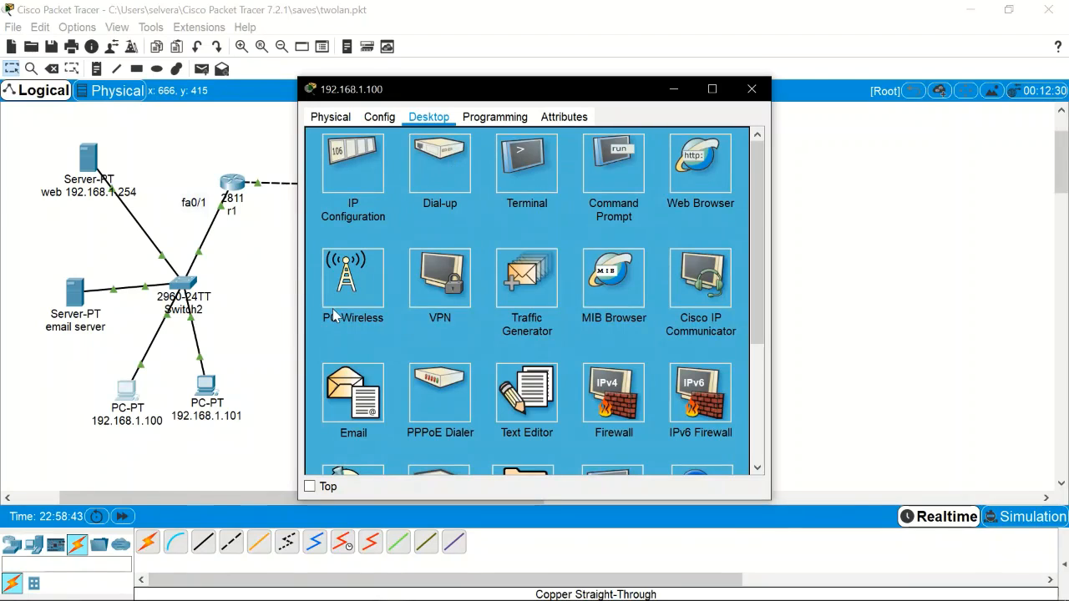
{"action": "left_click", "coordinate": [347, 401]}
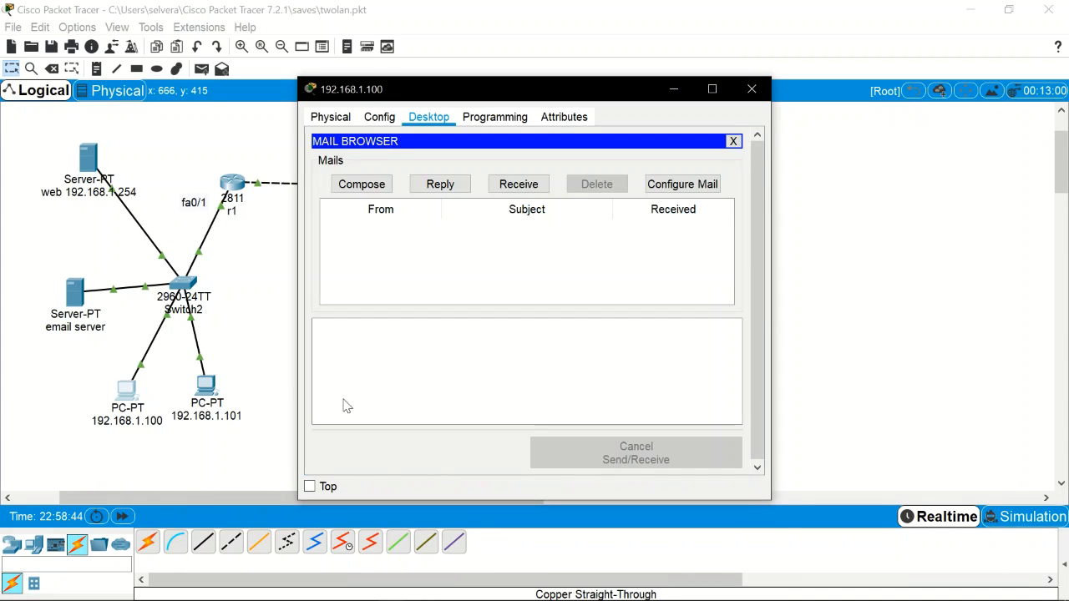
{"action": "left_click", "coordinate": [678, 184]}
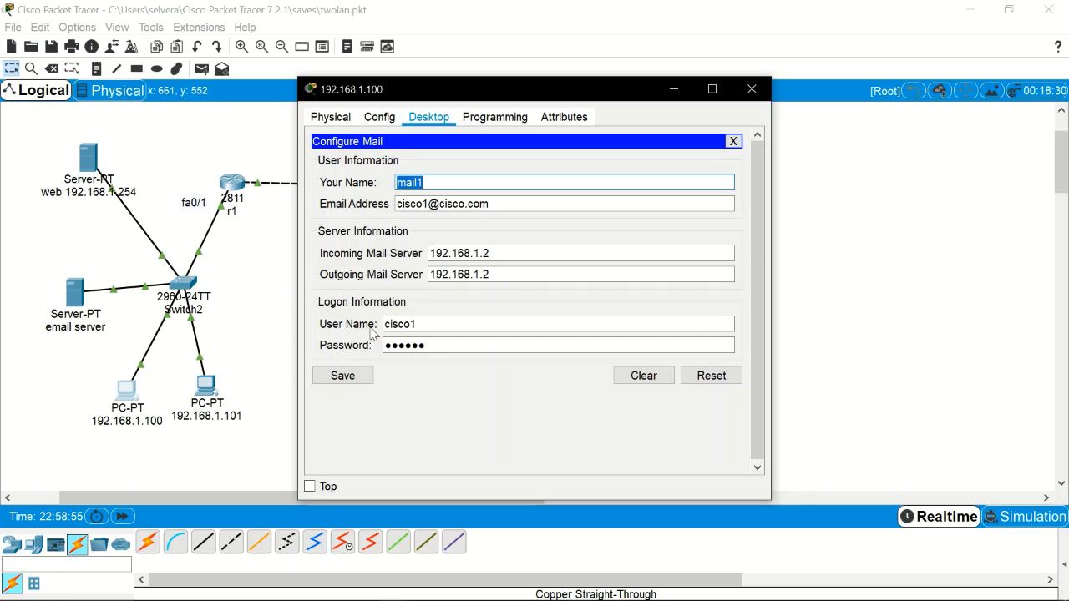
{"action": "left_click", "coordinate": [363, 374]}
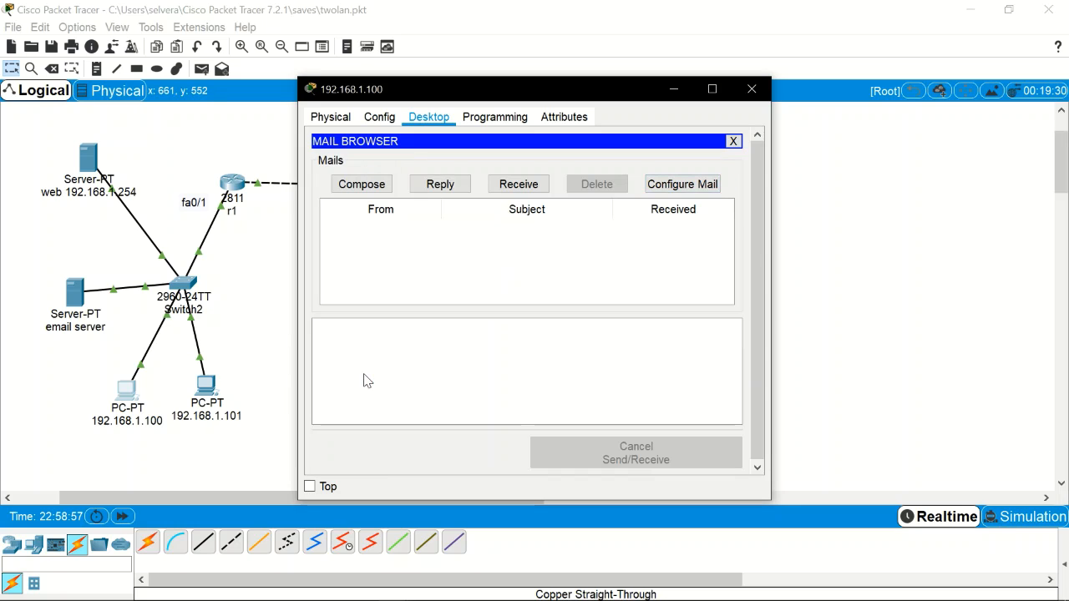
{"action": "left_click", "coordinate": [732, 142]}
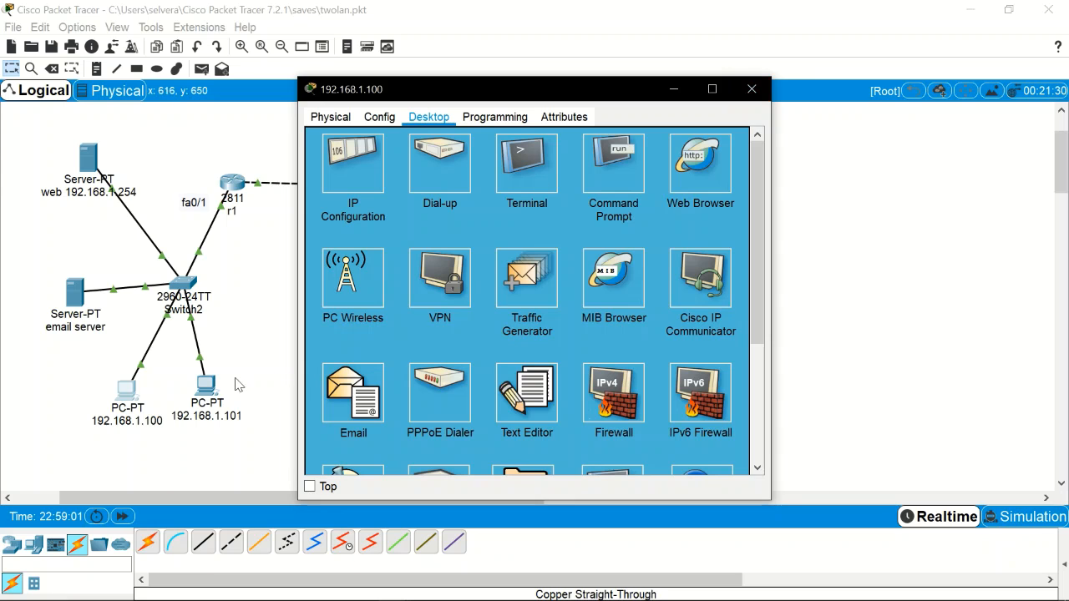
{"action": "left_click", "coordinate": [751, 88]}
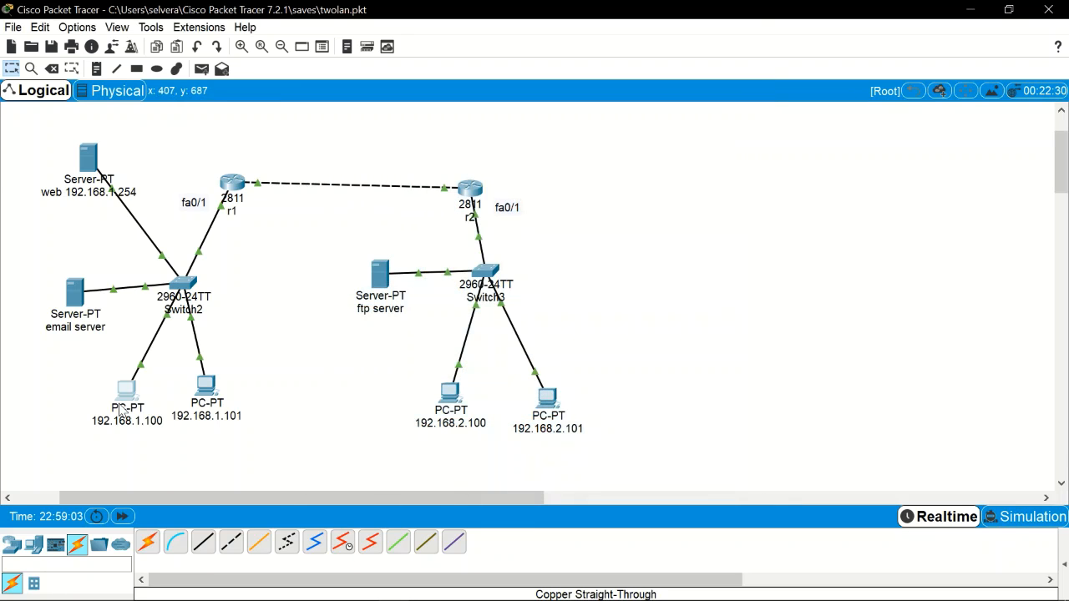
Step: Review PC 192.168.1.101's mail account settings for the cisco2 user
{"action": "left_click", "coordinate": [122, 401]}
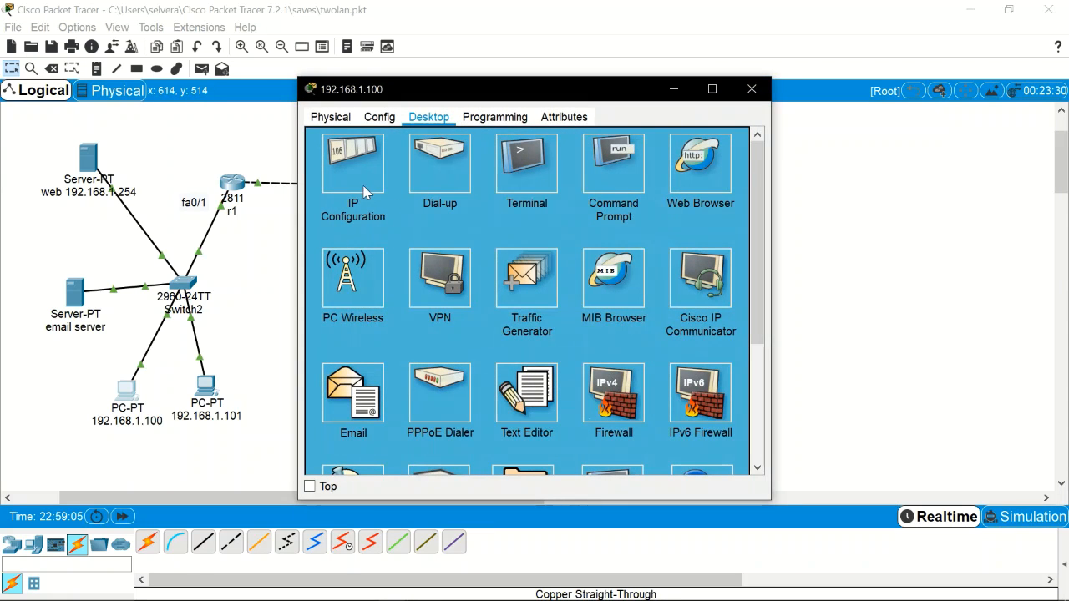
{"action": "left_click", "coordinate": [751, 88]}
{"action": "left_click", "coordinate": [204, 388]}
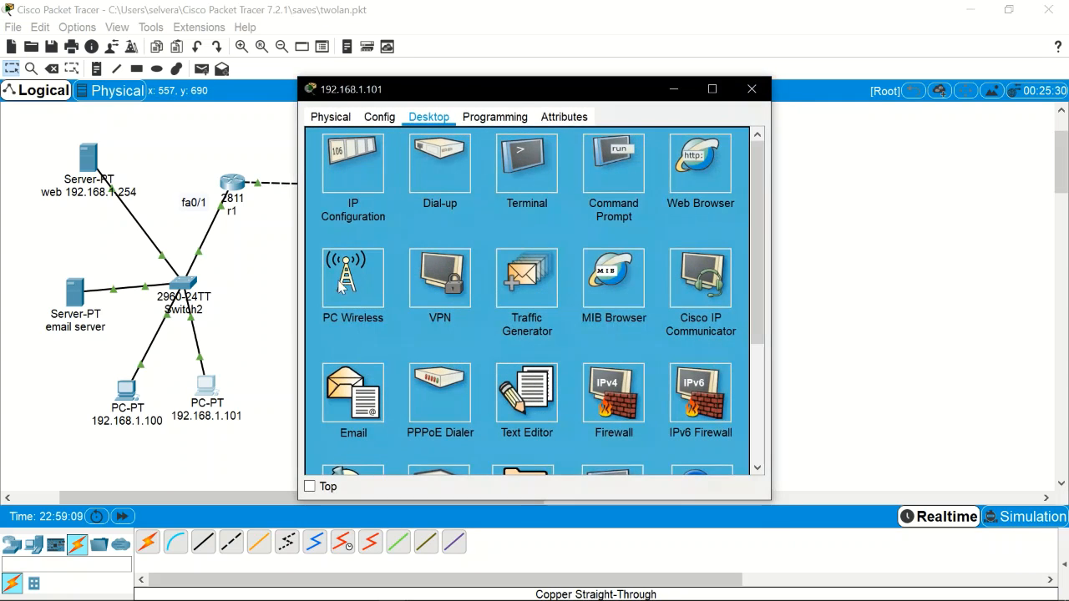
{"action": "left_click", "coordinate": [360, 394]}
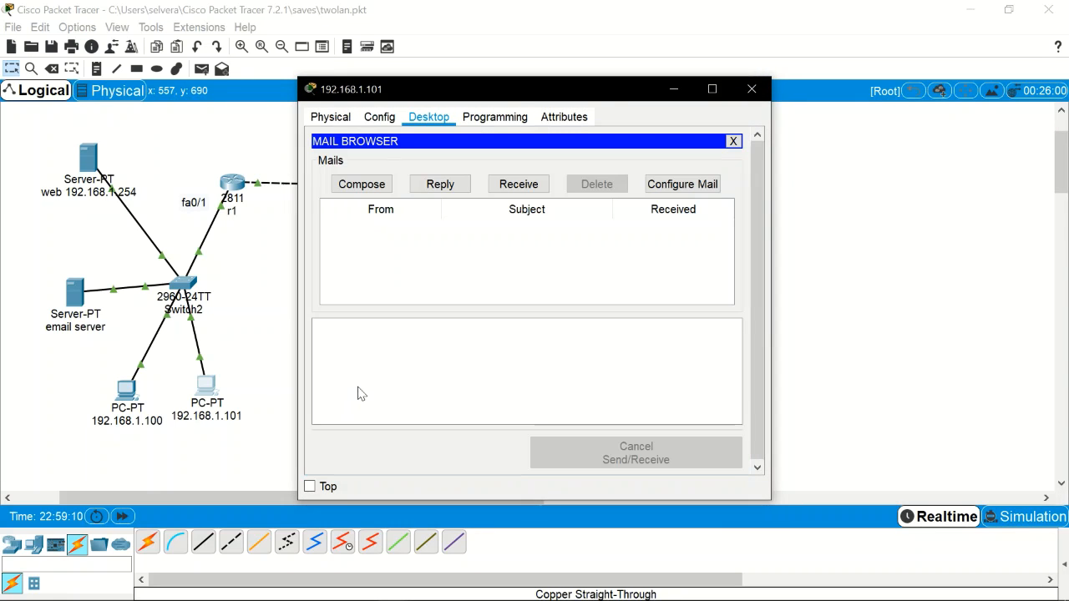
{"action": "left_click", "coordinate": [680, 184]}
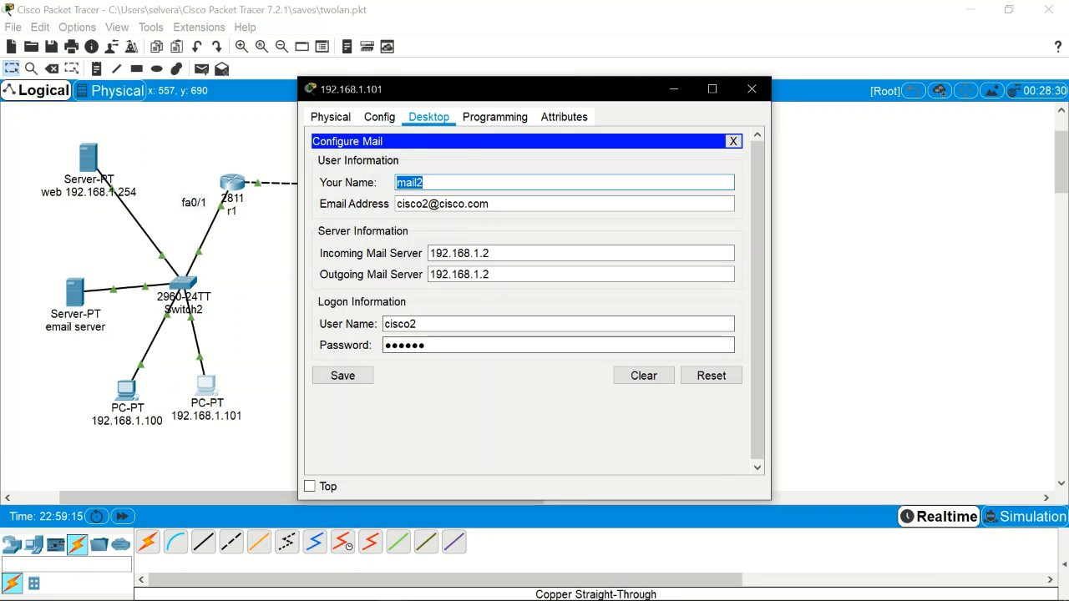
{"action": "left_click", "coordinate": [377, 118]}
Step: Close PC 192.168.1.101 and browse PC 192.168.1.100's settings and desktop pages
{"action": "left_click", "coordinate": [751, 88]}
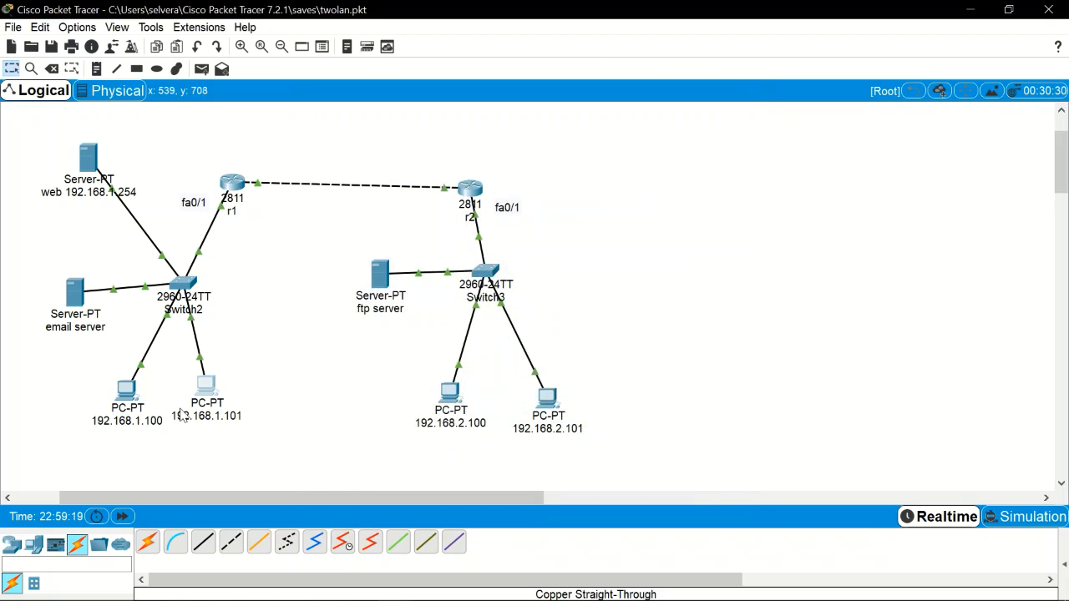
{"action": "left_click", "coordinate": [126, 390]}
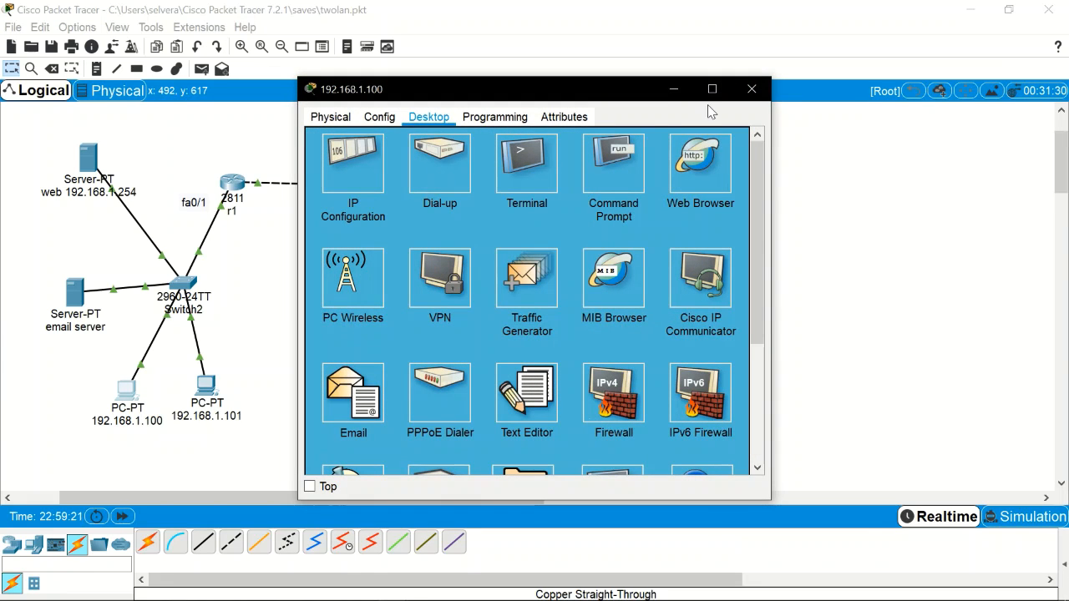
{"action": "left_click", "coordinate": [743, 93]}
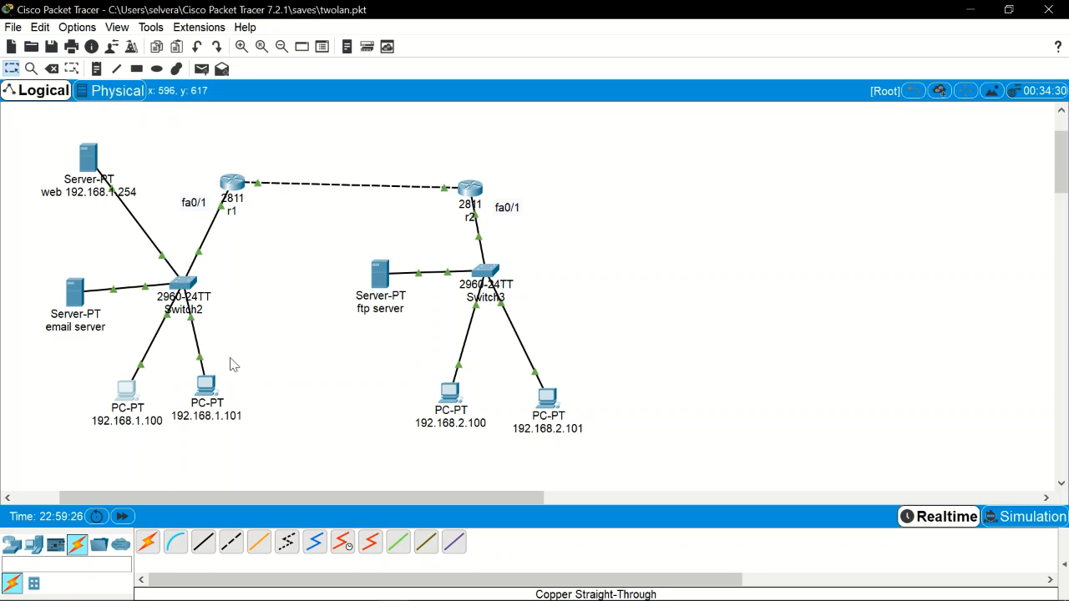
{"action": "left_click", "coordinate": [121, 415]}
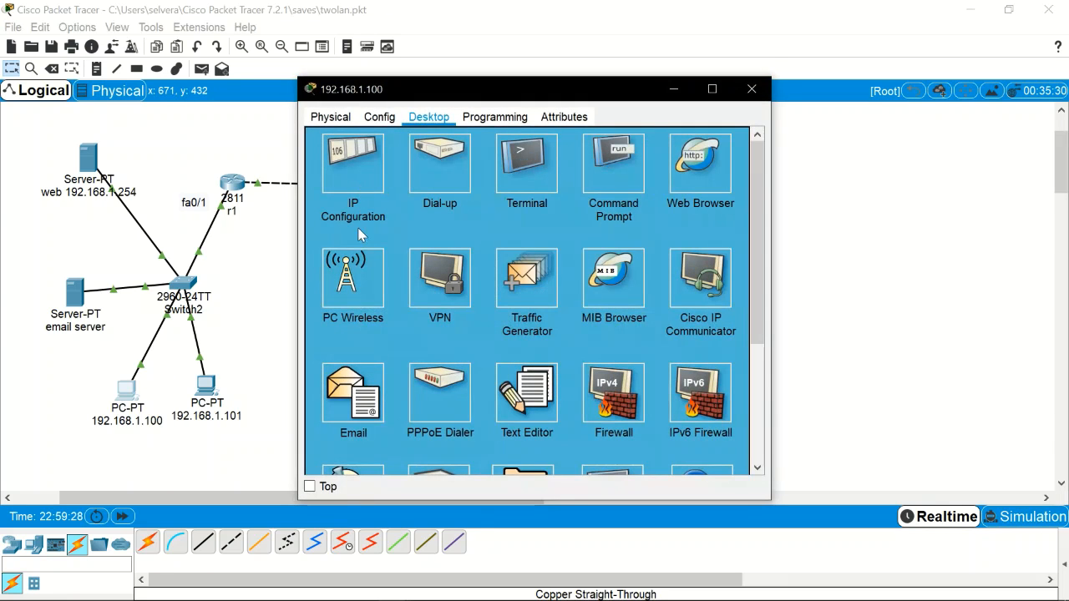
{"action": "left_click", "coordinate": [351, 388]}
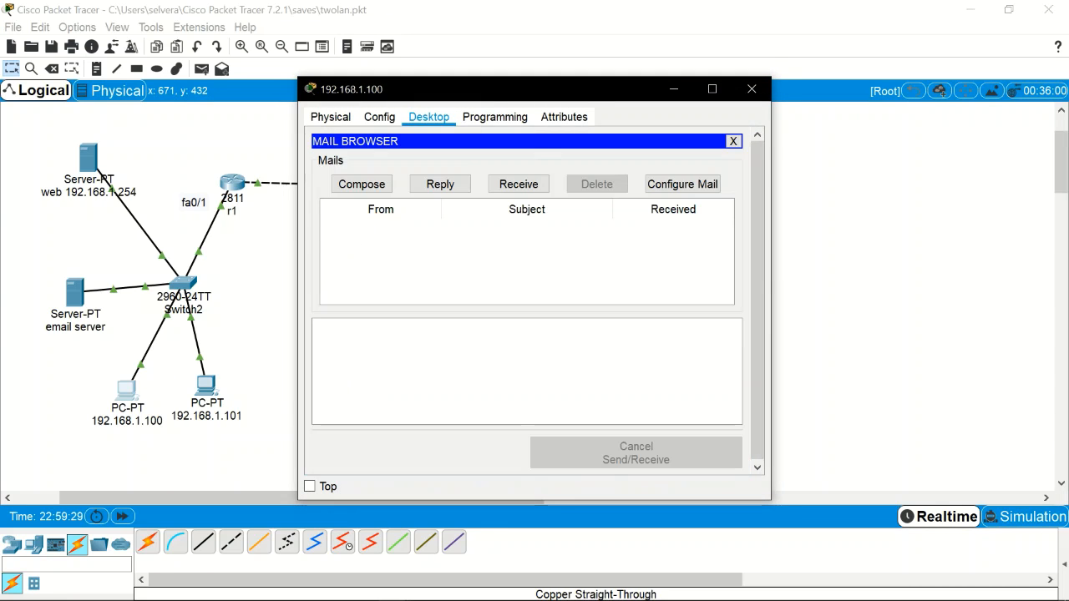
{"action": "left_click", "coordinate": [388, 123]}
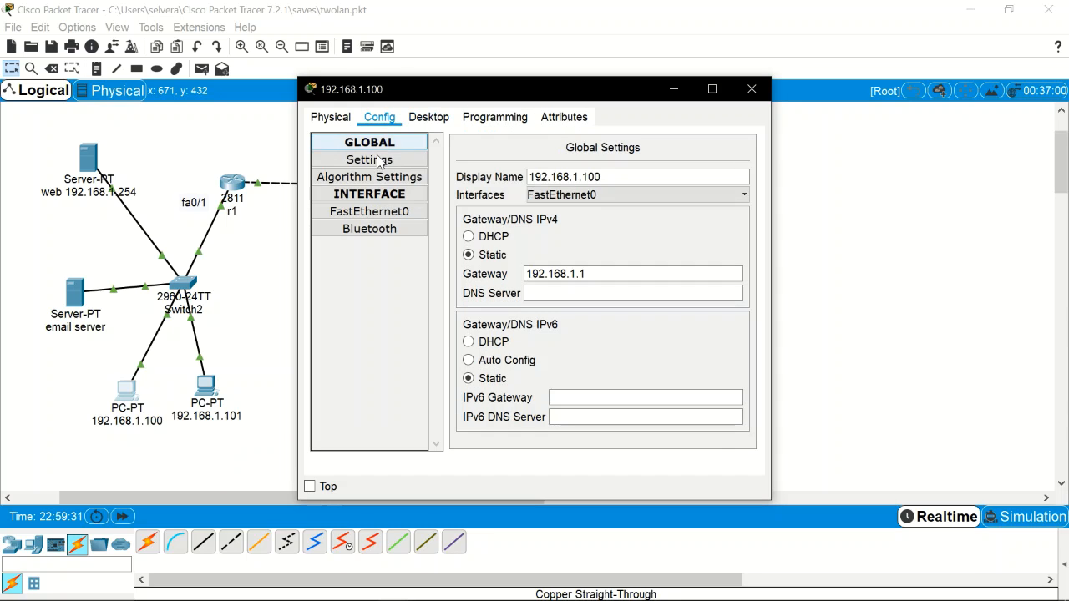
{"action": "left_click", "coordinate": [428, 121]}
{"action": "left_click", "coordinate": [473, 122]}
{"action": "left_click", "coordinate": [428, 116]}
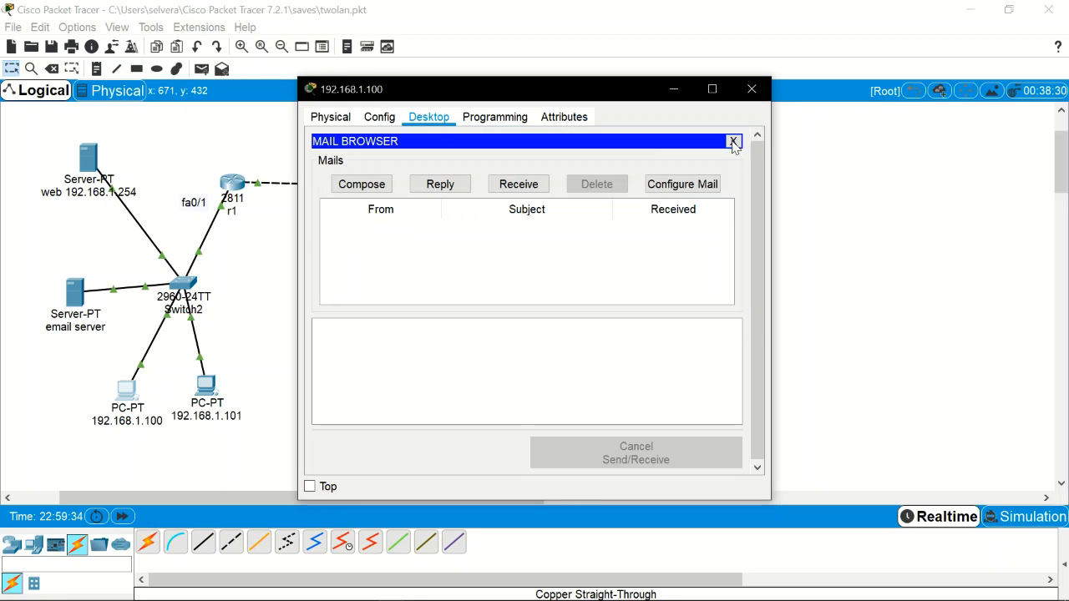
{"action": "left_click", "coordinate": [733, 141]}
Step: Switch PC 192.168.1.100 to DHCP, obtaining 192.168.1.2 with mask 255.255.255.0
{"action": "left_click", "coordinate": [363, 156]}
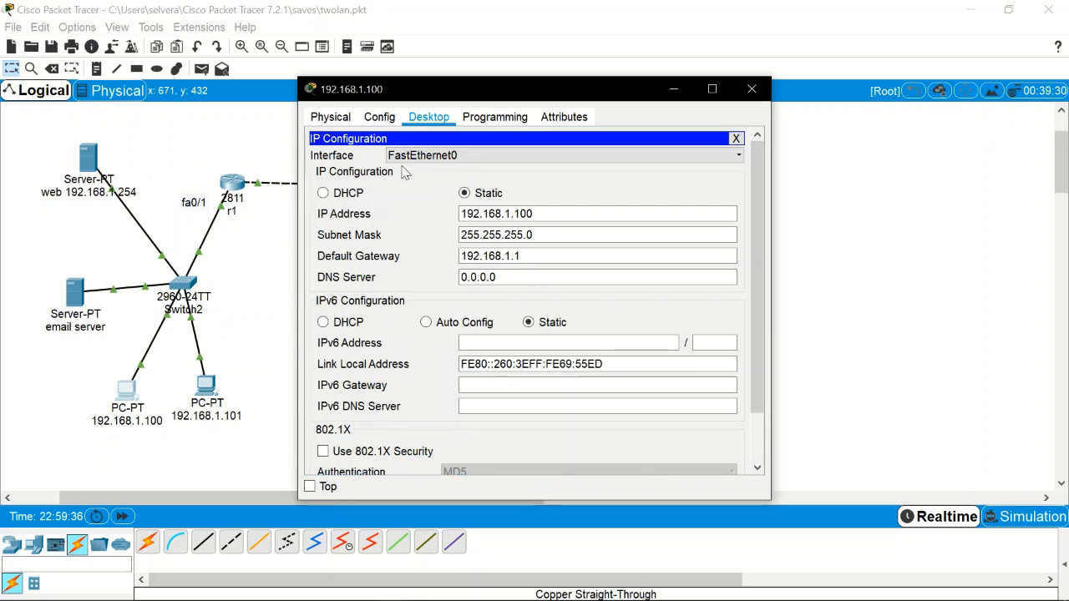
{"action": "left_click", "coordinate": [323, 193]}
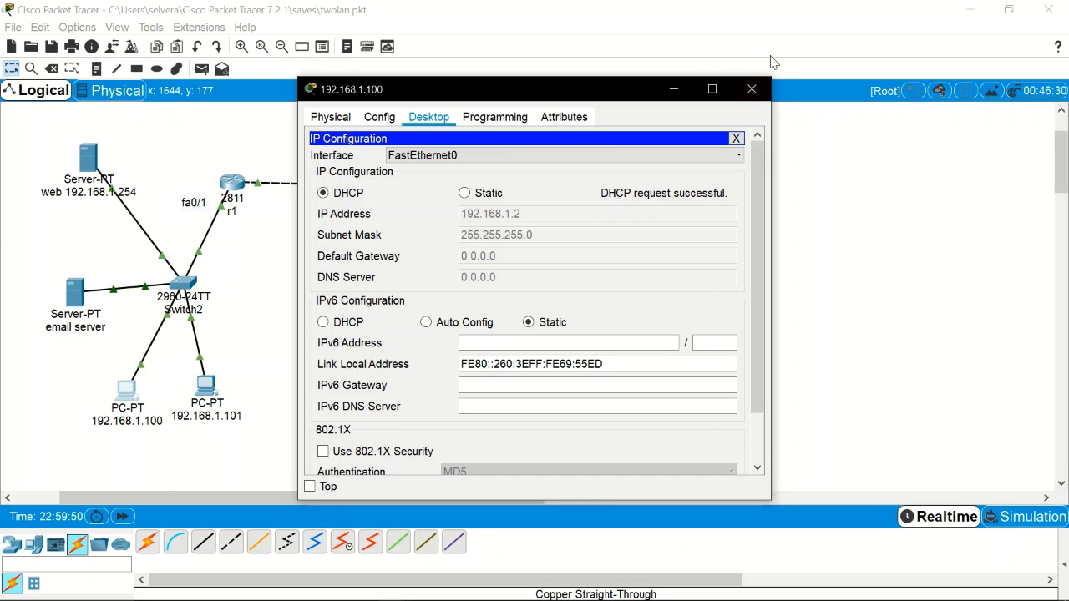
{"action": "left_click", "coordinate": [760, 90]}
Step: Check the email server's DHCP pool settings
{"action": "left_click", "coordinate": [74, 291]}
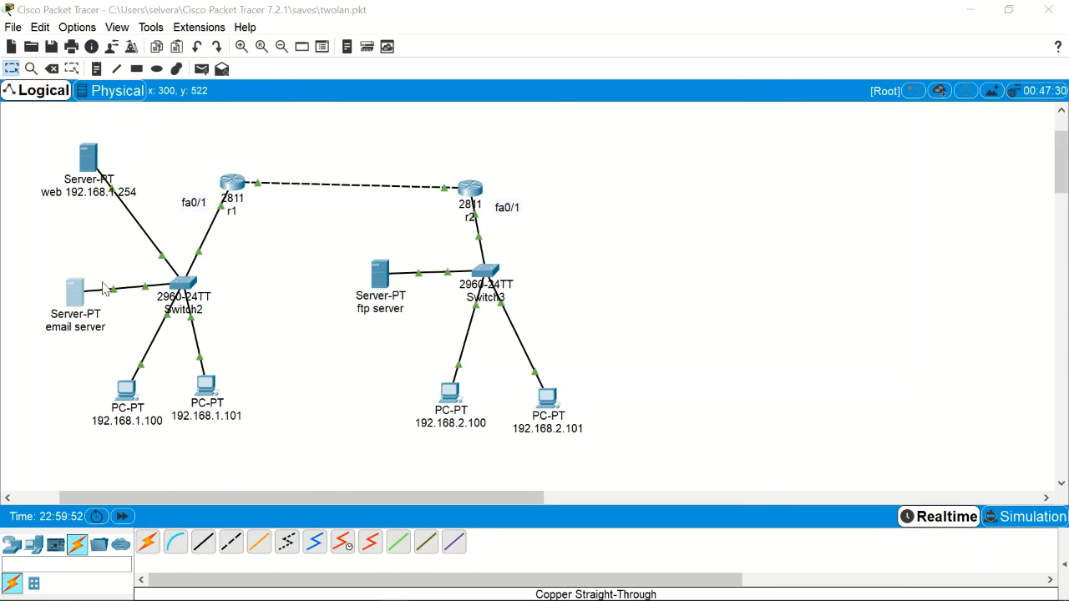
{"action": "left_click", "coordinate": [363, 177]}
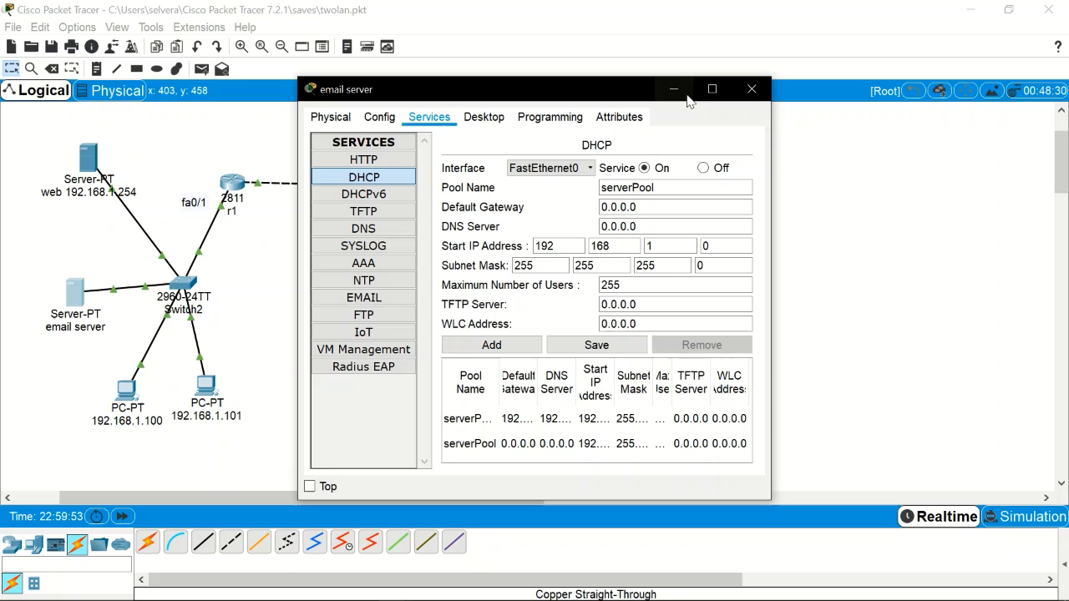
{"action": "left_click", "coordinate": [752, 89]}
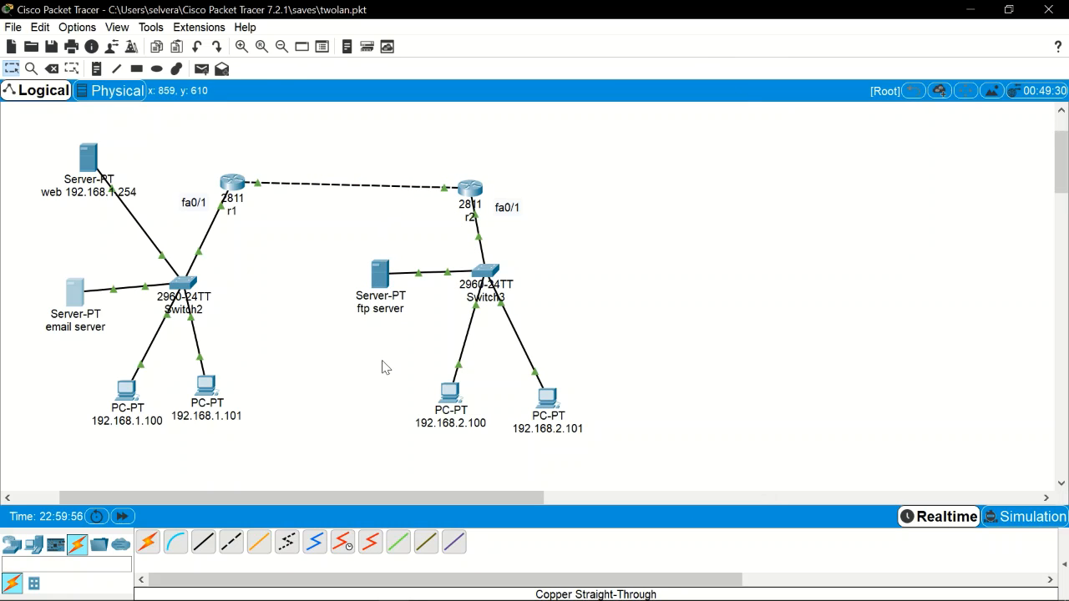
Step: Turn on the ftp server's DHCP with gateway 192.168.2.1 and DNS 192.168.2.2
{"action": "left_click", "coordinate": [383, 281]}
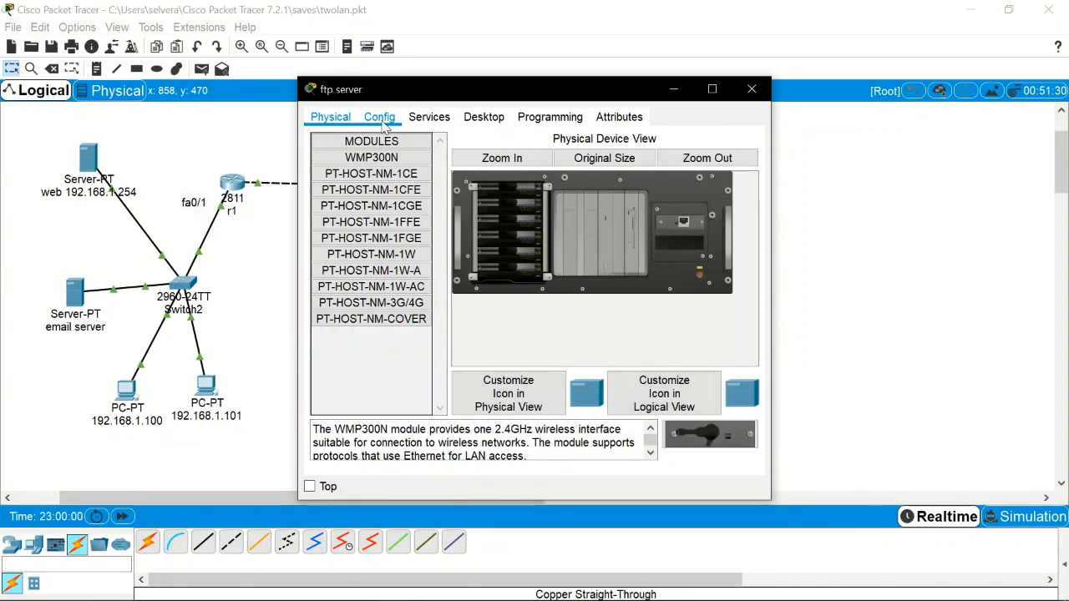
{"action": "left_click", "coordinate": [382, 117]}
{"action": "left_click", "coordinate": [428, 116]}
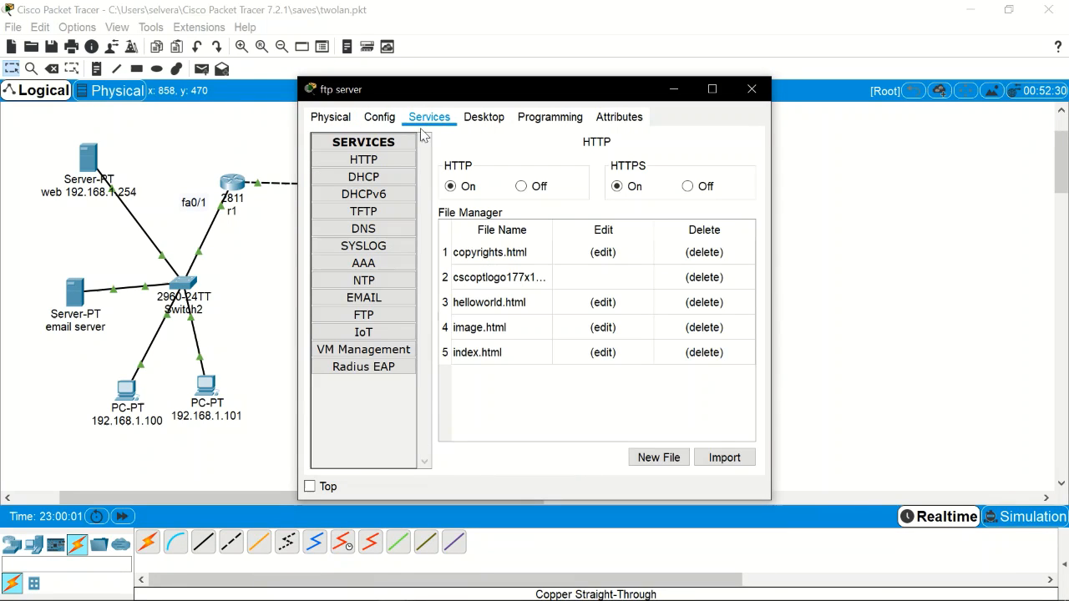
{"action": "left_click", "coordinate": [395, 179]}
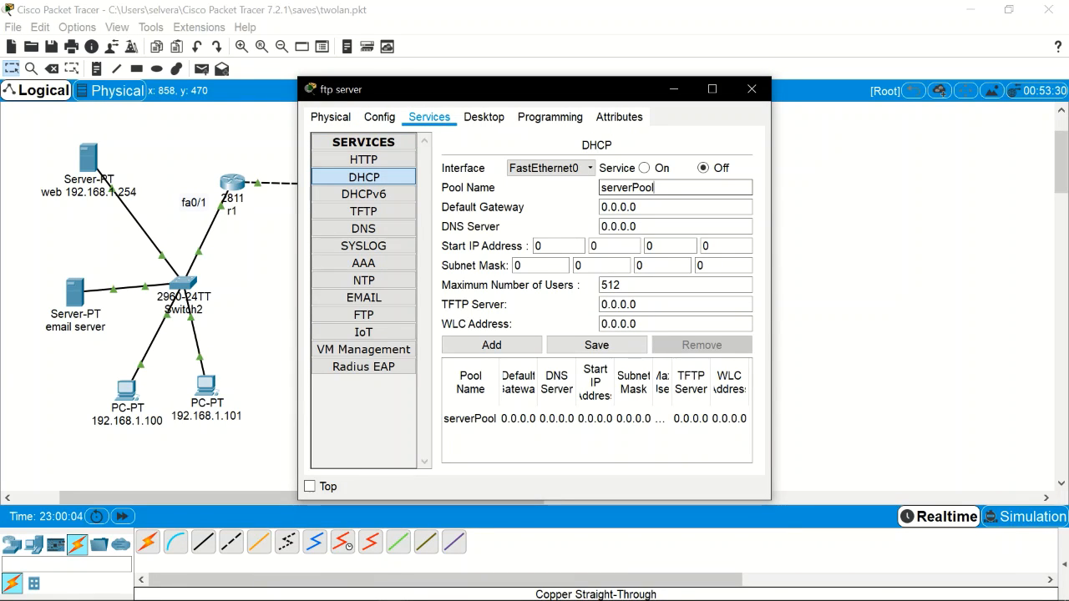
{"action": "left_click", "coordinate": [644, 167]}
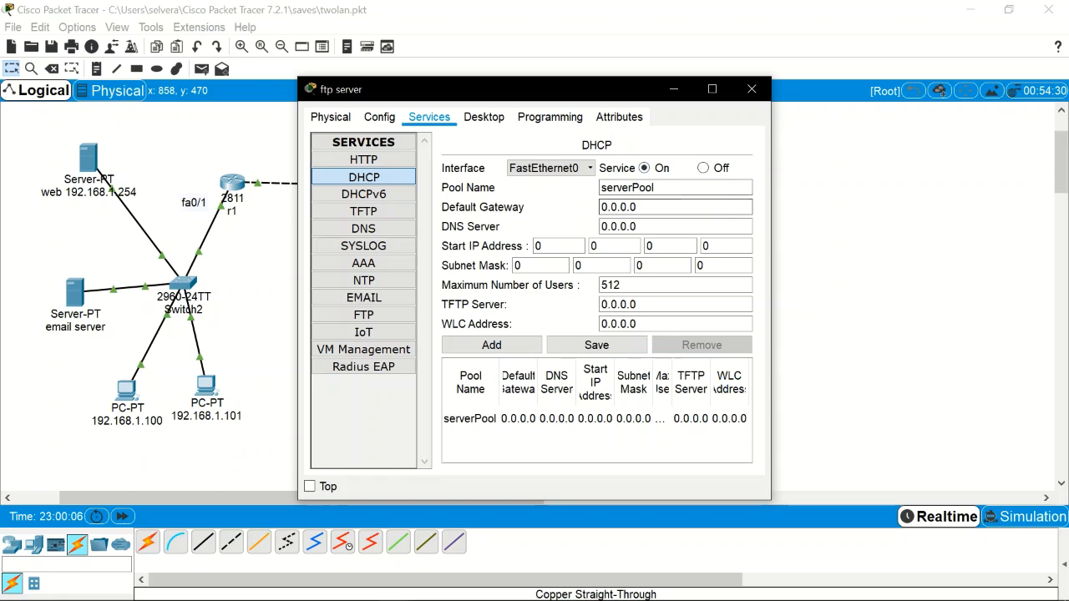
{"action": "triple_click", "coordinate": [626, 207]}
{"action": "type", "text": "192.168.2.1"}
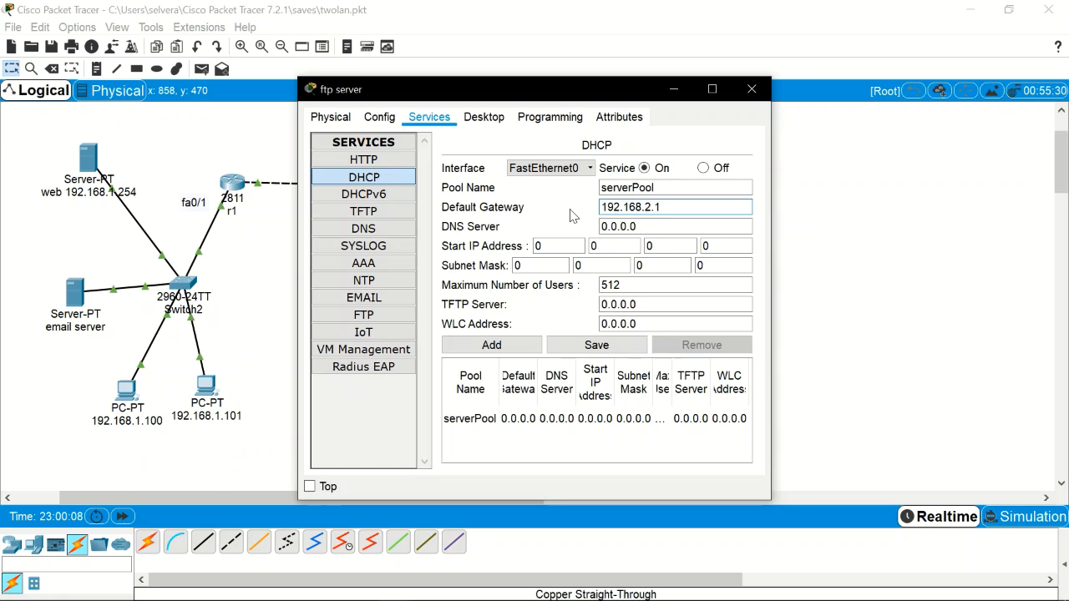
{"action": "key", "text": "Tab"}
{"action": "type", "text": "192.168.2.1"}
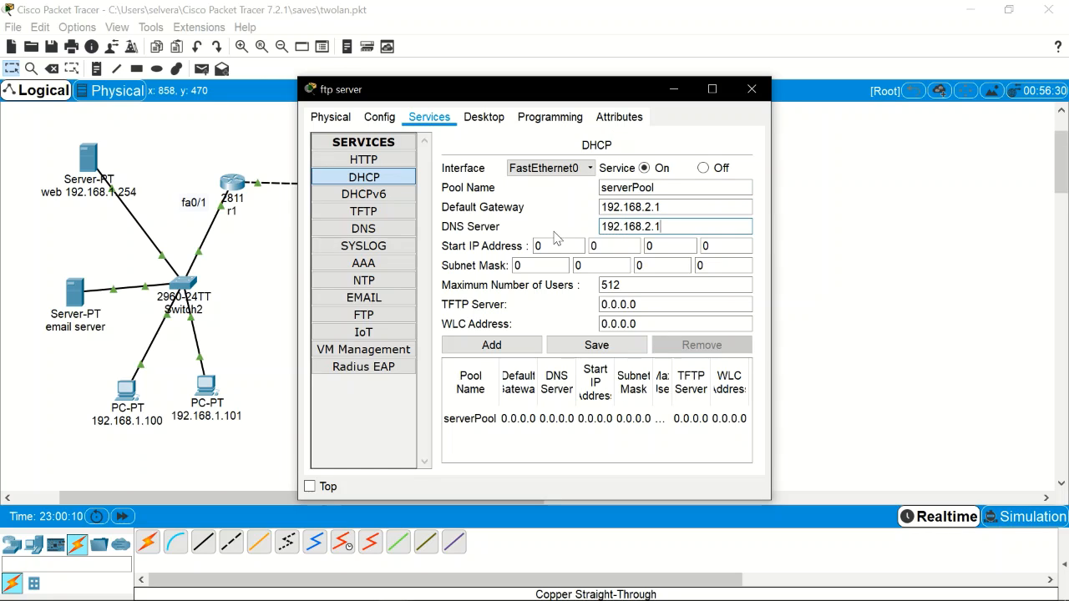
{"action": "key", "text": "BackSpace"}
{"action": "type", "text": "2"}
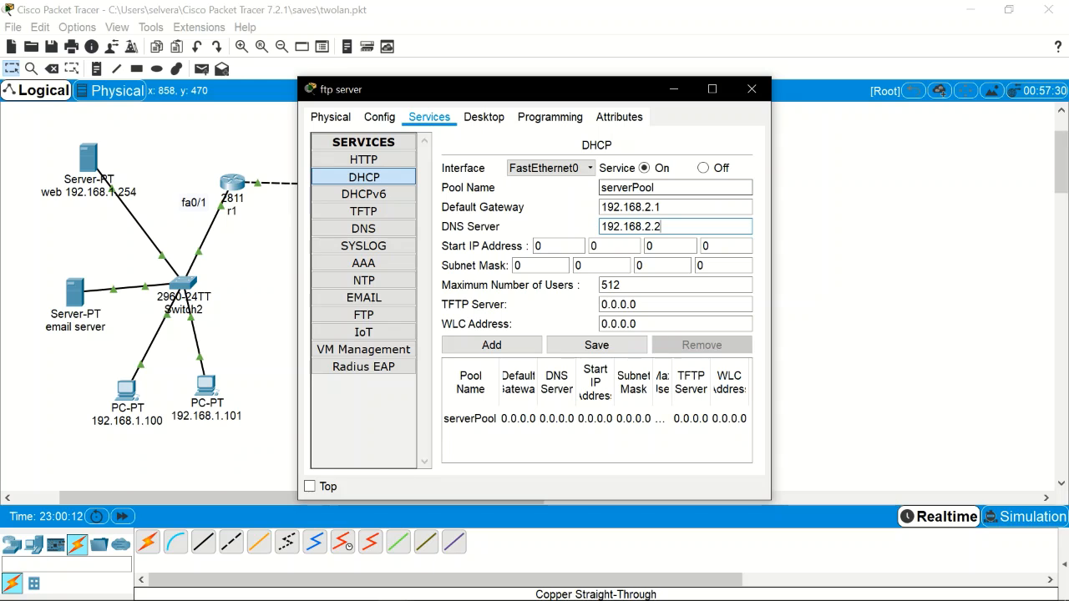
Step: Set the ftp server's IP to 192.168.2.252, mask 255.255.255.0, gateway 192.168.2.1
{"action": "left_click", "coordinate": [484, 119]}
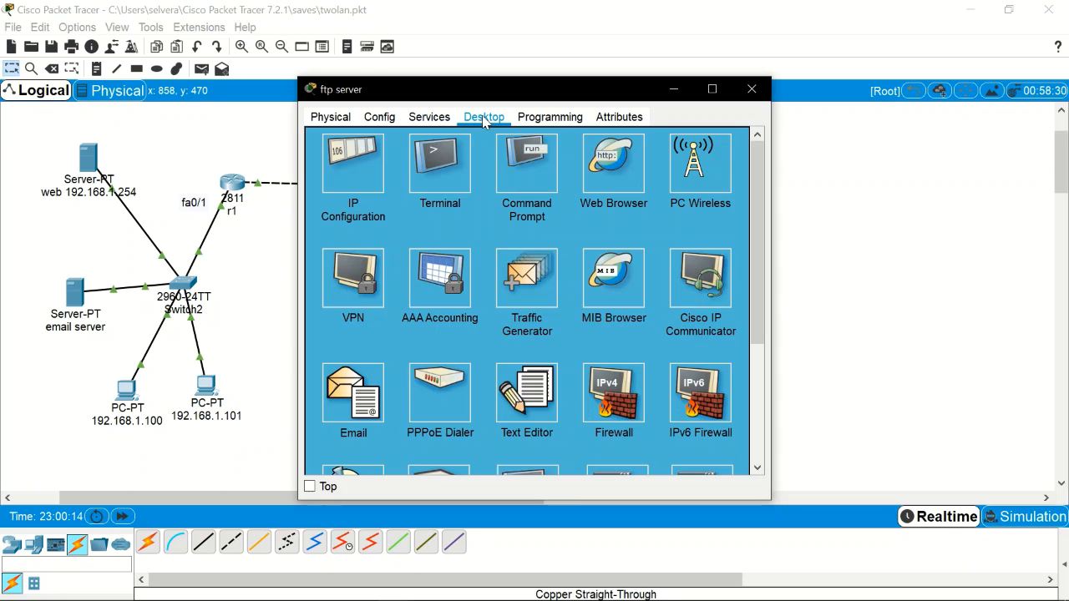
{"action": "left_click", "coordinate": [357, 172]}
{"action": "type", "text": "192.168.2.1"}
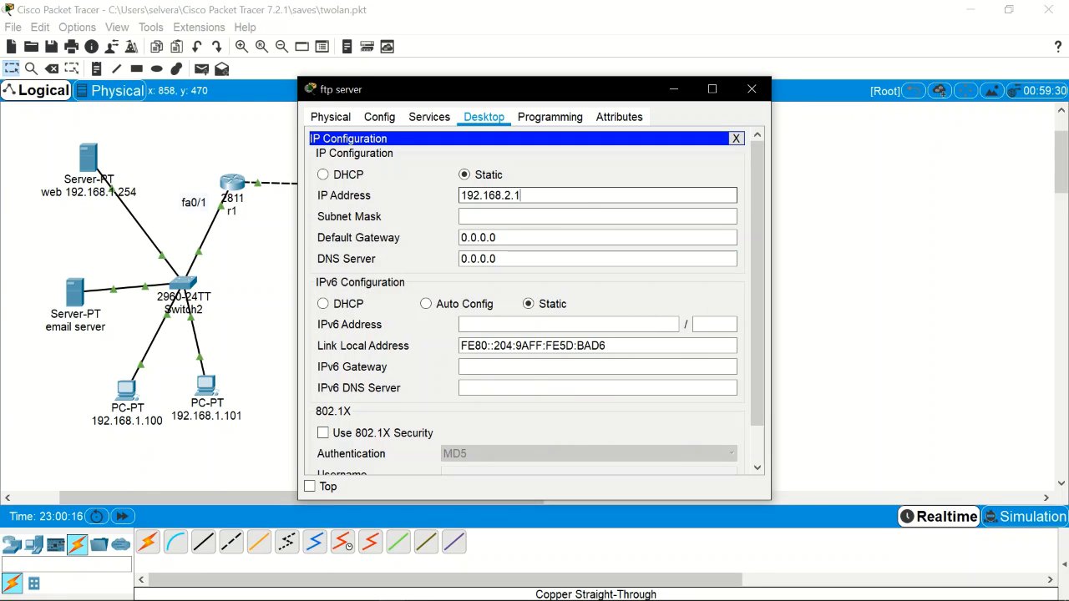
{"action": "key", "text": "BackSpace"}
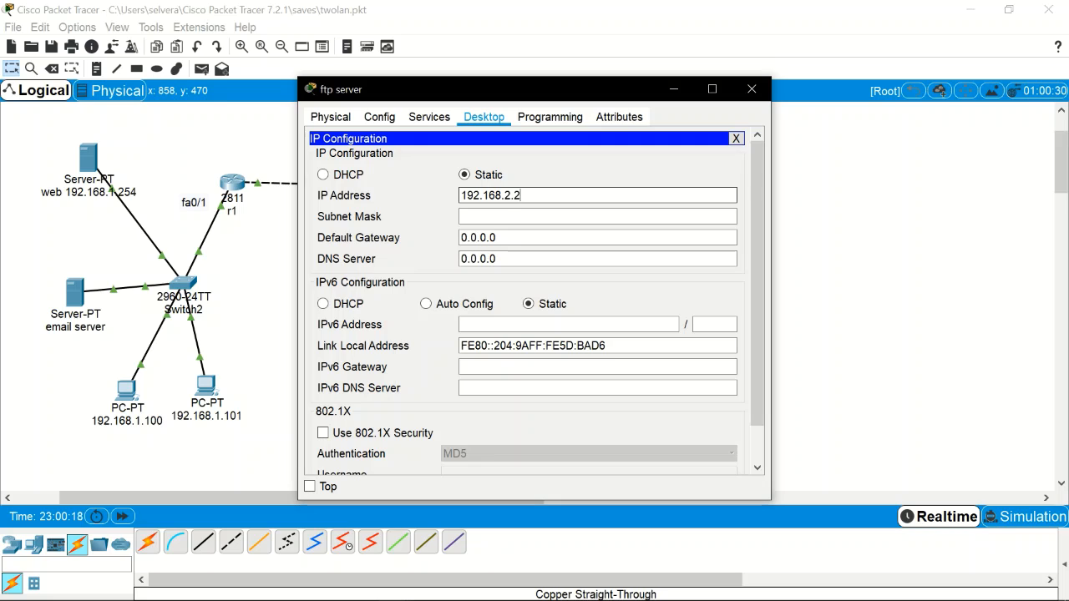
{"action": "type", "text": "252"}
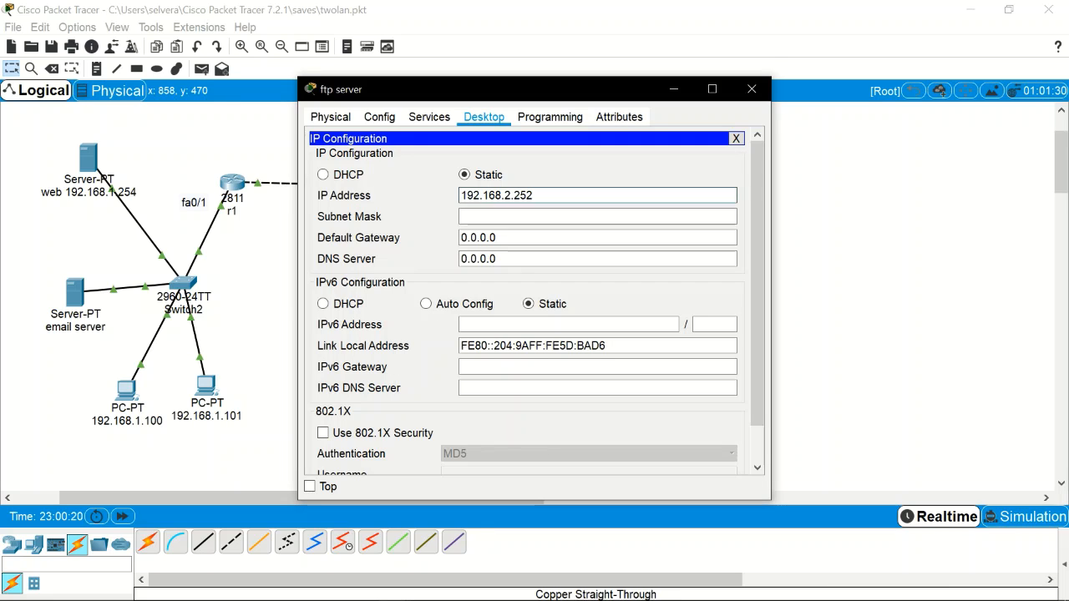
{"action": "left_click", "coordinate": [502, 216]}
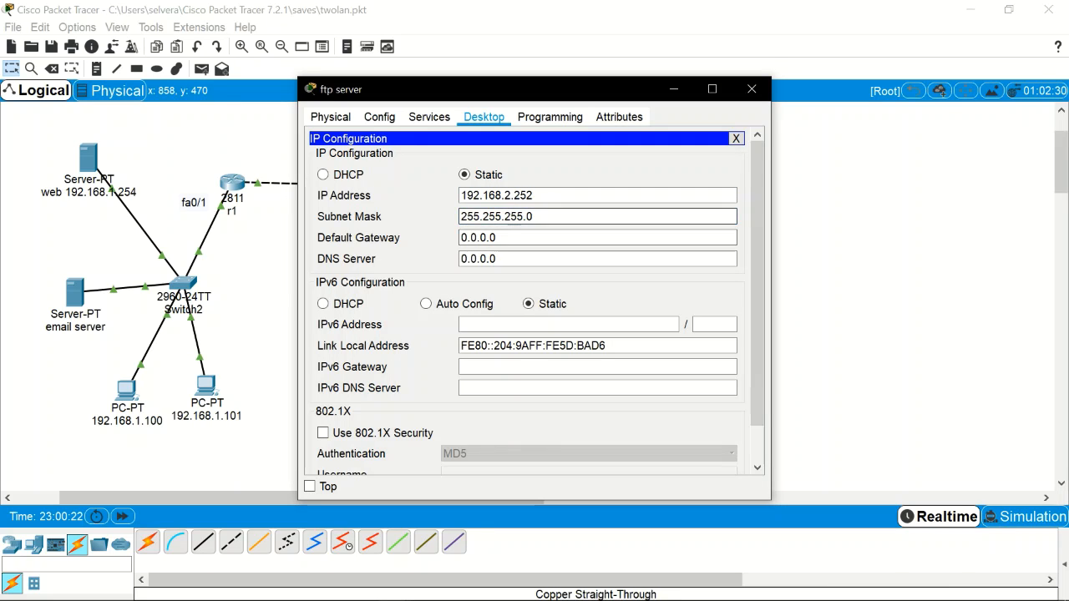
{"action": "key", "text": "Tab"}
{"action": "type", "text": "192.168.2.1"}
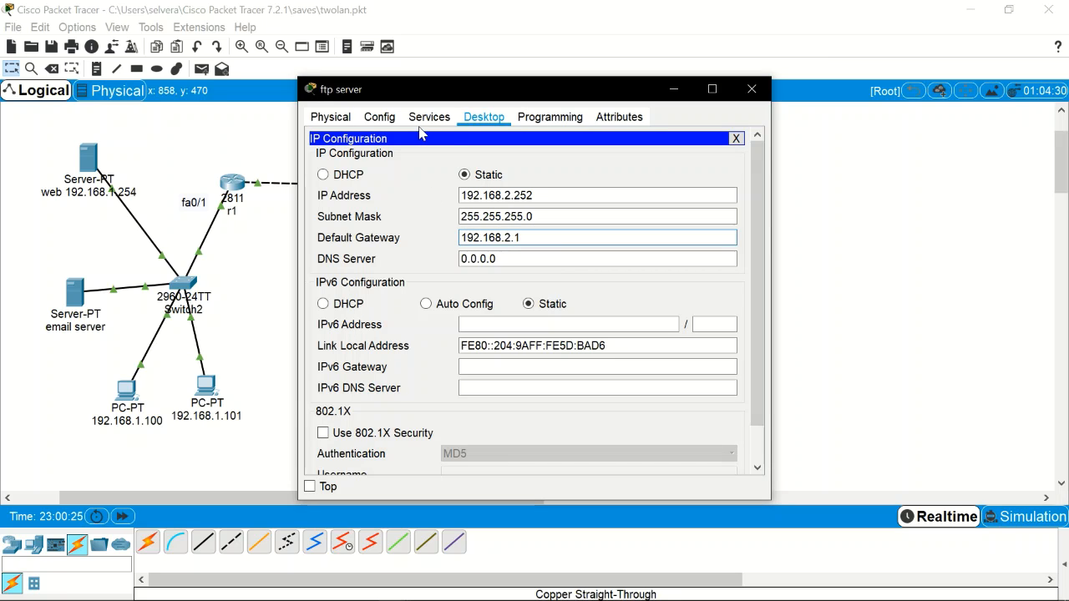
{"action": "left_click", "coordinate": [379, 116]}
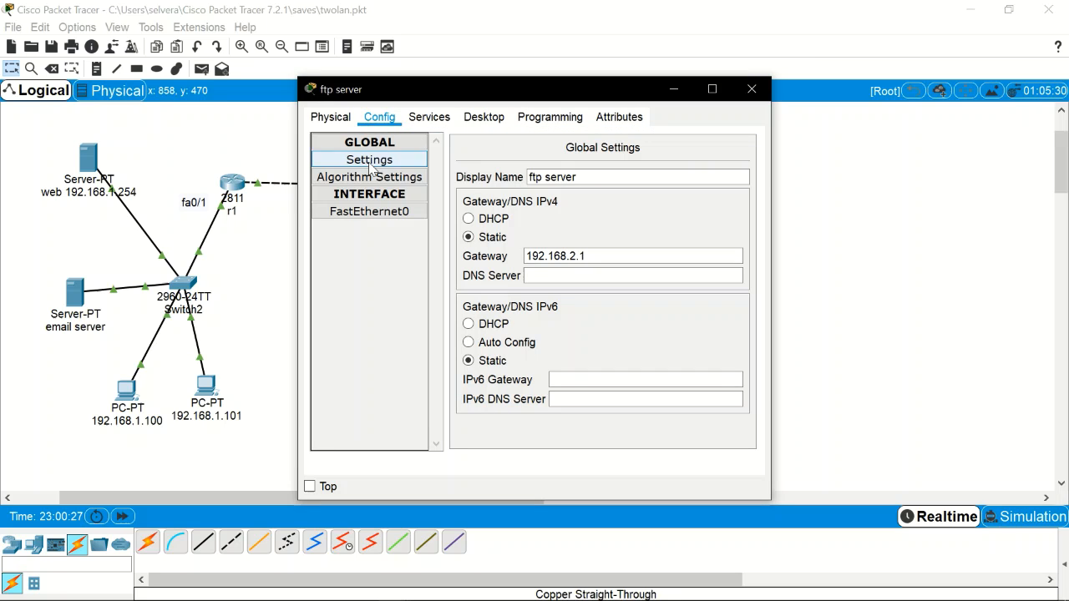
Step: Add DHCP pool serverPool1 with gateway 192.168.2.1 and DNS server 192.168.2.2
{"action": "left_click", "coordinate": [429, 117]}
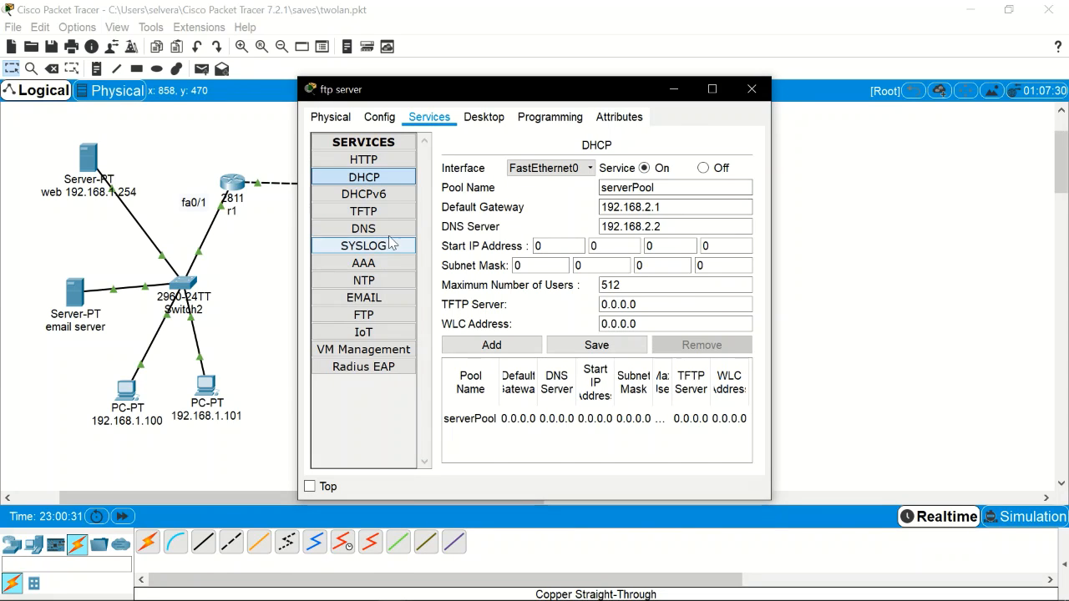
{"action": "left_click", "coordinate": [380, 193]}
{"action": "left_click", "coordinate": [381, 180]}
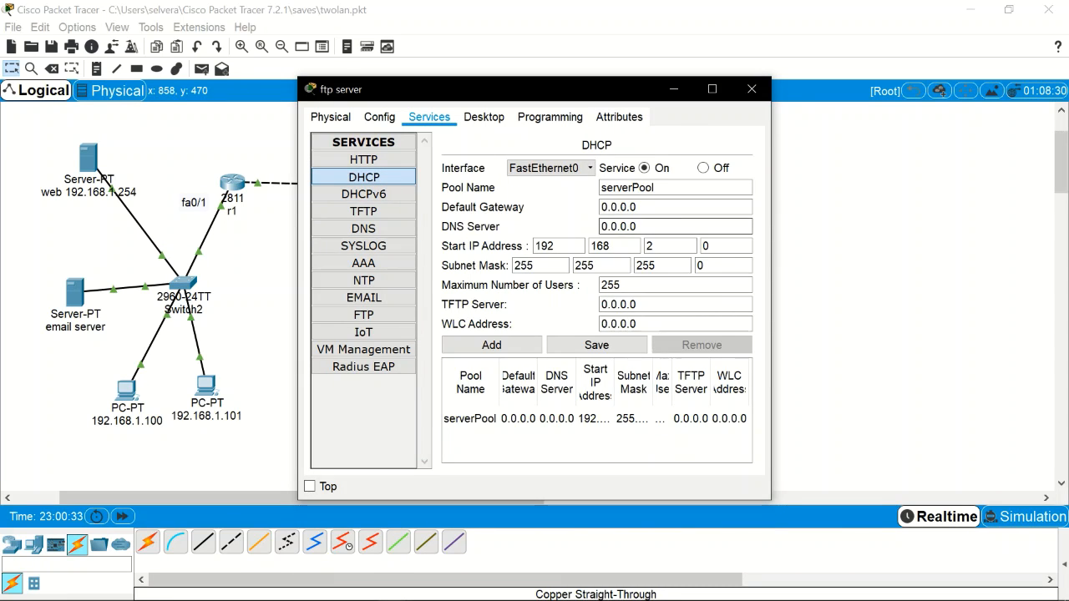
{"action": "left_click_drag", "start_coordinate": [641, 207], "coordinate": [537, 207]}
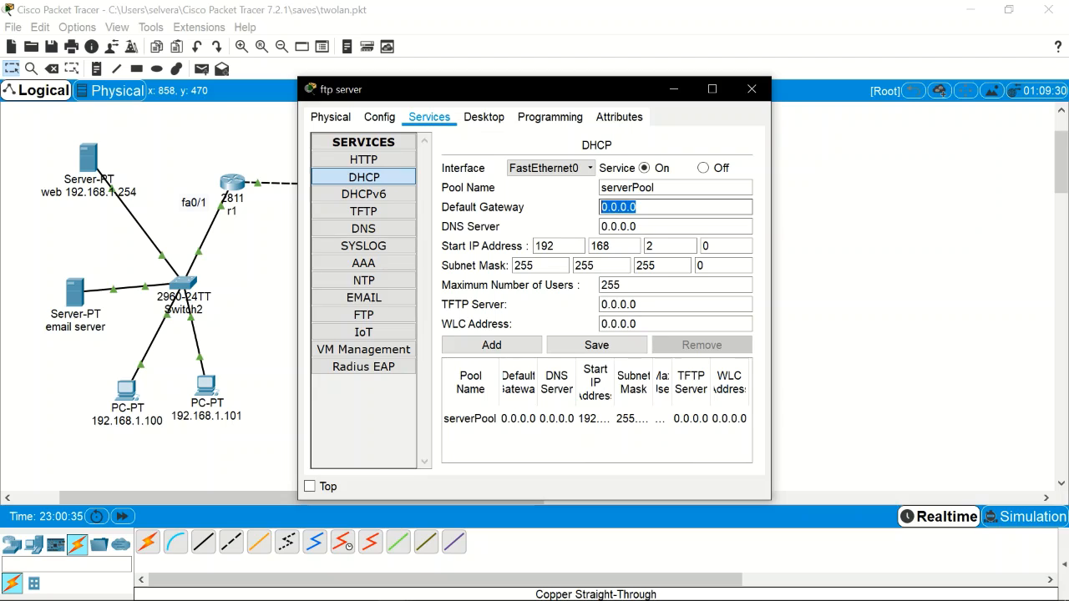
{"action": "type", "text": "192.168.2.1"}
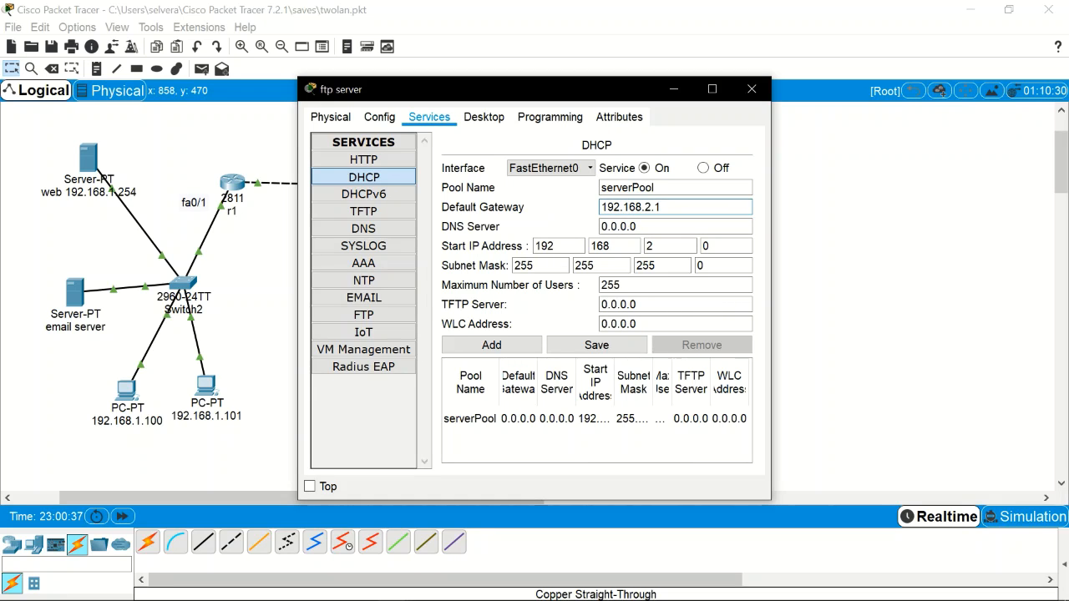
{"action": "left_click", "coordinate": [632, 226]}
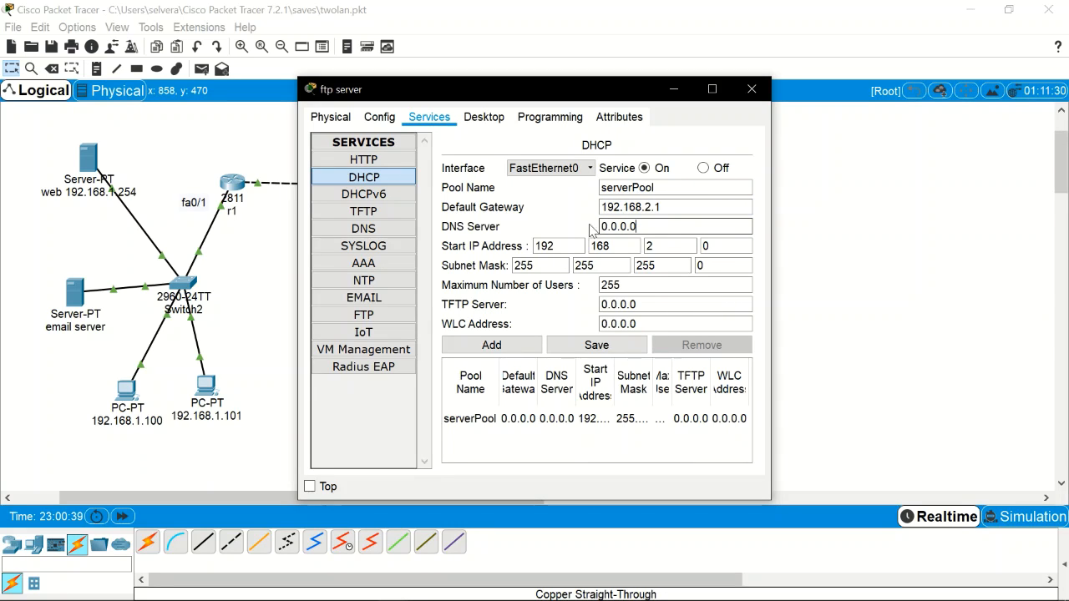
{"action": "type", "text": "192.168.2.1"}
{"action": "key", "text": "BackSpace"}
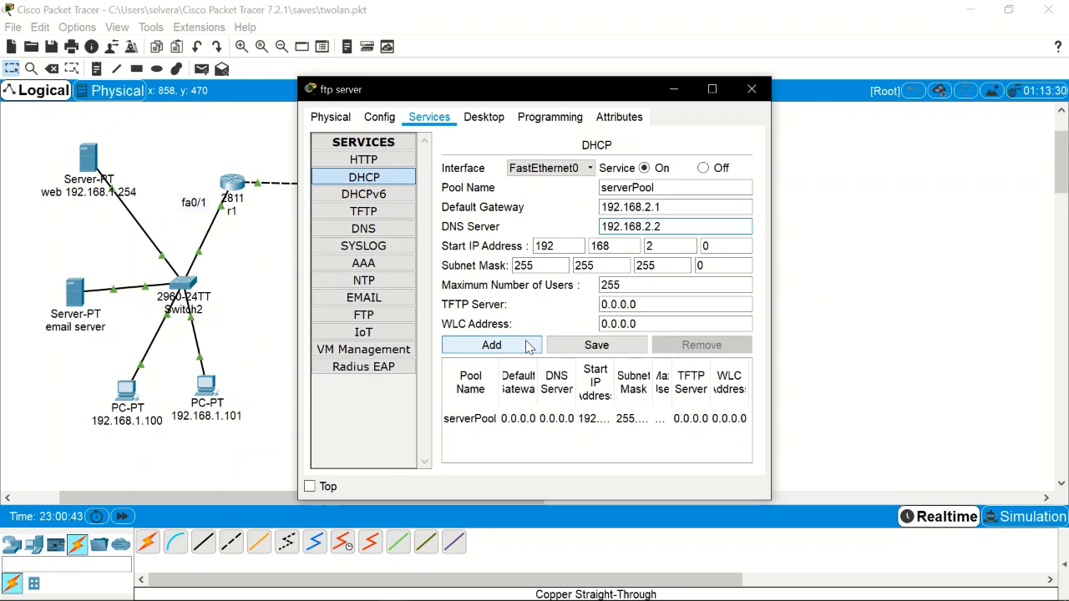
{"action": "left_click", "coordinate": [658, 188]}
{"action": "type", "text": "1"}
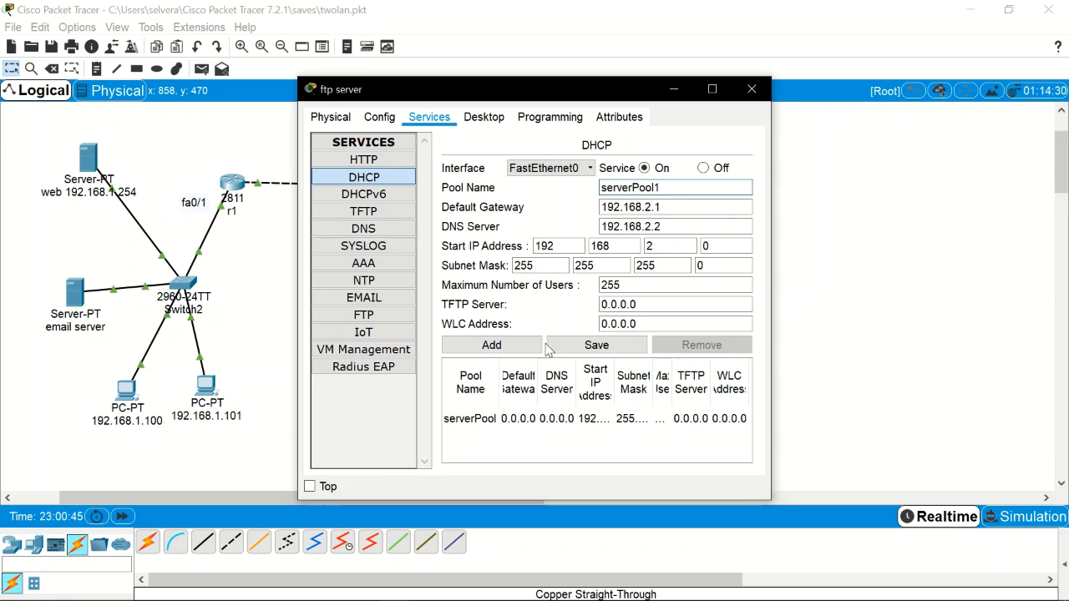
{"action": "left_click", "coordinate": [522, 349]}
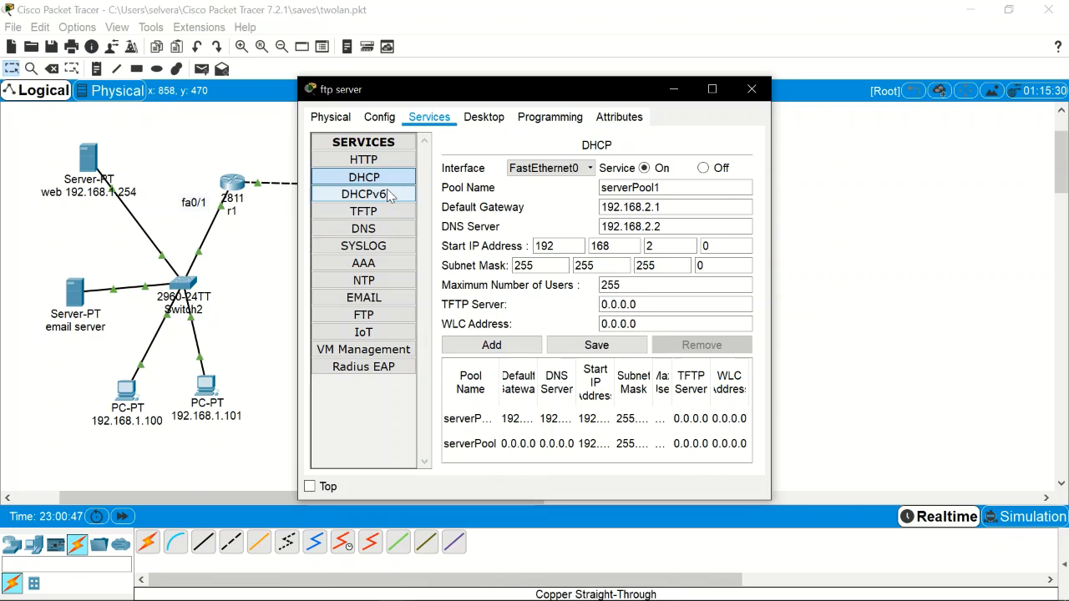
Step: Enter a new FTP user's username and password in the ftp server's FTP service
{"action": "left_click", "coordinate": [385, 318]}
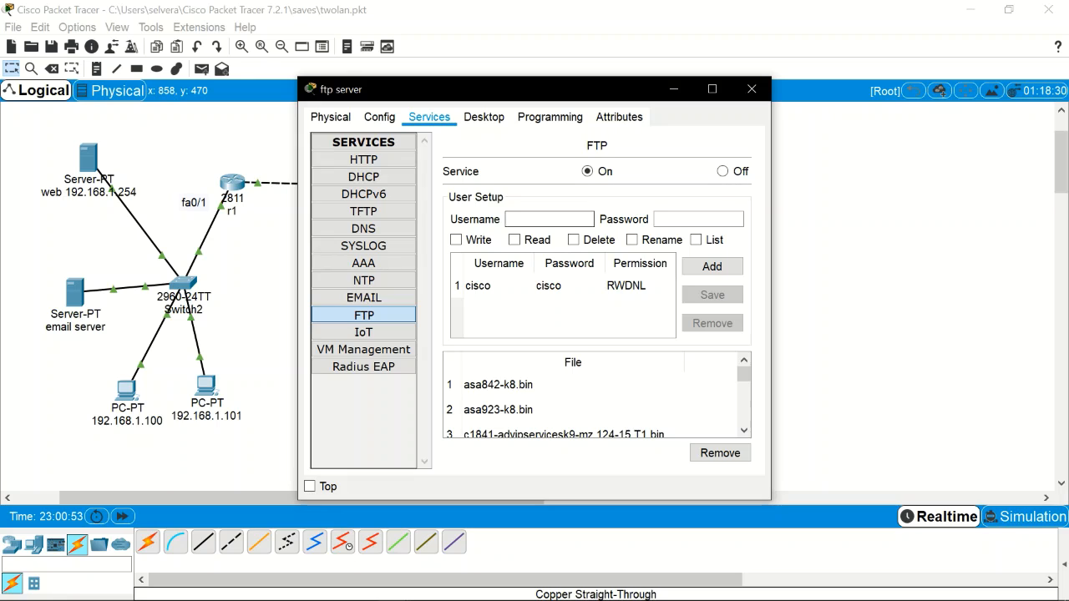
{"action": "type", "text": "isco3"}
{"action": "key", "text": "Tab"}
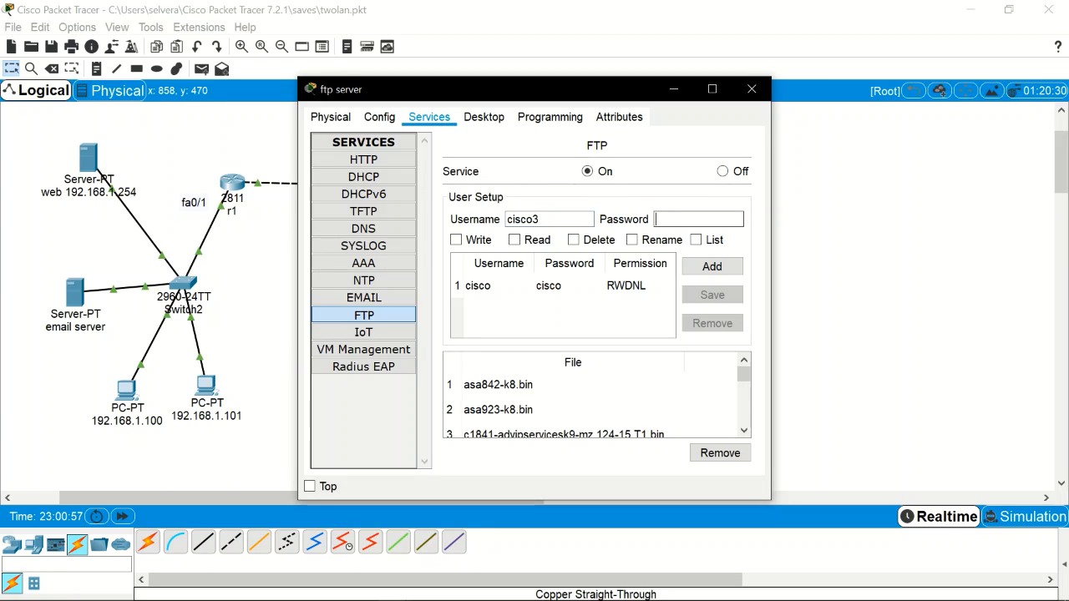
{"action": "type", "text": "cisco3"}
{"action": "left_click", "coordinate": [701, 265]}
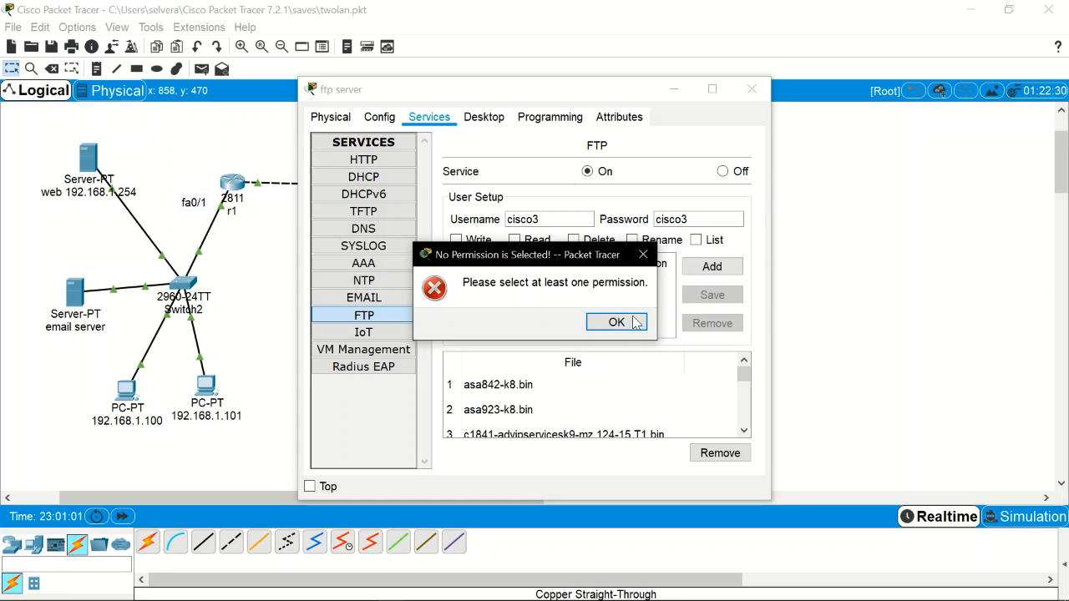
{"action": "left_click", "coordinate": [635, 322]}
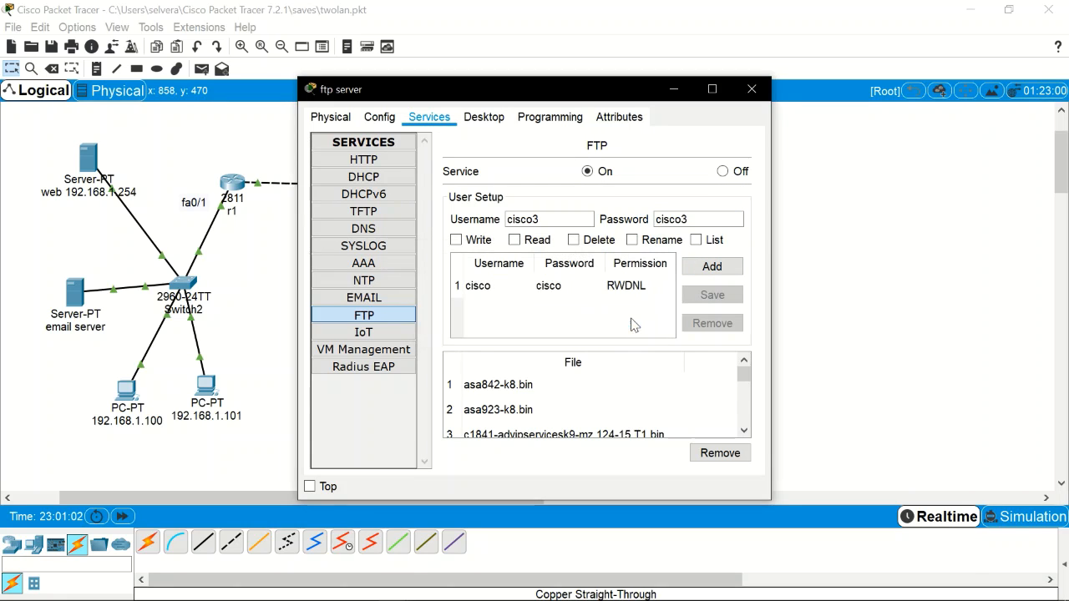
Step: Give the user write, read, delete, rename and list rights, add it, and close the server window
{"action": "left_click", "coordinate": [467, 242]}
{"action": "left_click", "coordinate": [534, 241]}
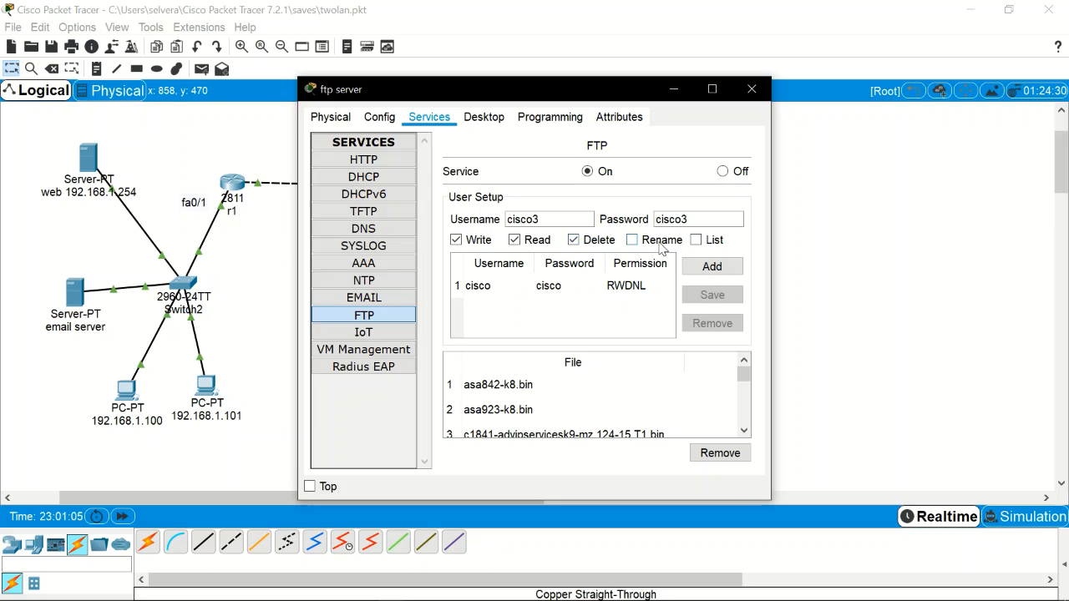
{"action": "left_click", "coordinate": [716, 241]}
{"action": "left_click", "coordinate": [712, 266]}
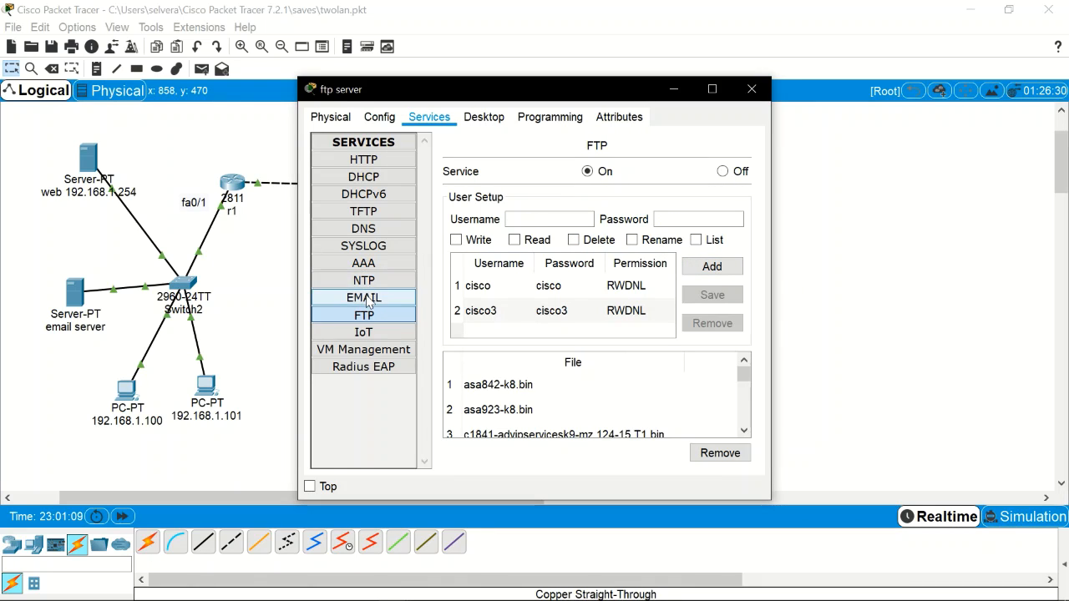
{"action": "left_click", "coordinate": [387, 179]}
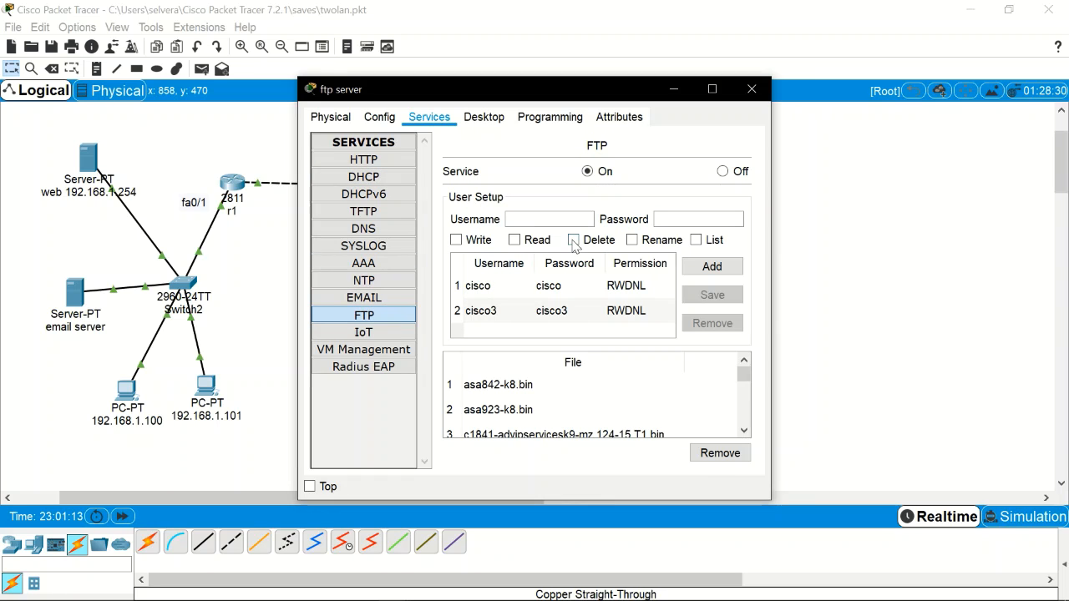
{"action": "left_click", "coordinate": [752, 89]}
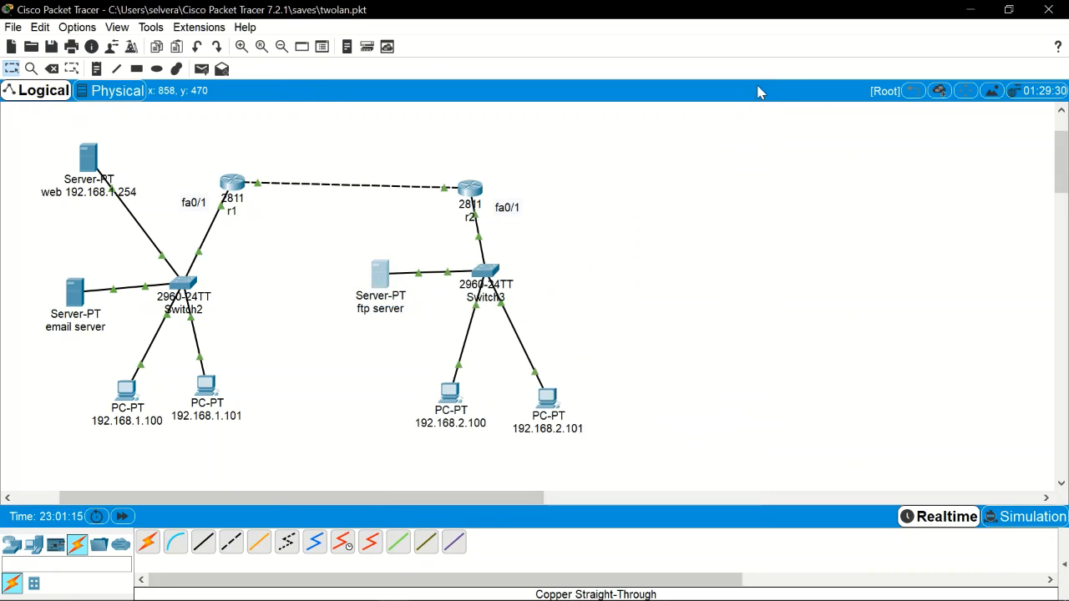